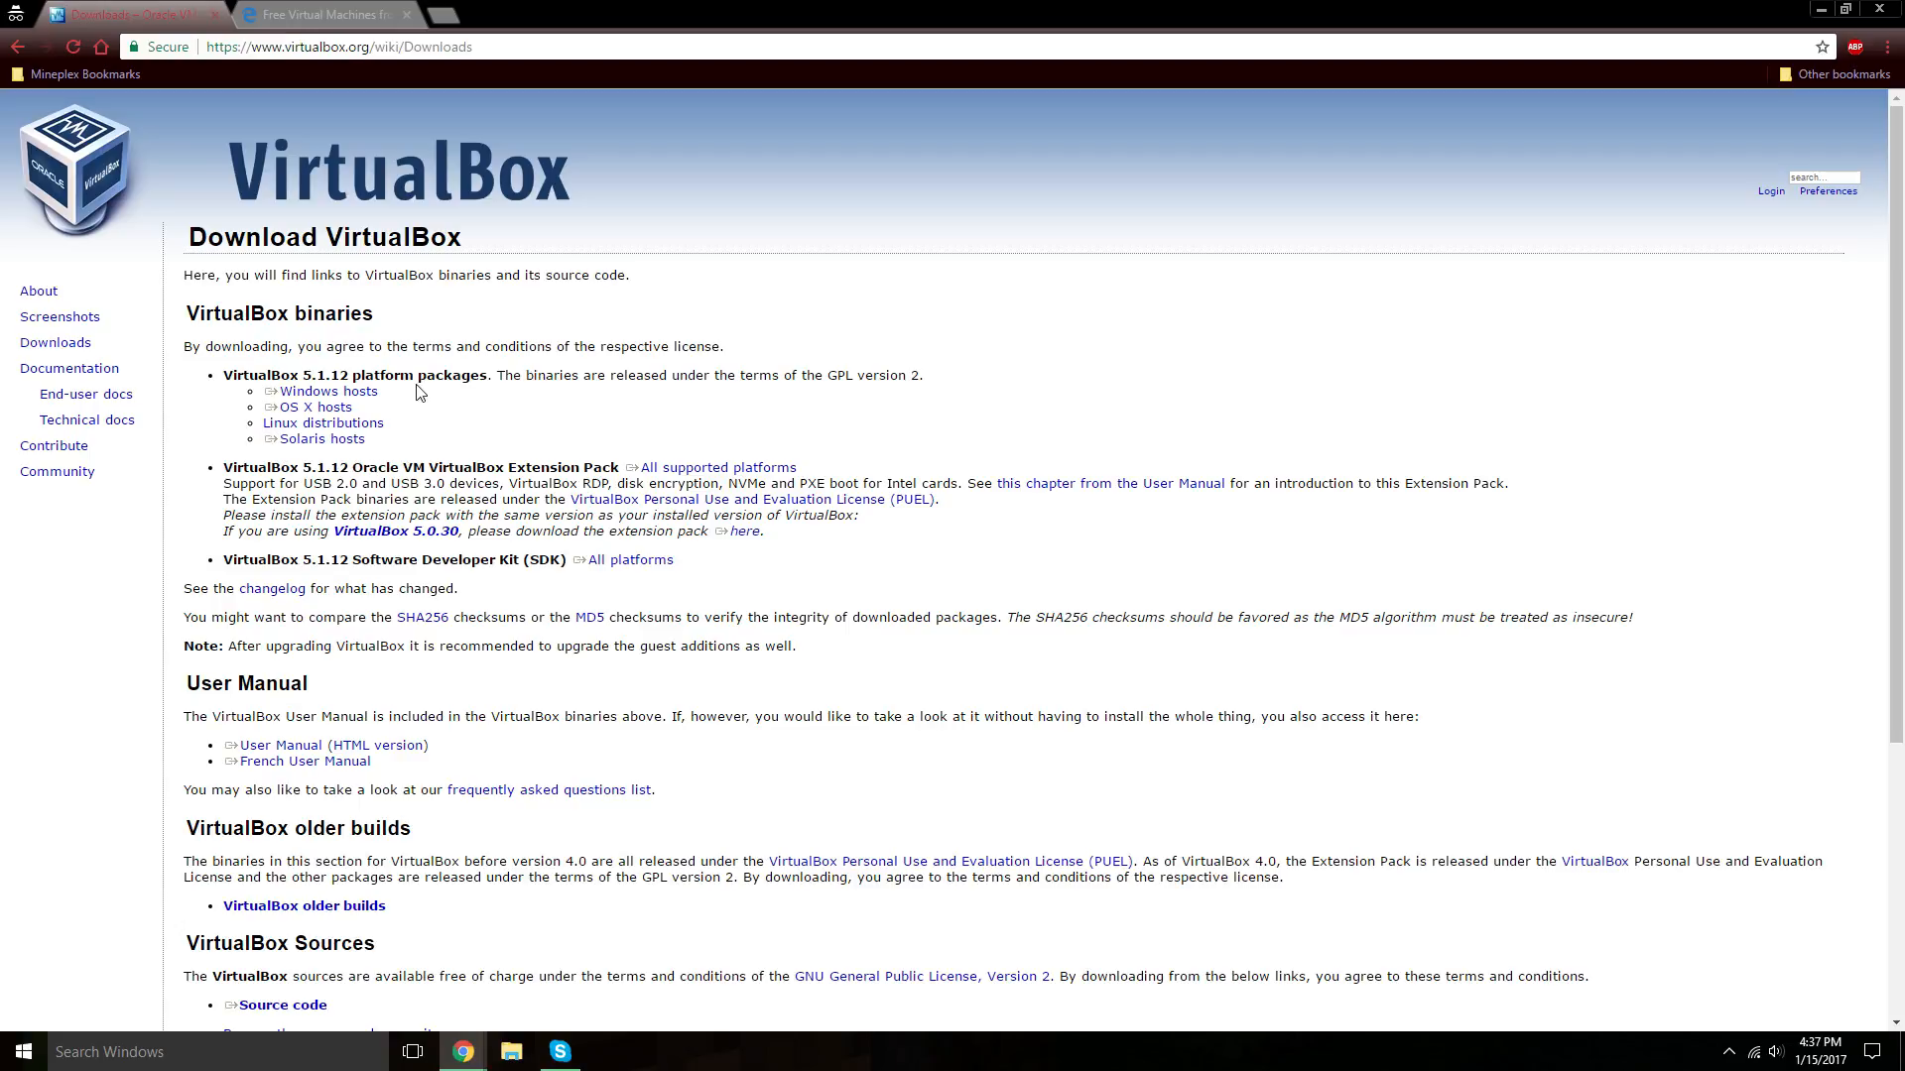
Download the VirtualBox 5.1.12 platform package for Windows hosts and run the downloaded installer.
left_click_drag(417, 391, 262, 393)
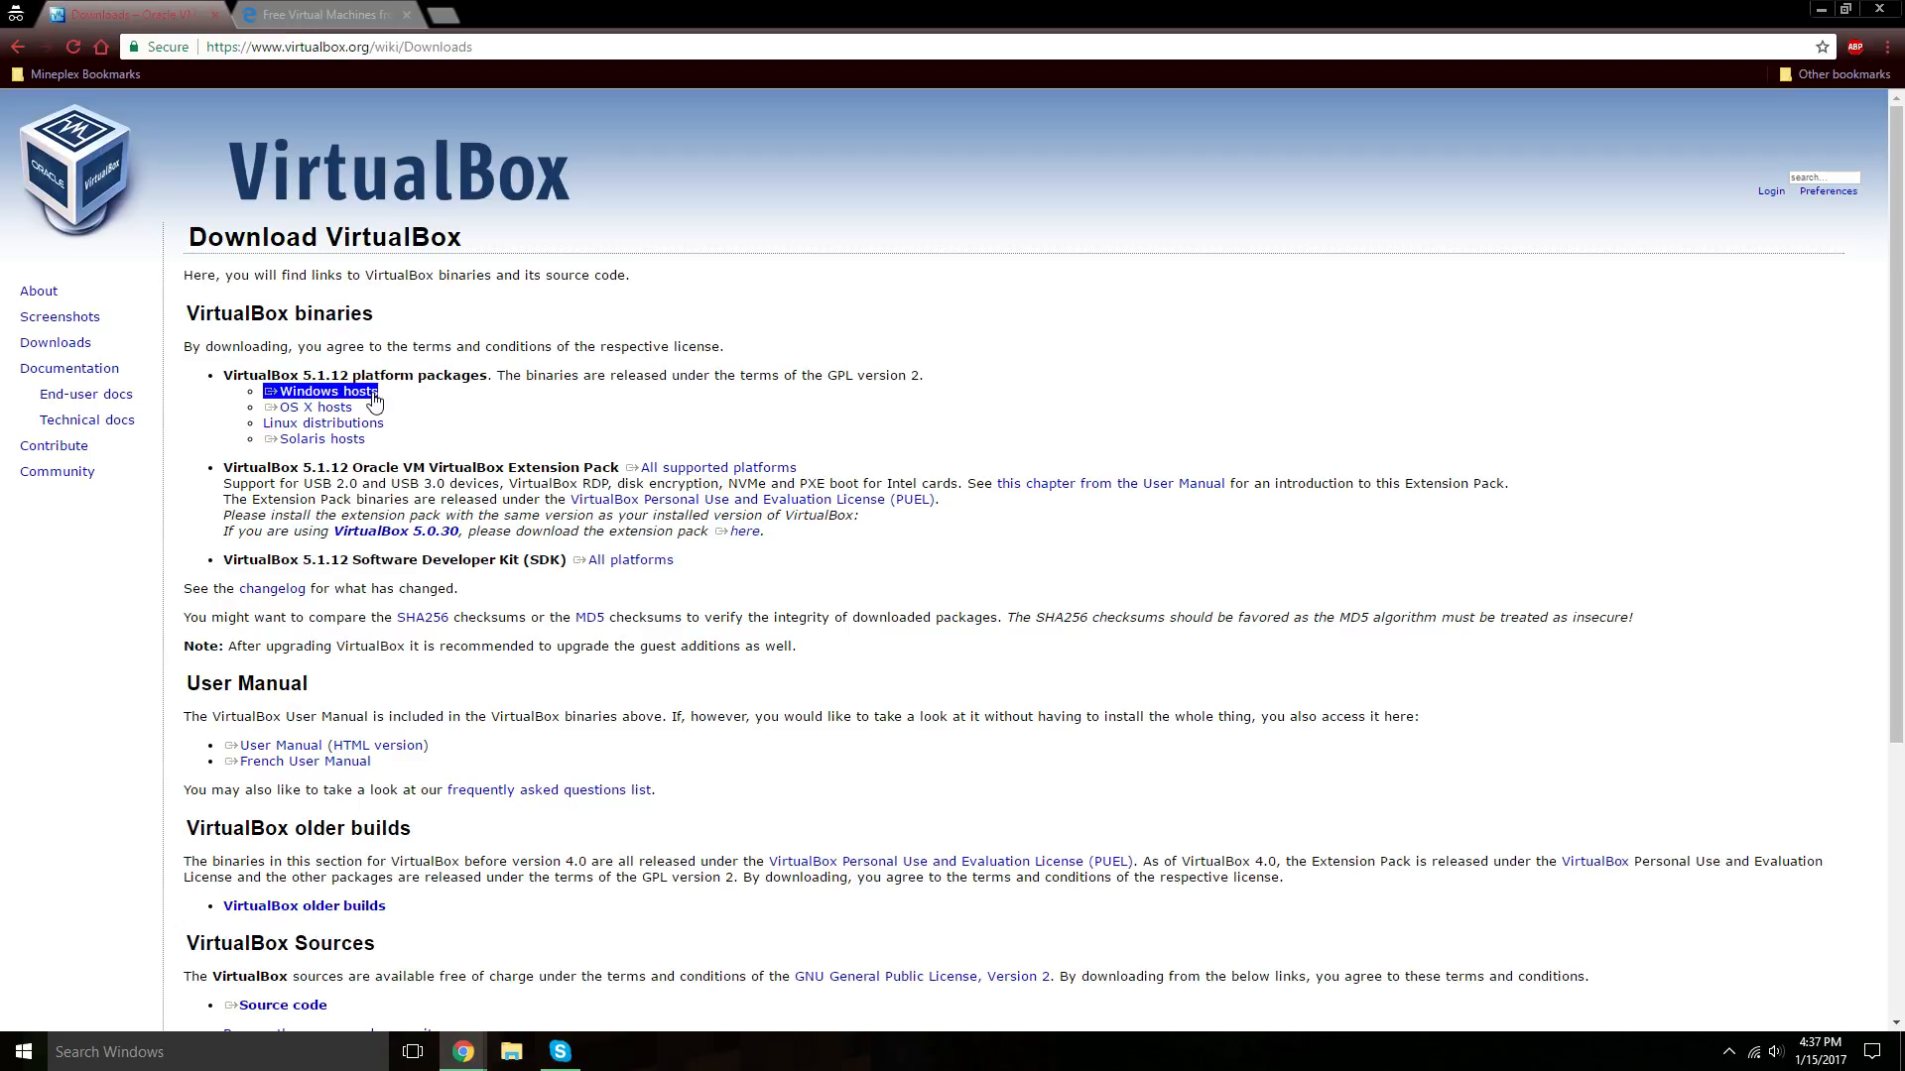
left_click(320, 396)
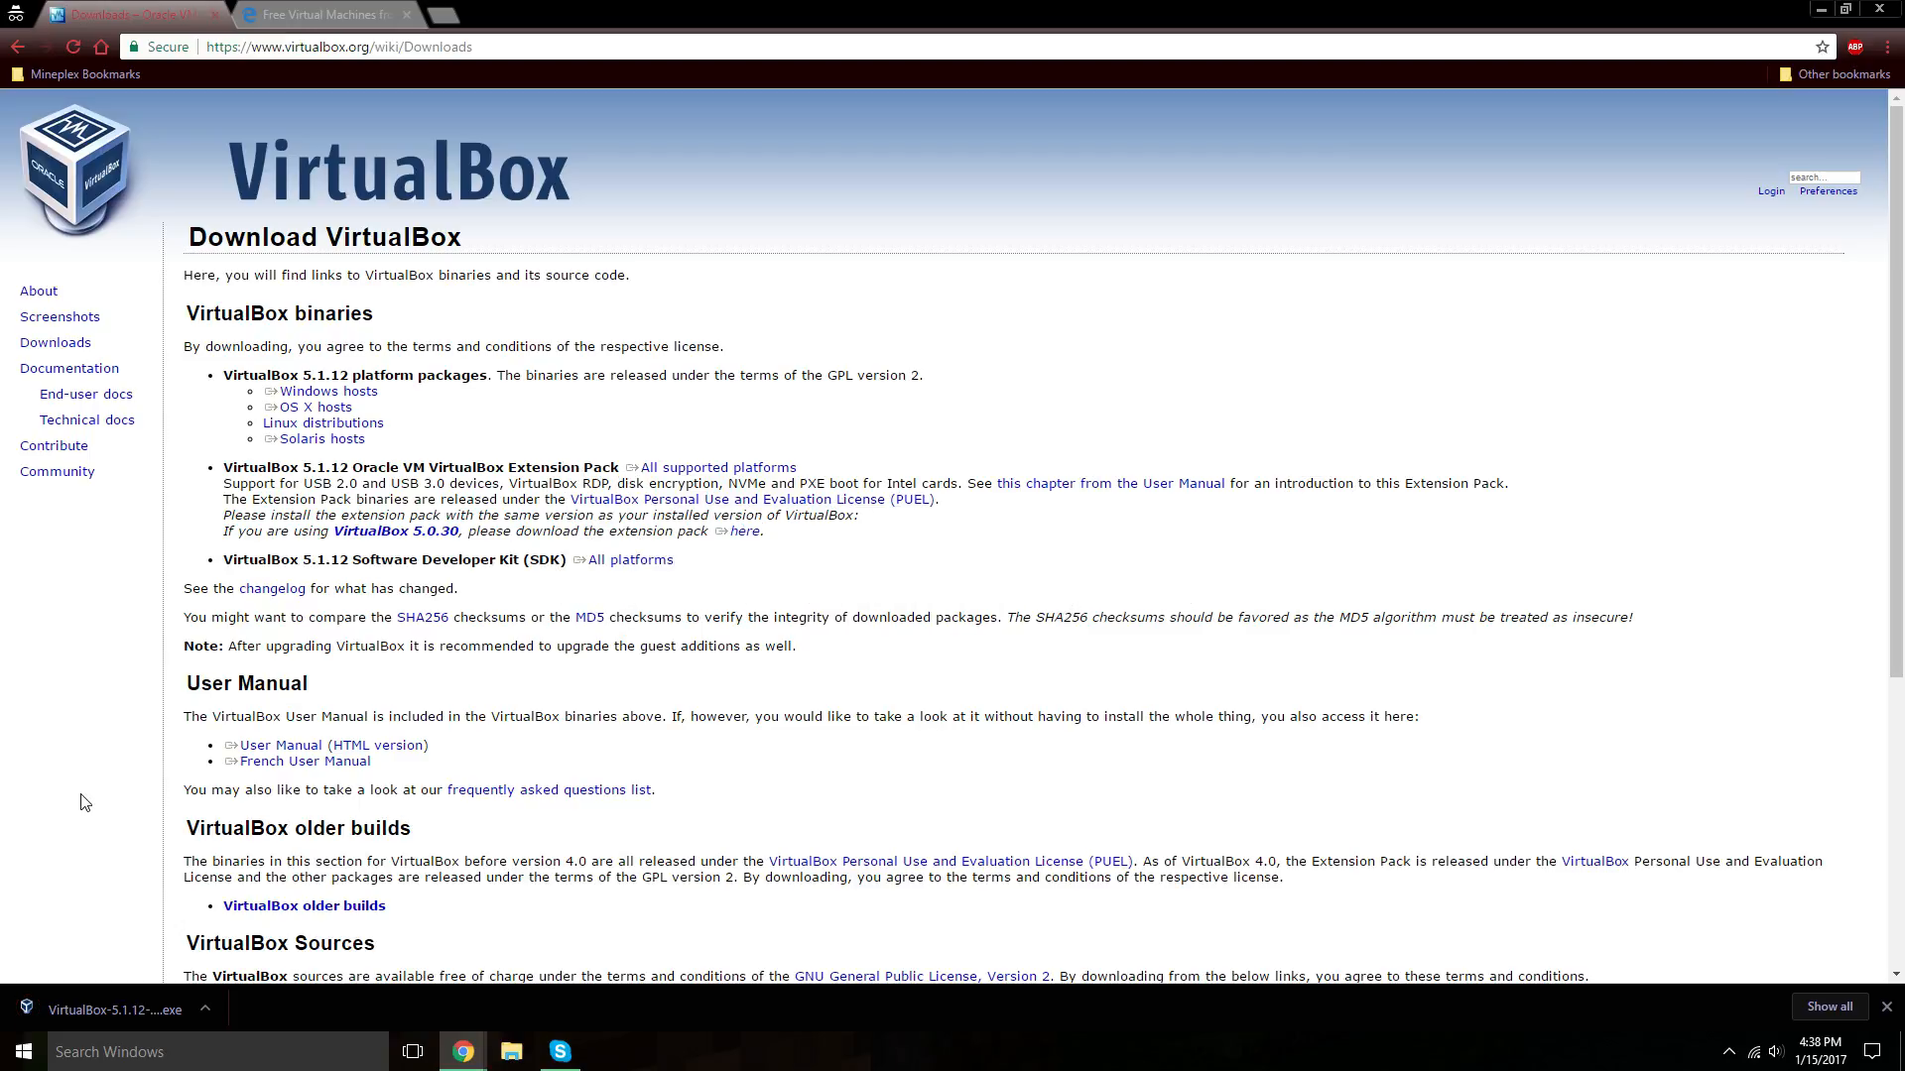
left_click(103, 1004)
left_click(1003, 543)
left_click_drag(808, 861, 784, 897)
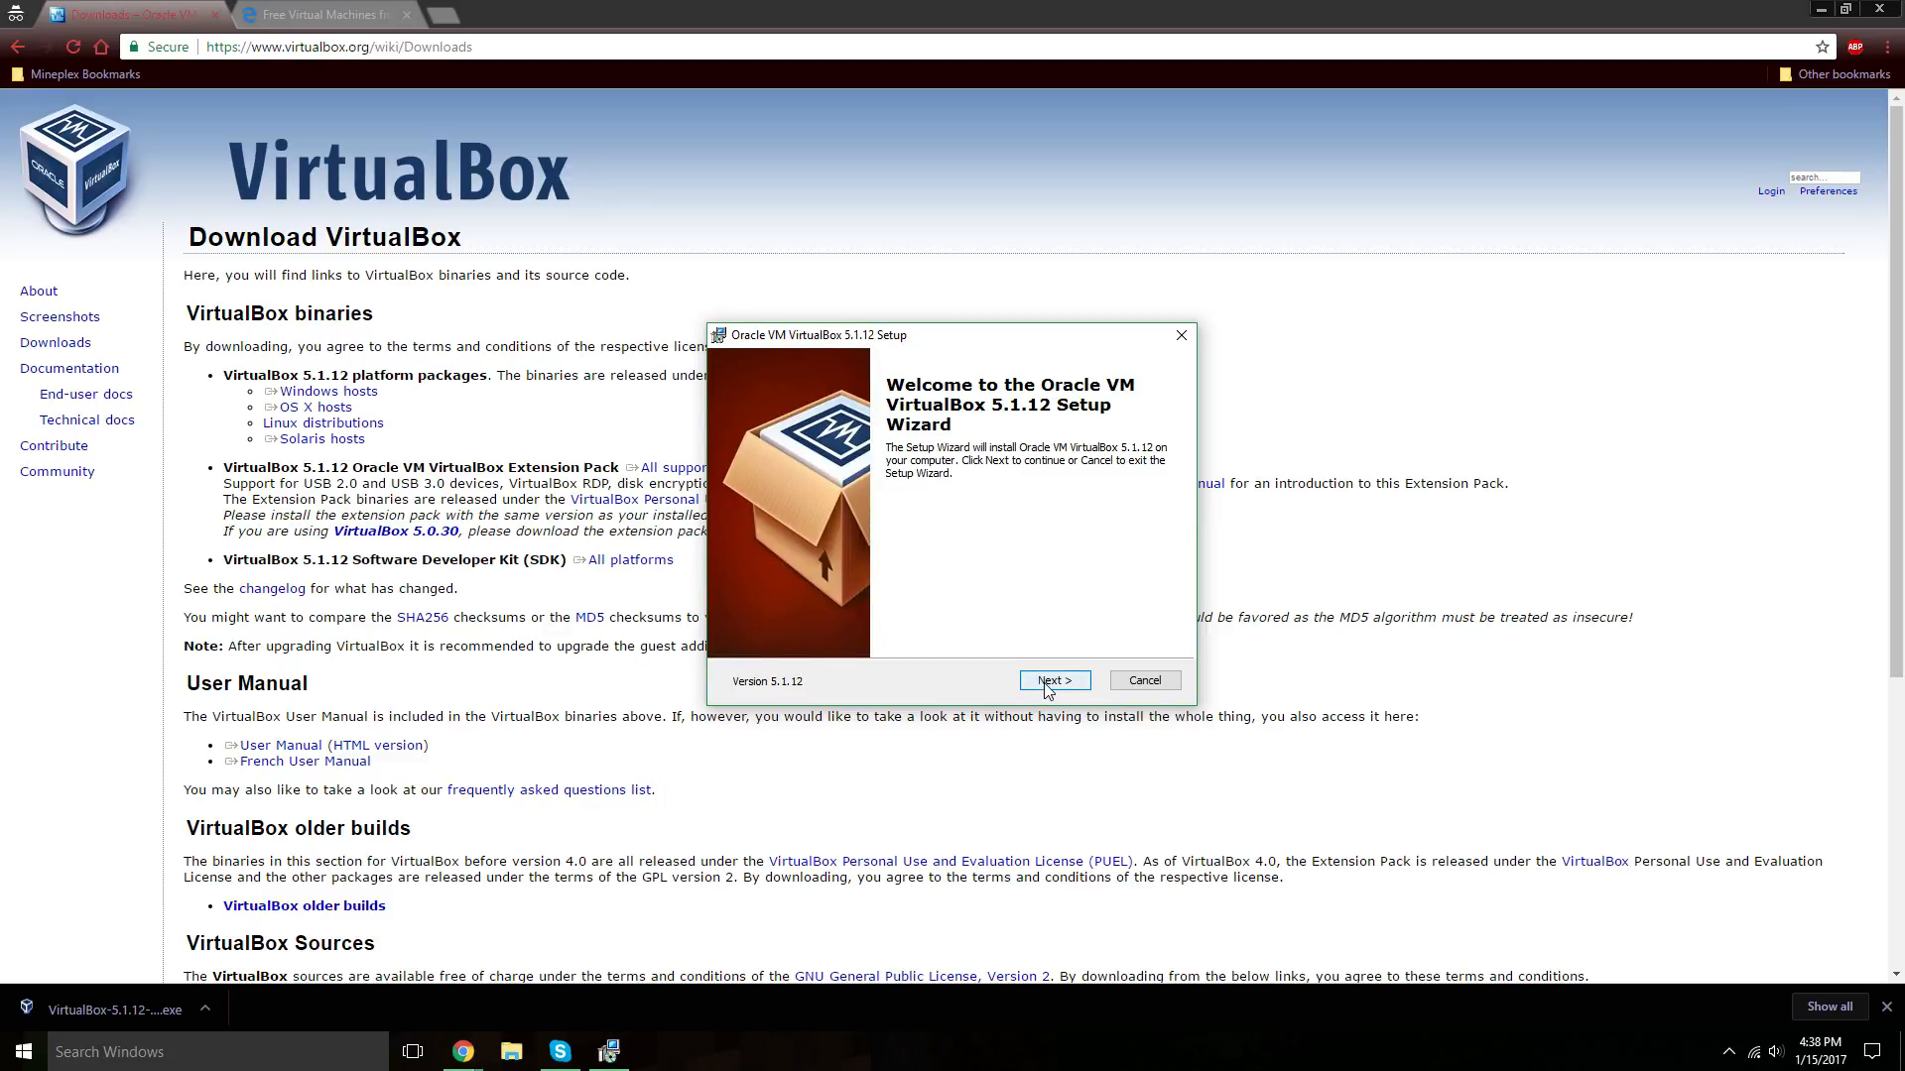
Exclude VirtualBox Python 2.x Support from the features to install and continue to the shortcut options.
left_click(1050, 685)
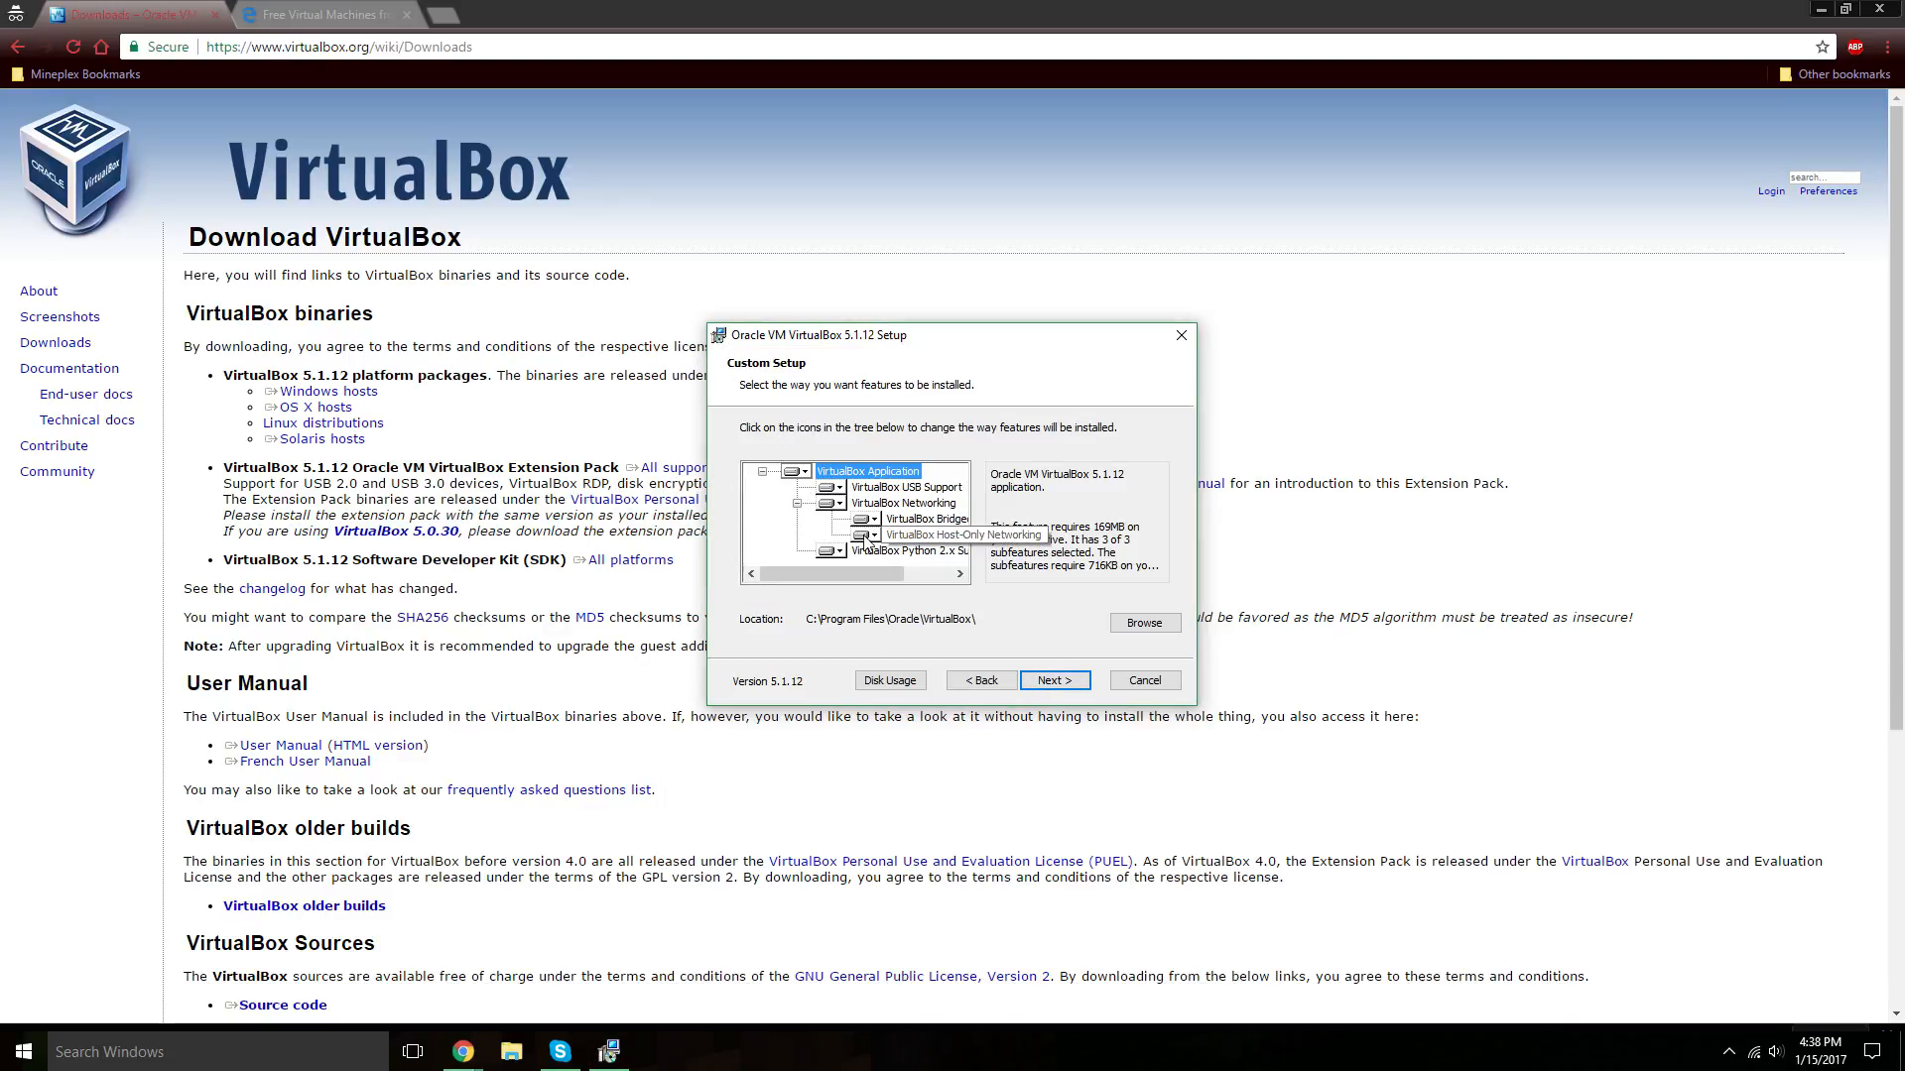
mouse_move(833, 573)
left_mouse_down()
mouse_move(886, 573)
mouse_move(834, 570)
left_mouse_up()
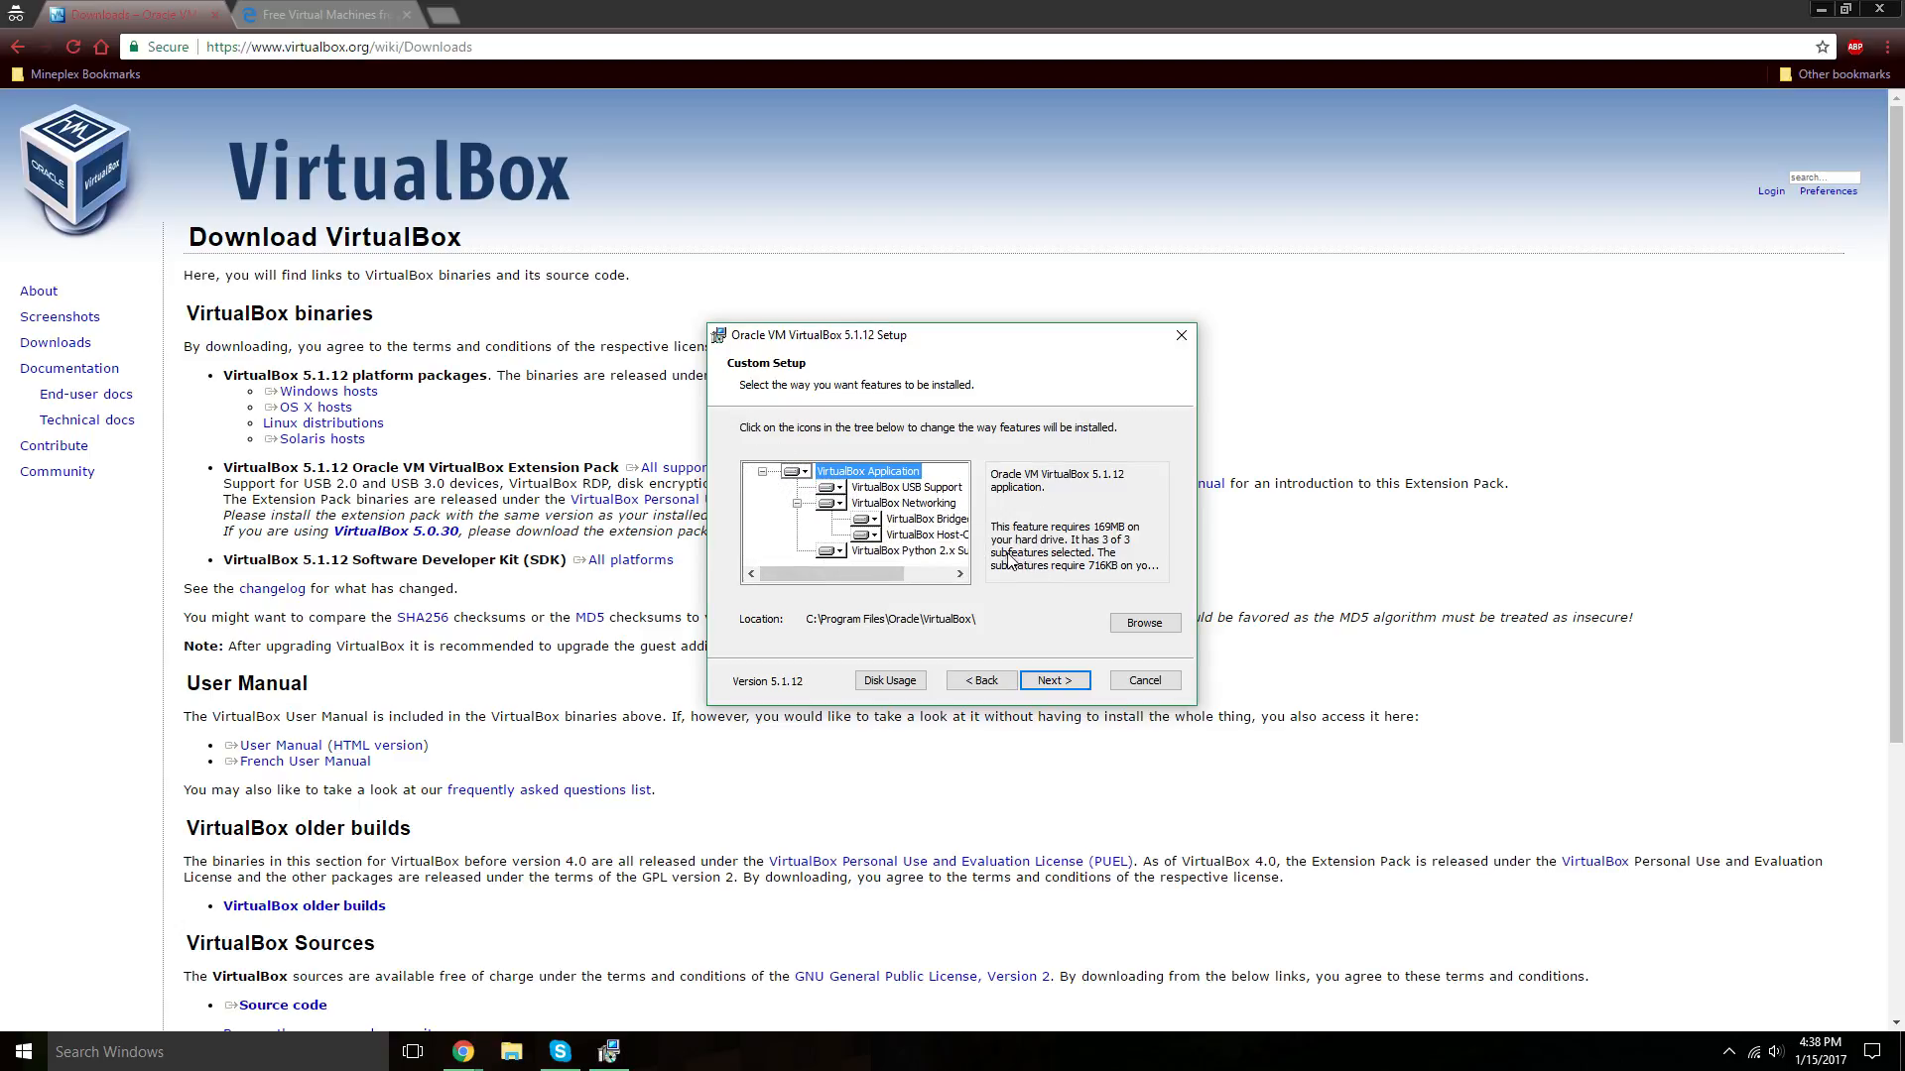
left_click(936, 551)
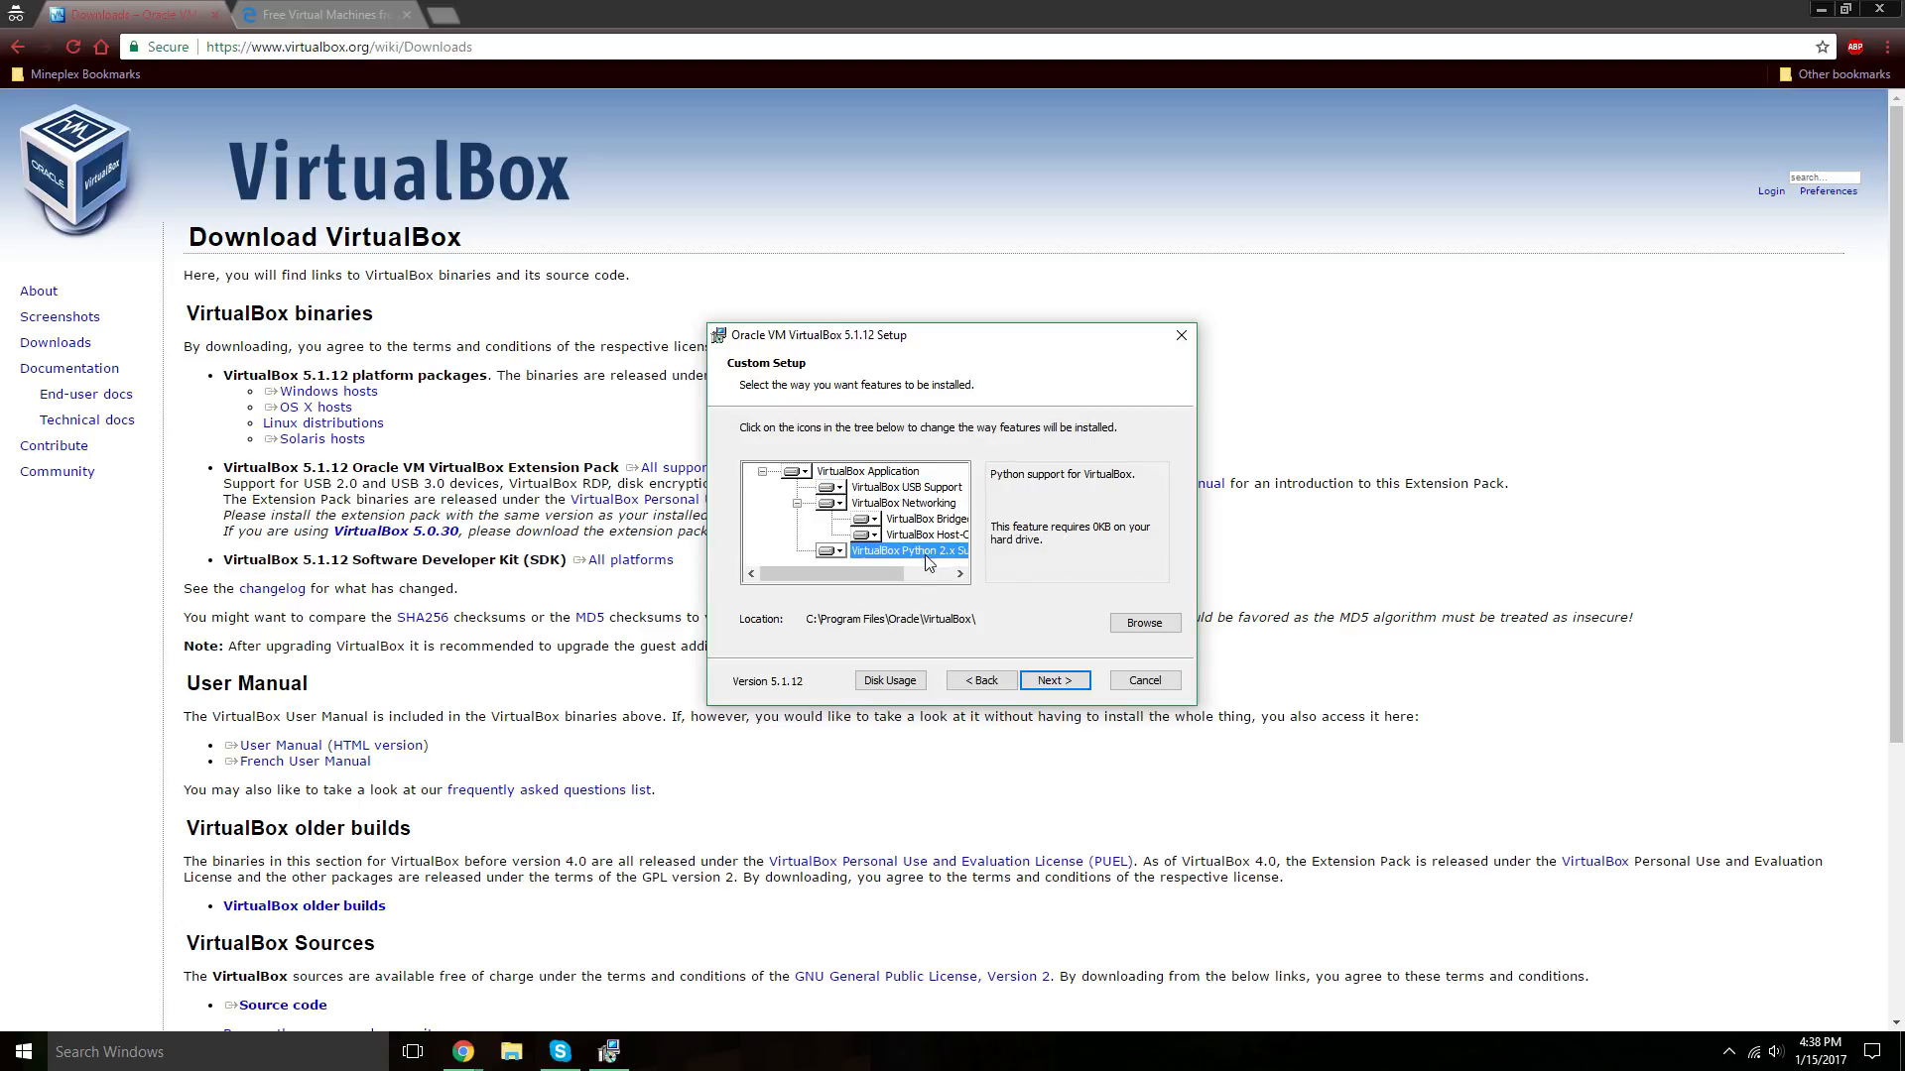
mouse_move(883, 572)
left_mouse_down()
mouse_move(931, 572)
mouse_move(846, 570)
mouse_move(911, 582)
mouse_move(891, 566)
left_mouse_up()
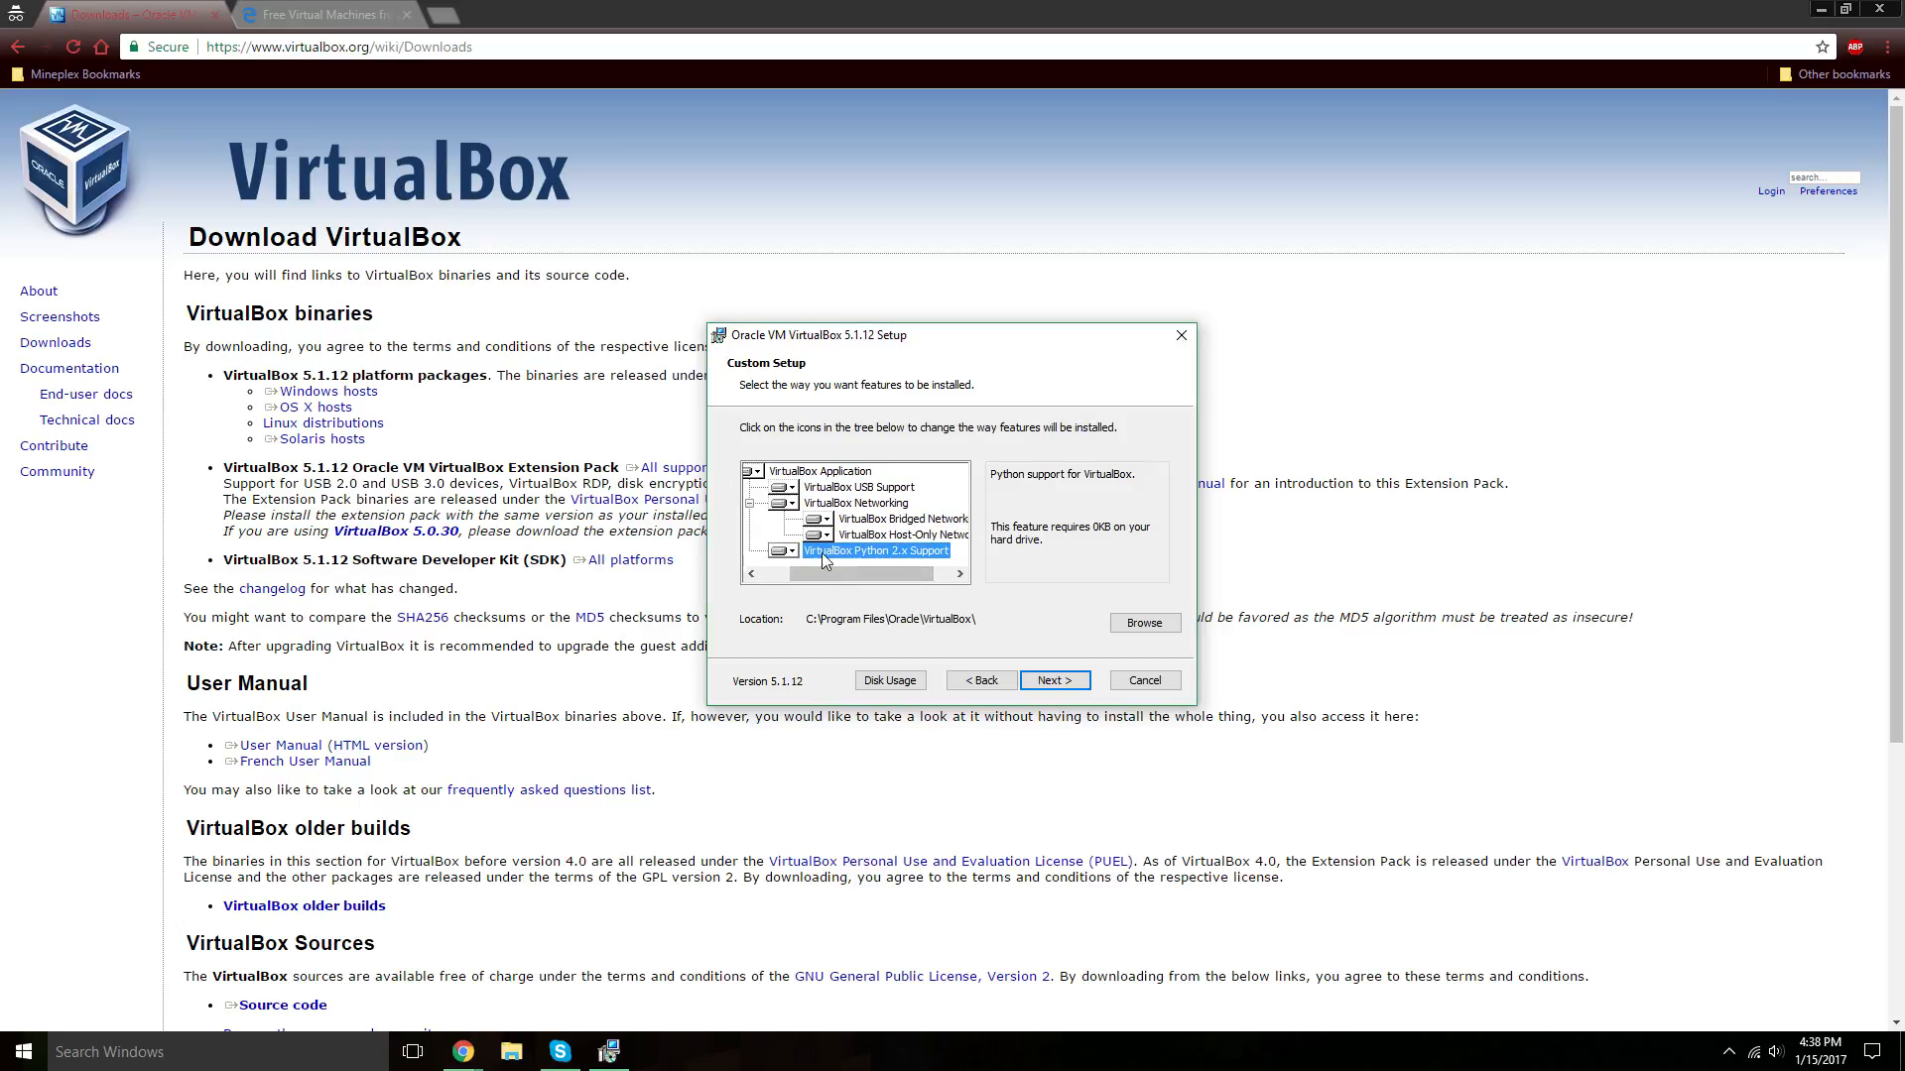
left_click(794, 552)
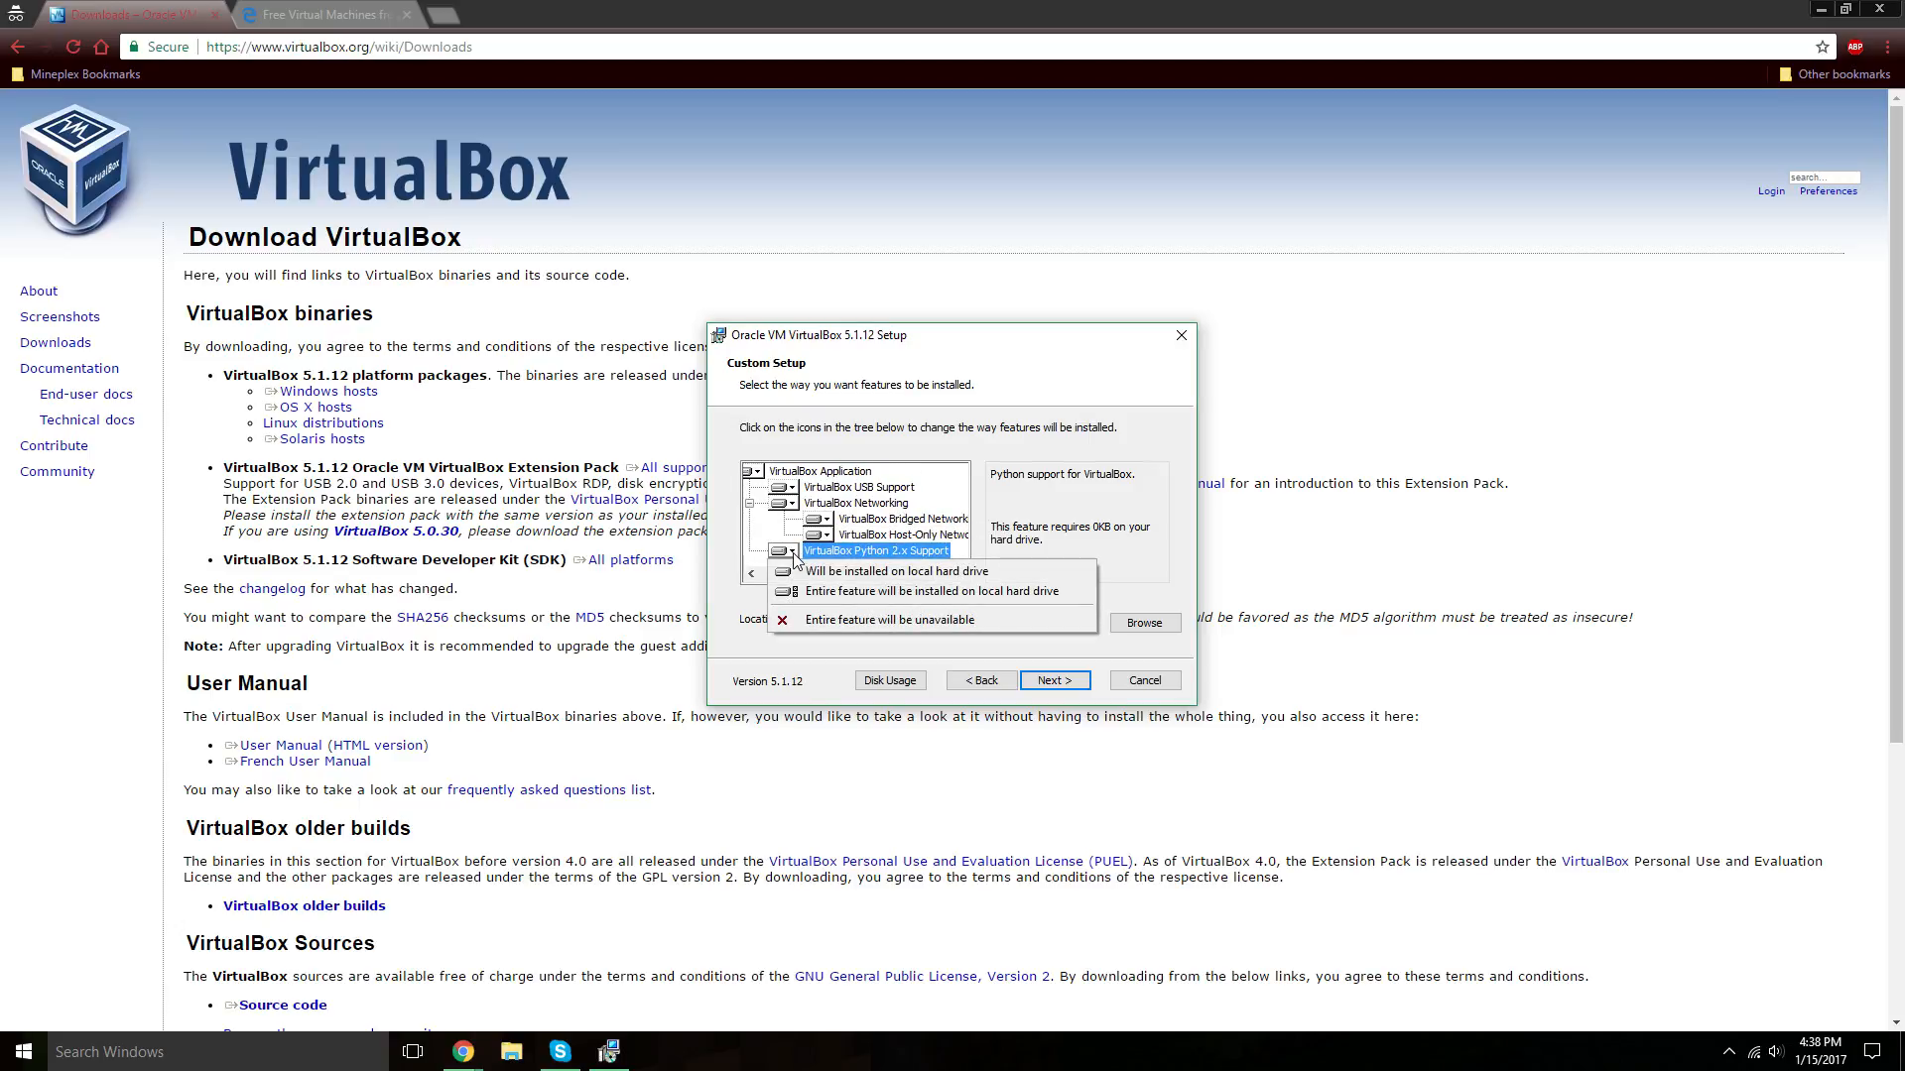
left_click(818, 622)
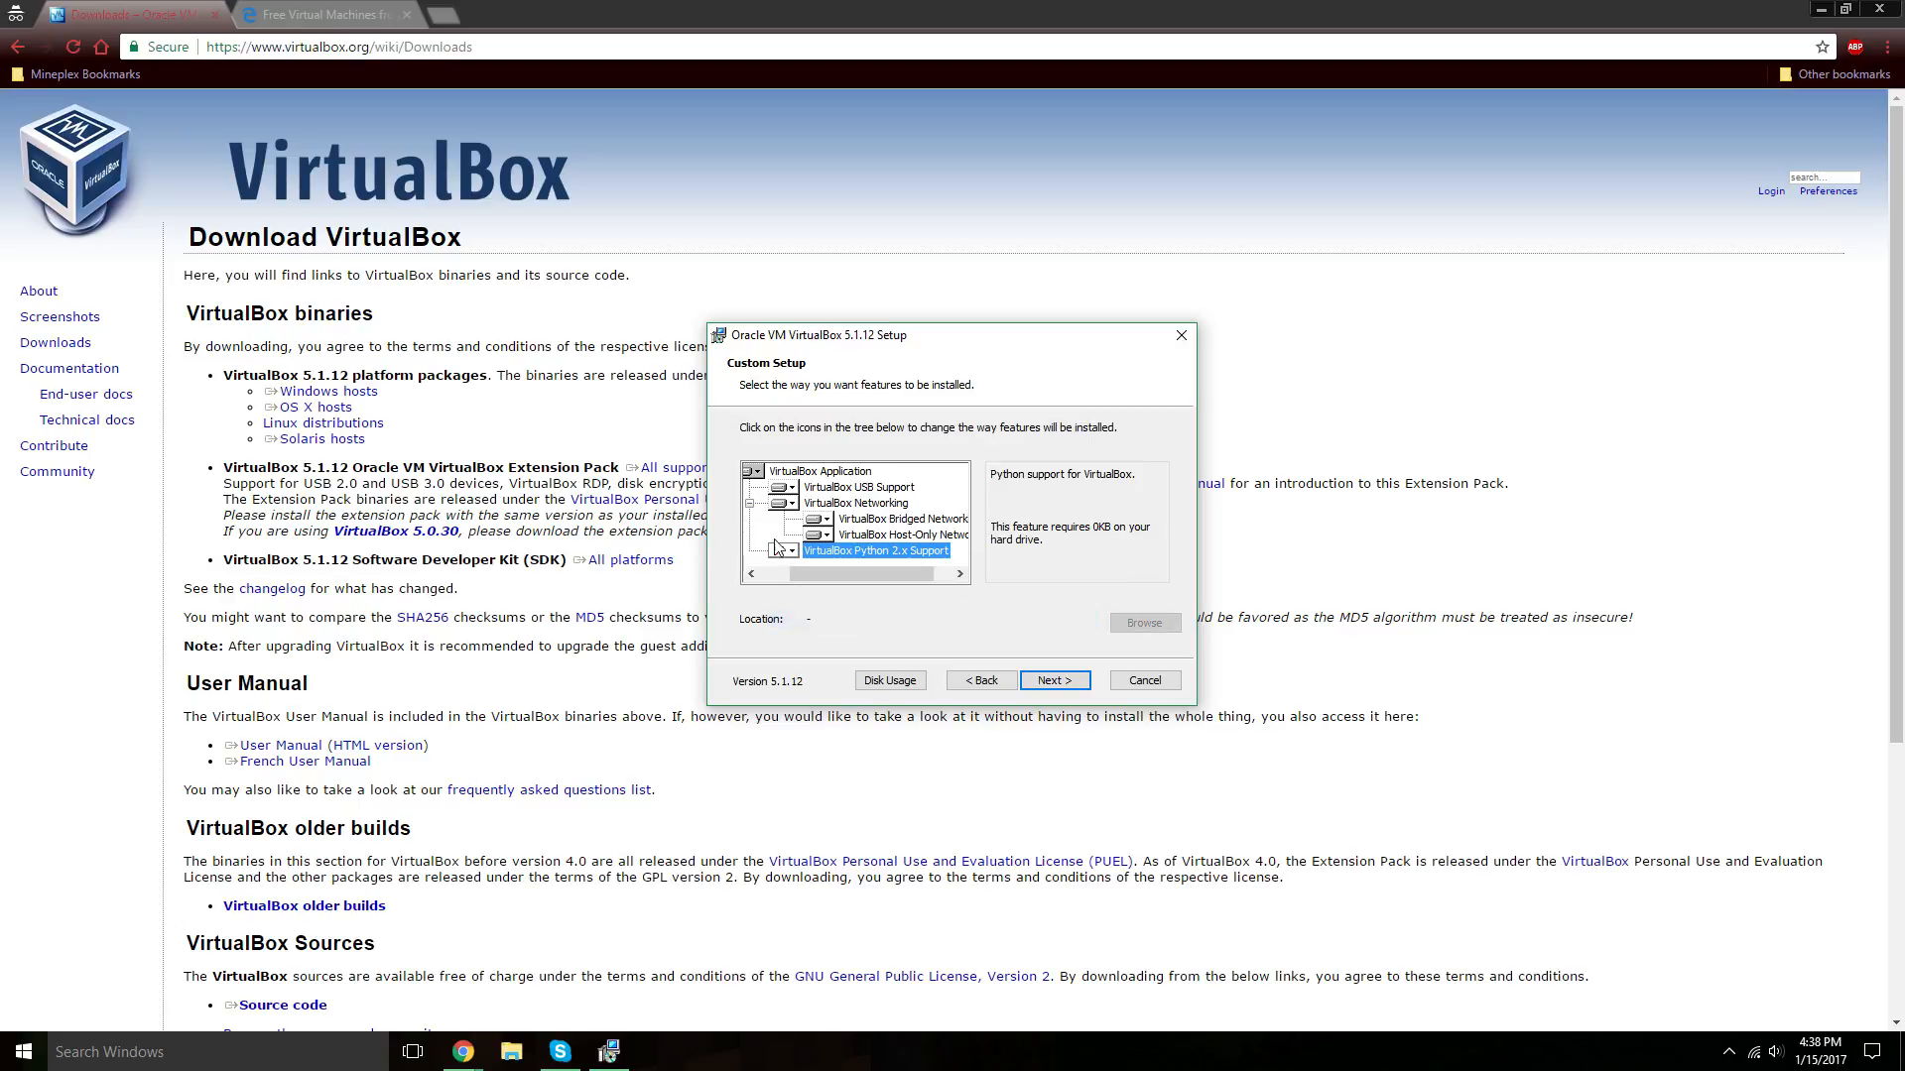
mouse_move(816, 575)
left_mouse_down()
mouse_move(798, 582)
mouse_move(814, 566)
left_mouse_up()
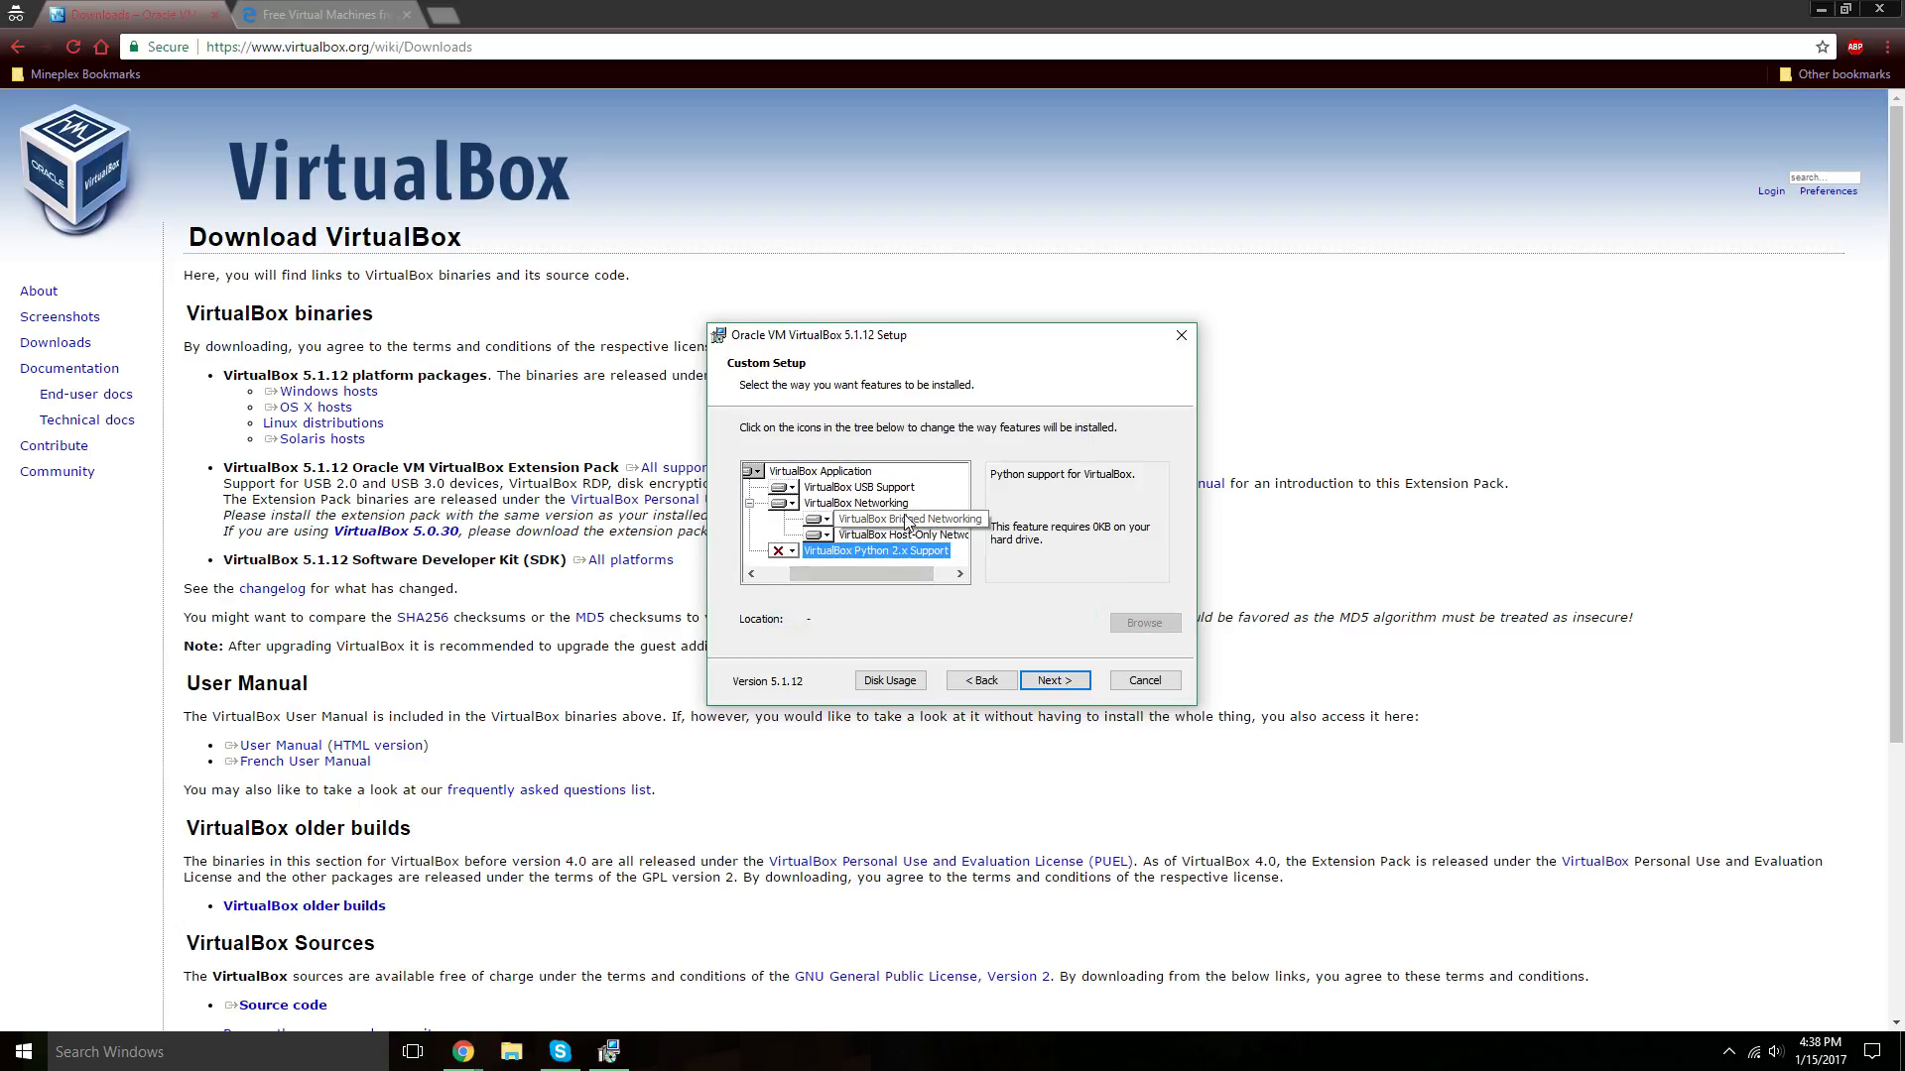
left_click(1049, 684)
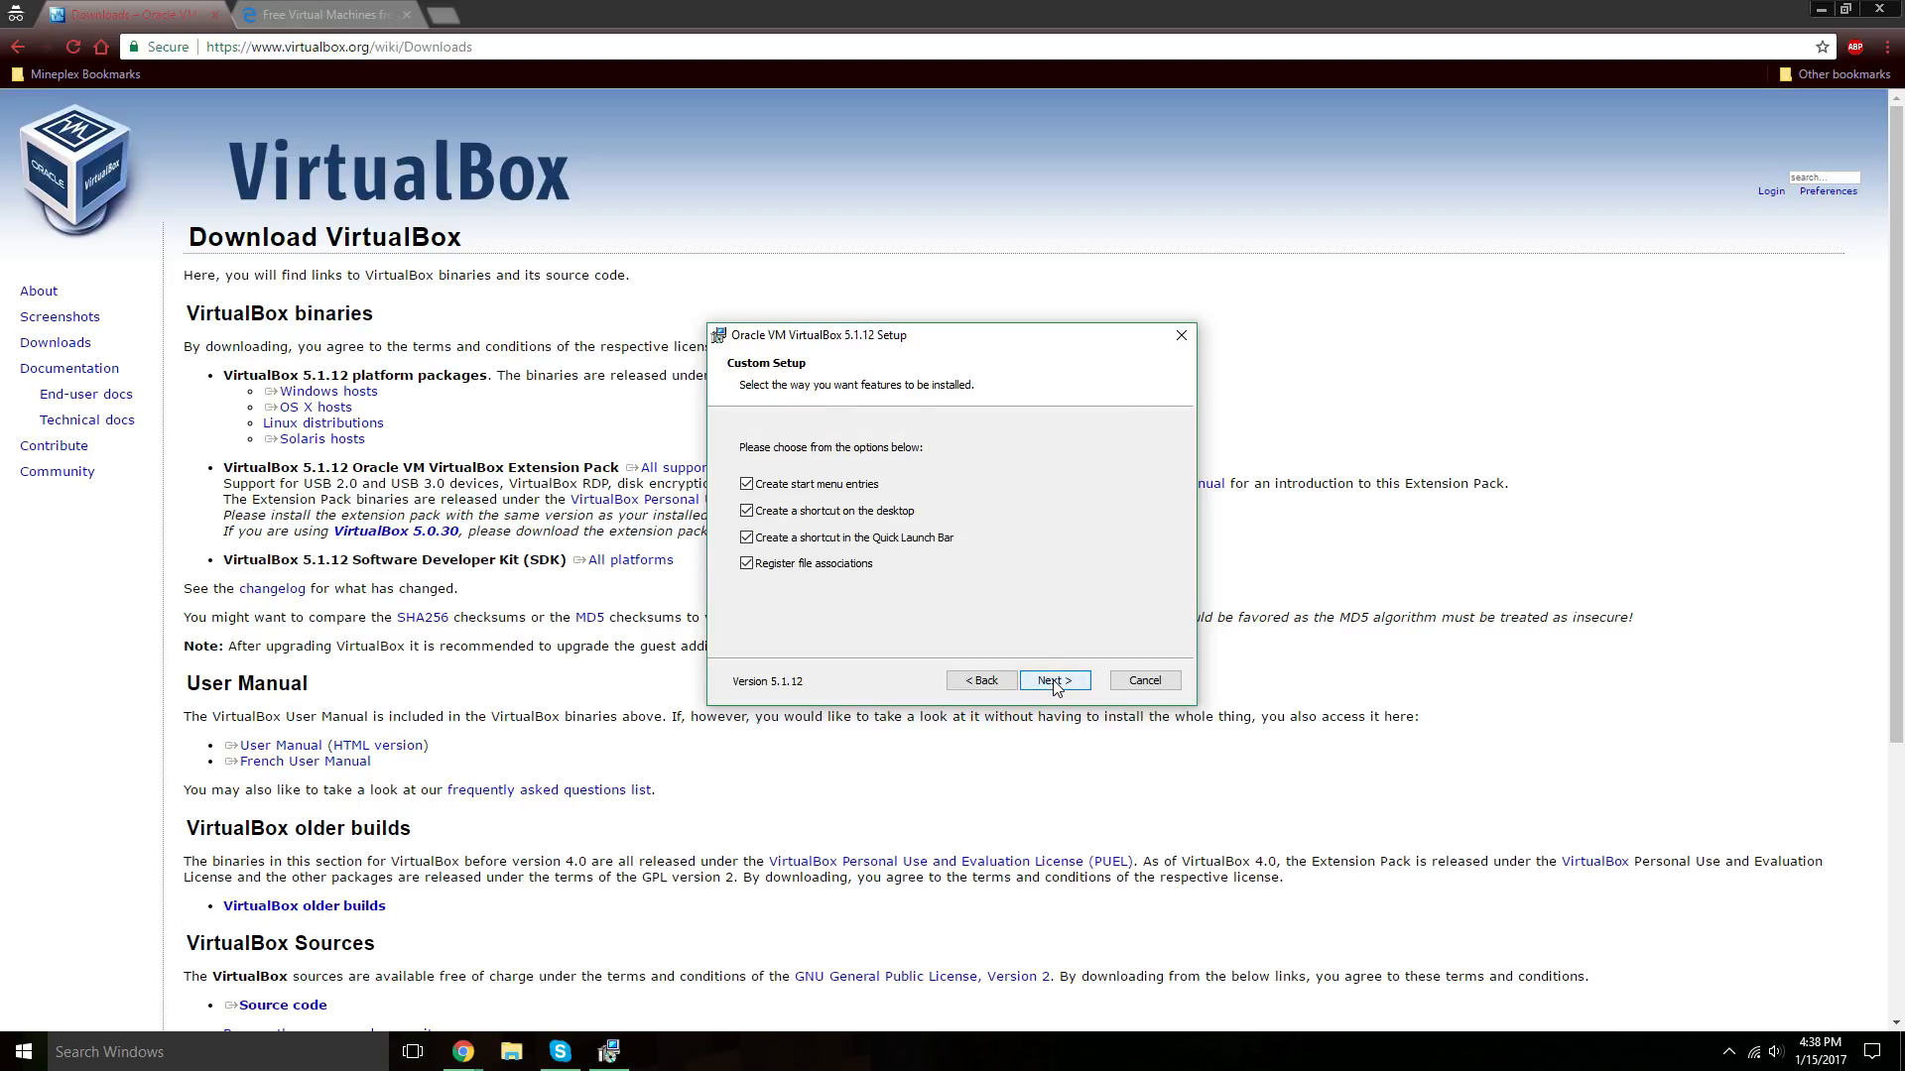
Turn off the start menu entries, desktop shortcut and Quick Launch Bar shortcut, leaving file associations registered, and continue setup.
left_click(786, 486)
left_click(799, 511)
left_click(804, 538)
left_click(1067, 681)
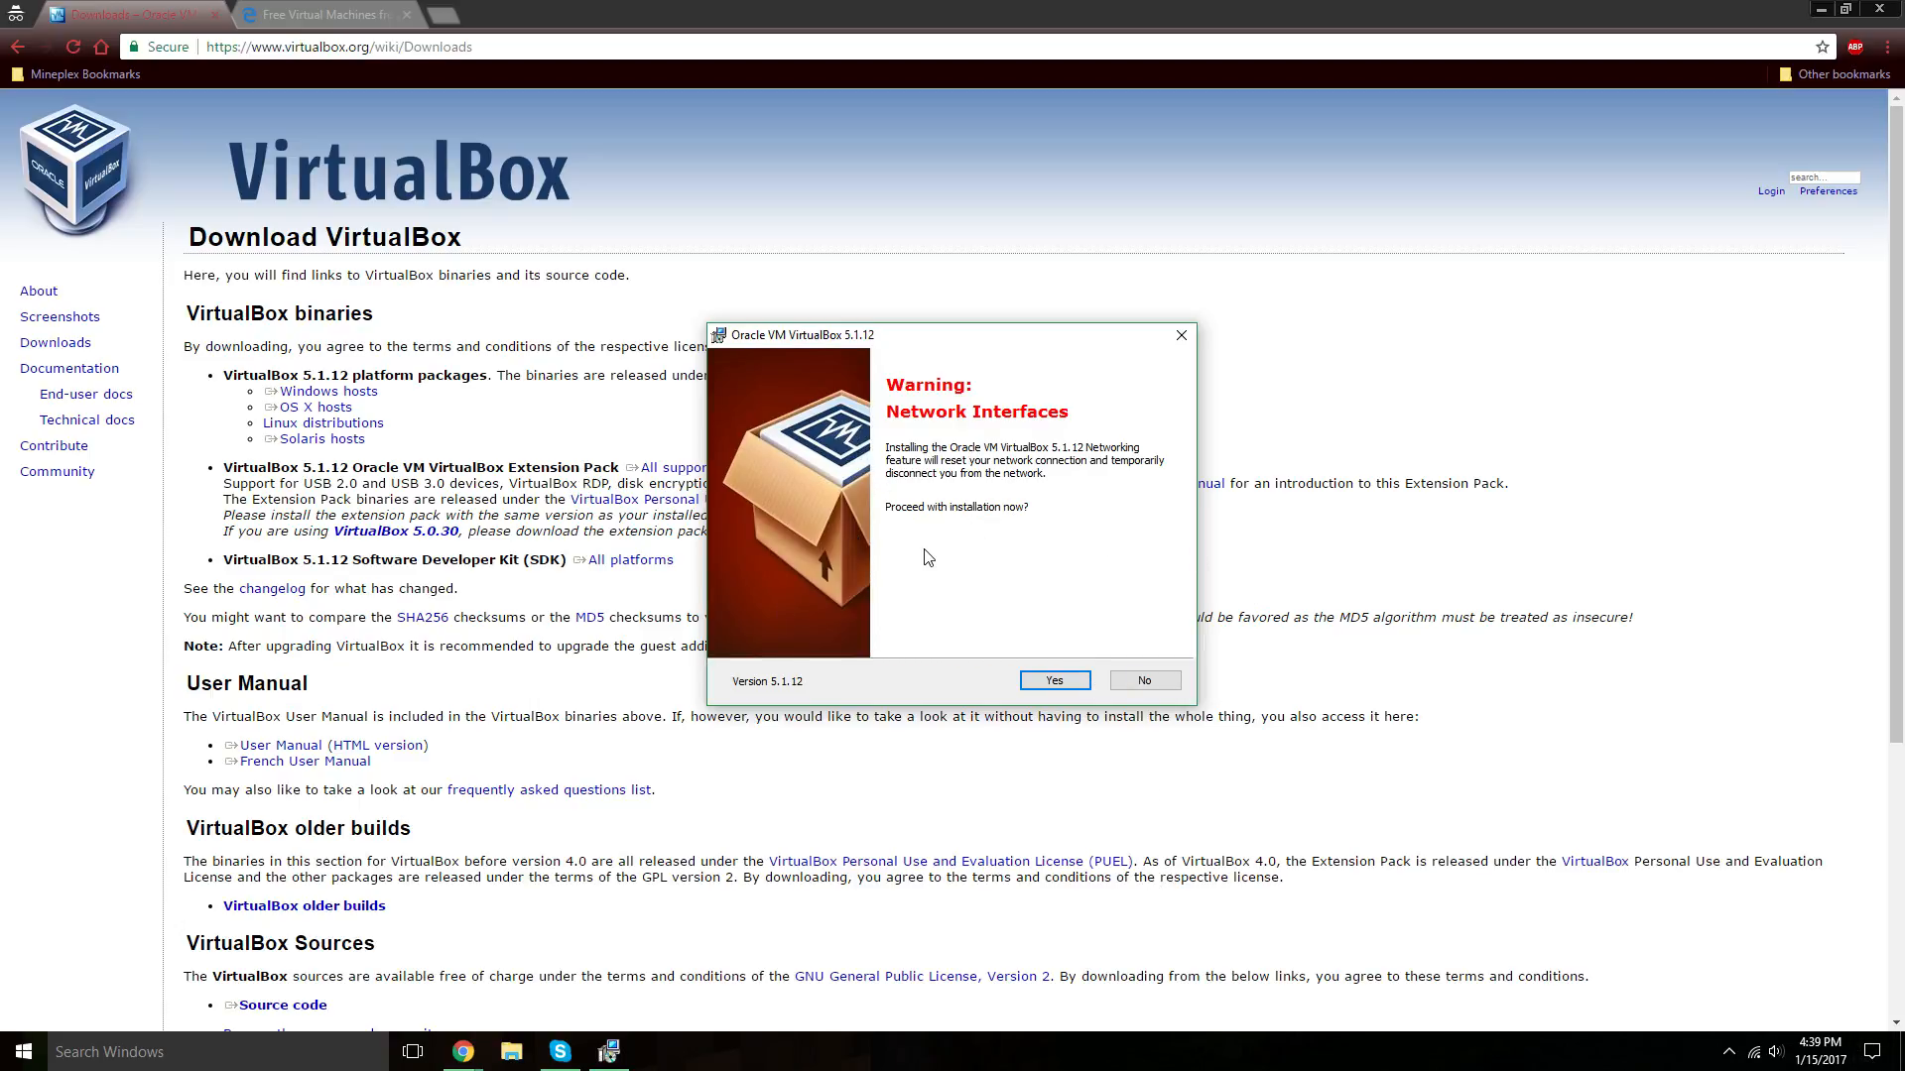
Accept the network interface reset, install VirtualBox 5.1.12, and finish setup with VirtualBox set to start after installation.
left_click(1055, 681)
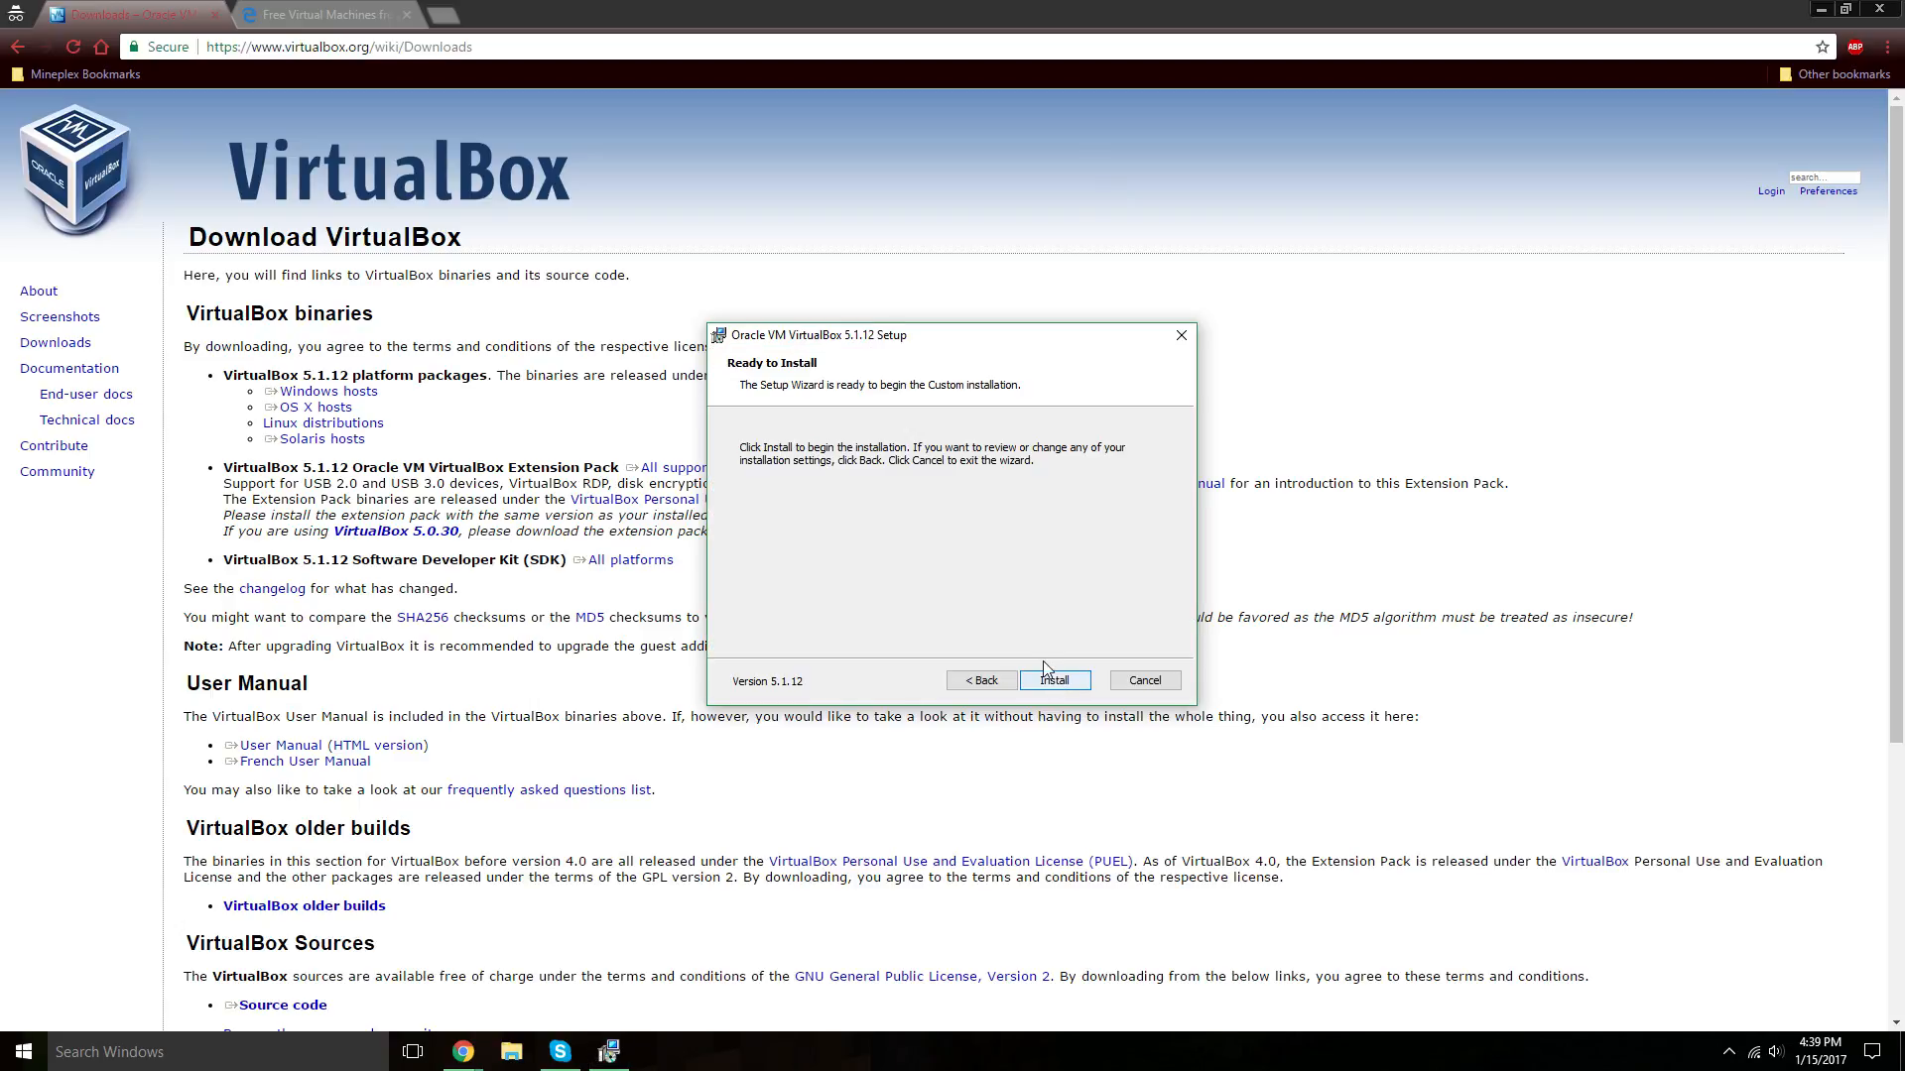
left_click(1055, 680)
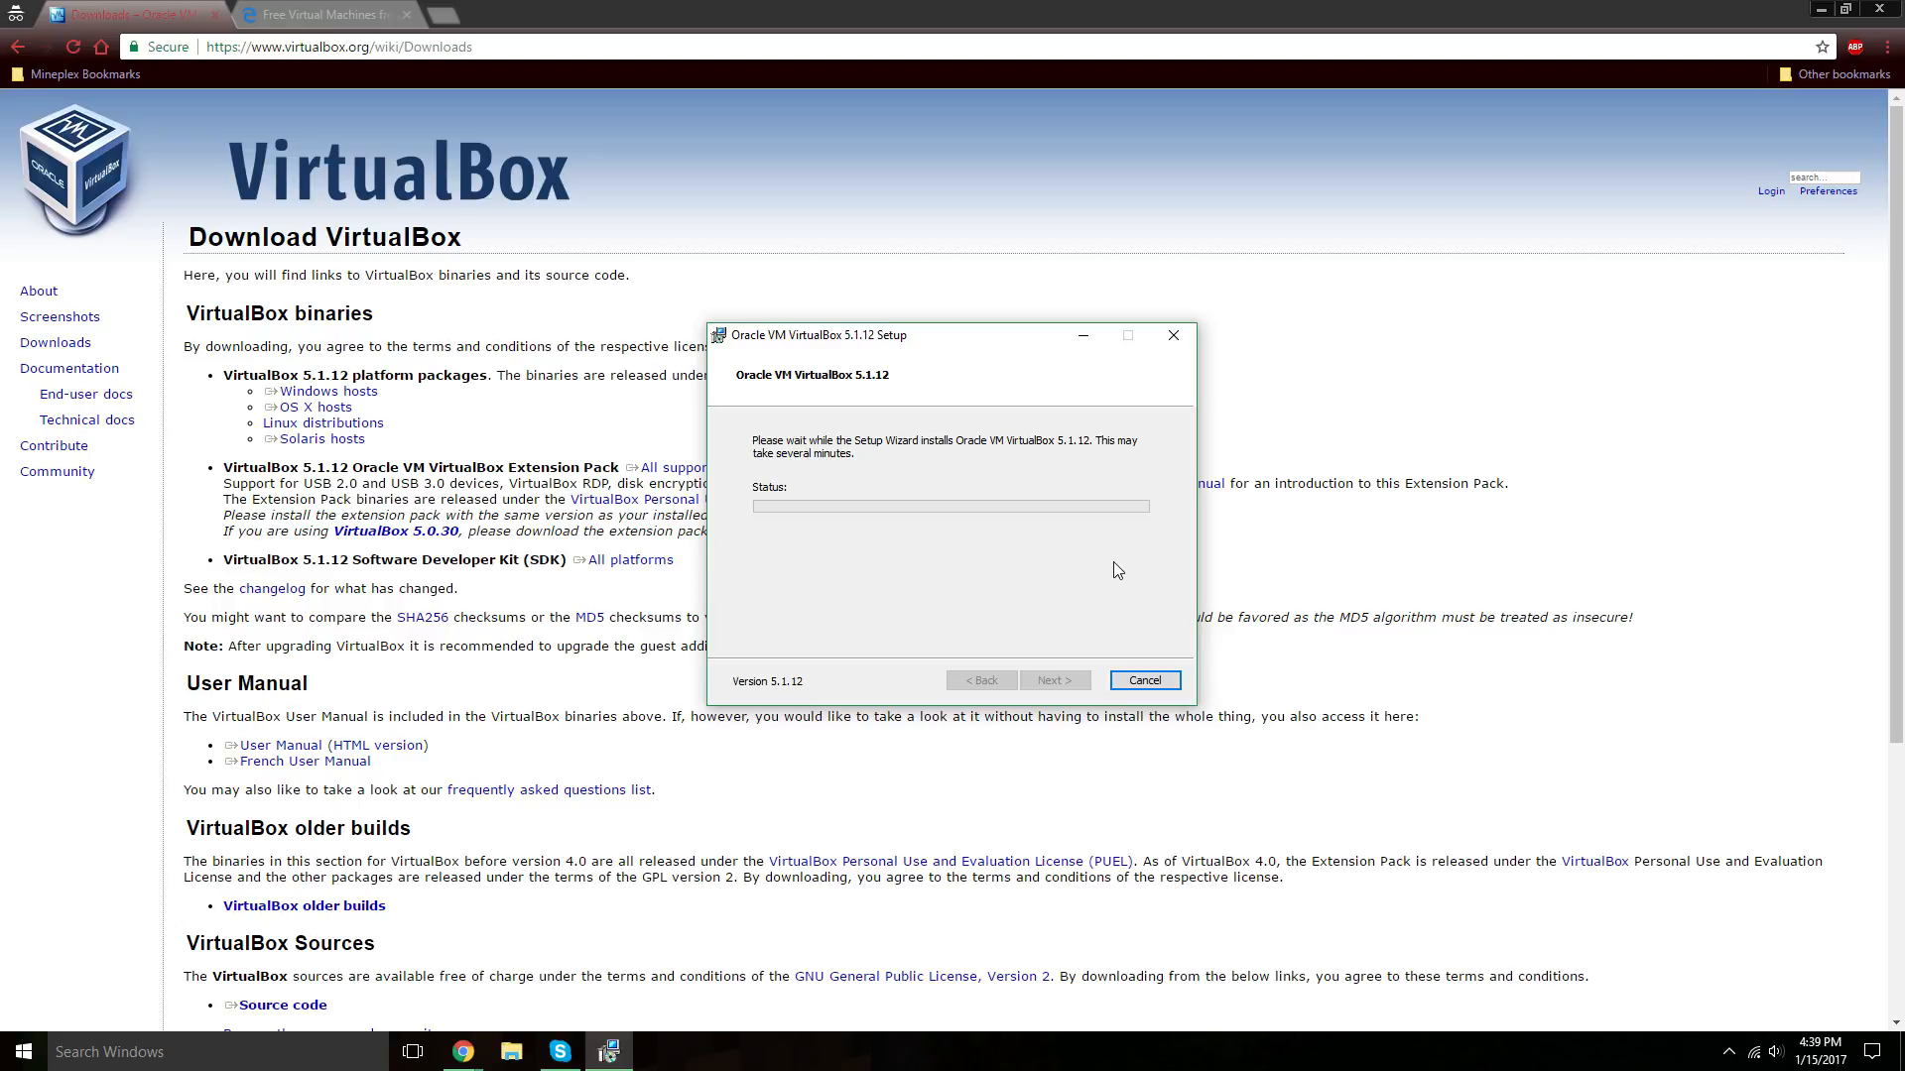
left_click(849, 640)
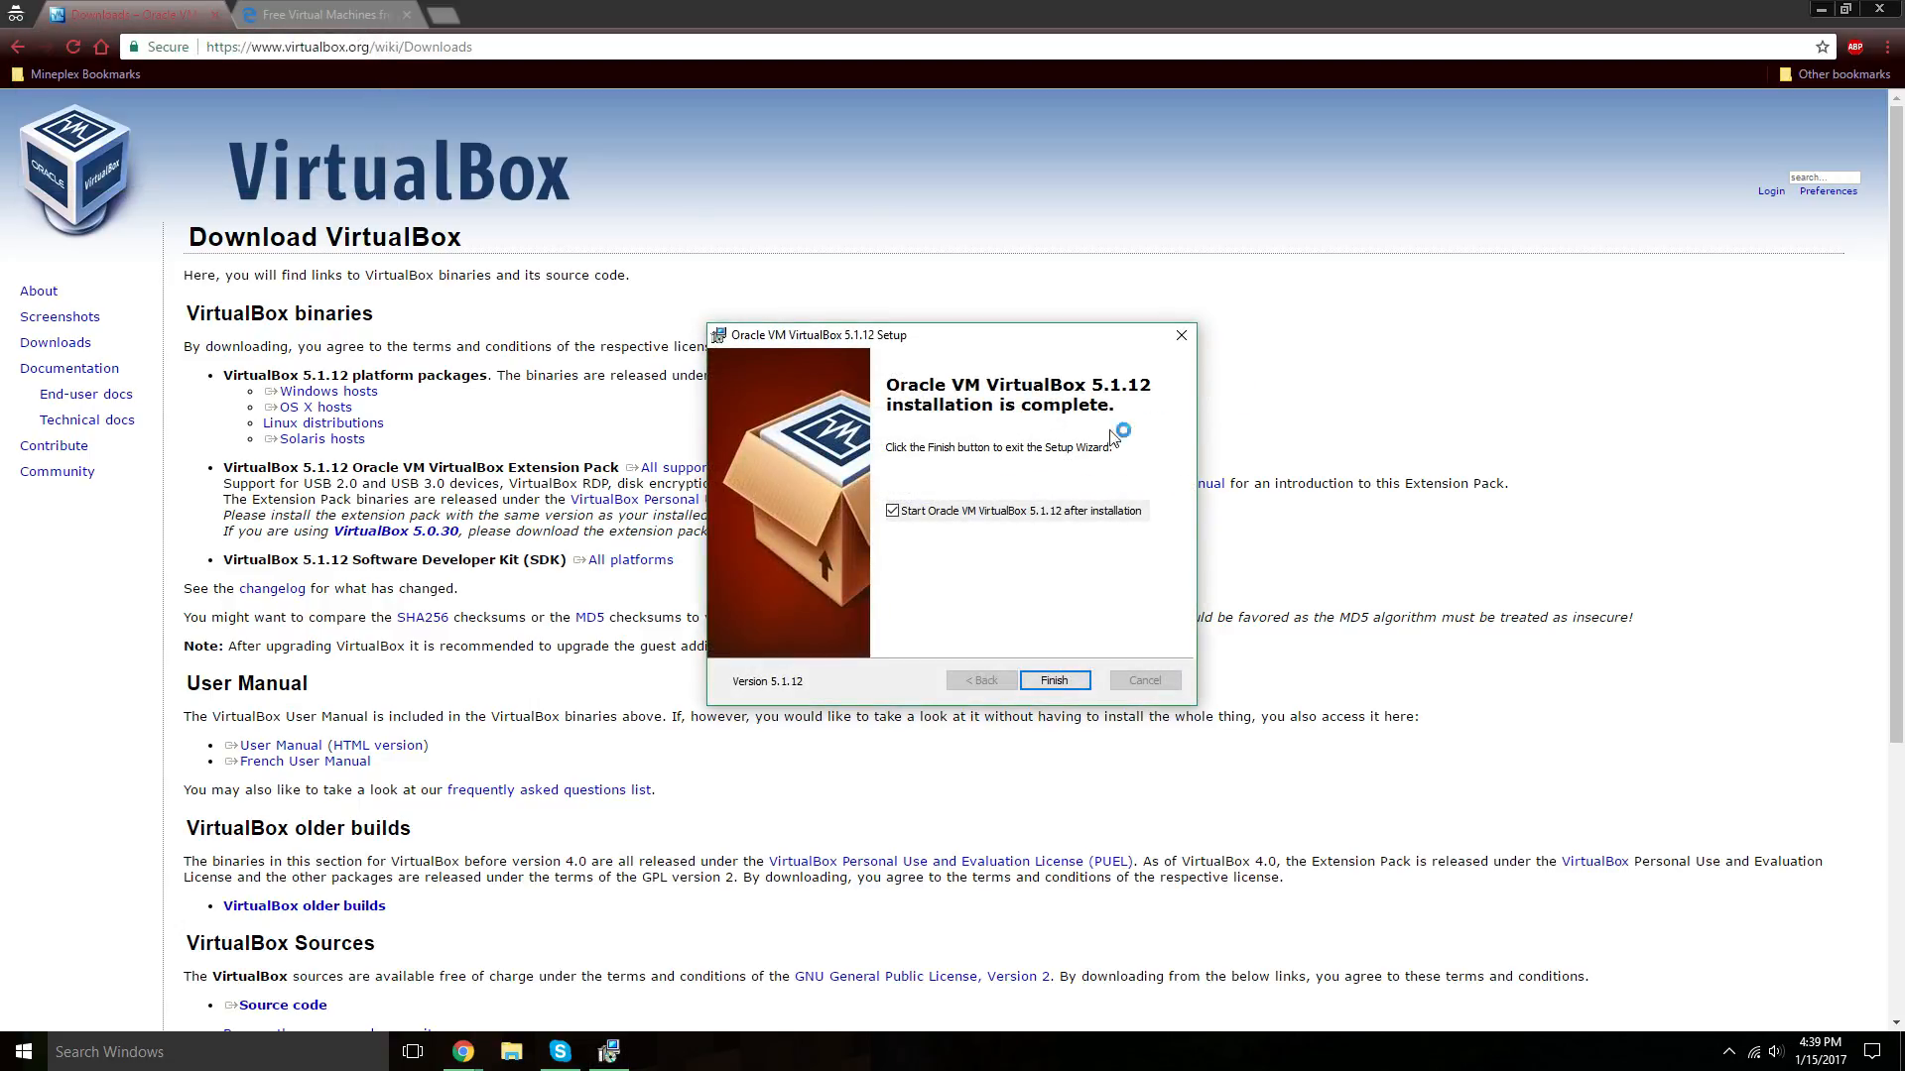
left_click(1053, 680)
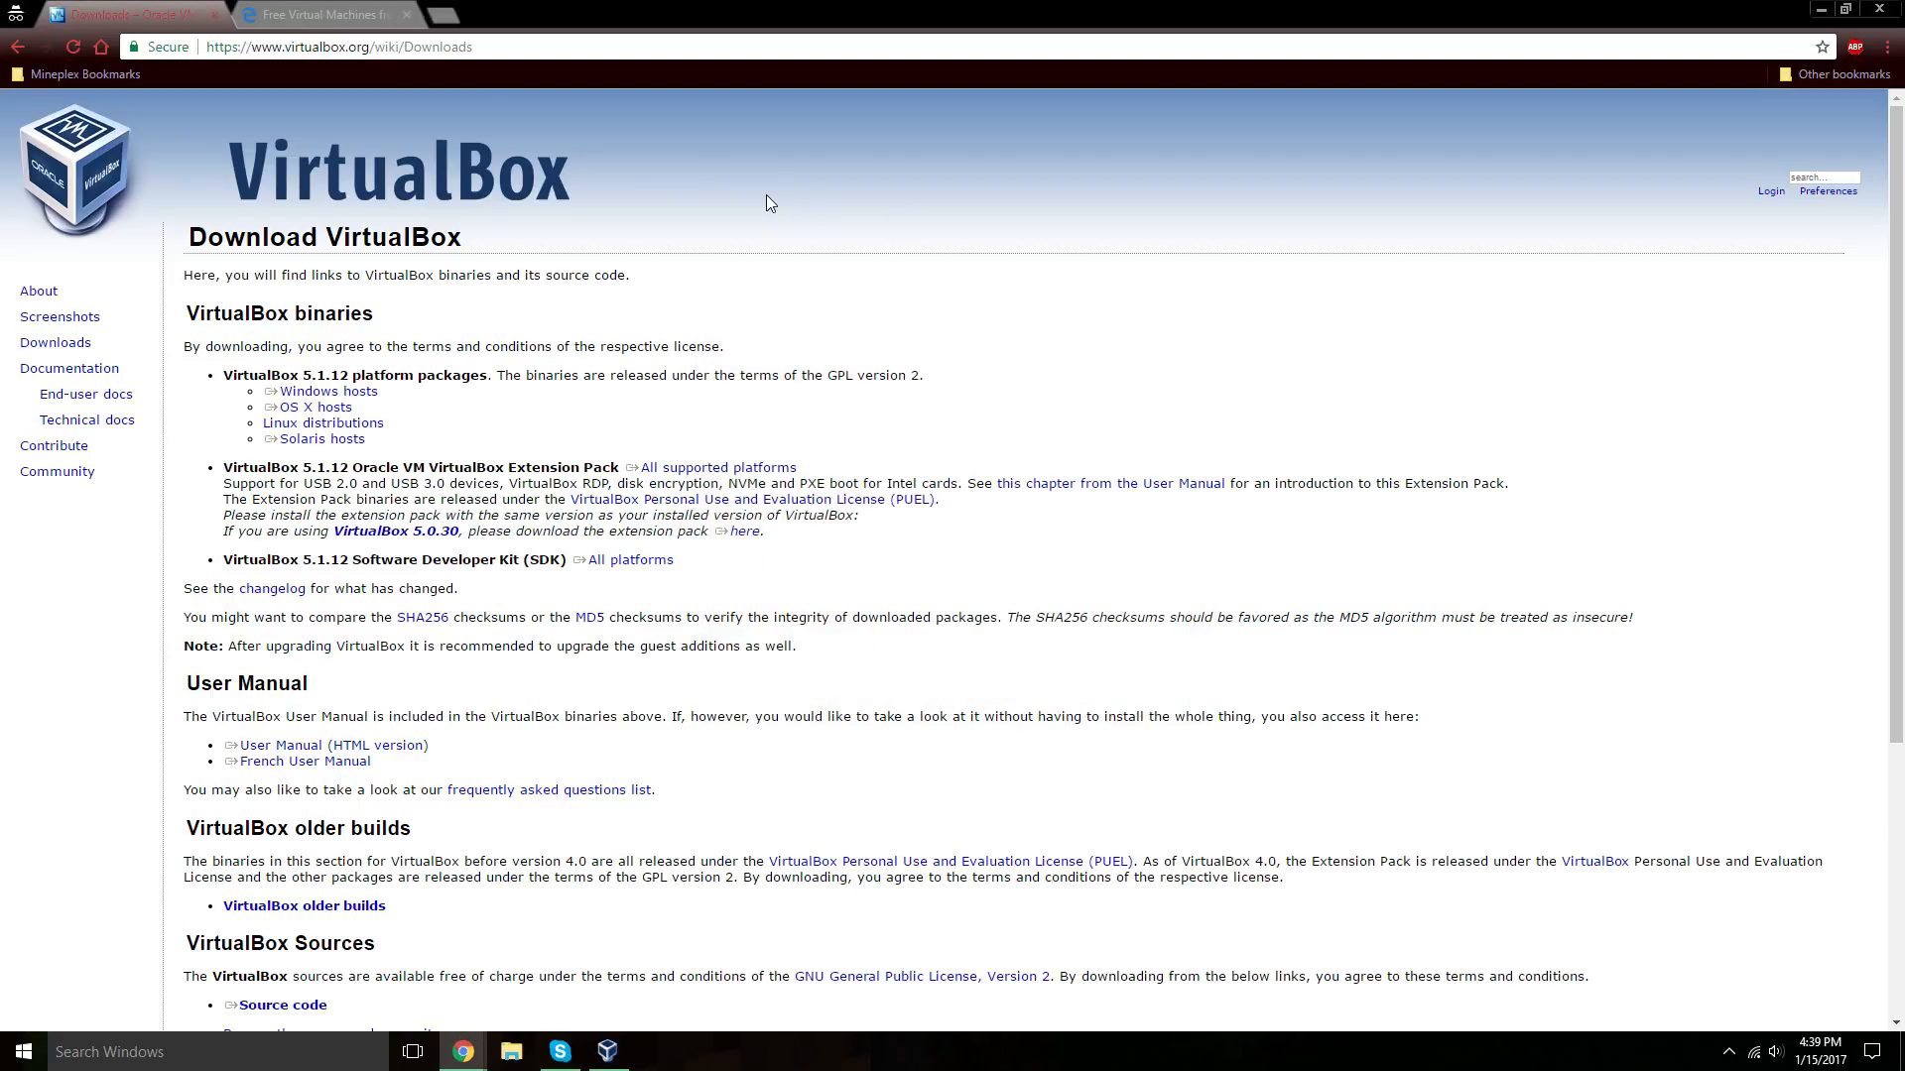
Close the VirtualBox downloads page and look over the VirtualBox Manager window before returning to Microsoft's virtual machine download page.
left_click(215, 15)
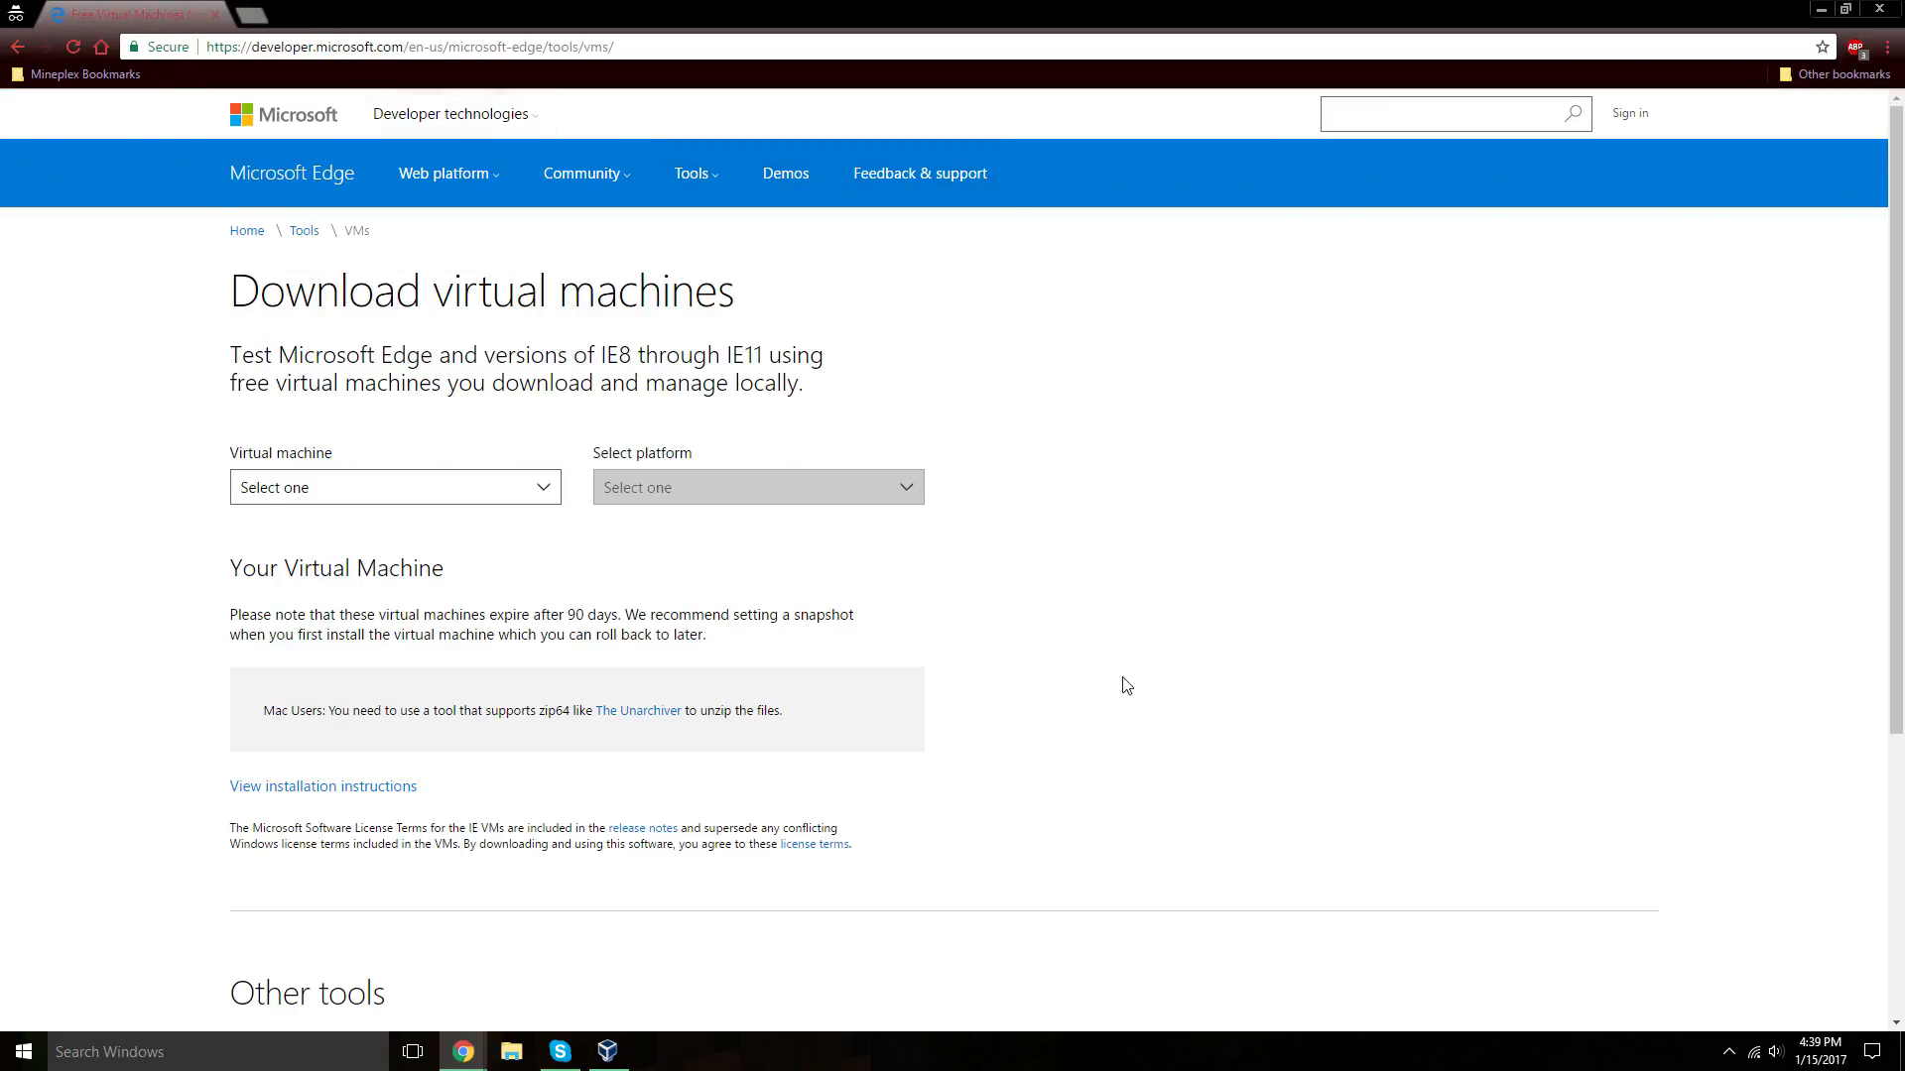
left_click(607, 1052)
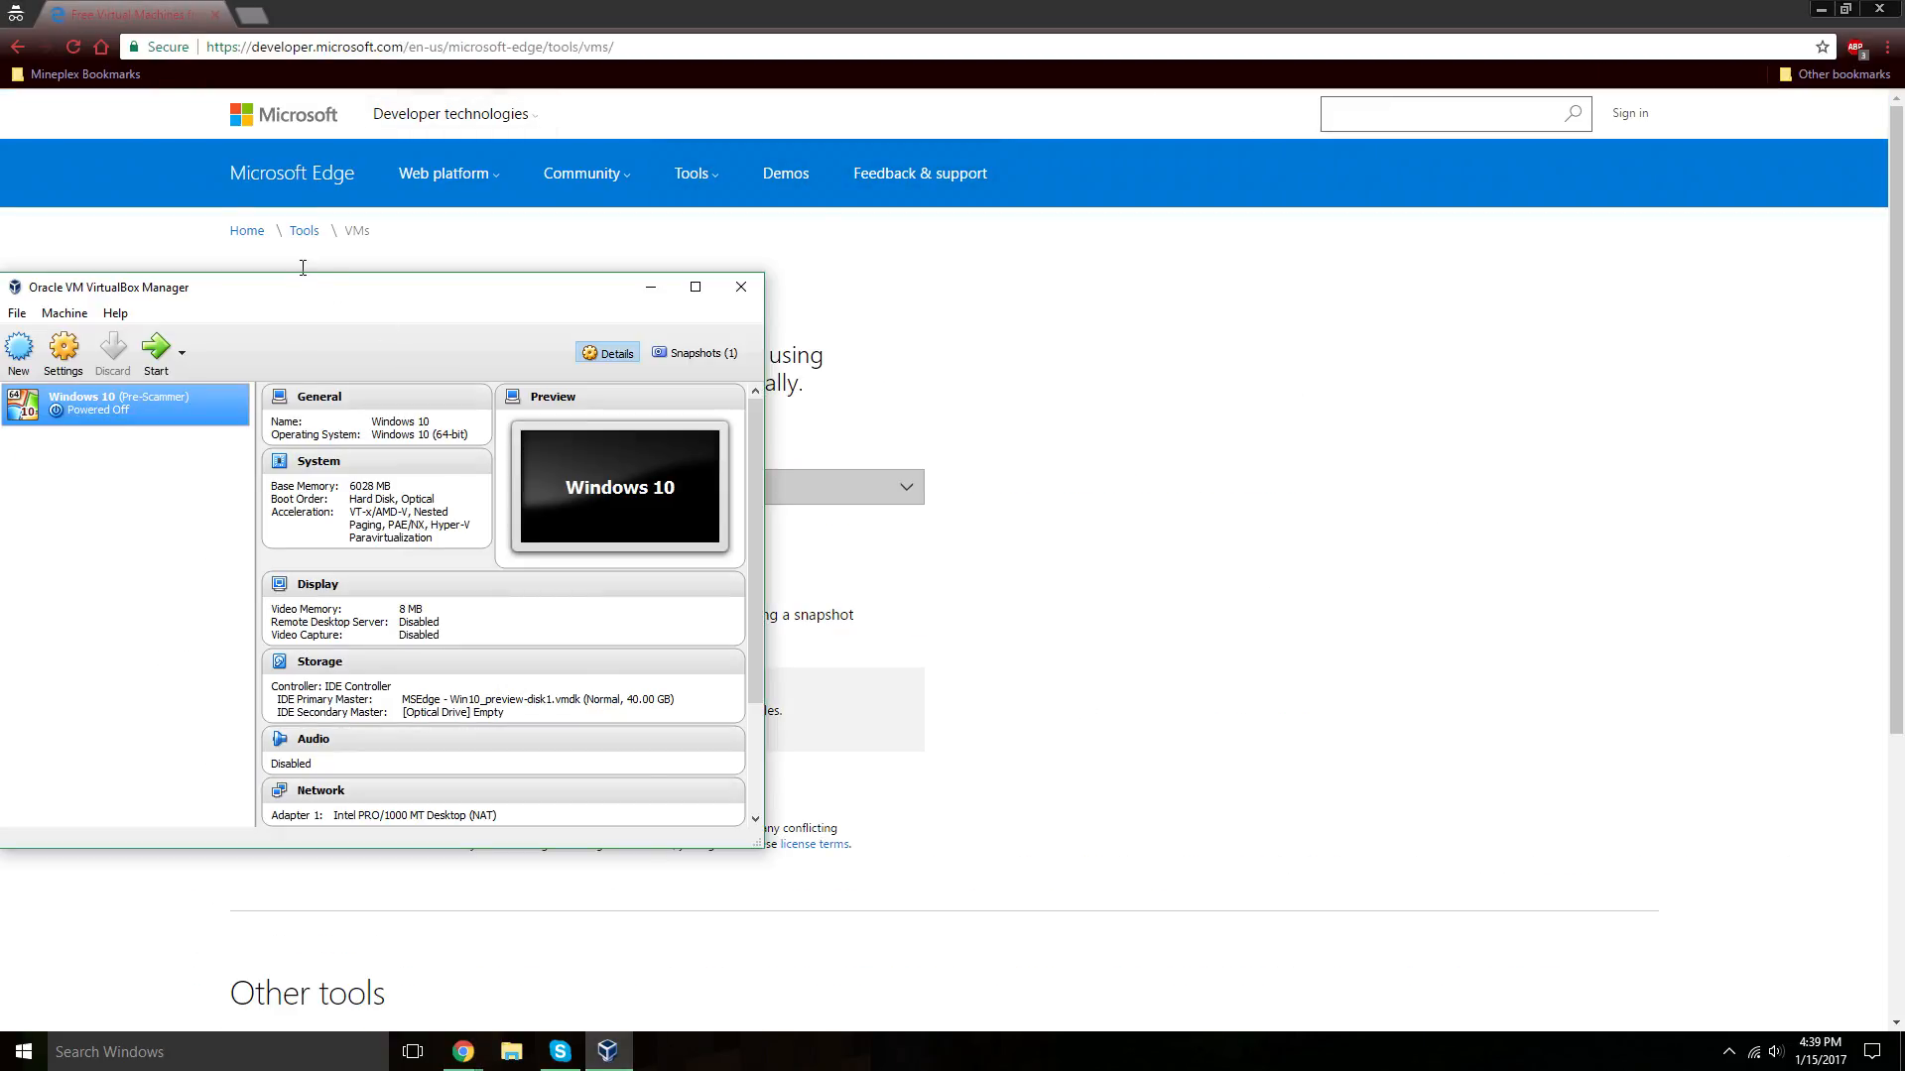
left_click_drag(303, 290, 1329, 208)
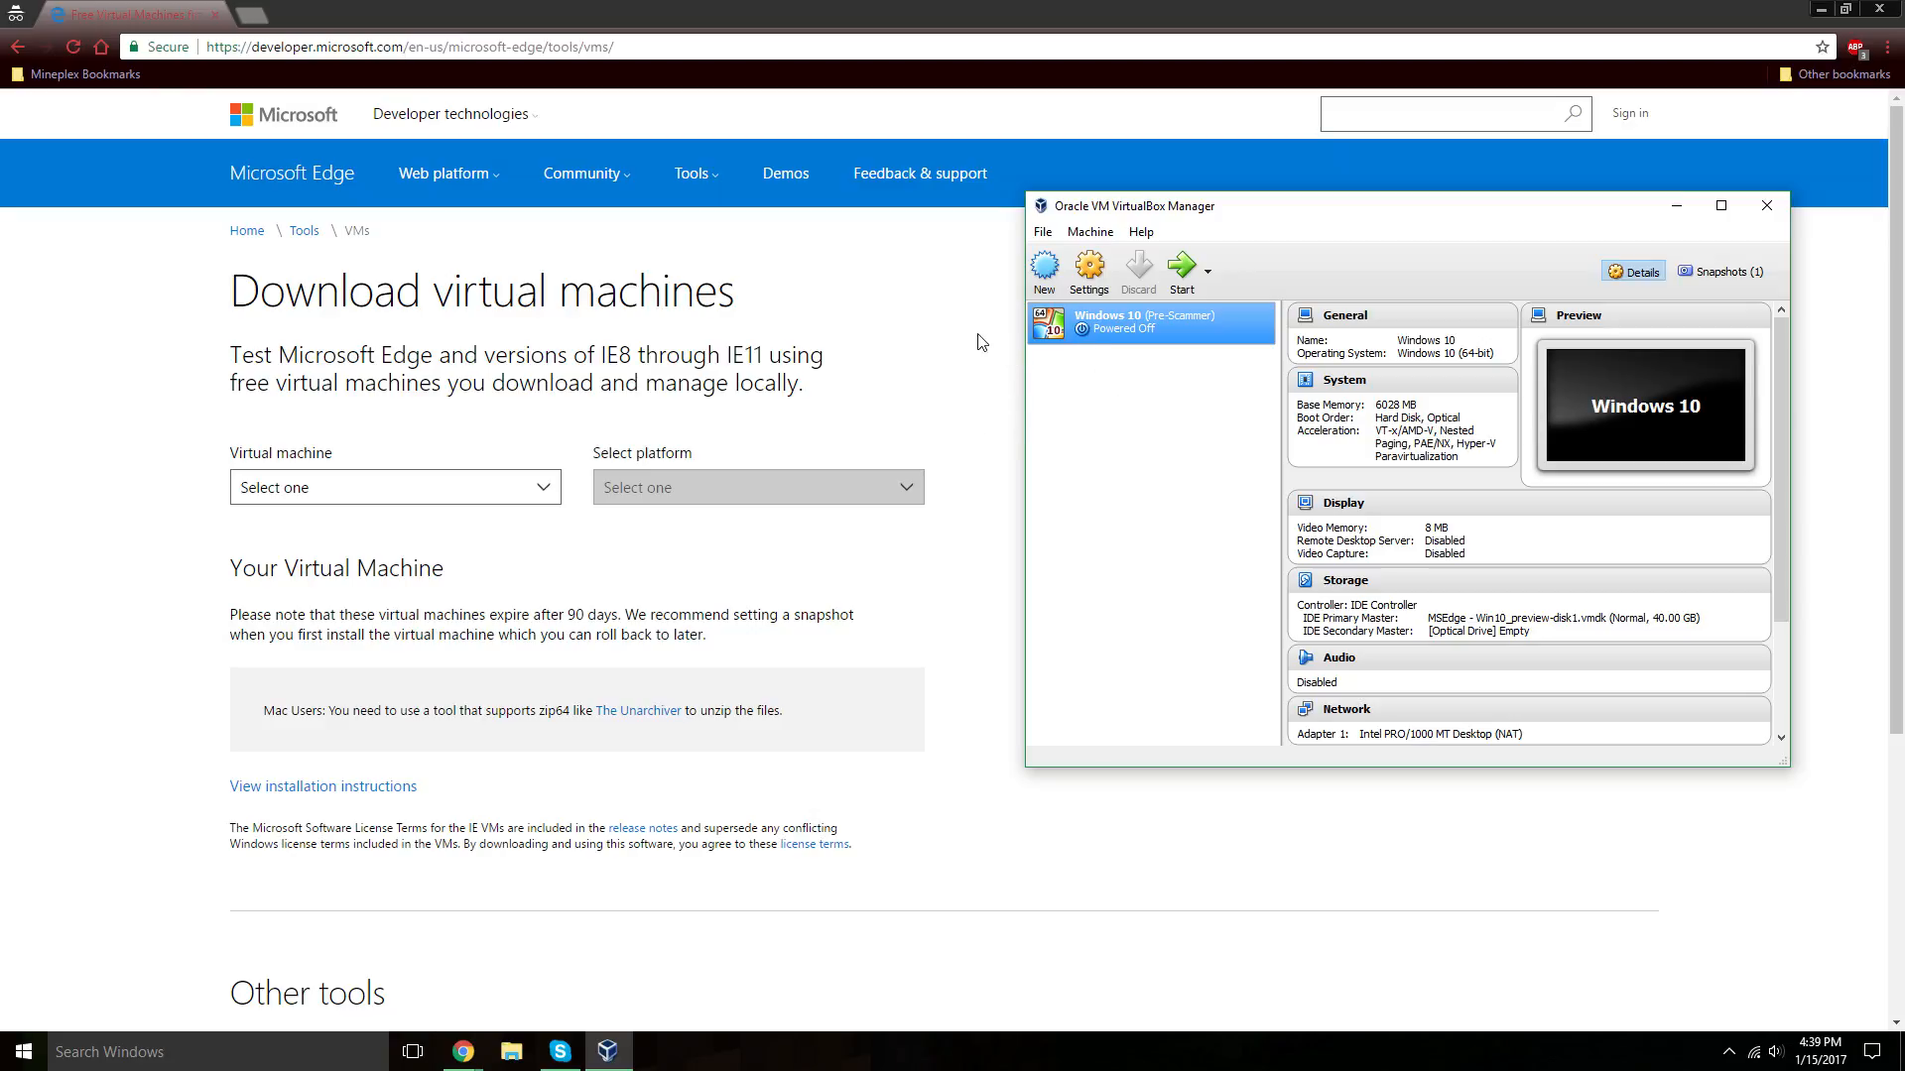
left_click(802, 292)
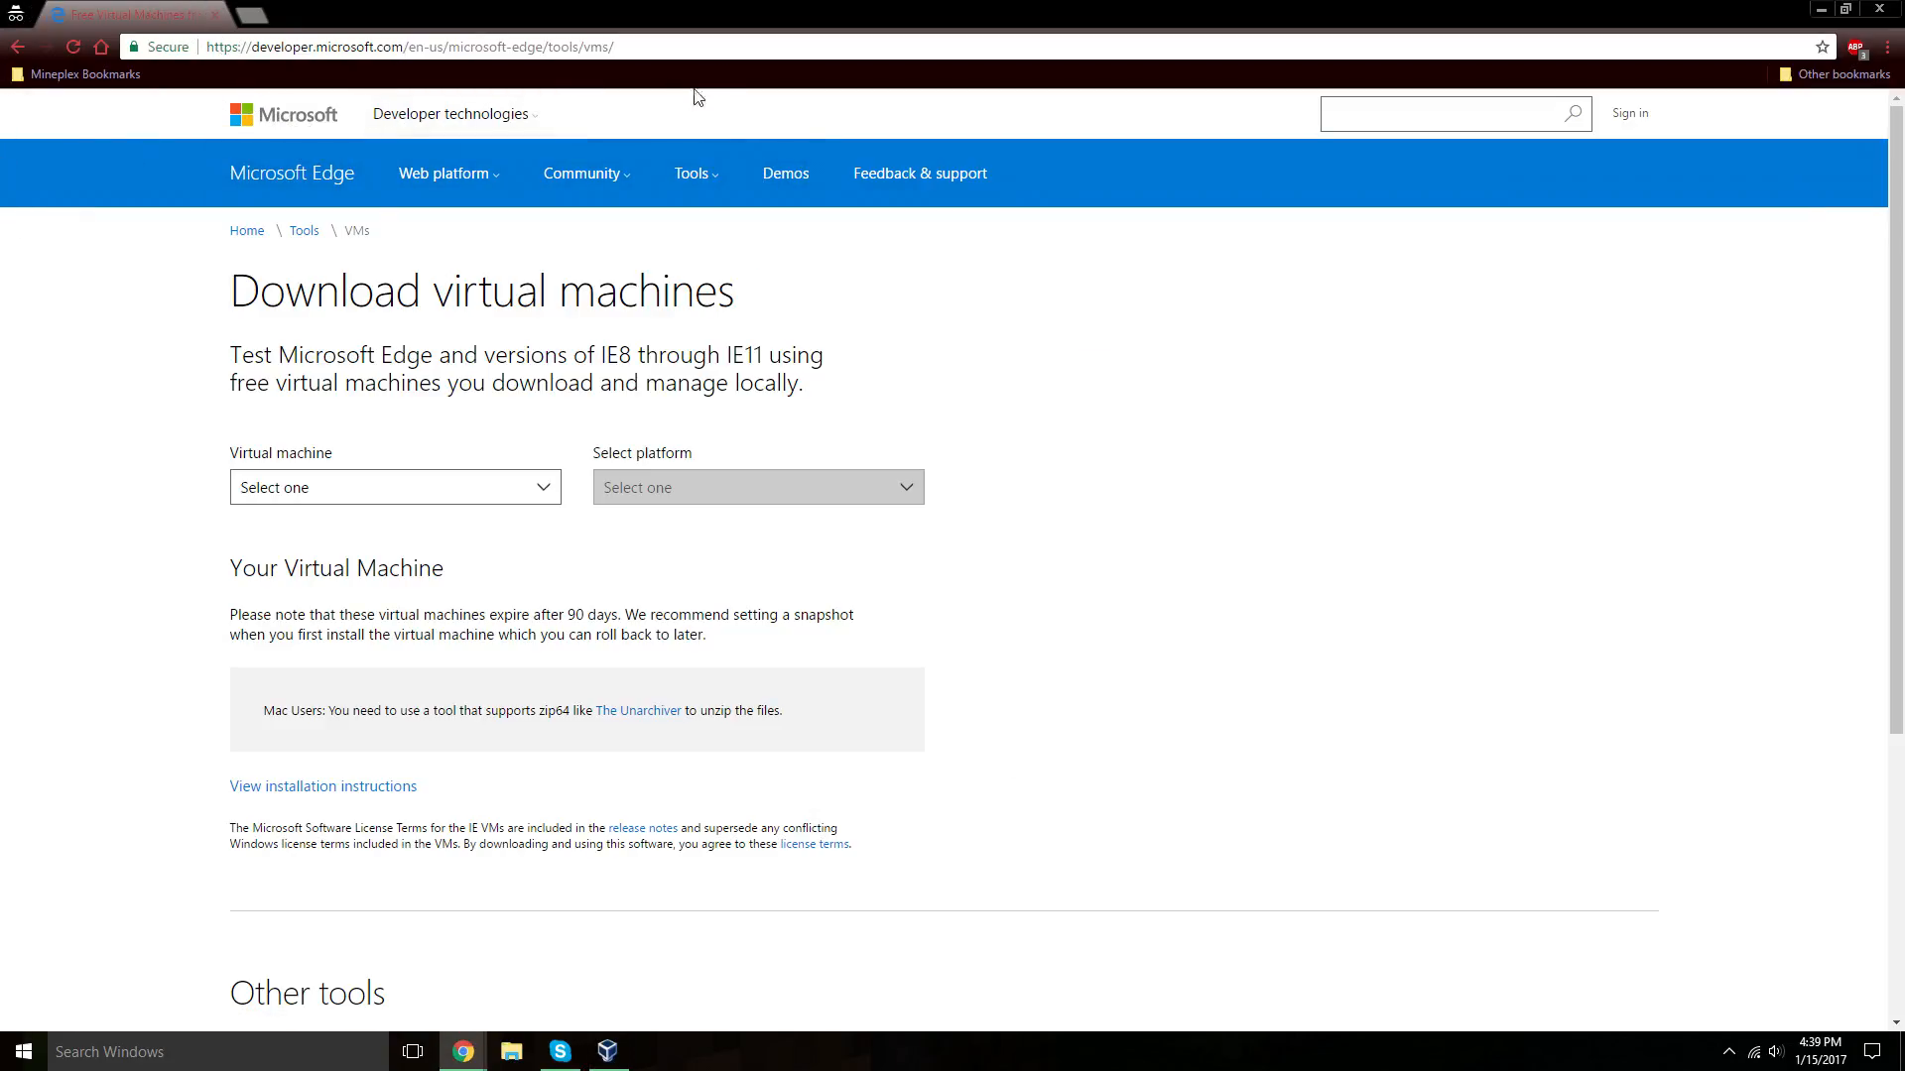
Download the zip of the IE11 on Win7 virtual machine for the VirtualBox platform.
left_click(520, 489)
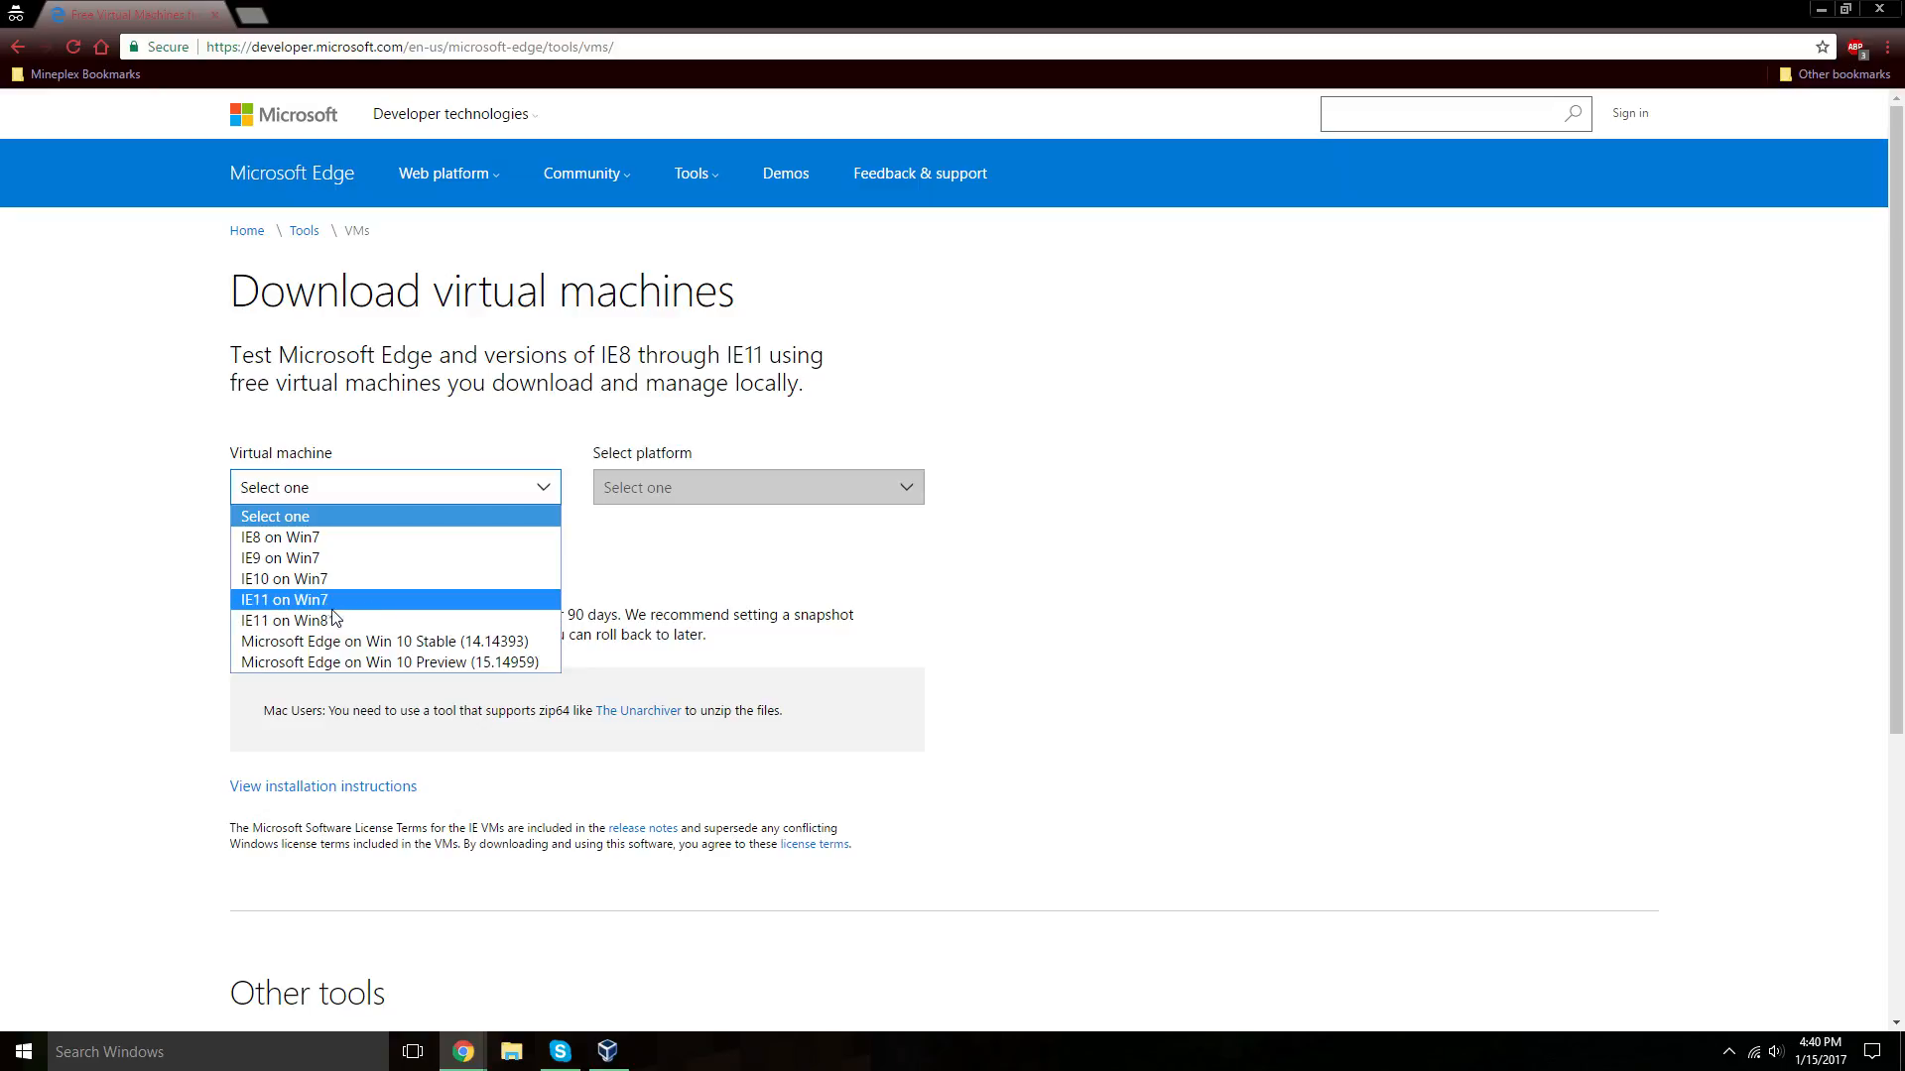
left_click(279, 605)
left_click(659, 488)
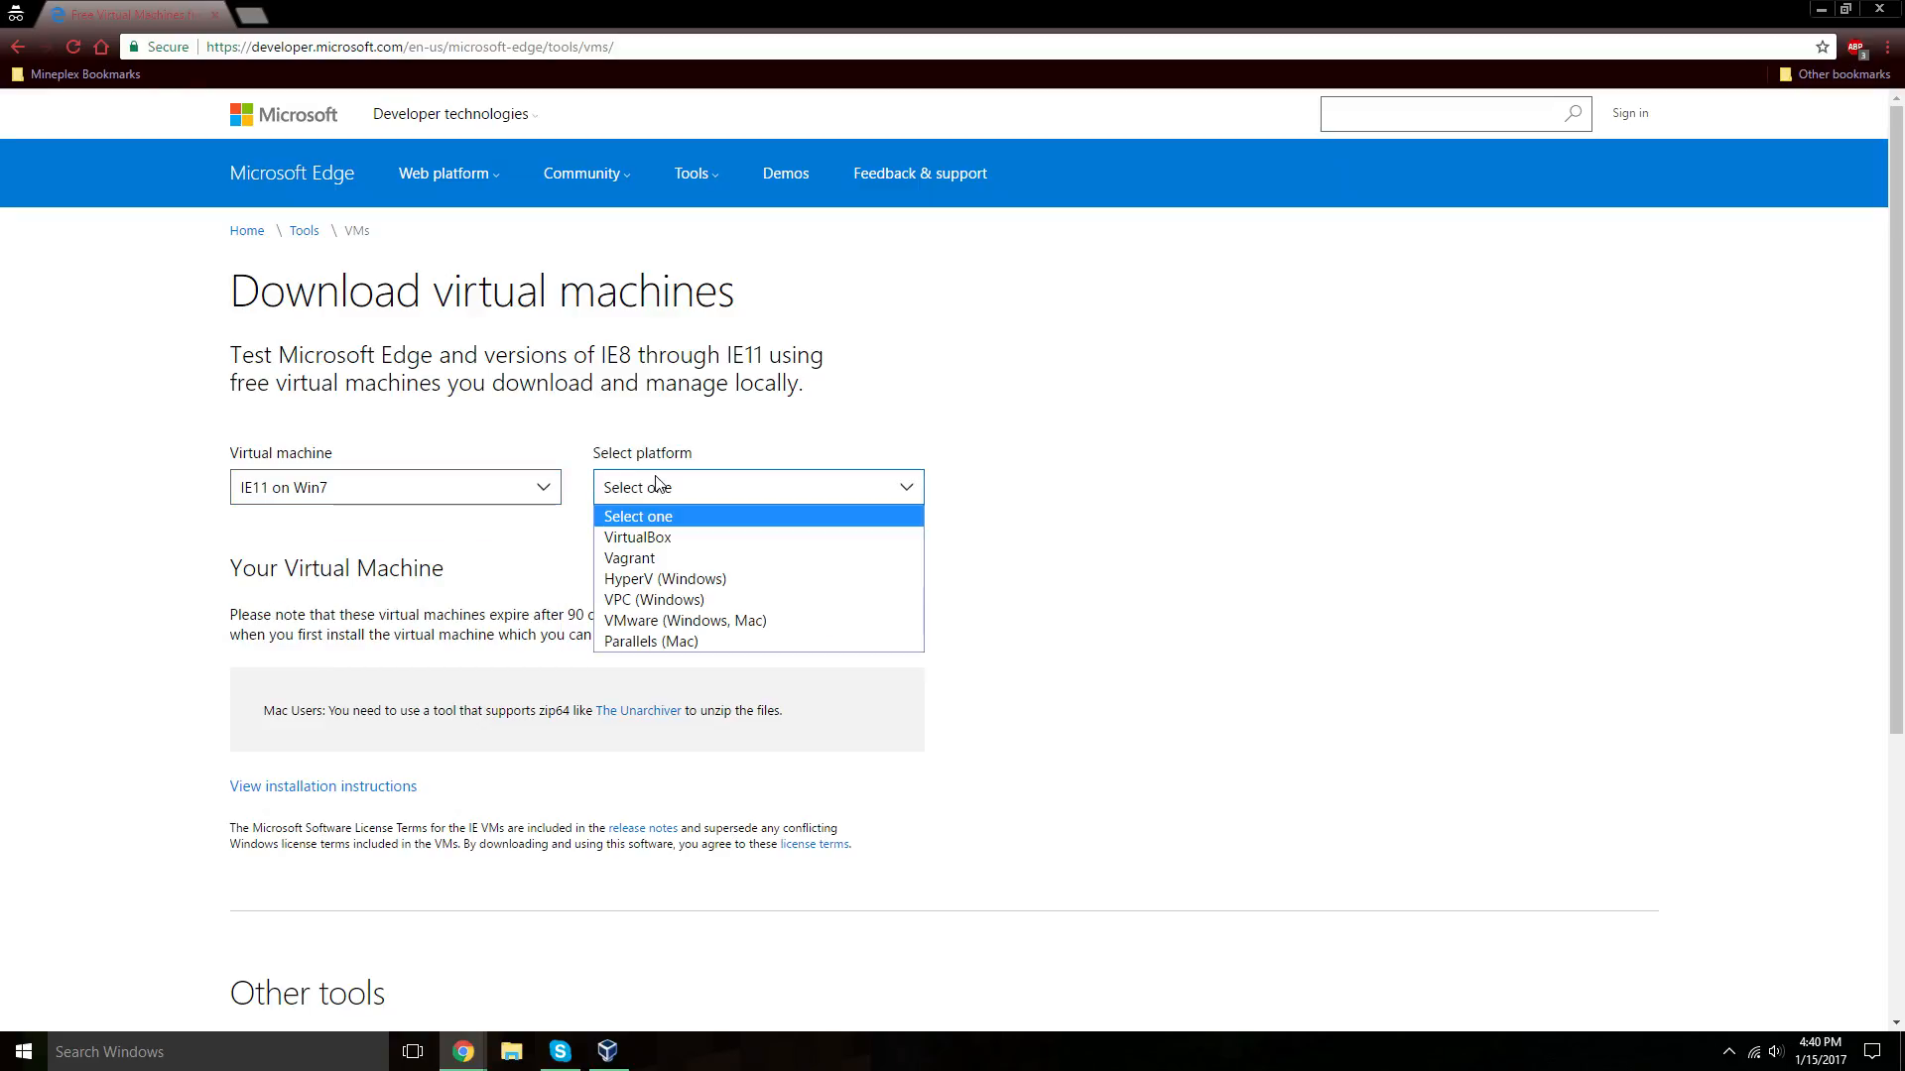
left_click(662, 540)
left_click(274, 797)
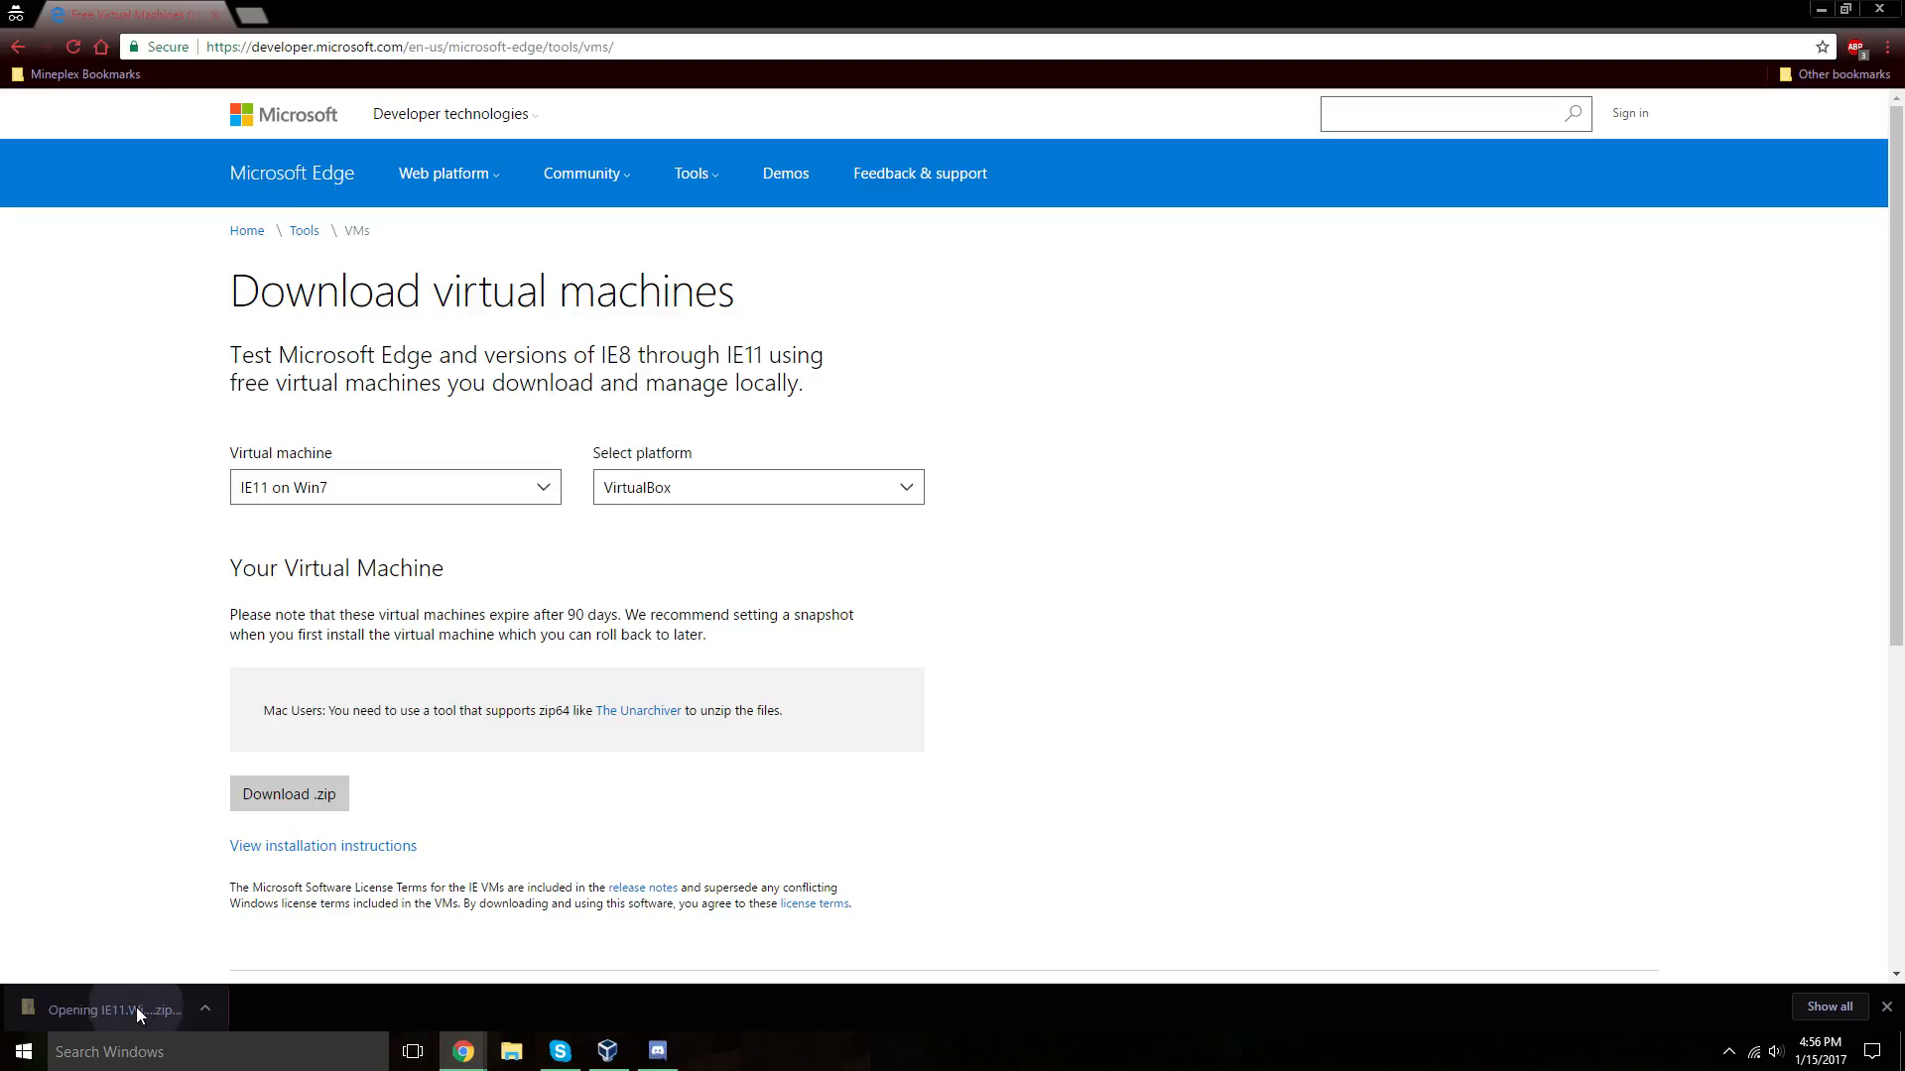
Extract IE11.Win7.For.Windows.VirtualBox.zip to the suggested folder in Downloads and close the archive window.
left_click(137, 1010)
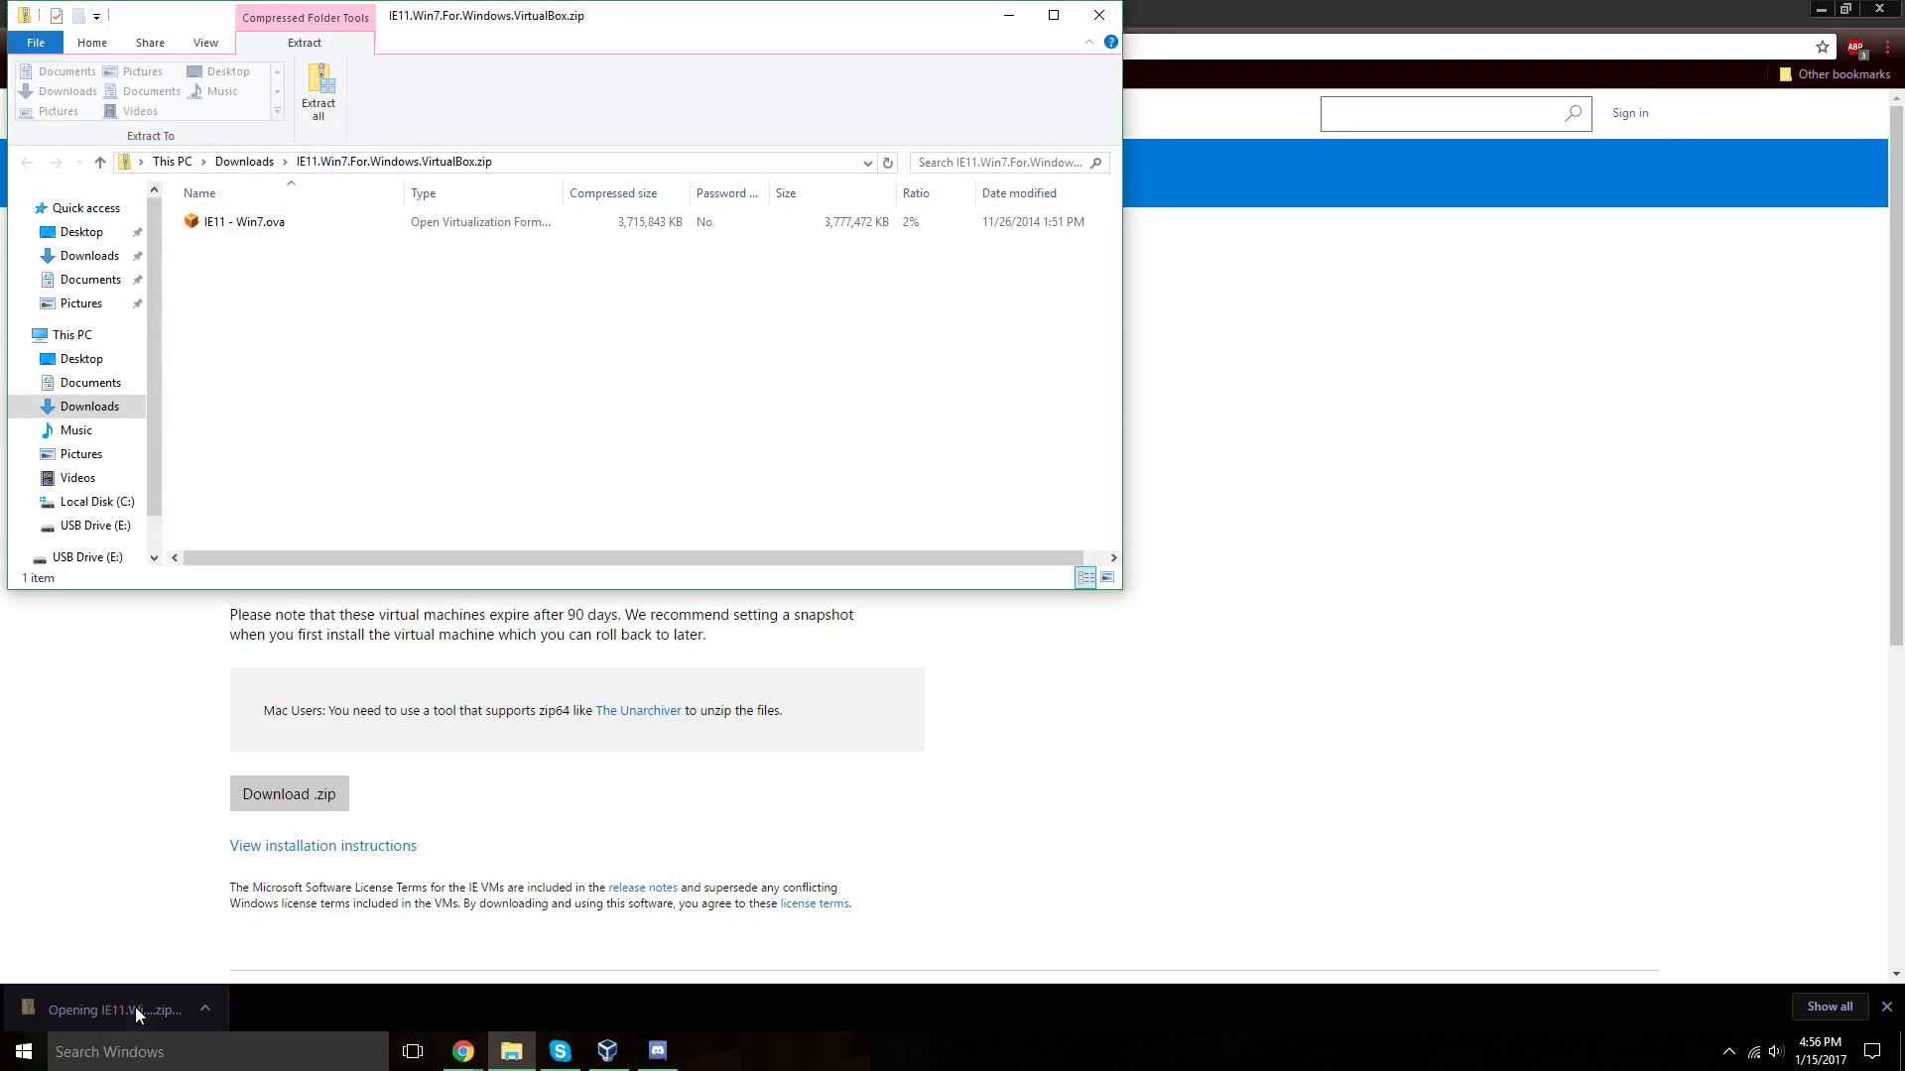
left_click(315, 231)
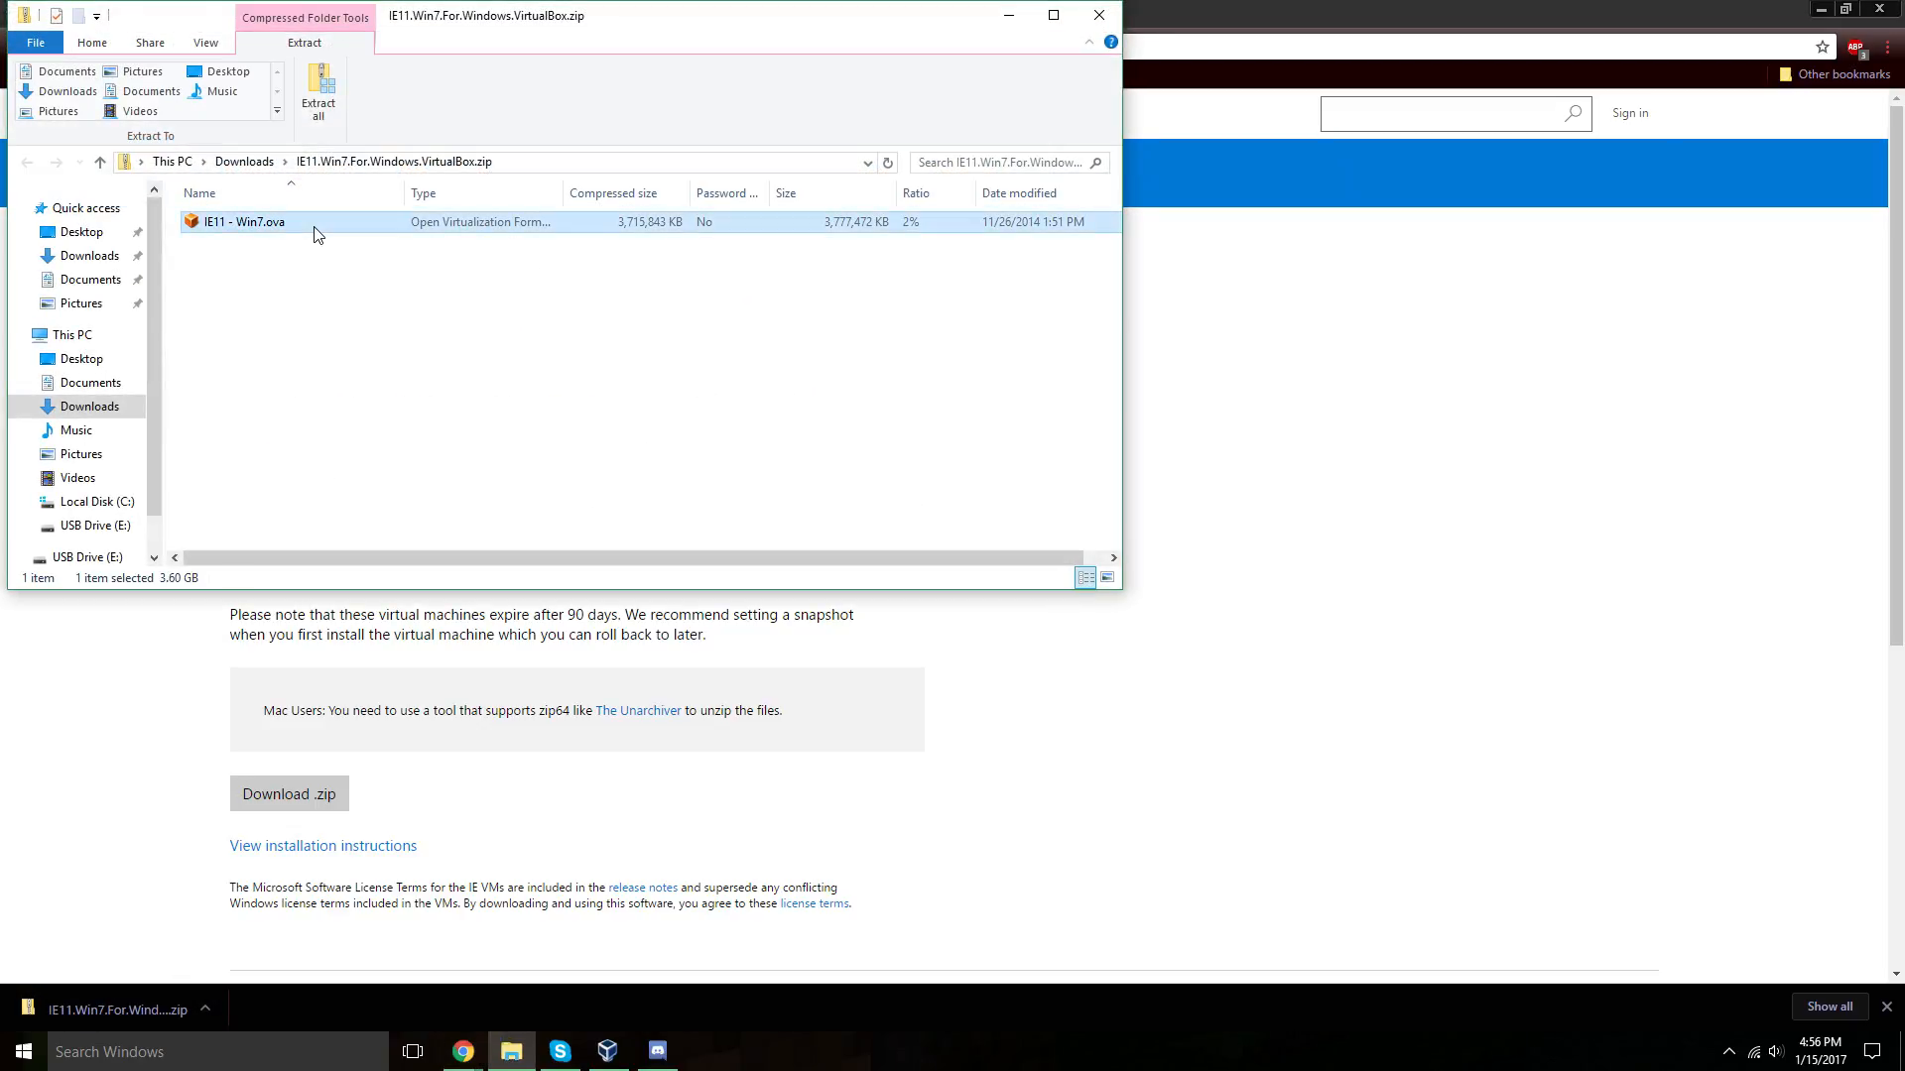
left_click(318, 94)
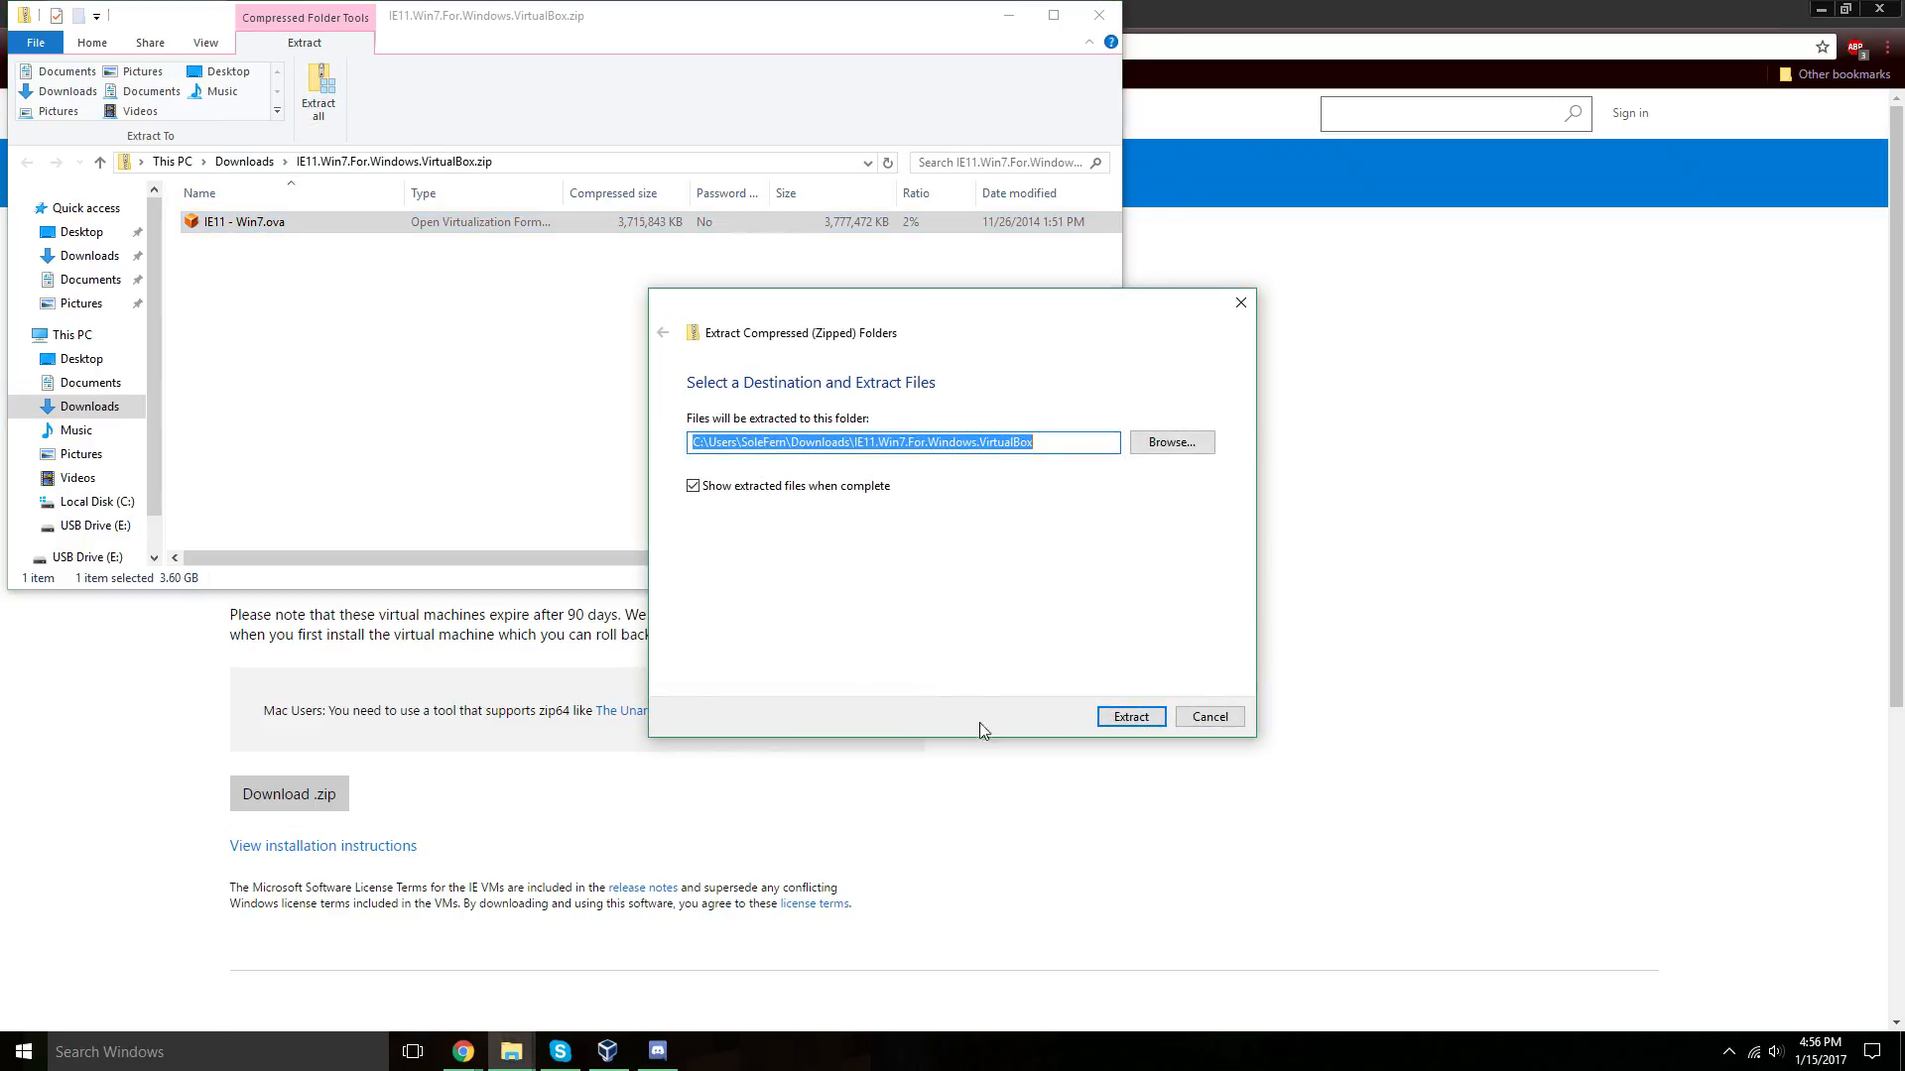
left_click(873, 441)
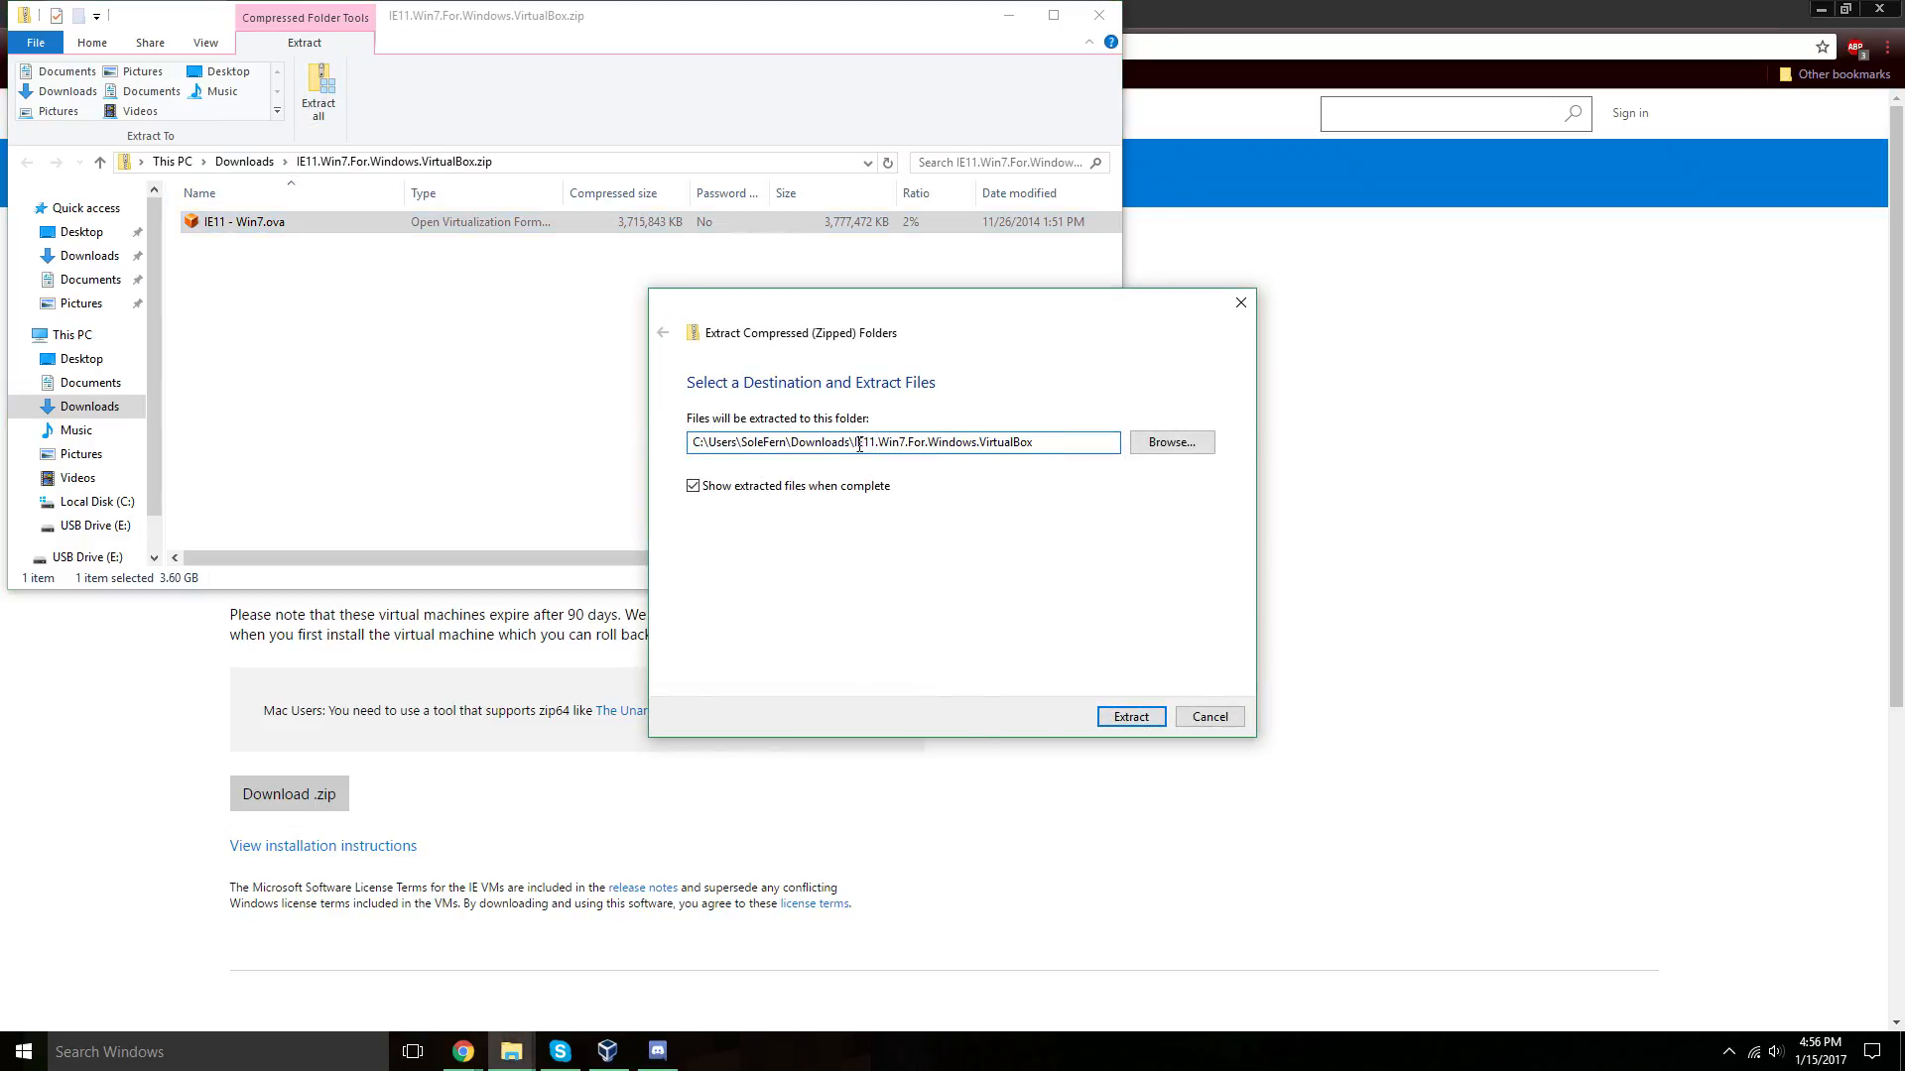
left_click(1141, 714)
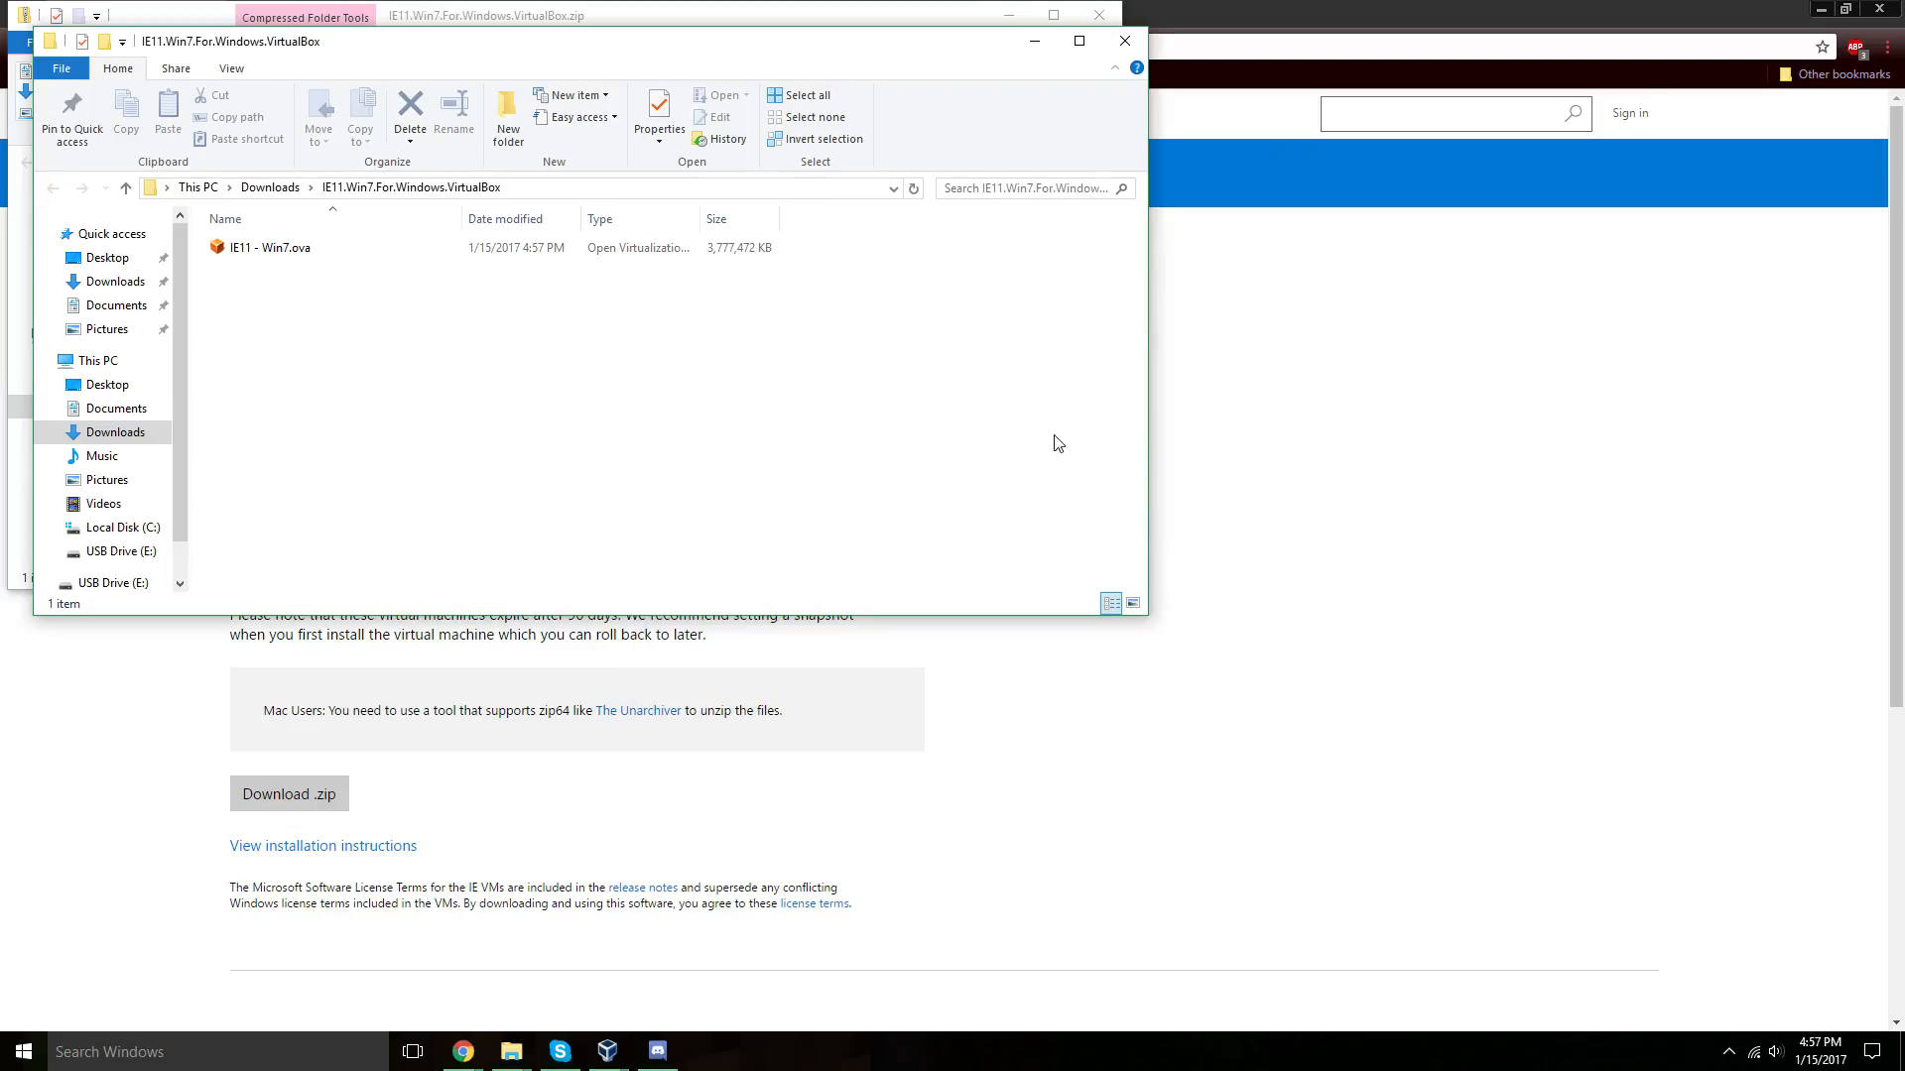
left_click(1098, 15)
Open the extracted IE11 - Win7.ova for import into VirtualBox and disable its DVD drive, keeping the sound card enabled.
left_click(315, 252)
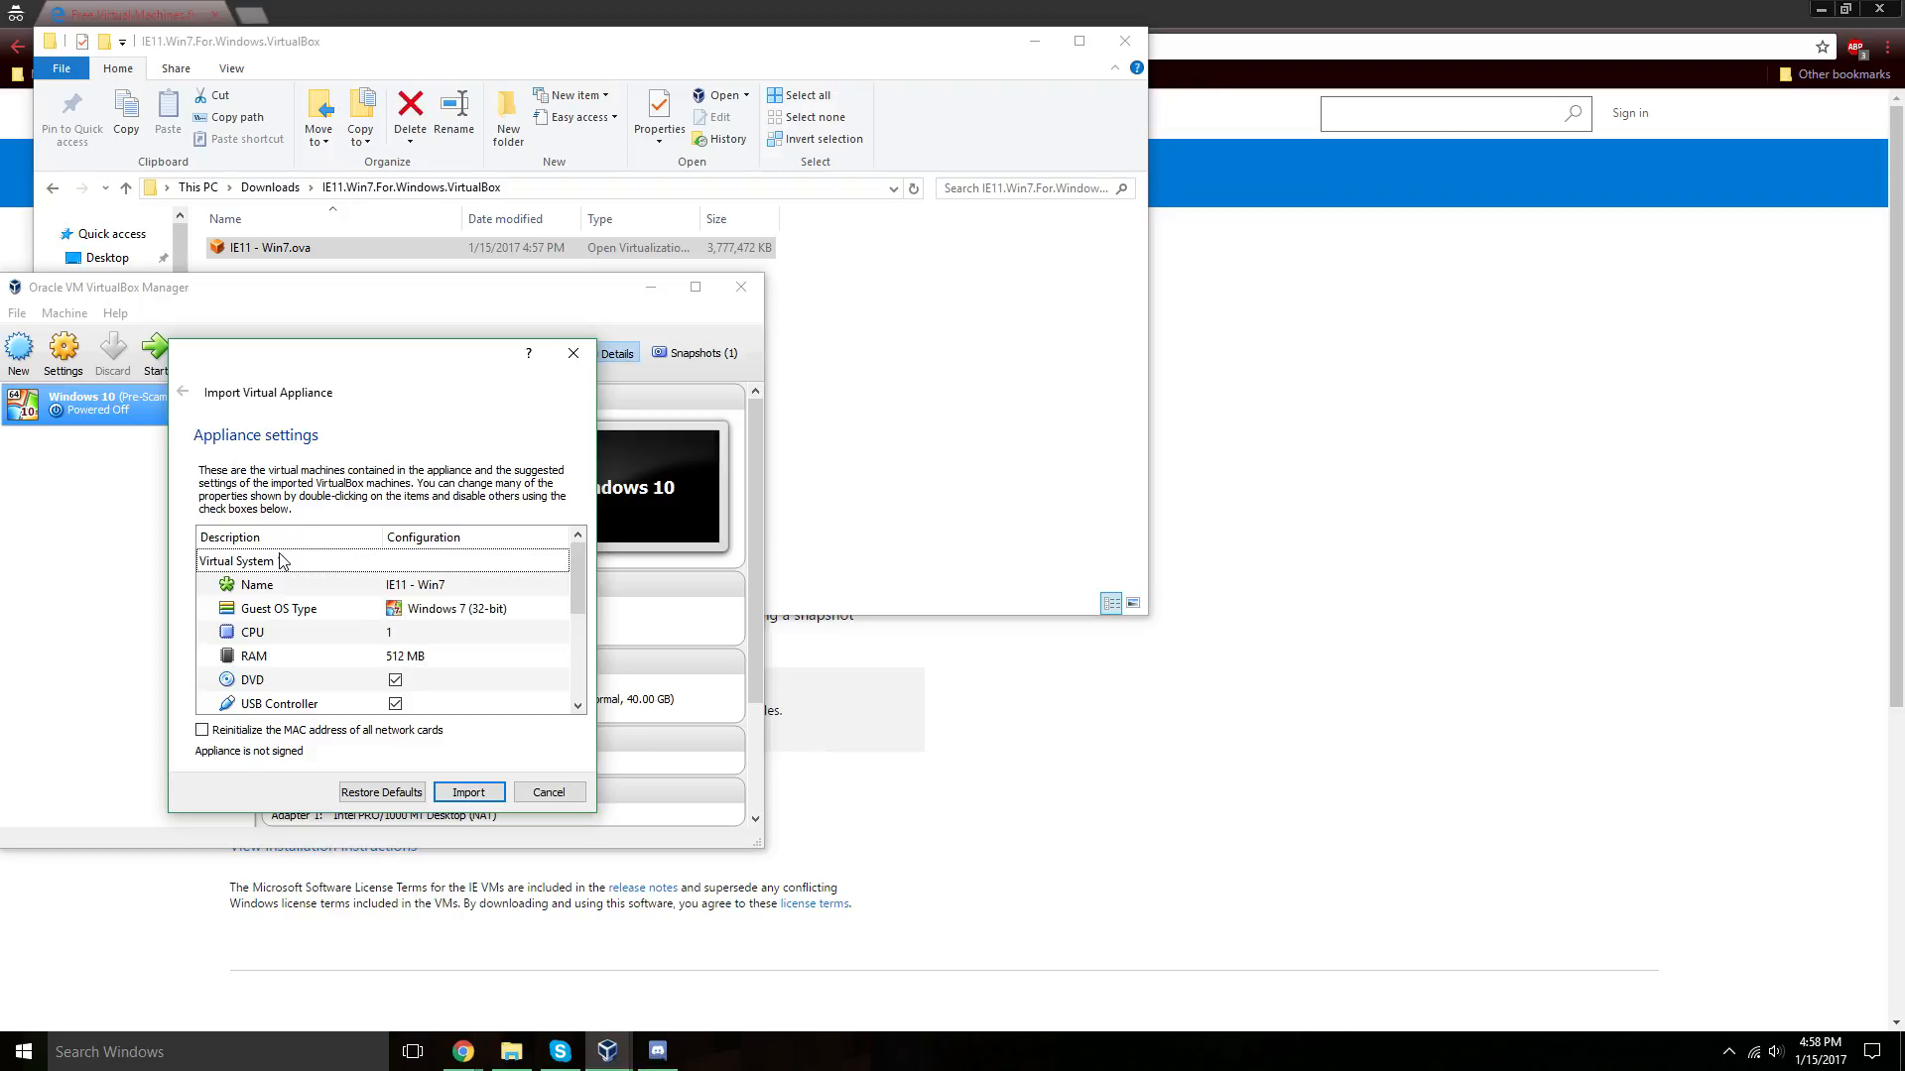
left_click_drag(580, 591, 584, 612)
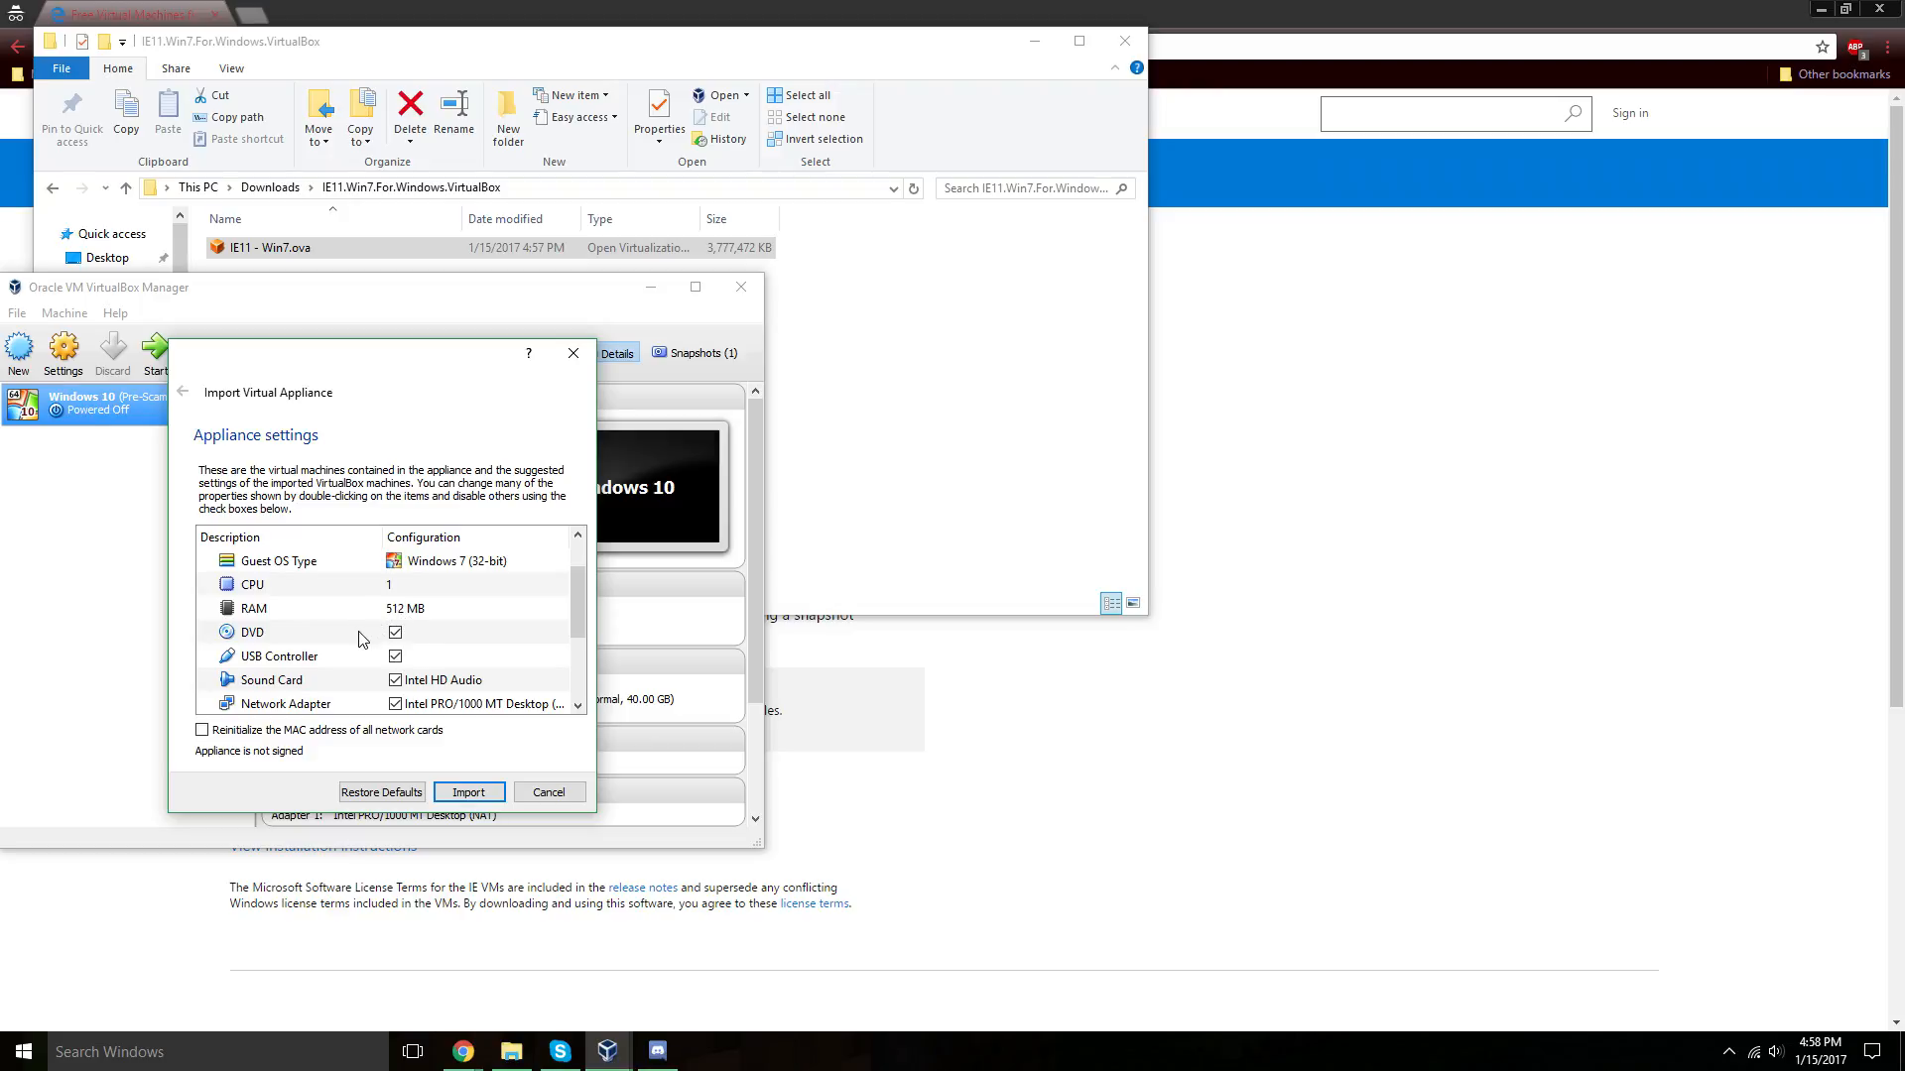
scroll(385, 647, "down", 1)
left_click(394, 562)
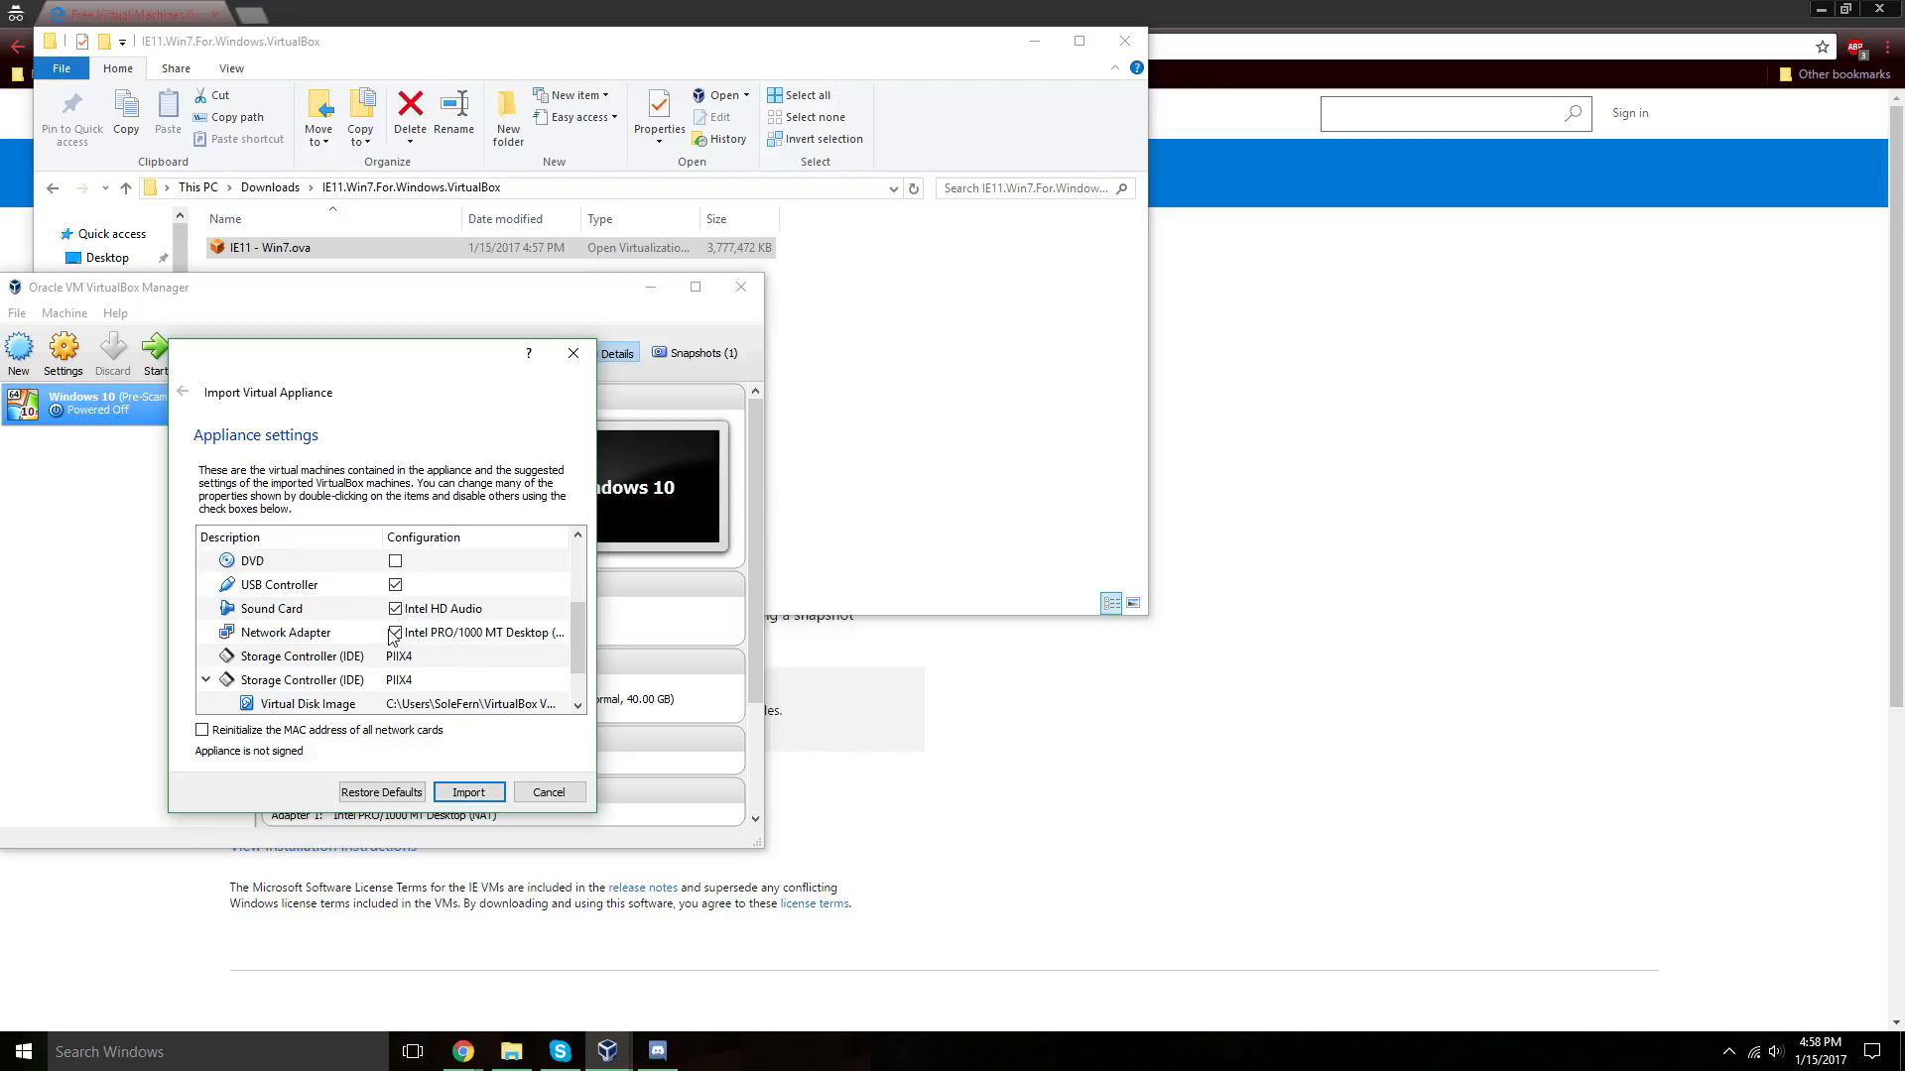
left_click(395, 610)
left_click(396, 610)
Examine the storage controllers and the full virtual disk image path in the appliance settings, widening the import window.
scroll(449, 659, "down", 1)
scroll(448, 660, "up", 1)
scroll(447, 661, "down", 1)
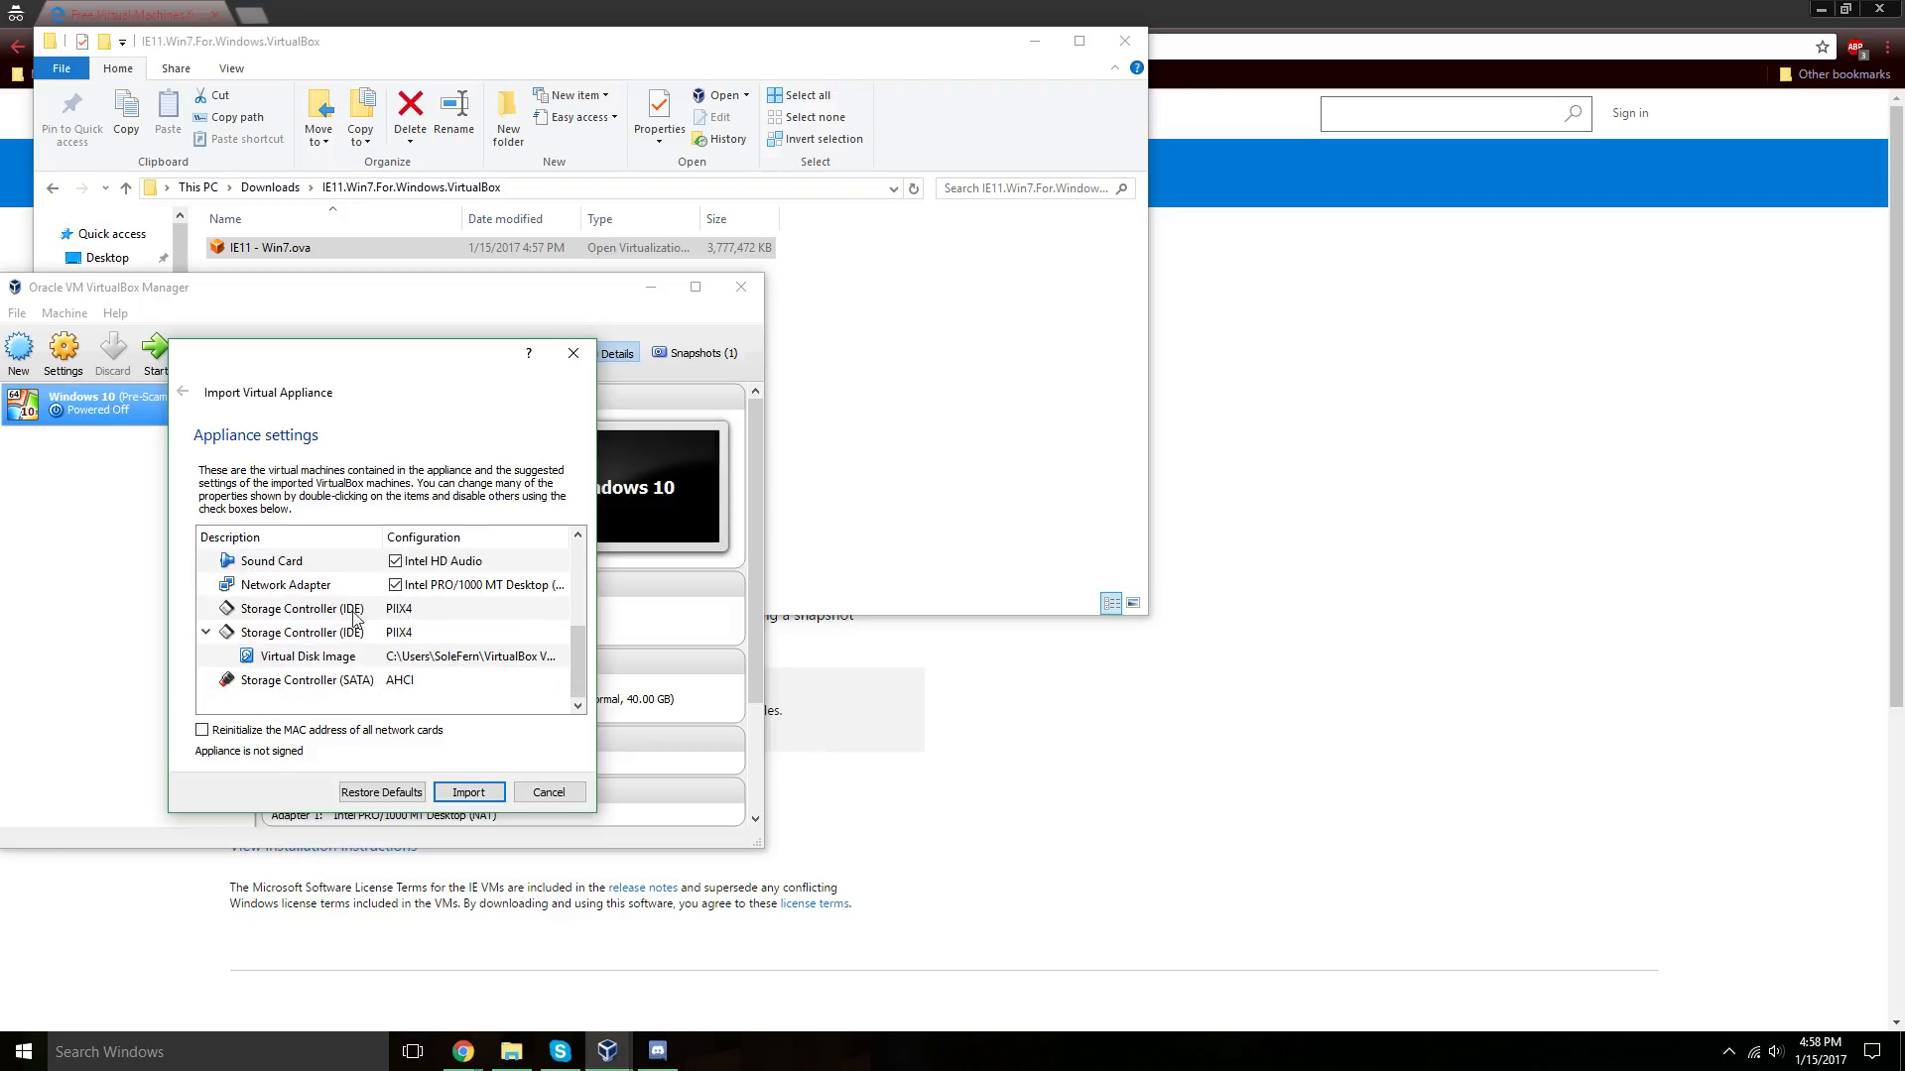
left_click(269, 663)
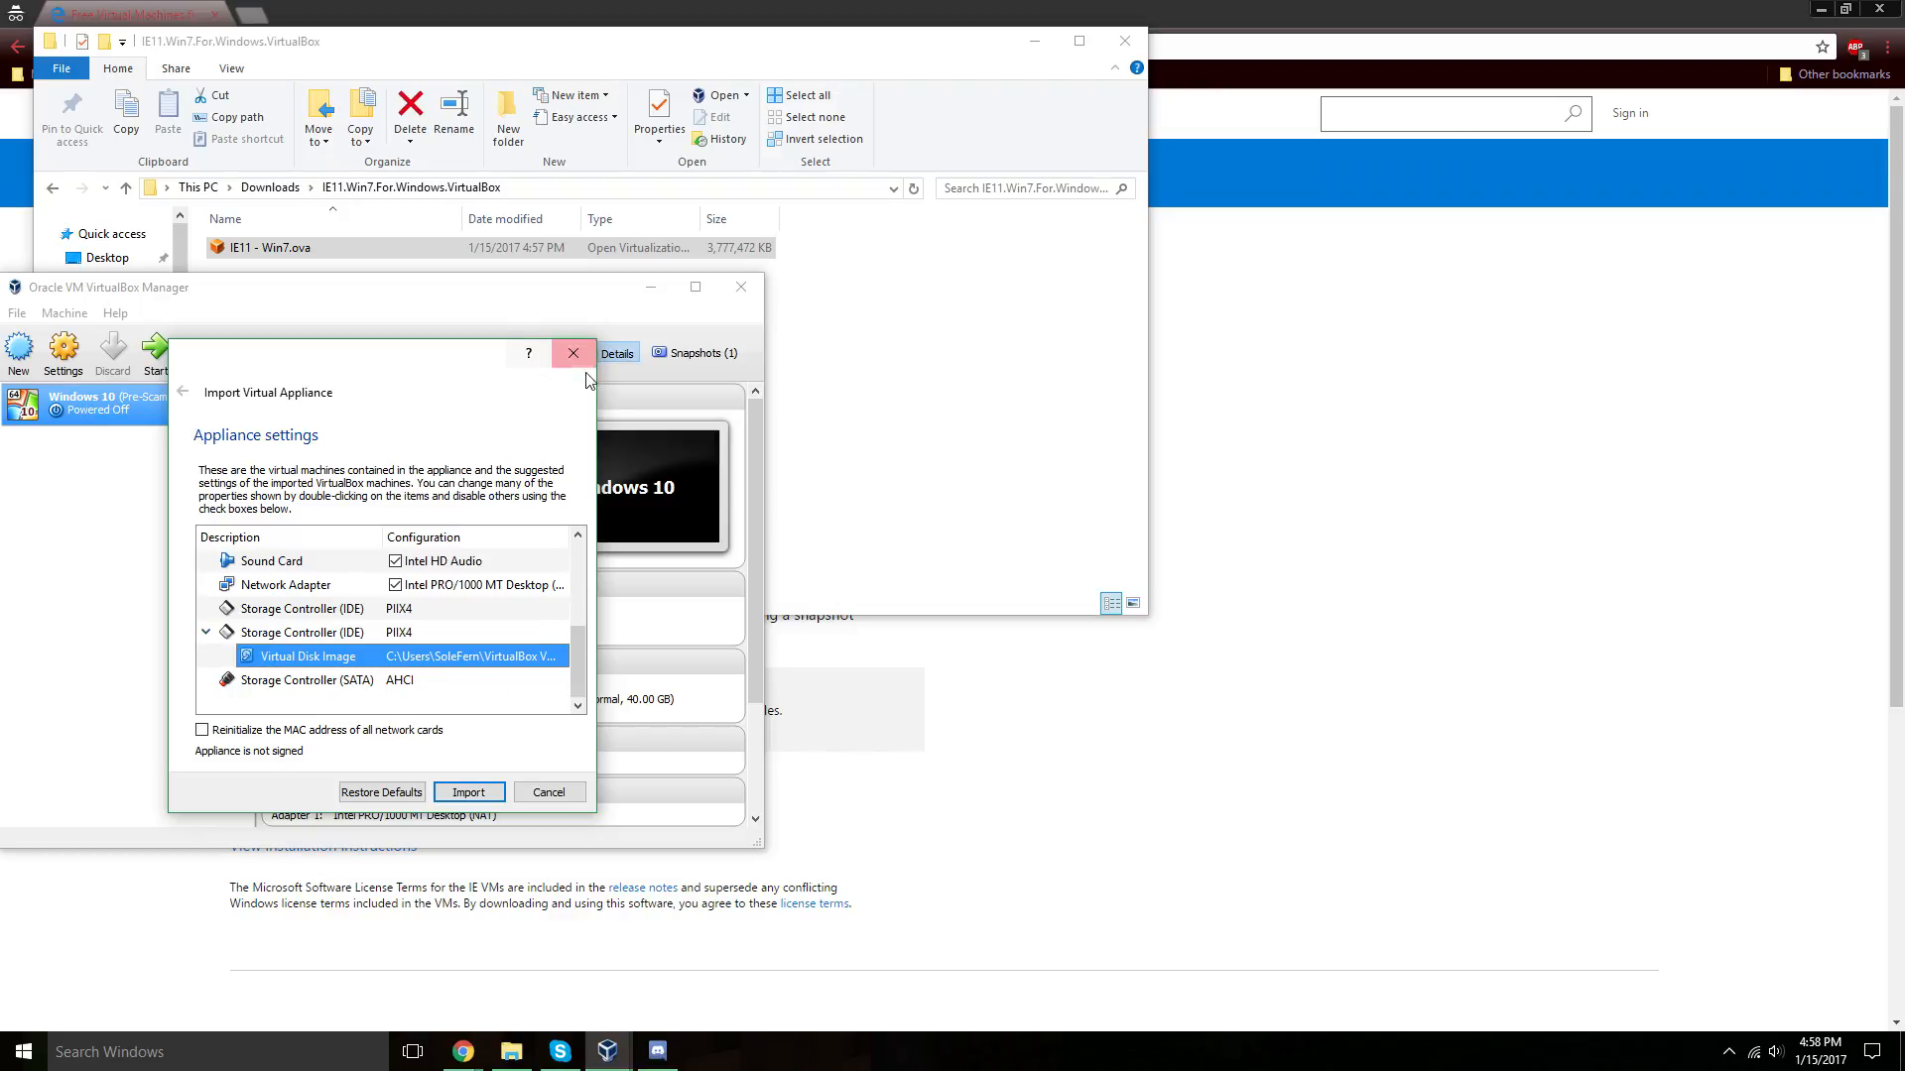
left_click_drag(597, 401, 865, 436)
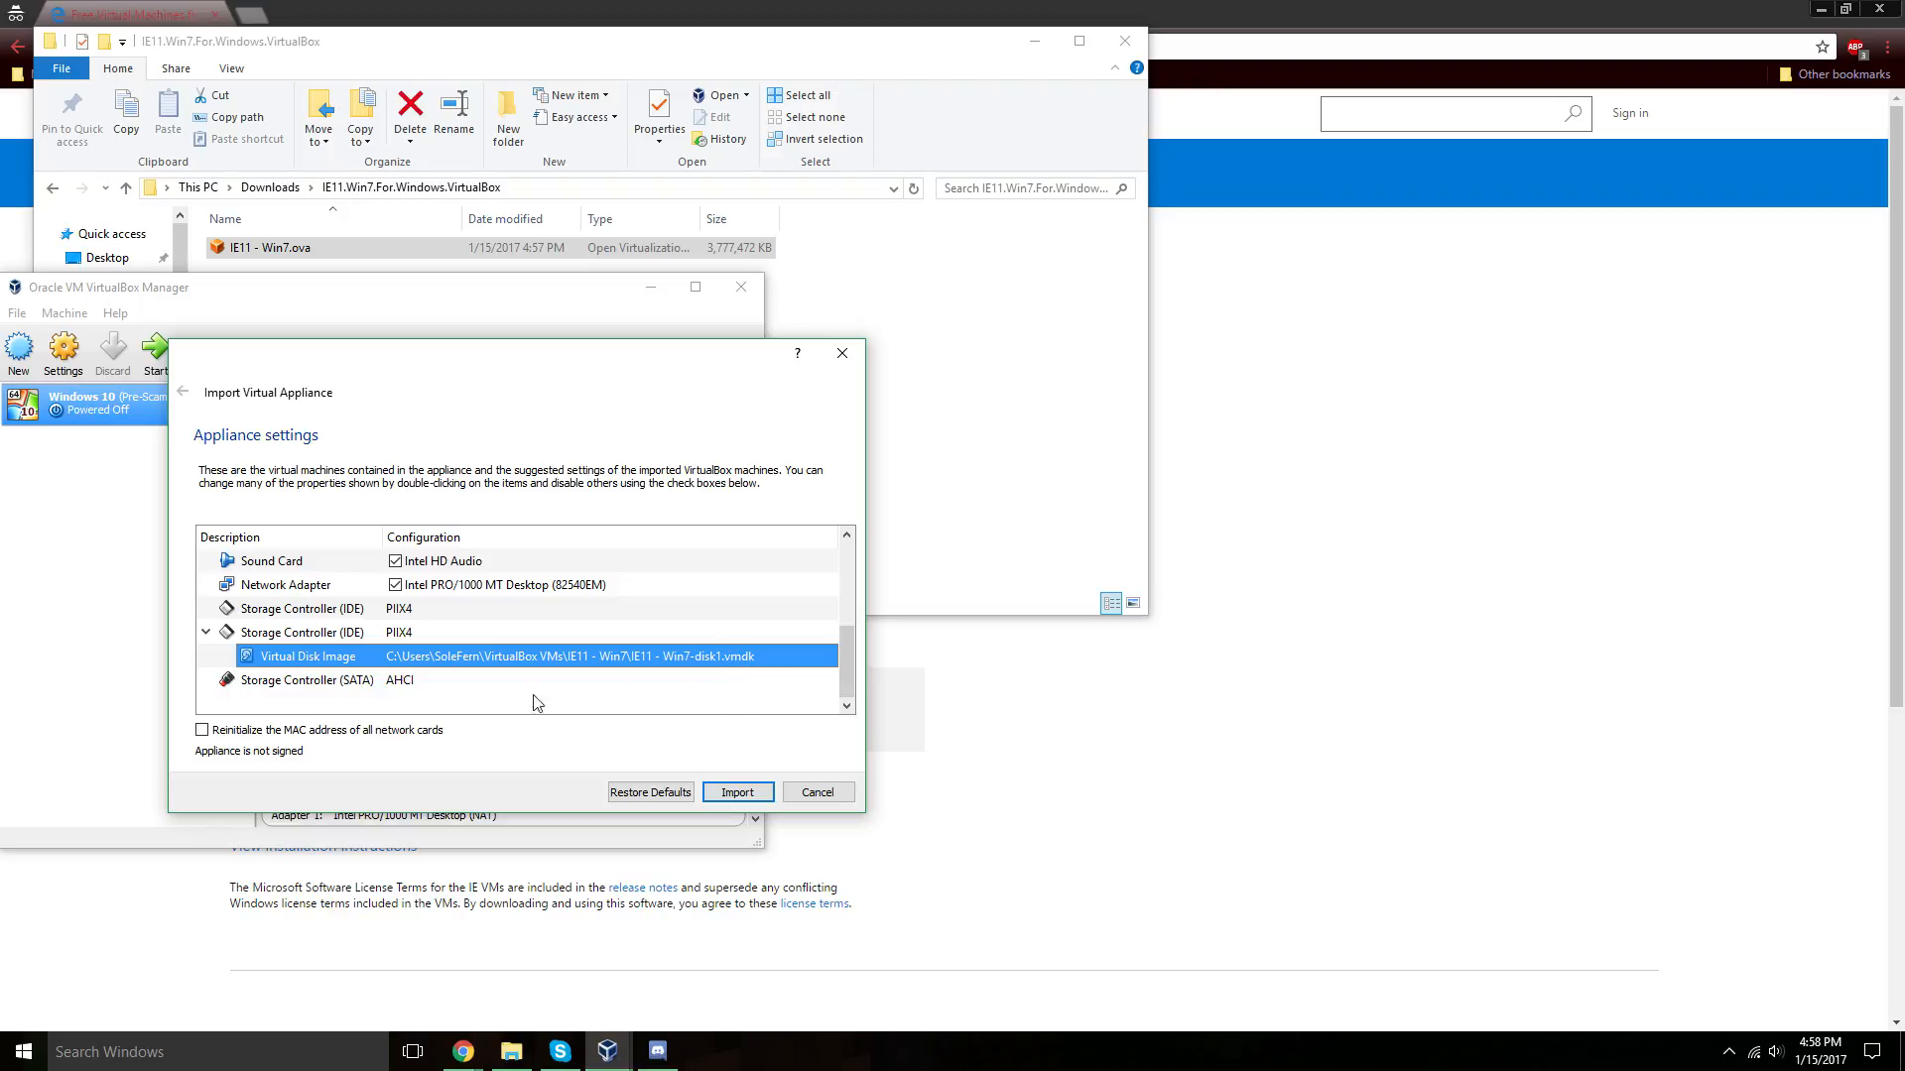
Set the appliance's RAM to 4096 MB.
scroll(342, 660, "up", 2)
double_click(402, 584)
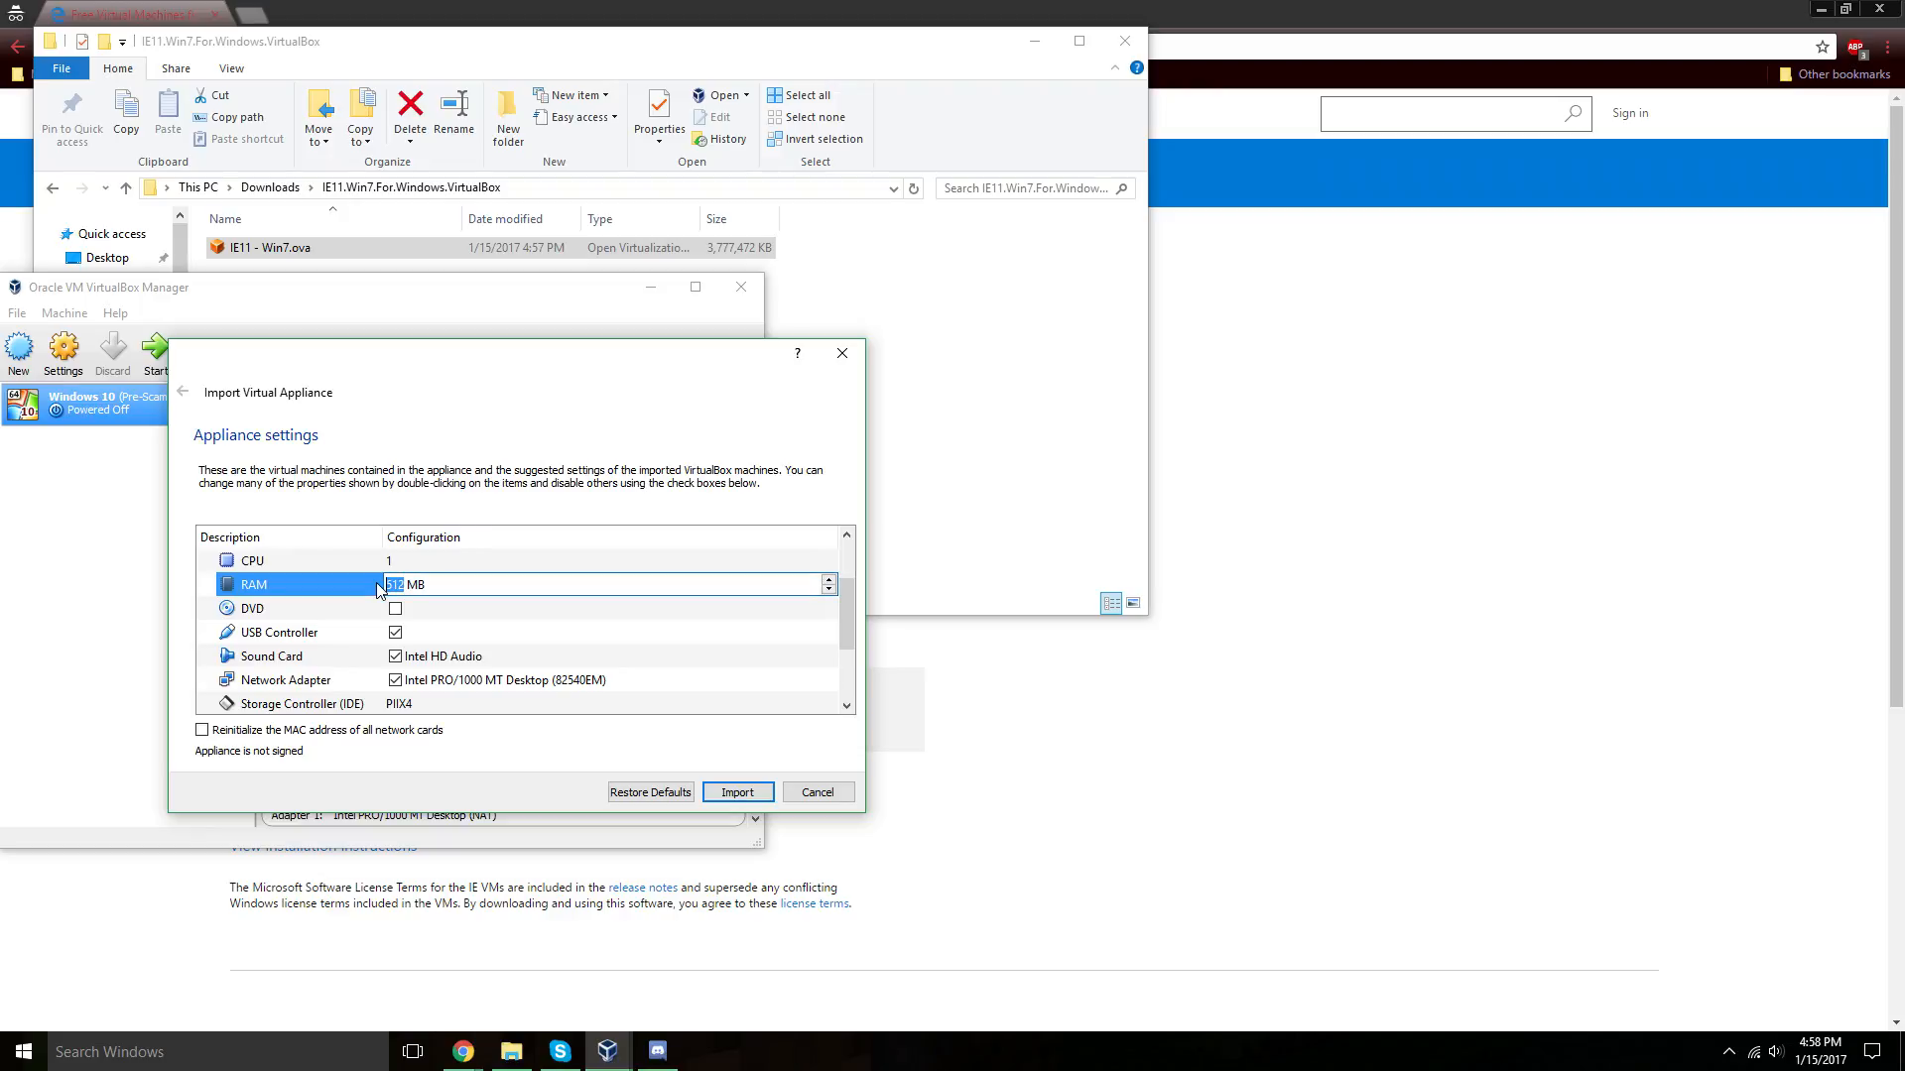
type("4096")
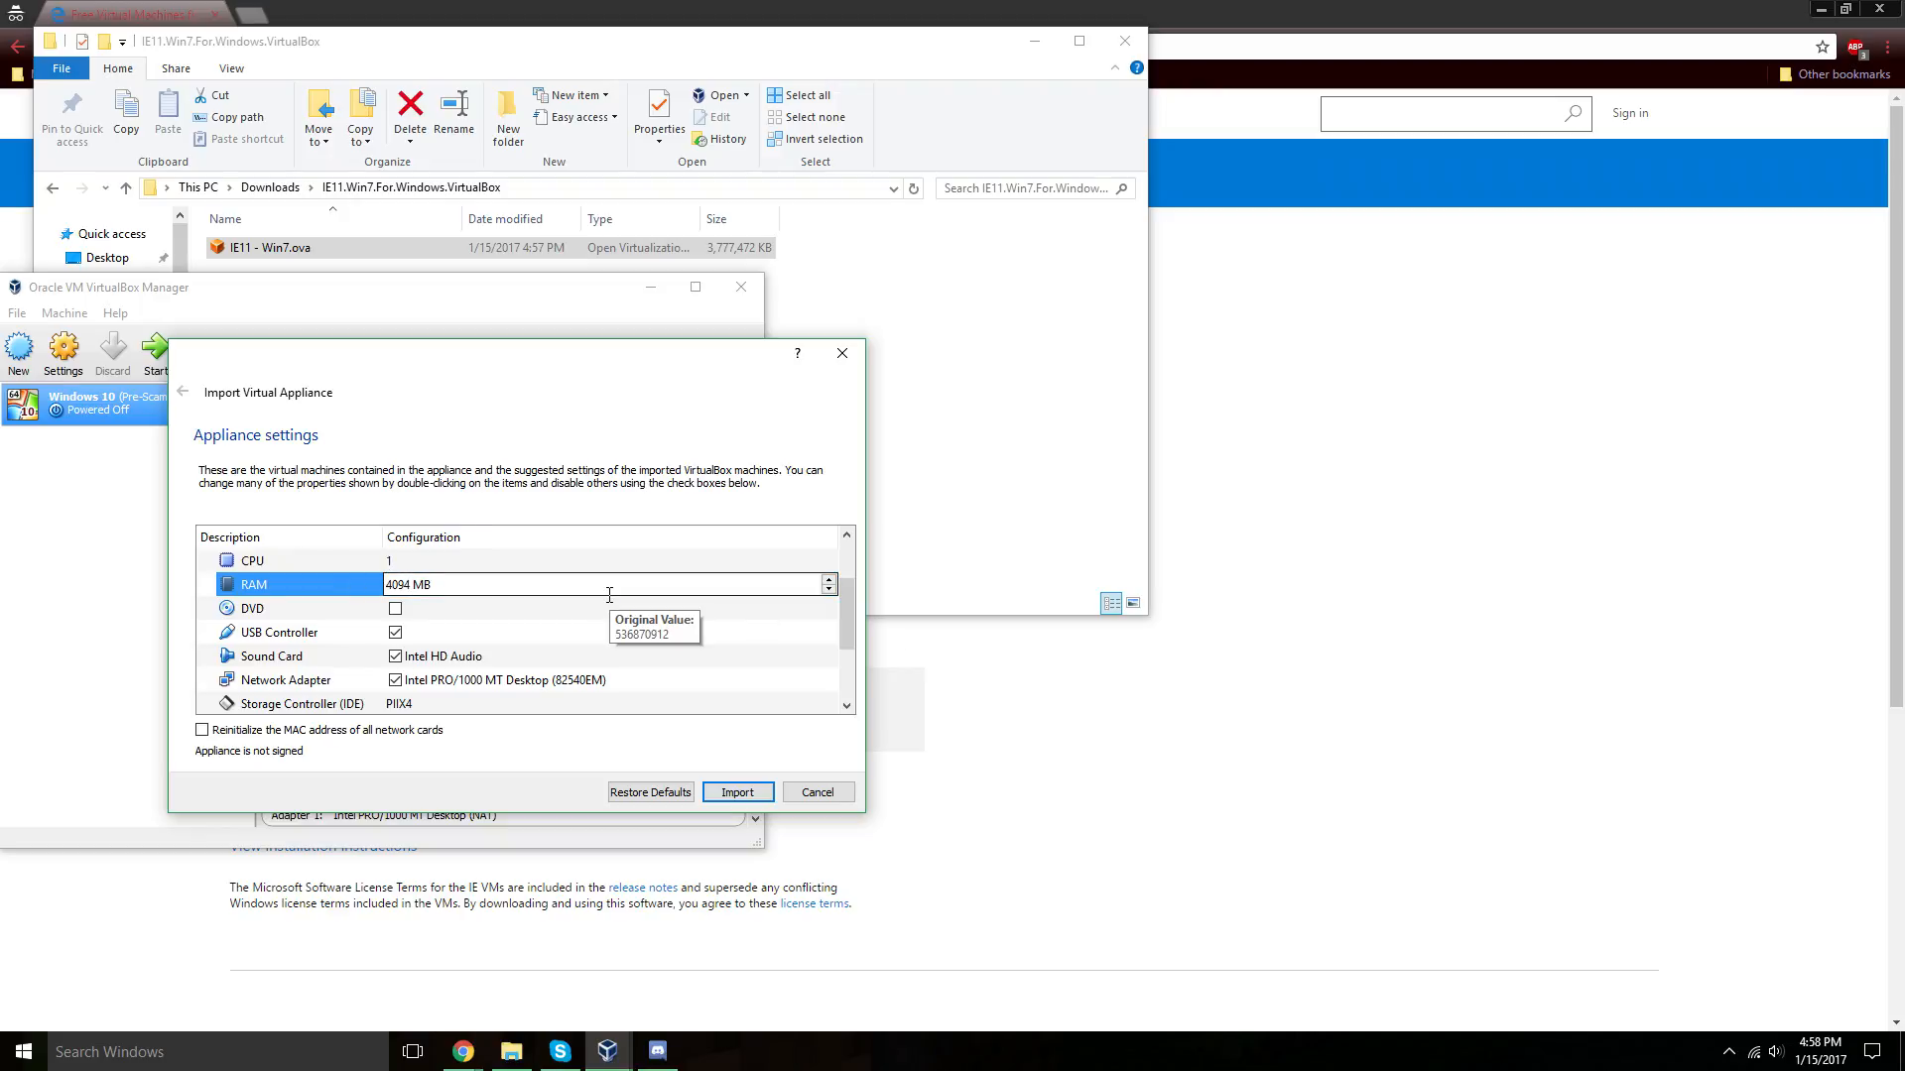
Switch to the browser, search Bing for 40 GB and 4 GB in MB in a new tab, and close that tab.
left_click(1058, 774)
key("ctrl+t")
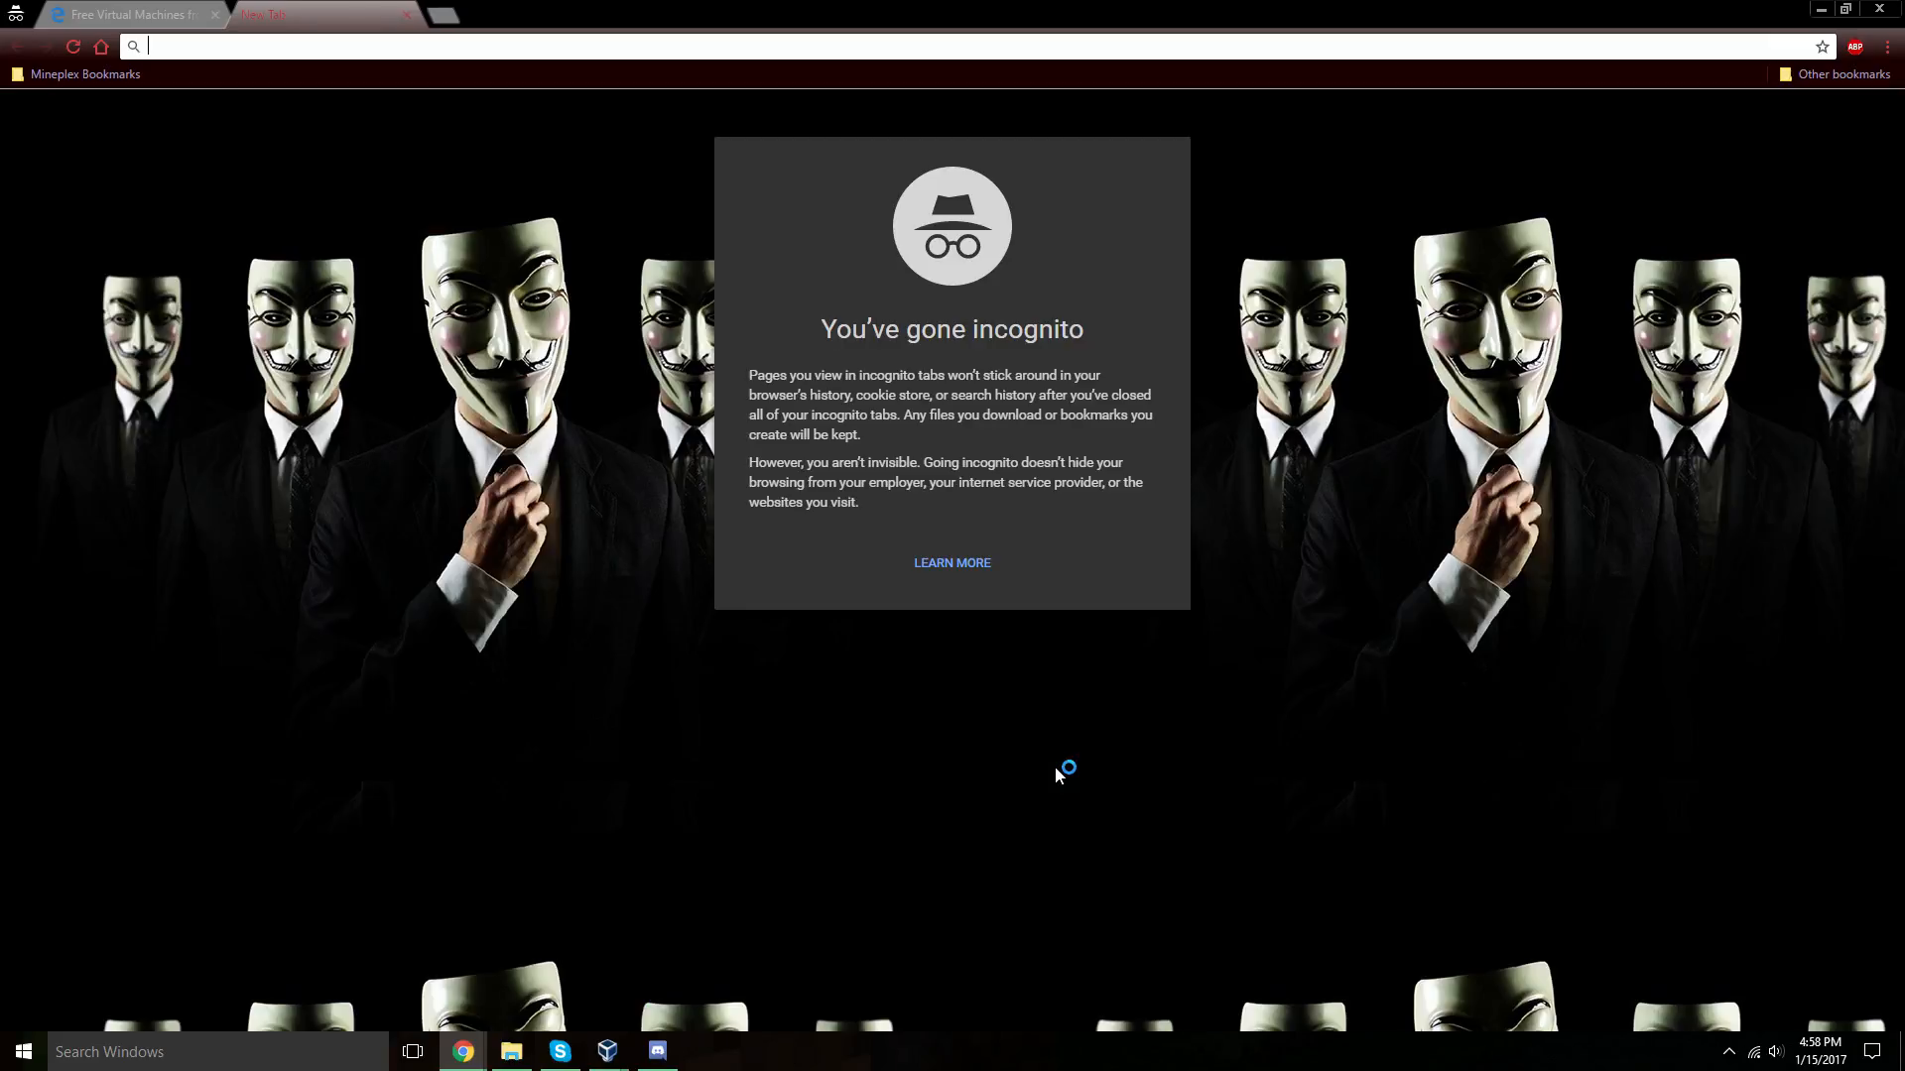
type("40 GB in MB")
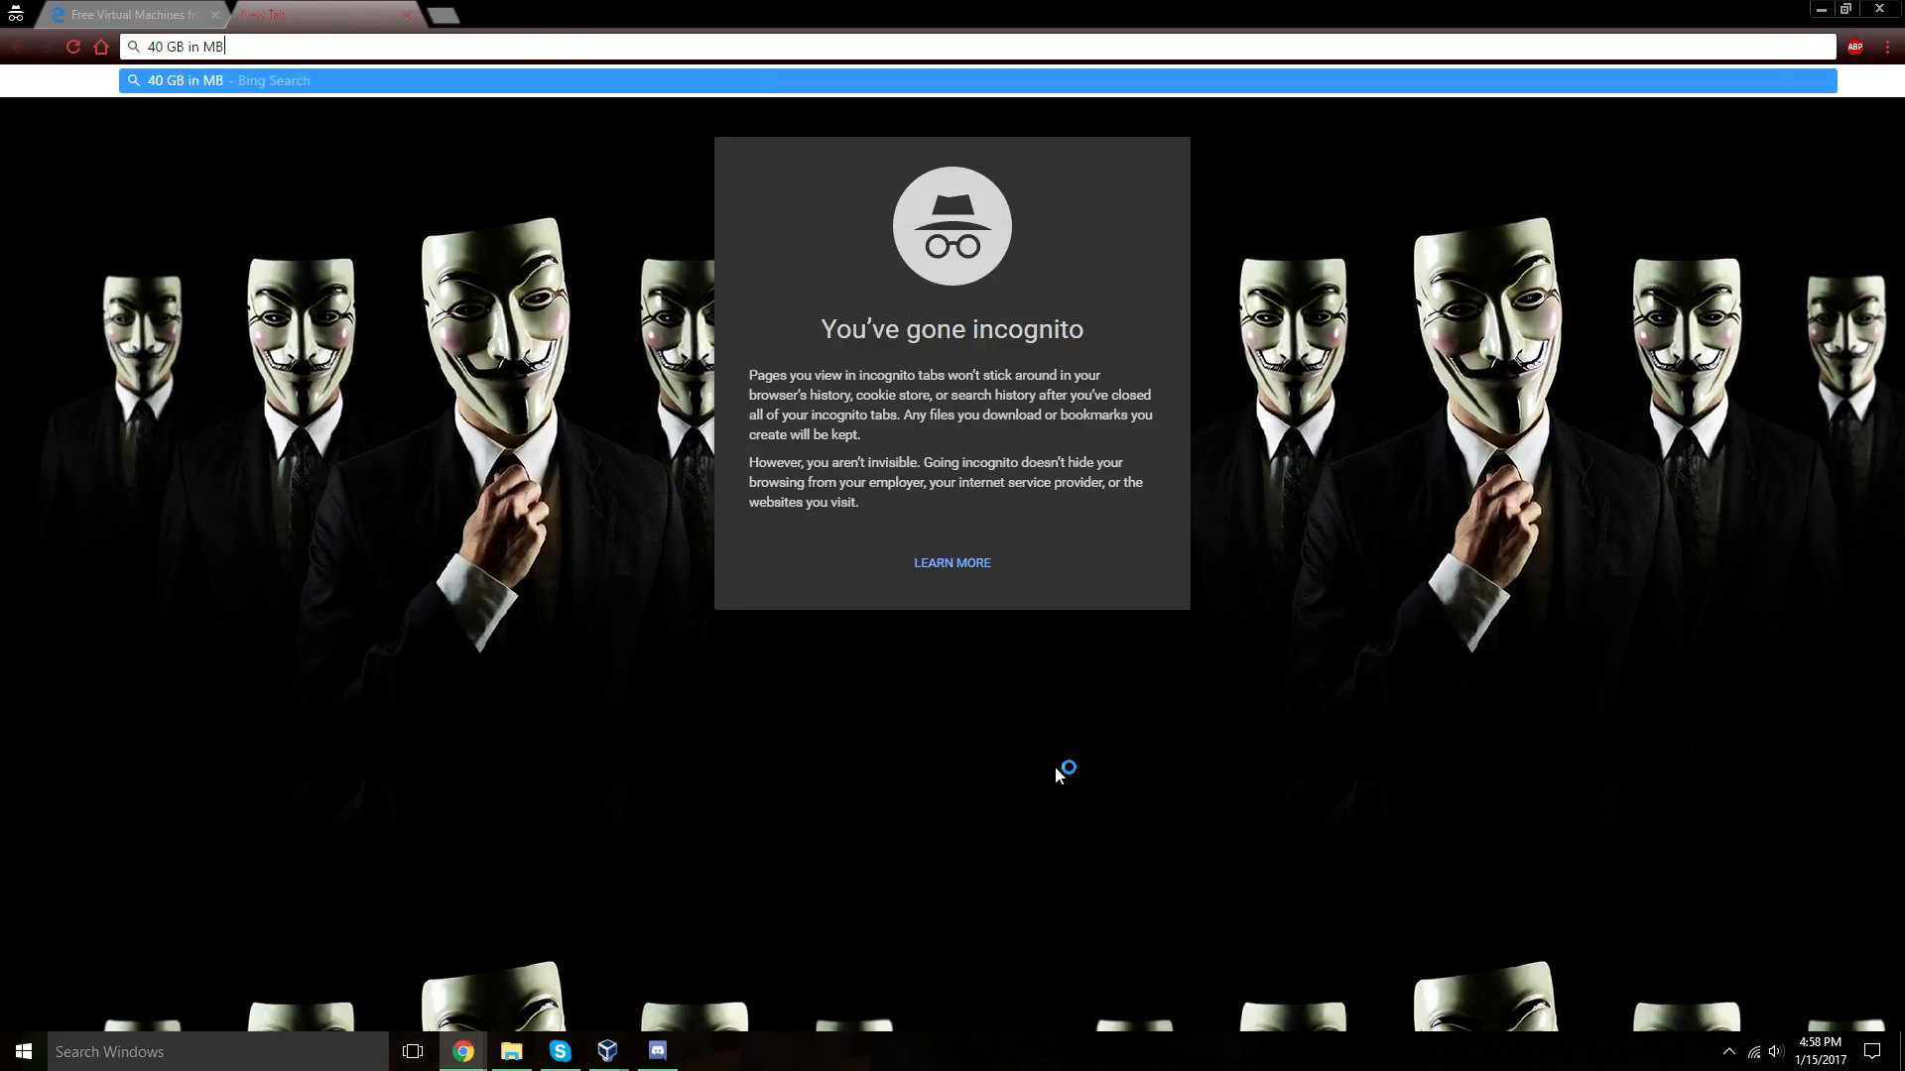
key("Return")
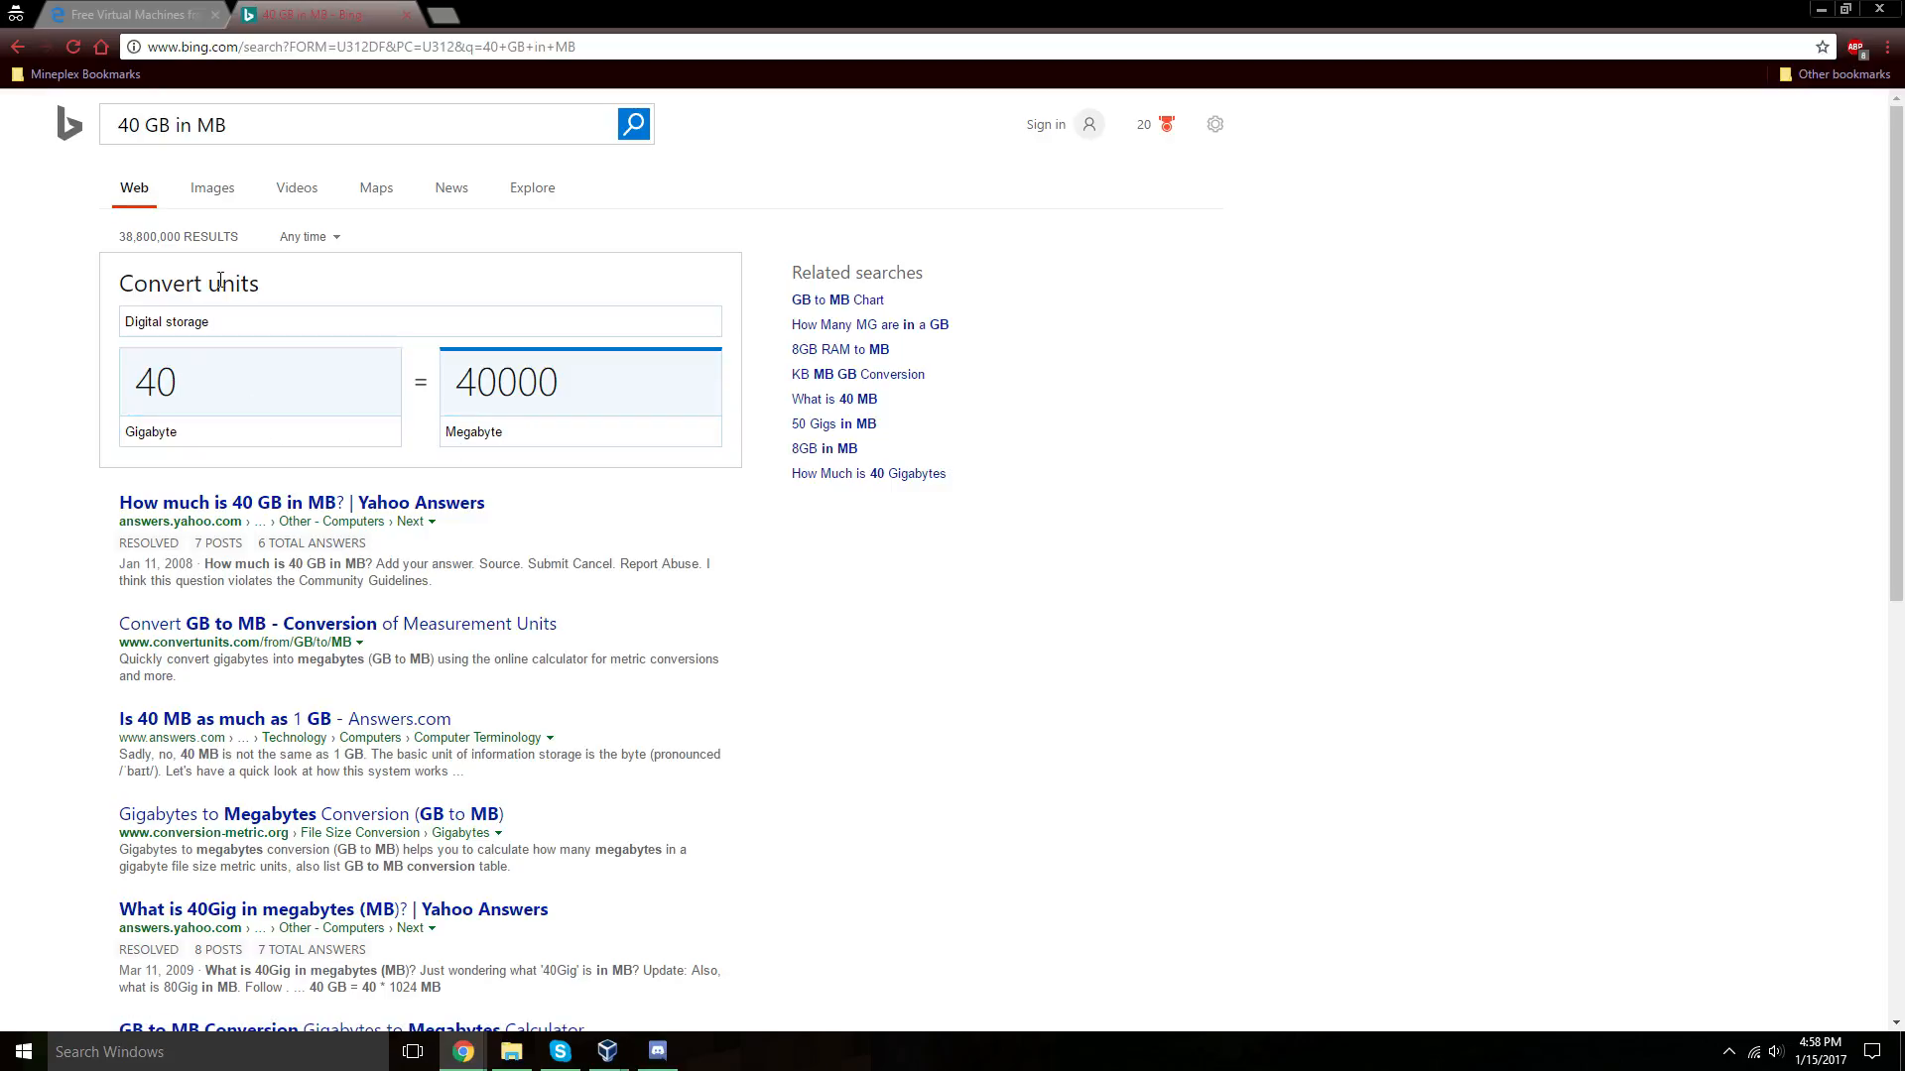
left_click(140, 123)
key("BackSpace")
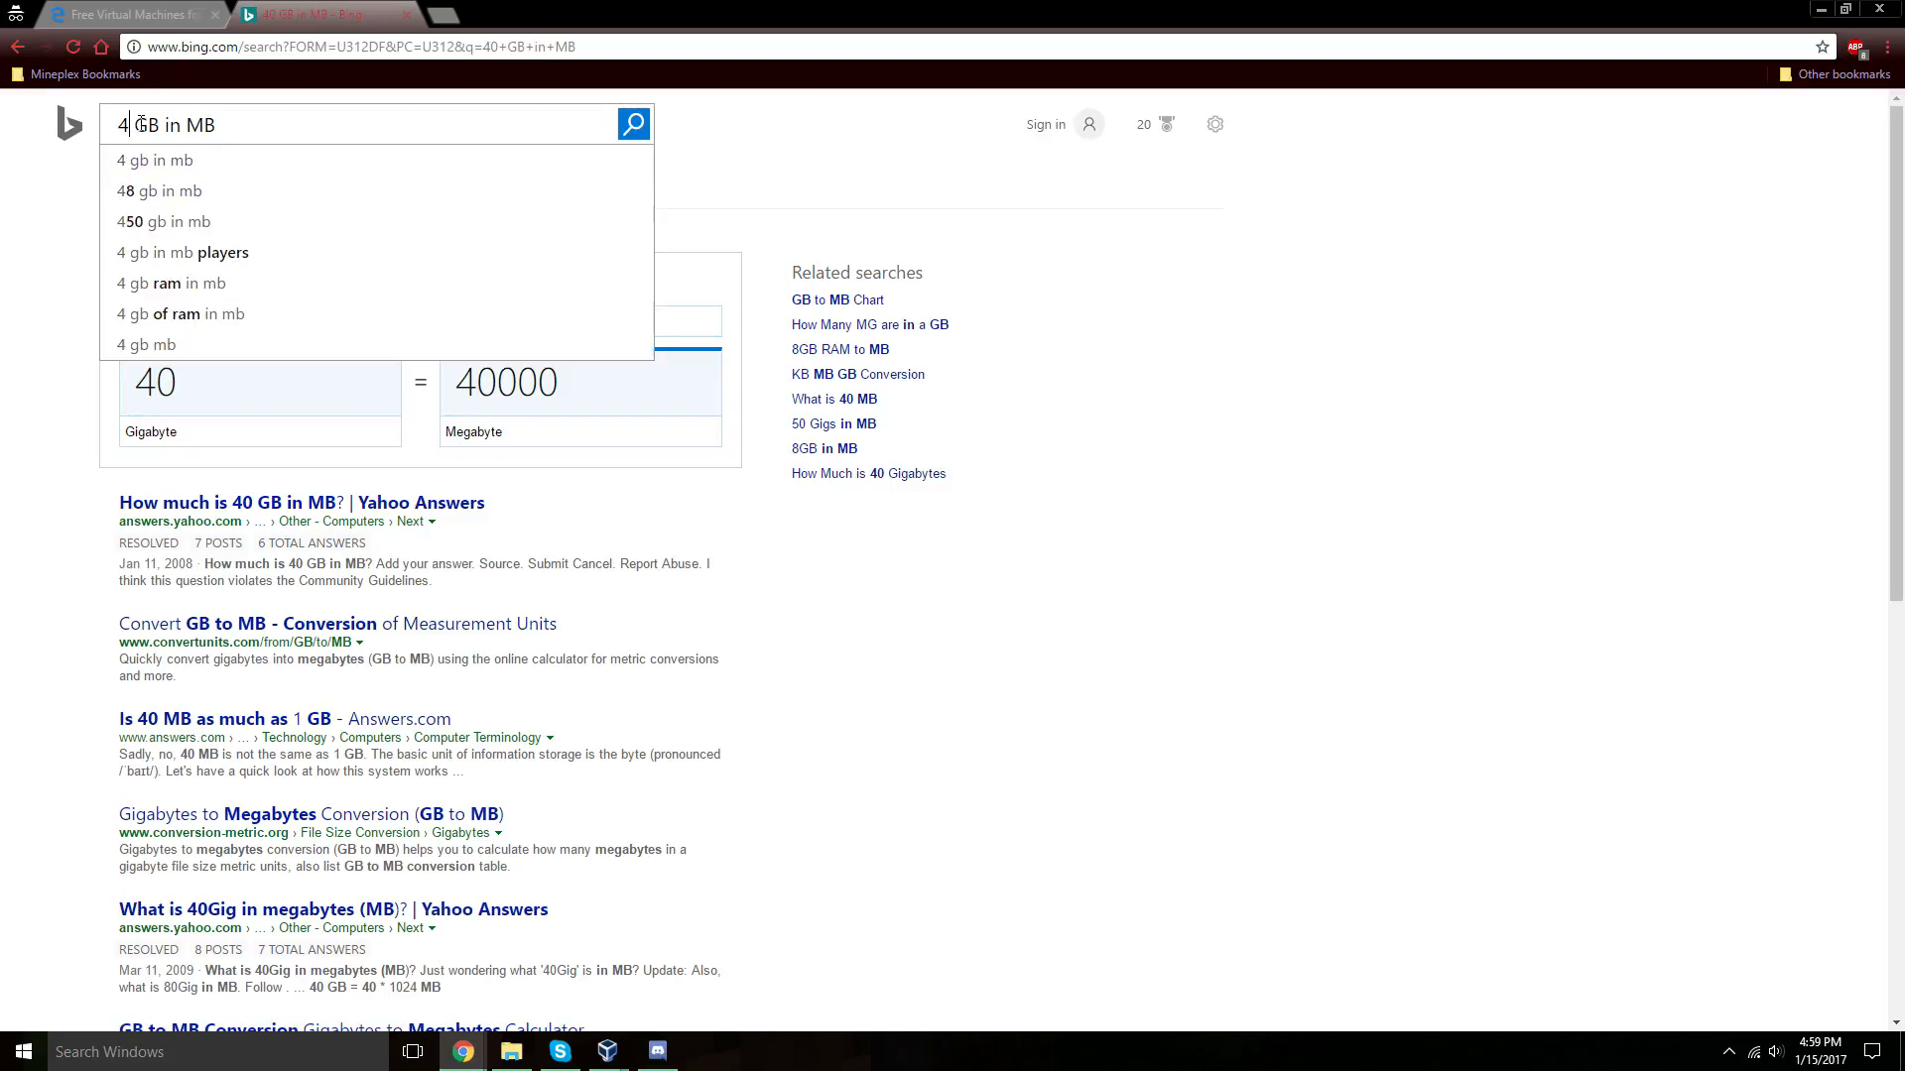
key("Return")
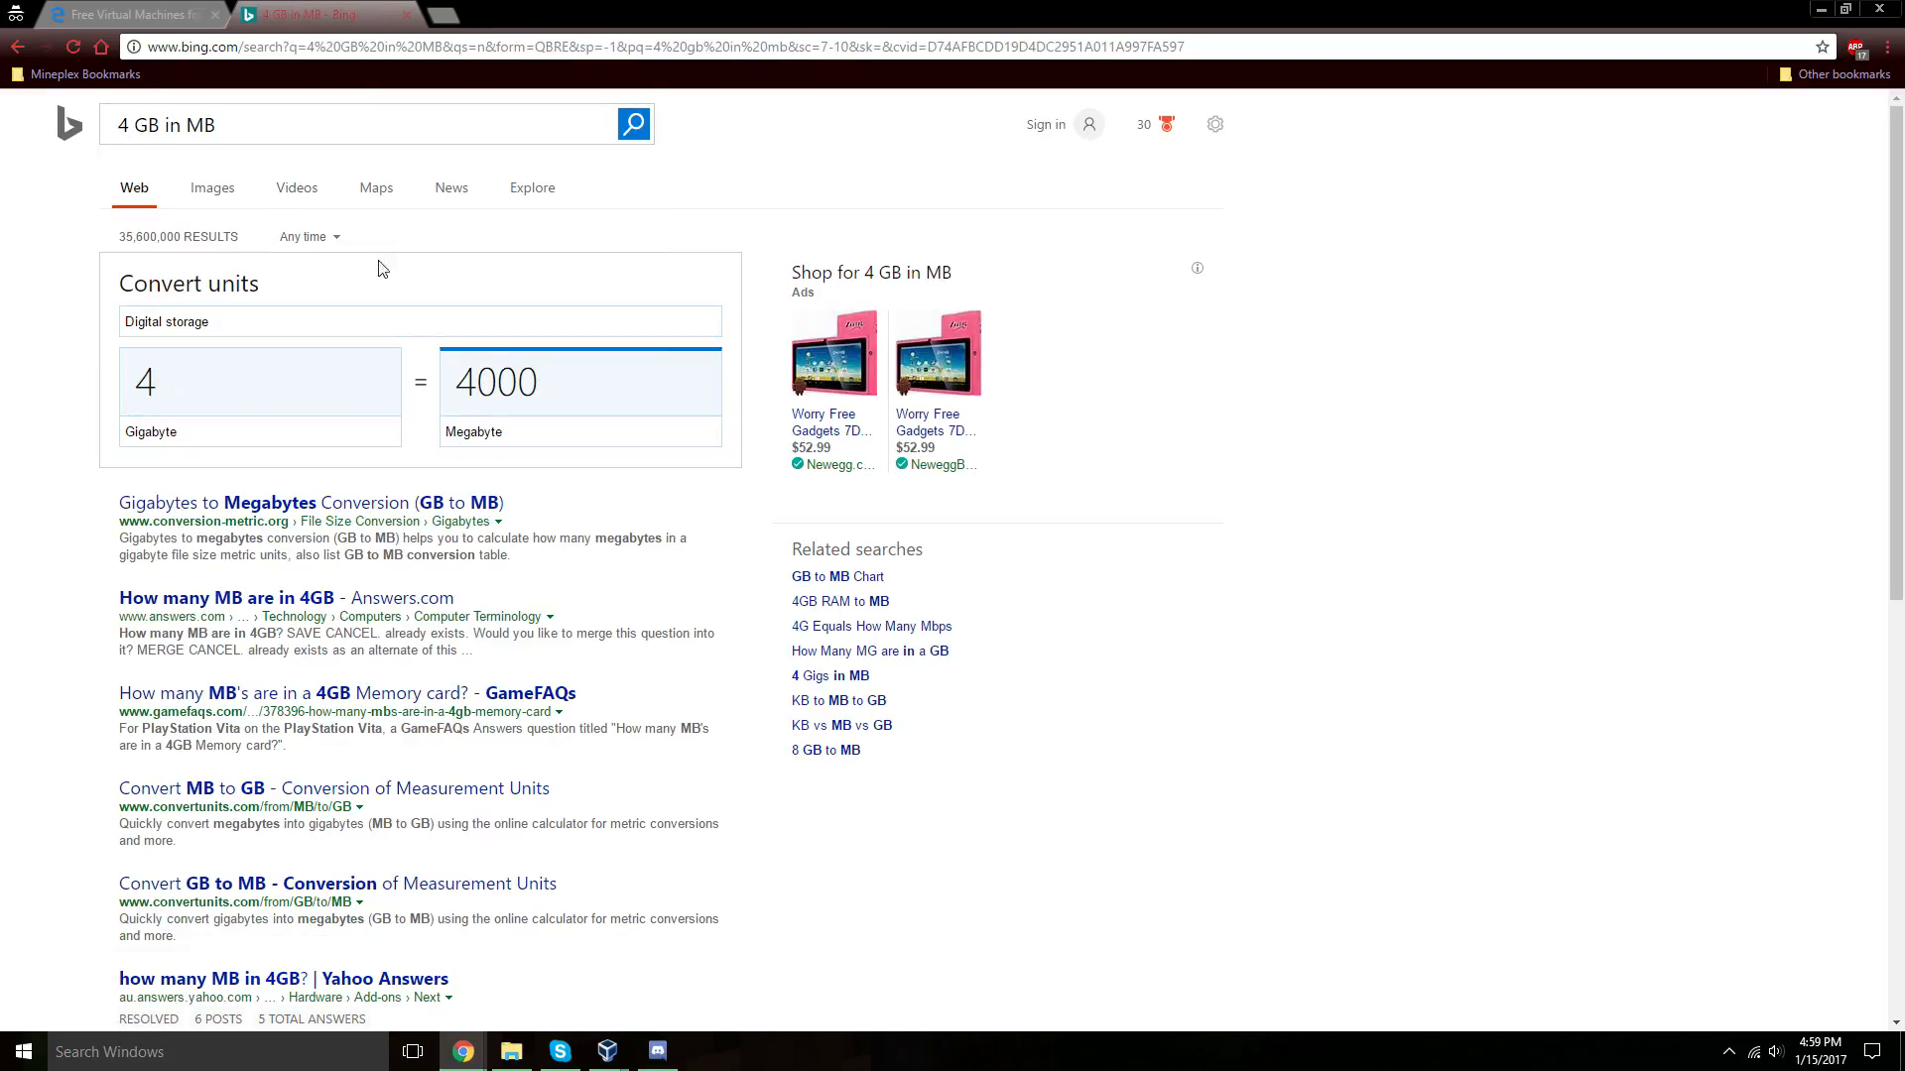
key("ctrl+w")
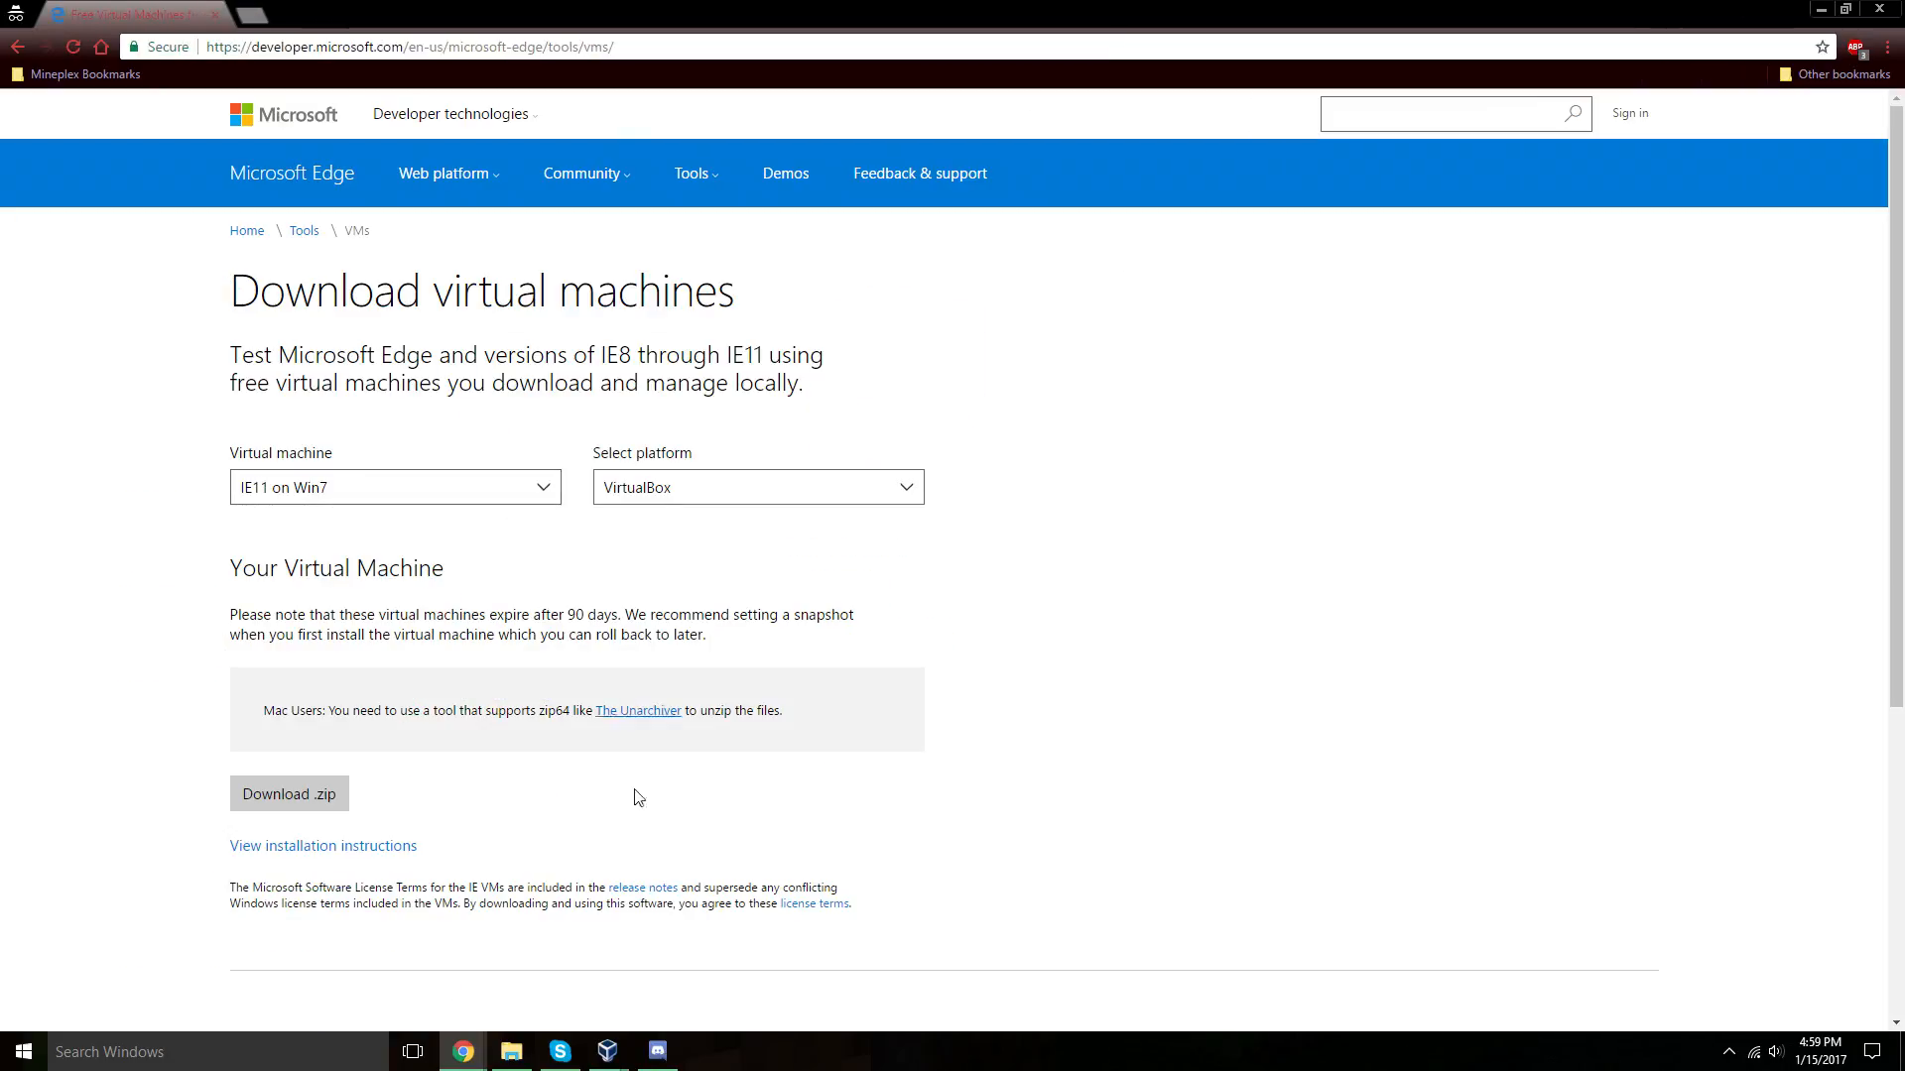
Return to the VirtualBox import window and set the appliance's RAM to 4000 MB.
left_click(608, 1055)
left_click(680, 980)
left_click(622, 1052)
left_click(708, 989)
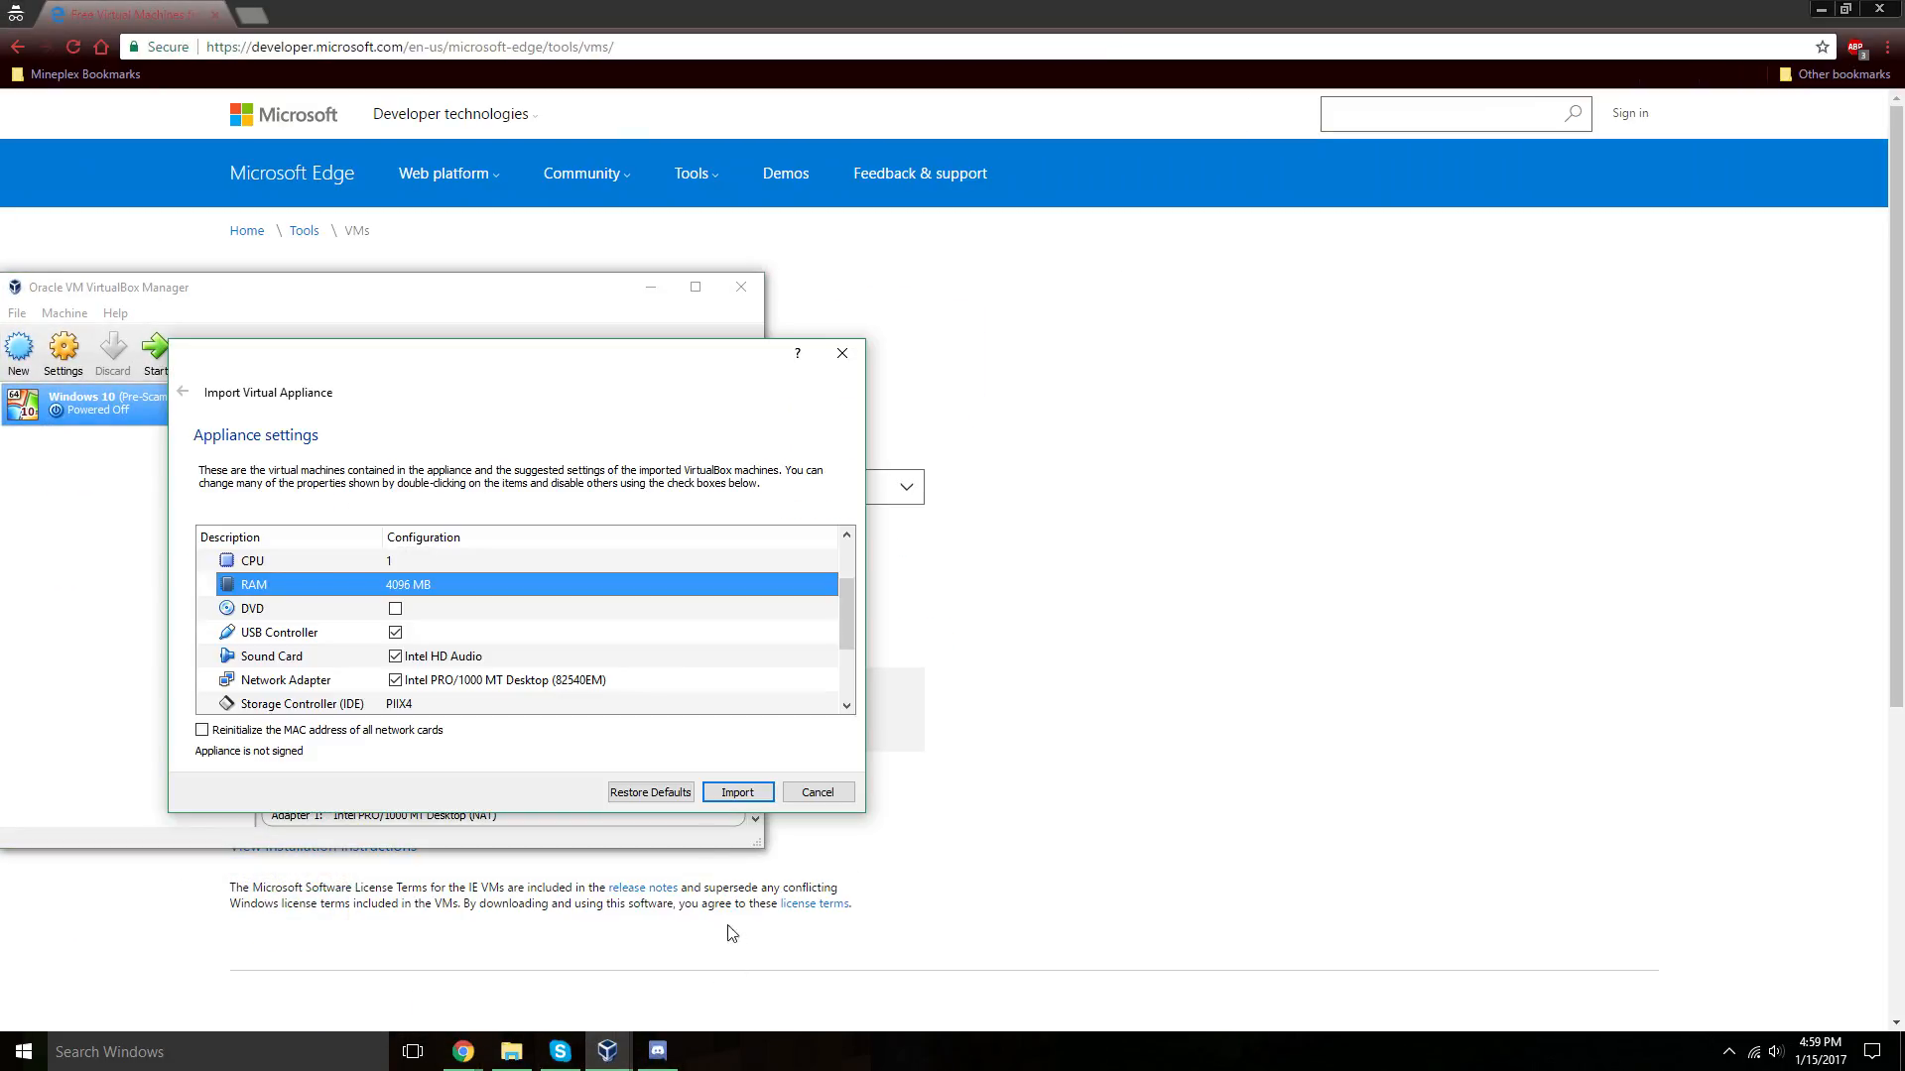
double_click(401, 584)
type("4")
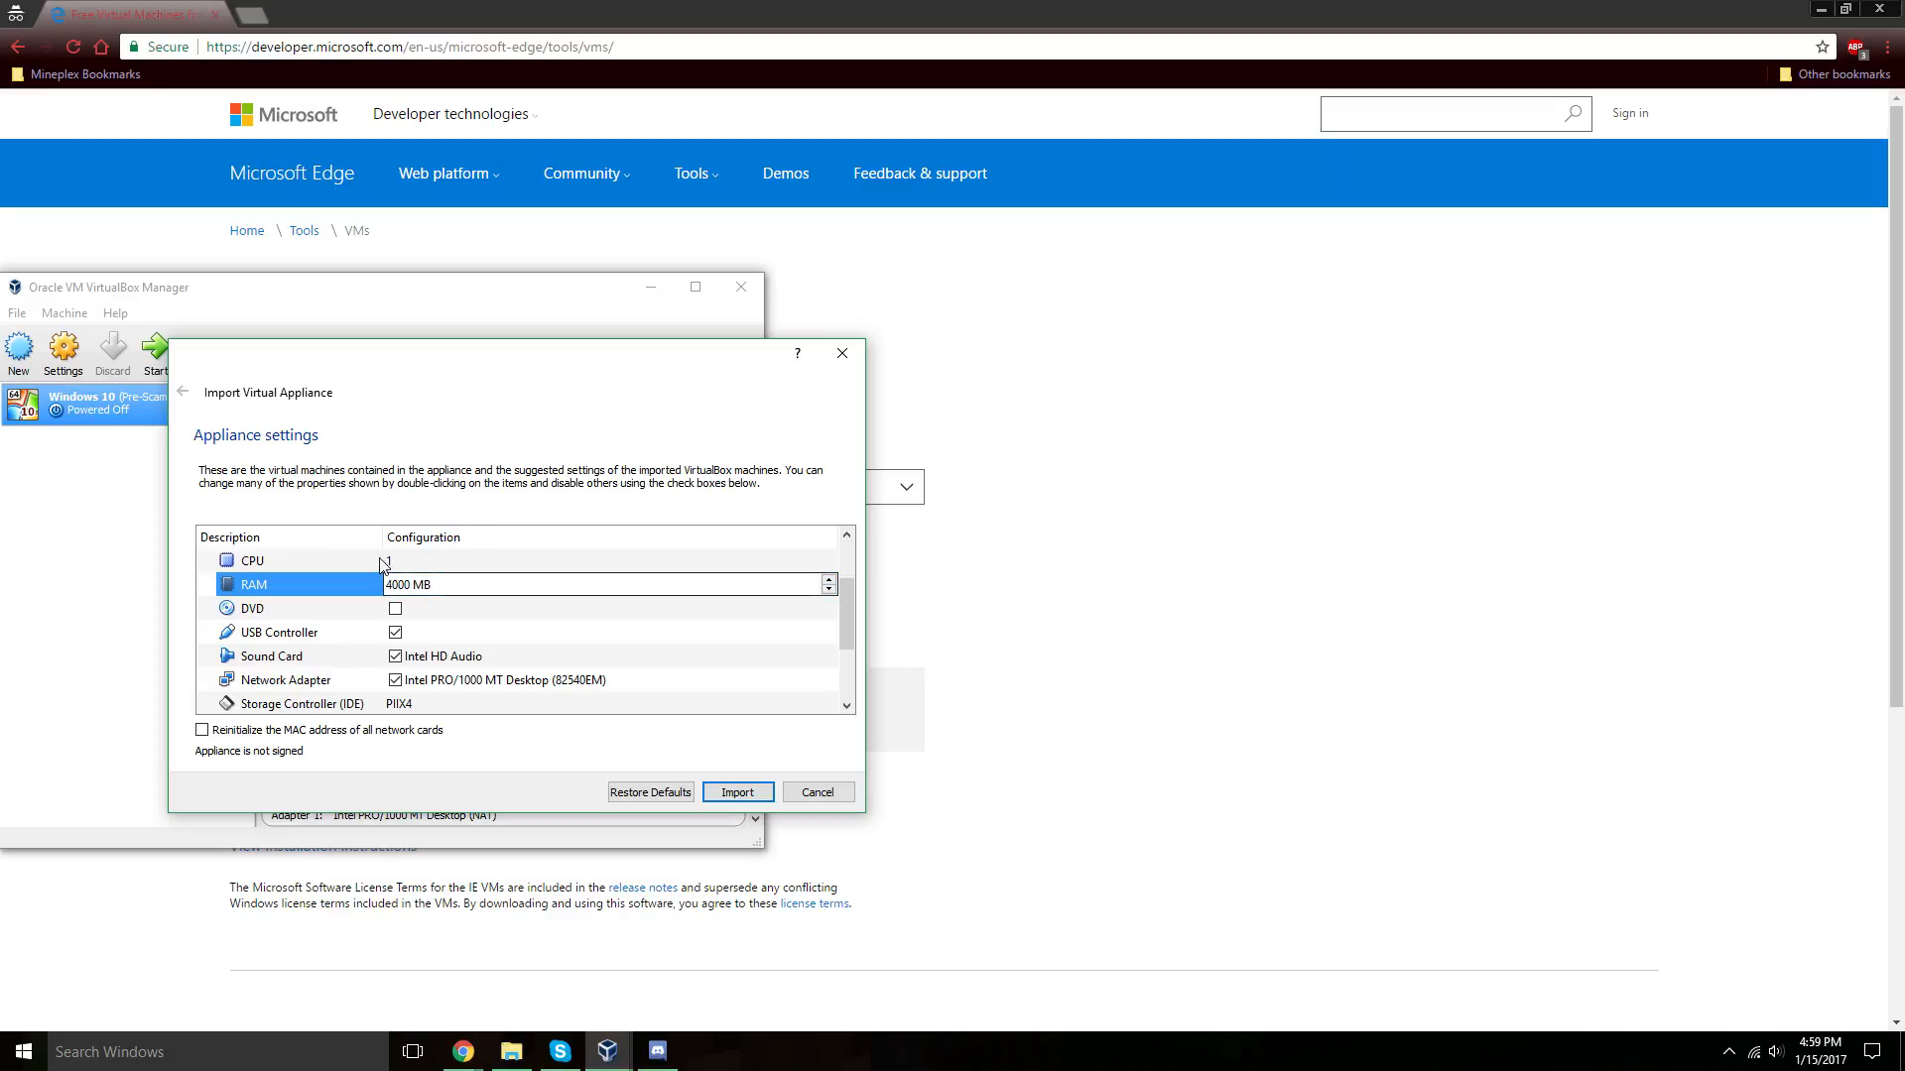
Set the appliance's CPU count to 2 and review the remaining hardware settings.
double_click(417, 563)
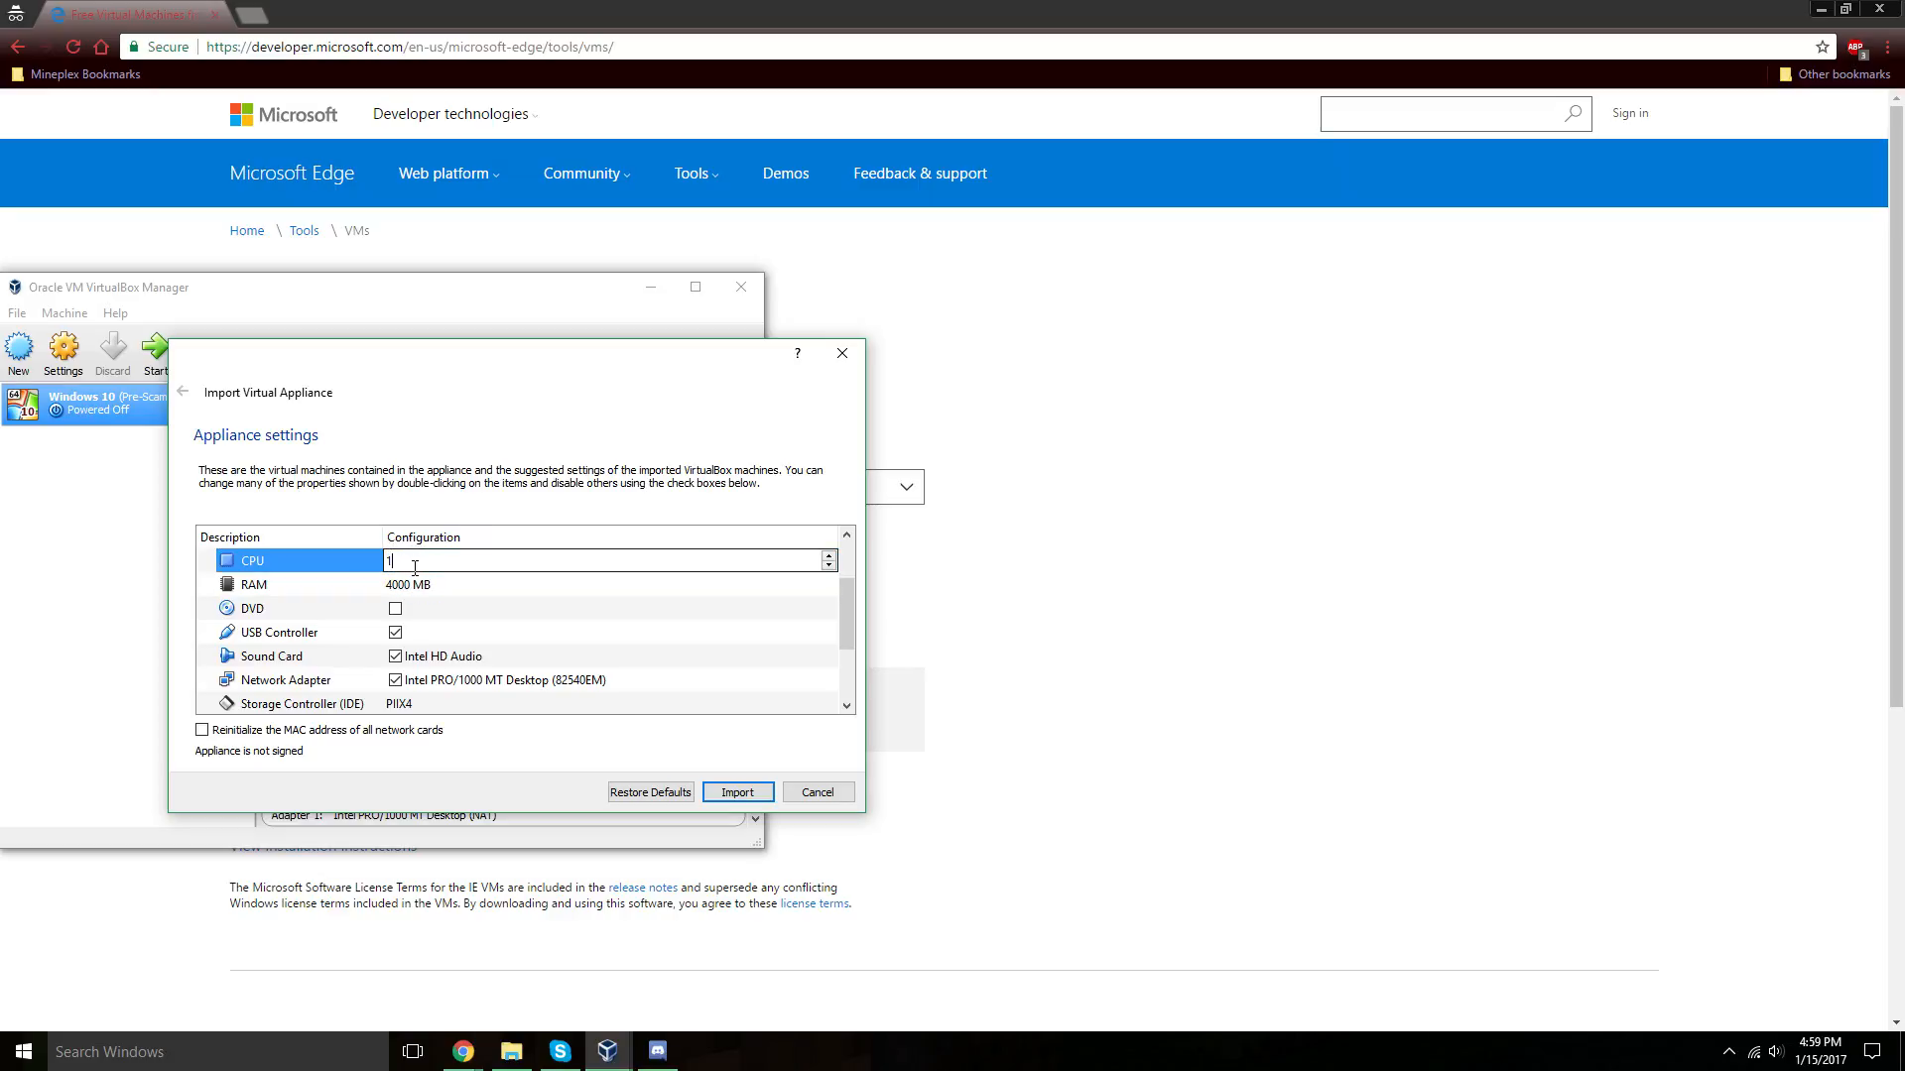
type("2")
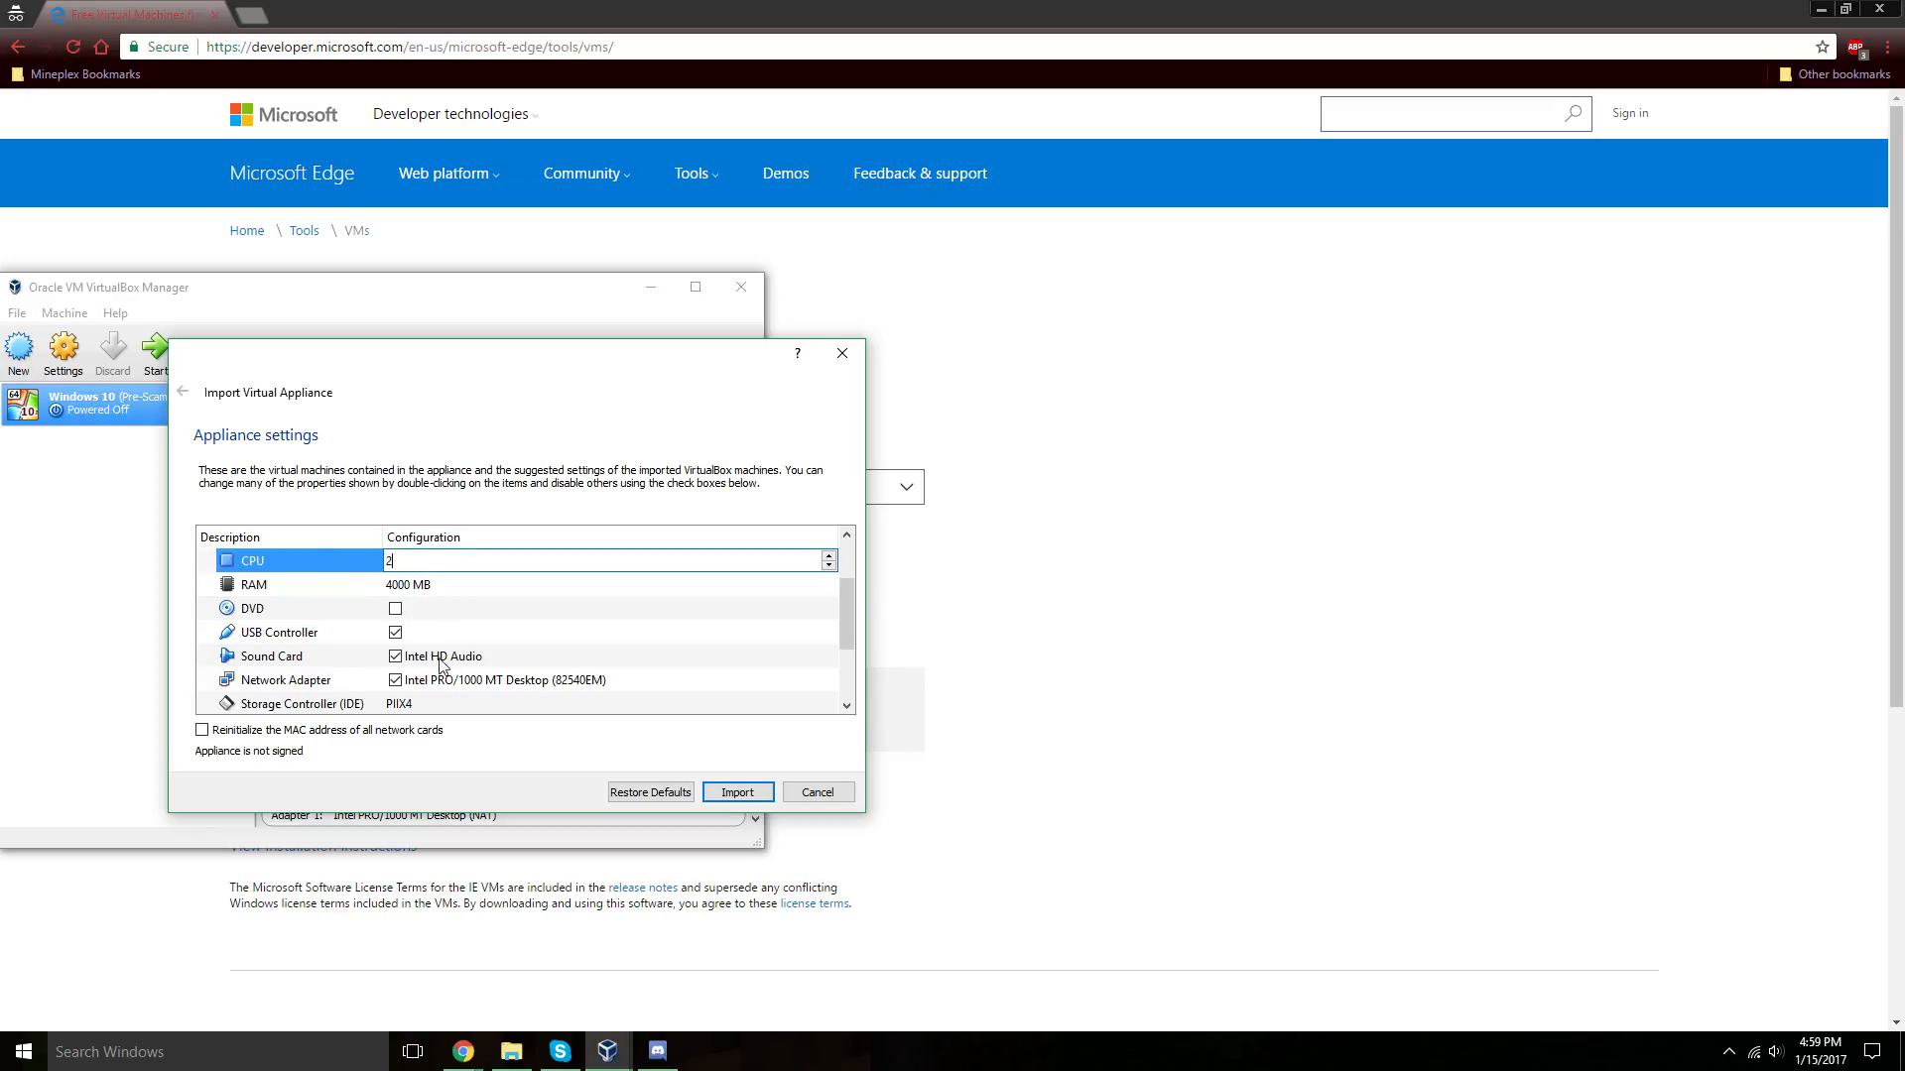
scroll(566, 645, "down", 2)
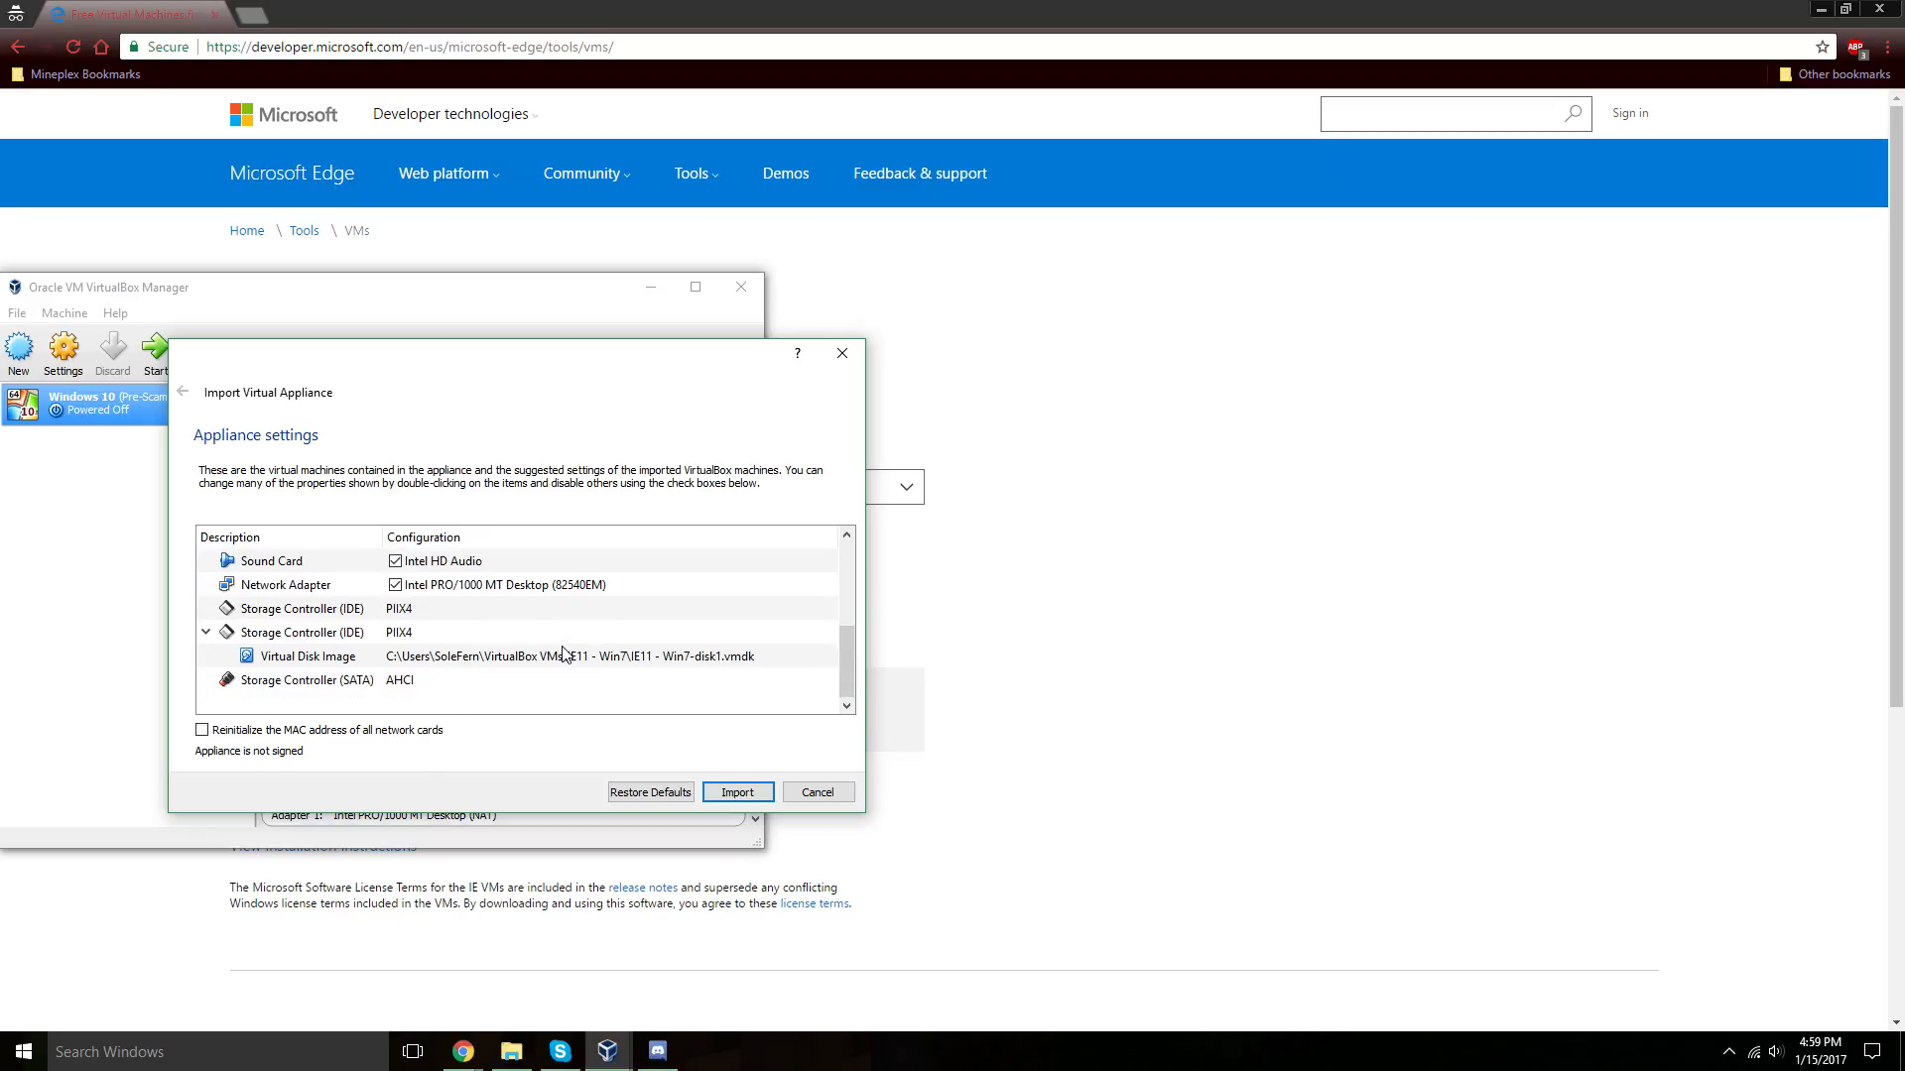
scroll(476, 659, "up", 3)
left_click(324, 658)
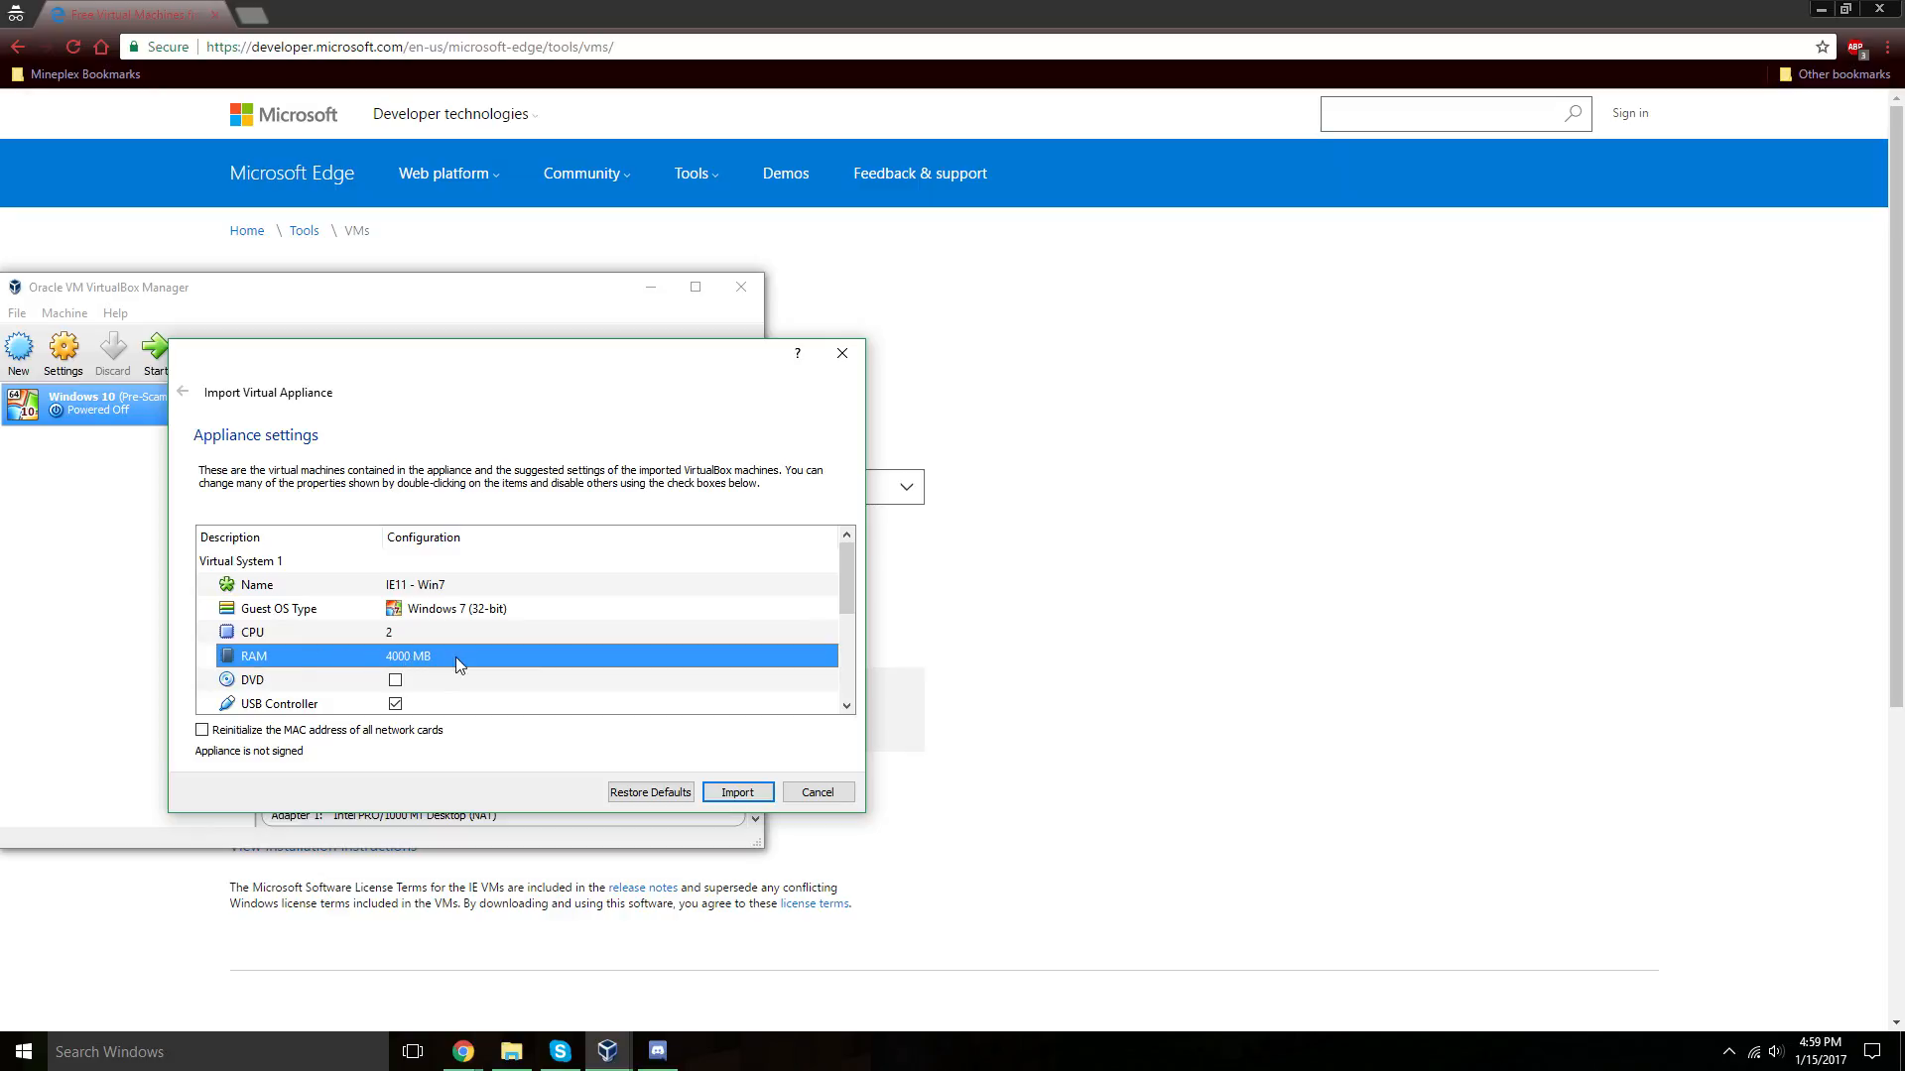
Change the name of the virtual system being imported to Windows 7.
left_click(425, 589)
left_click(425, 588)
left_click_drag(418, 585, 268, 579)
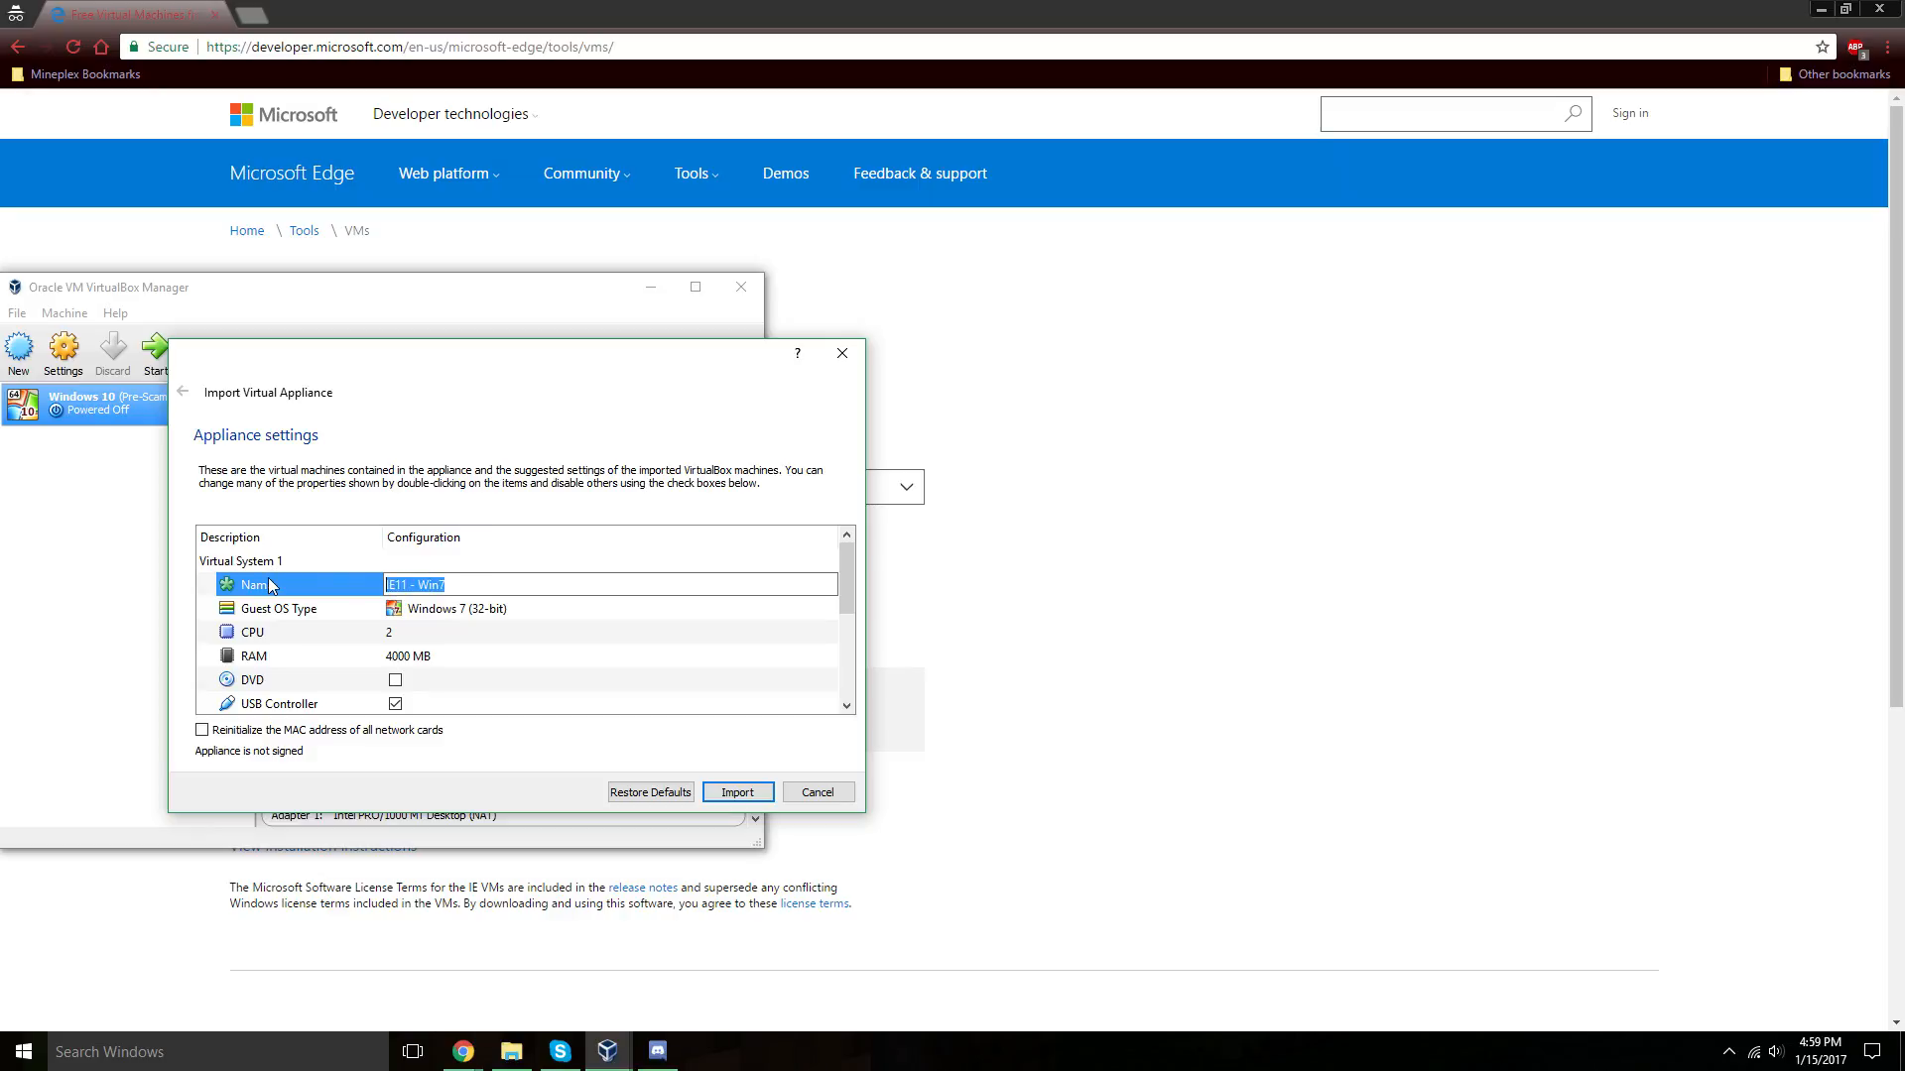
type("Windows 7")
double_click(629, 605)
Check the available guest OS types, keeping Windows 7 (32-bit).
left_click(364, 614)
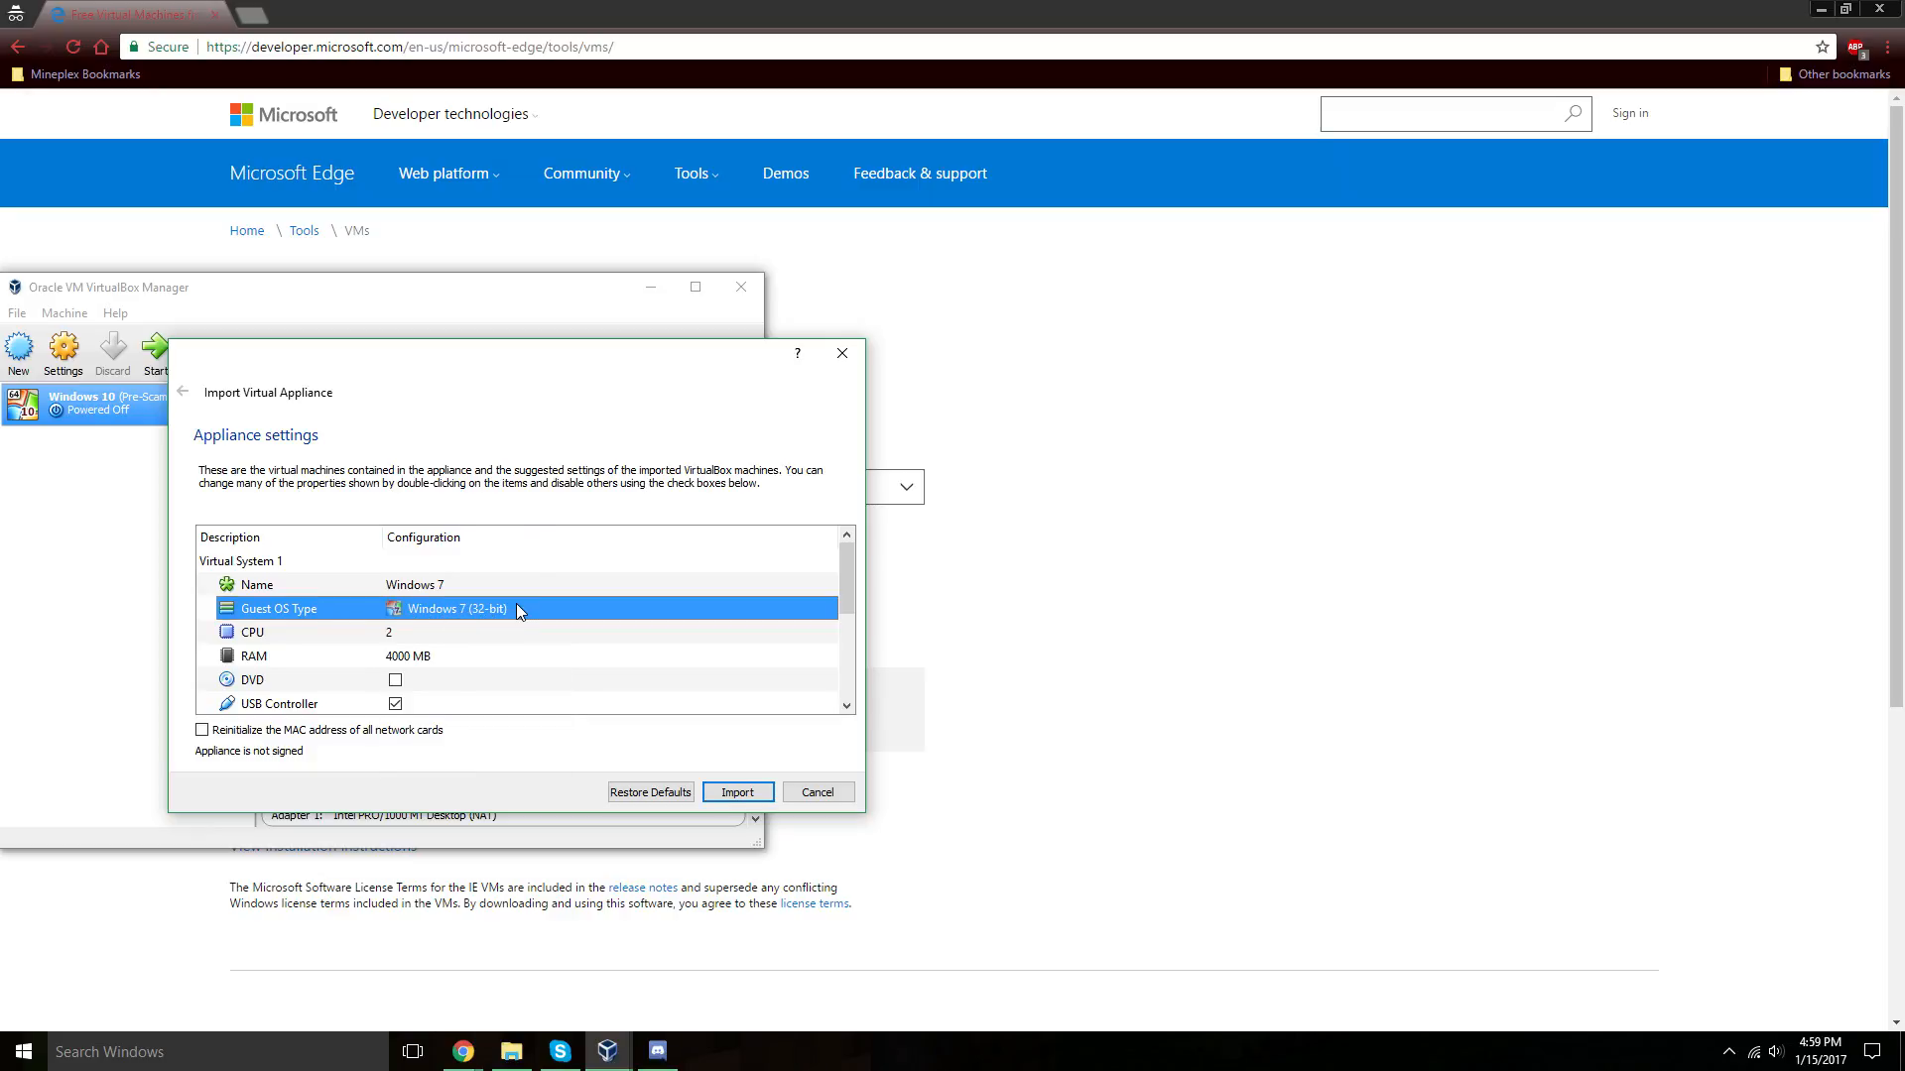
double_click(484, 609)
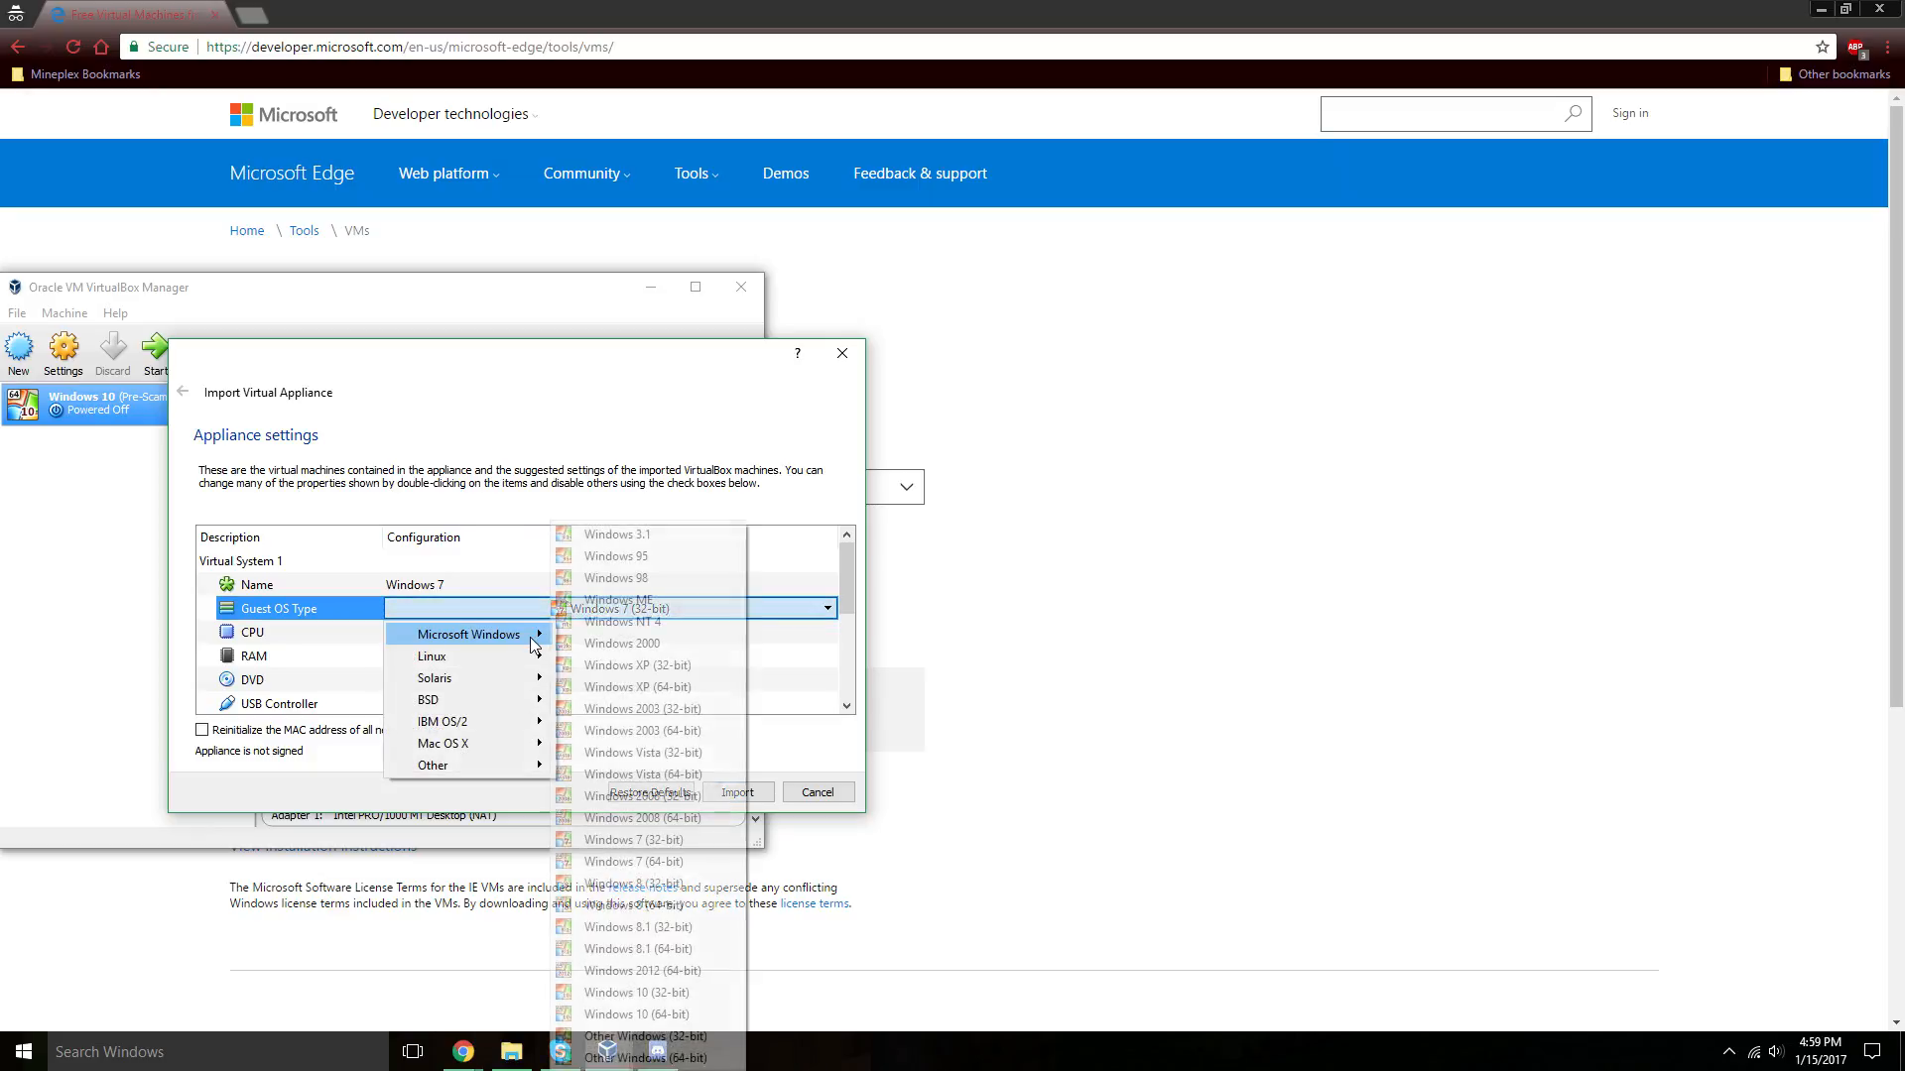
left_click(338, 611)
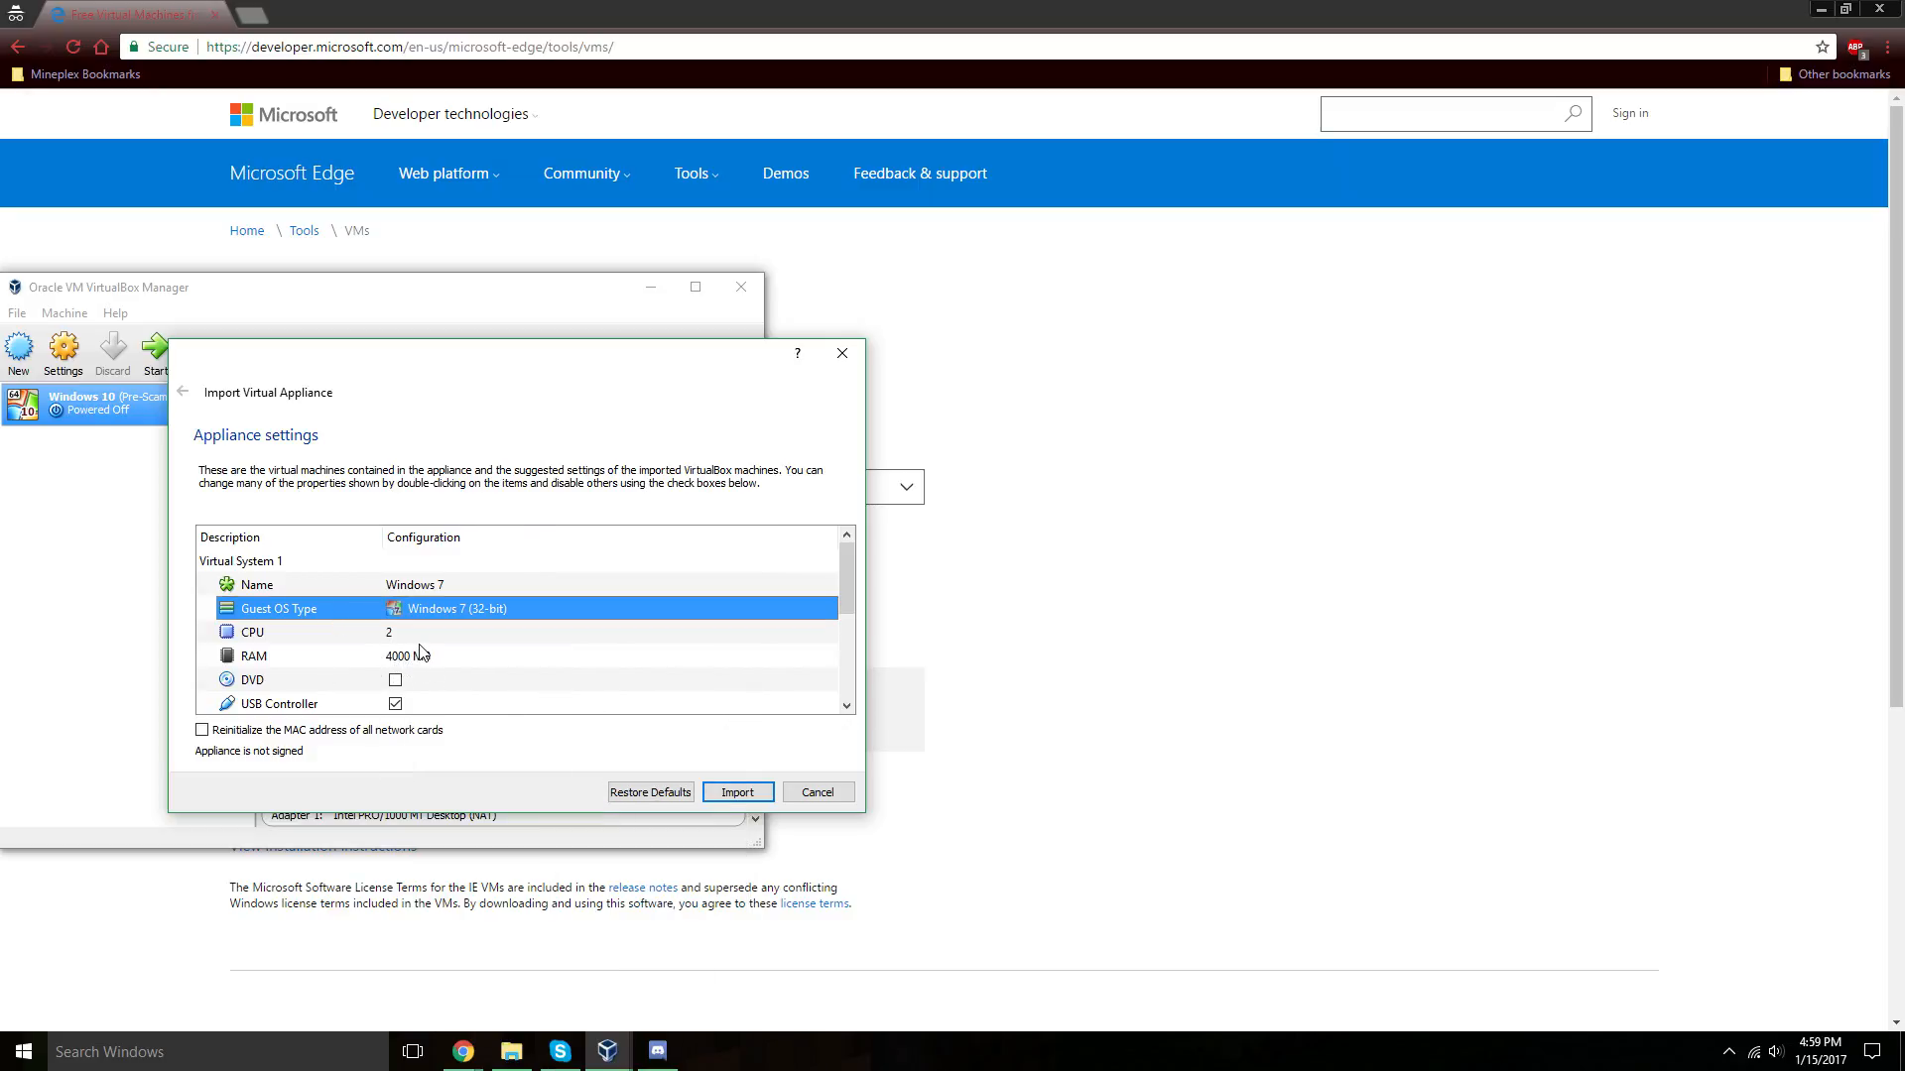
Import the appliance with these settings and start the Windows 7 virtual machine.
scroll(422, 657, "down", 3)
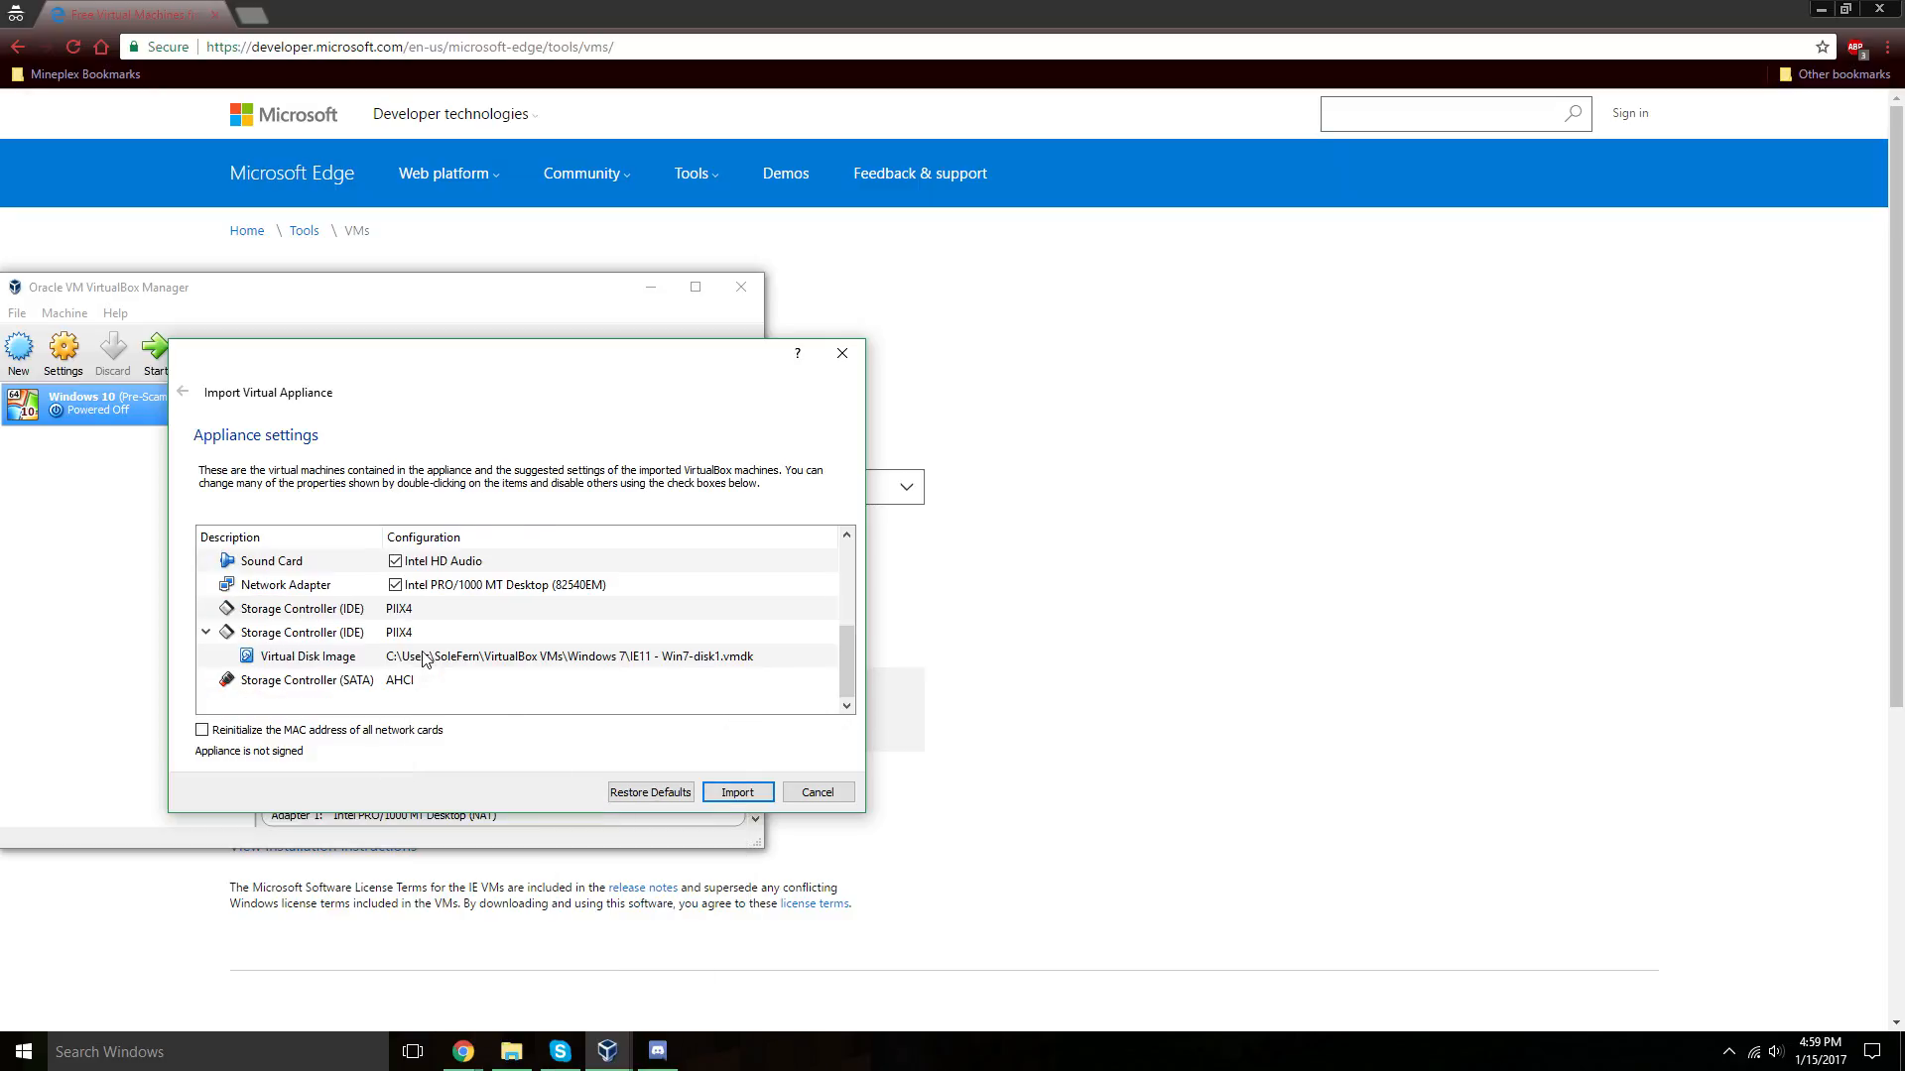
left_click(734, 792)
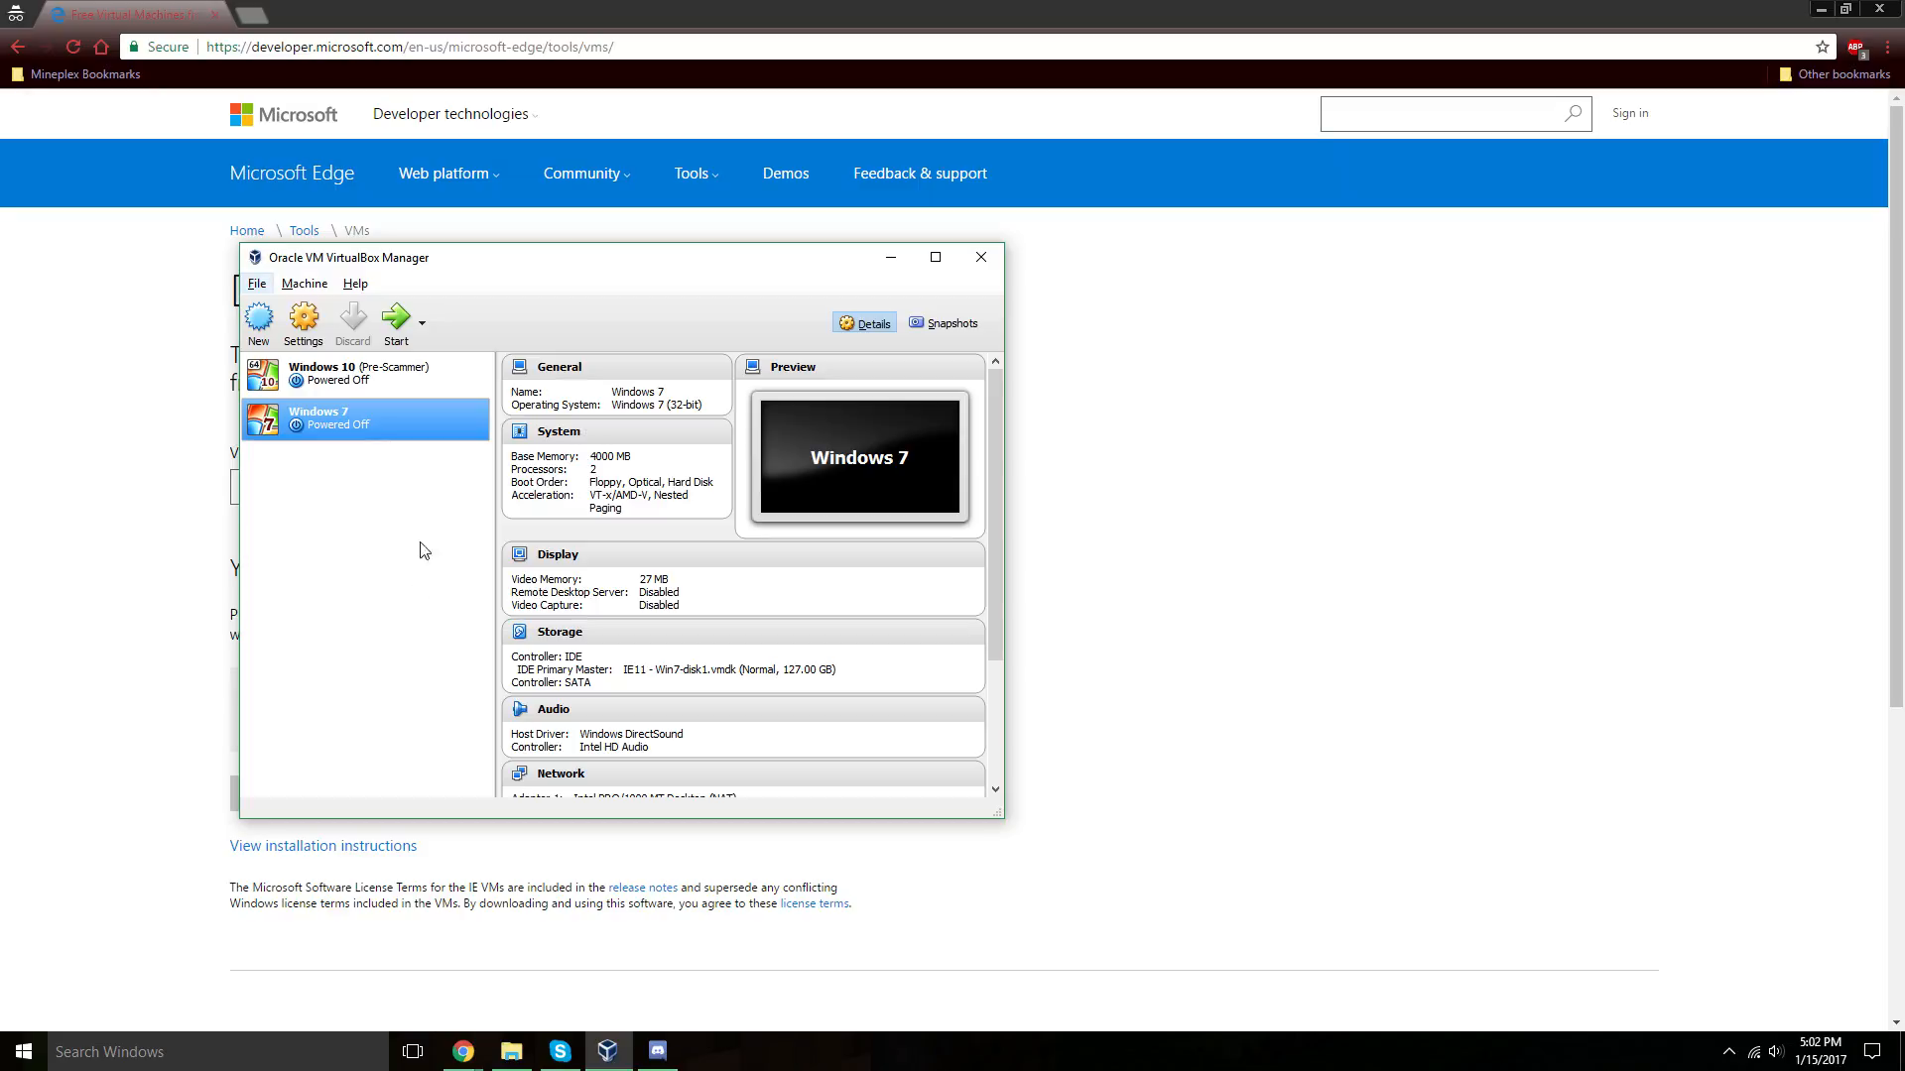
left_click(395, 332)
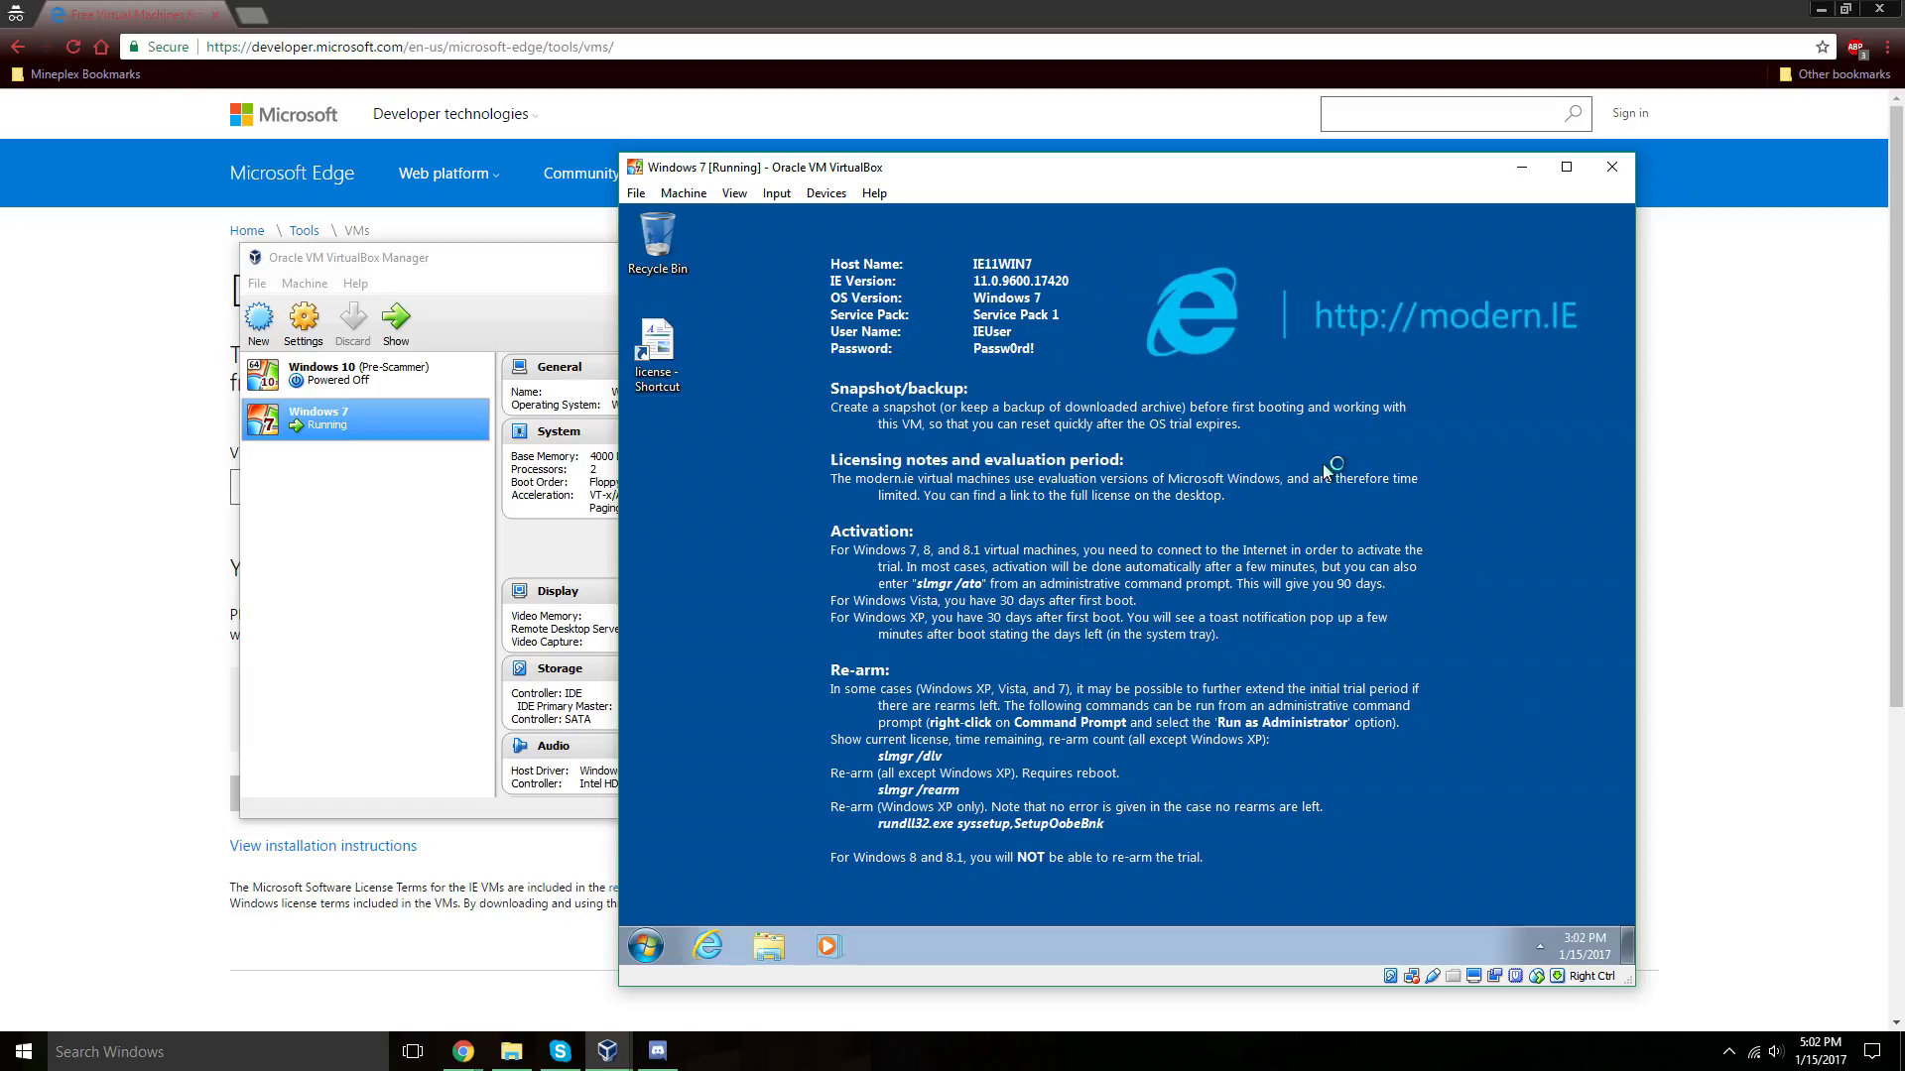
left_click_drag(800, 240, 1553, 883)
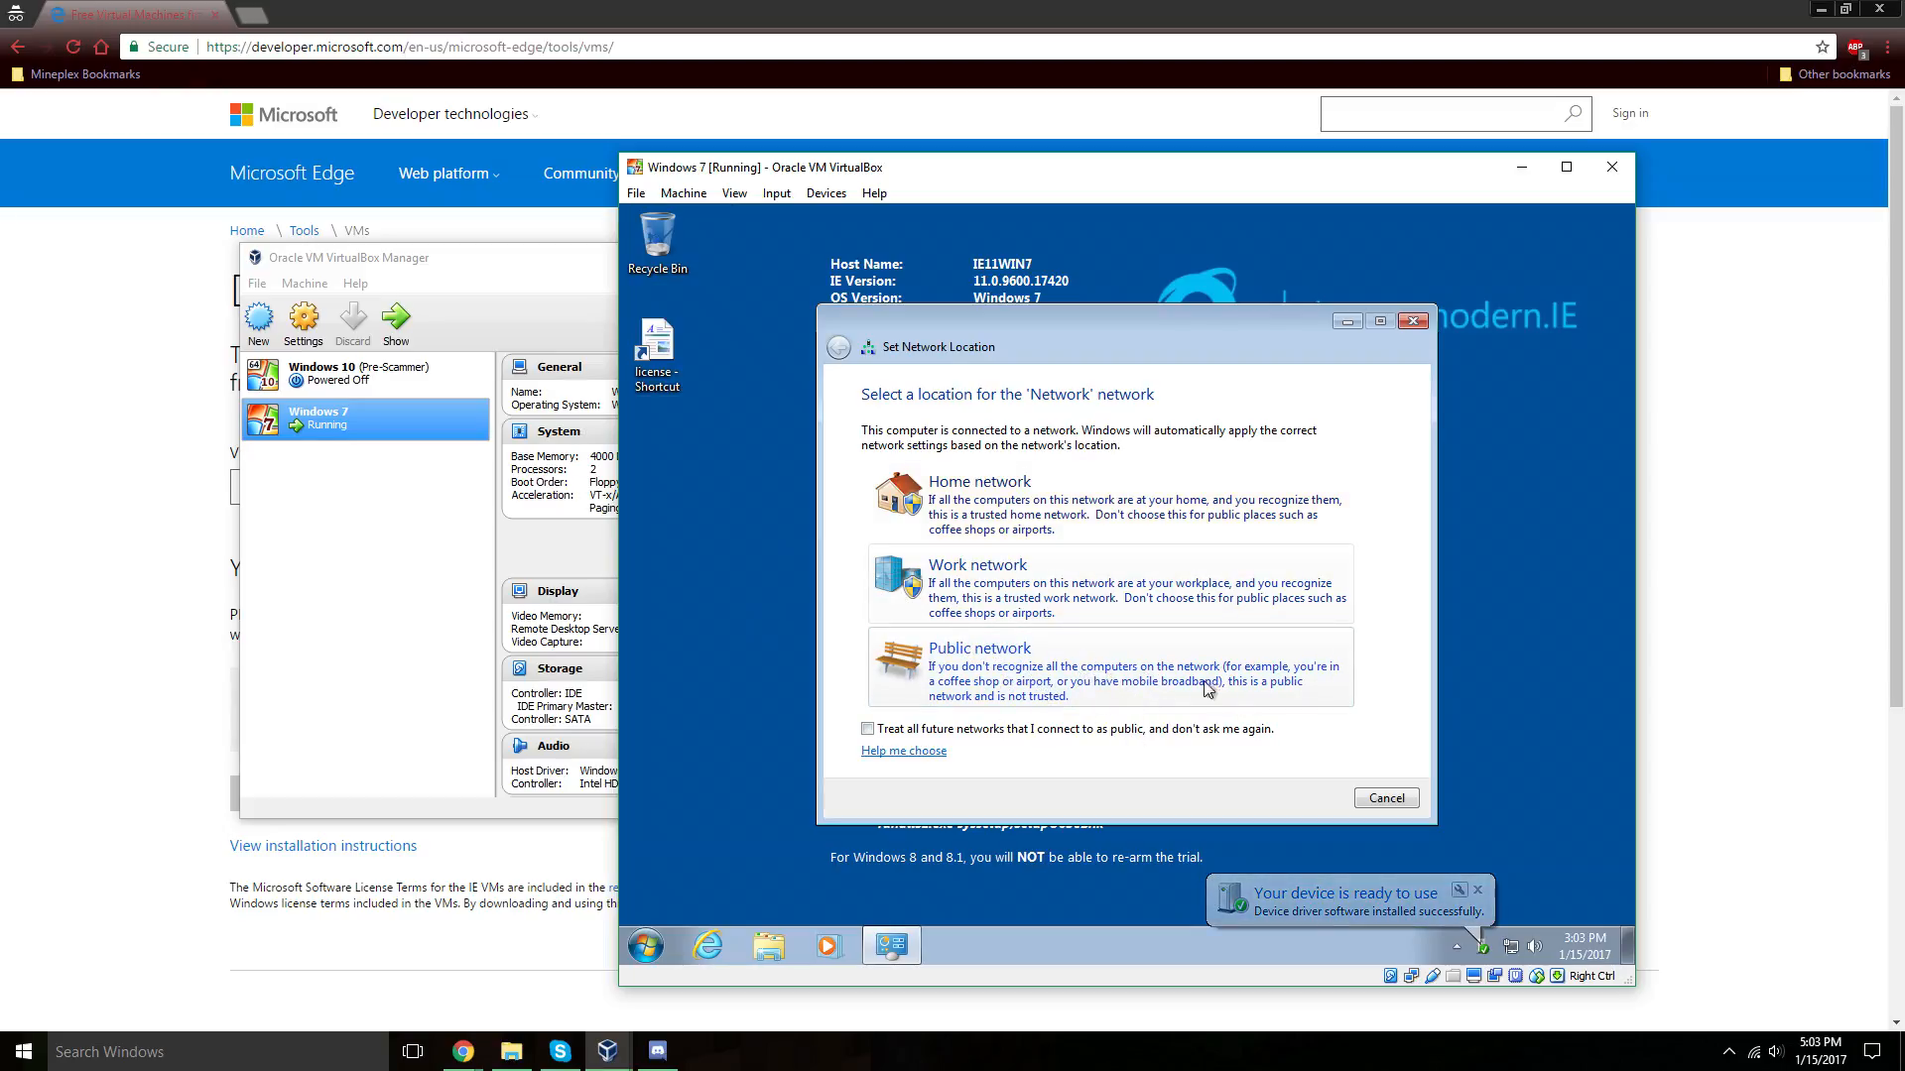
Set the guest's network location to Public network, dismiss the Guest Additions notification and postpone the restart.
left_click(925, 672)
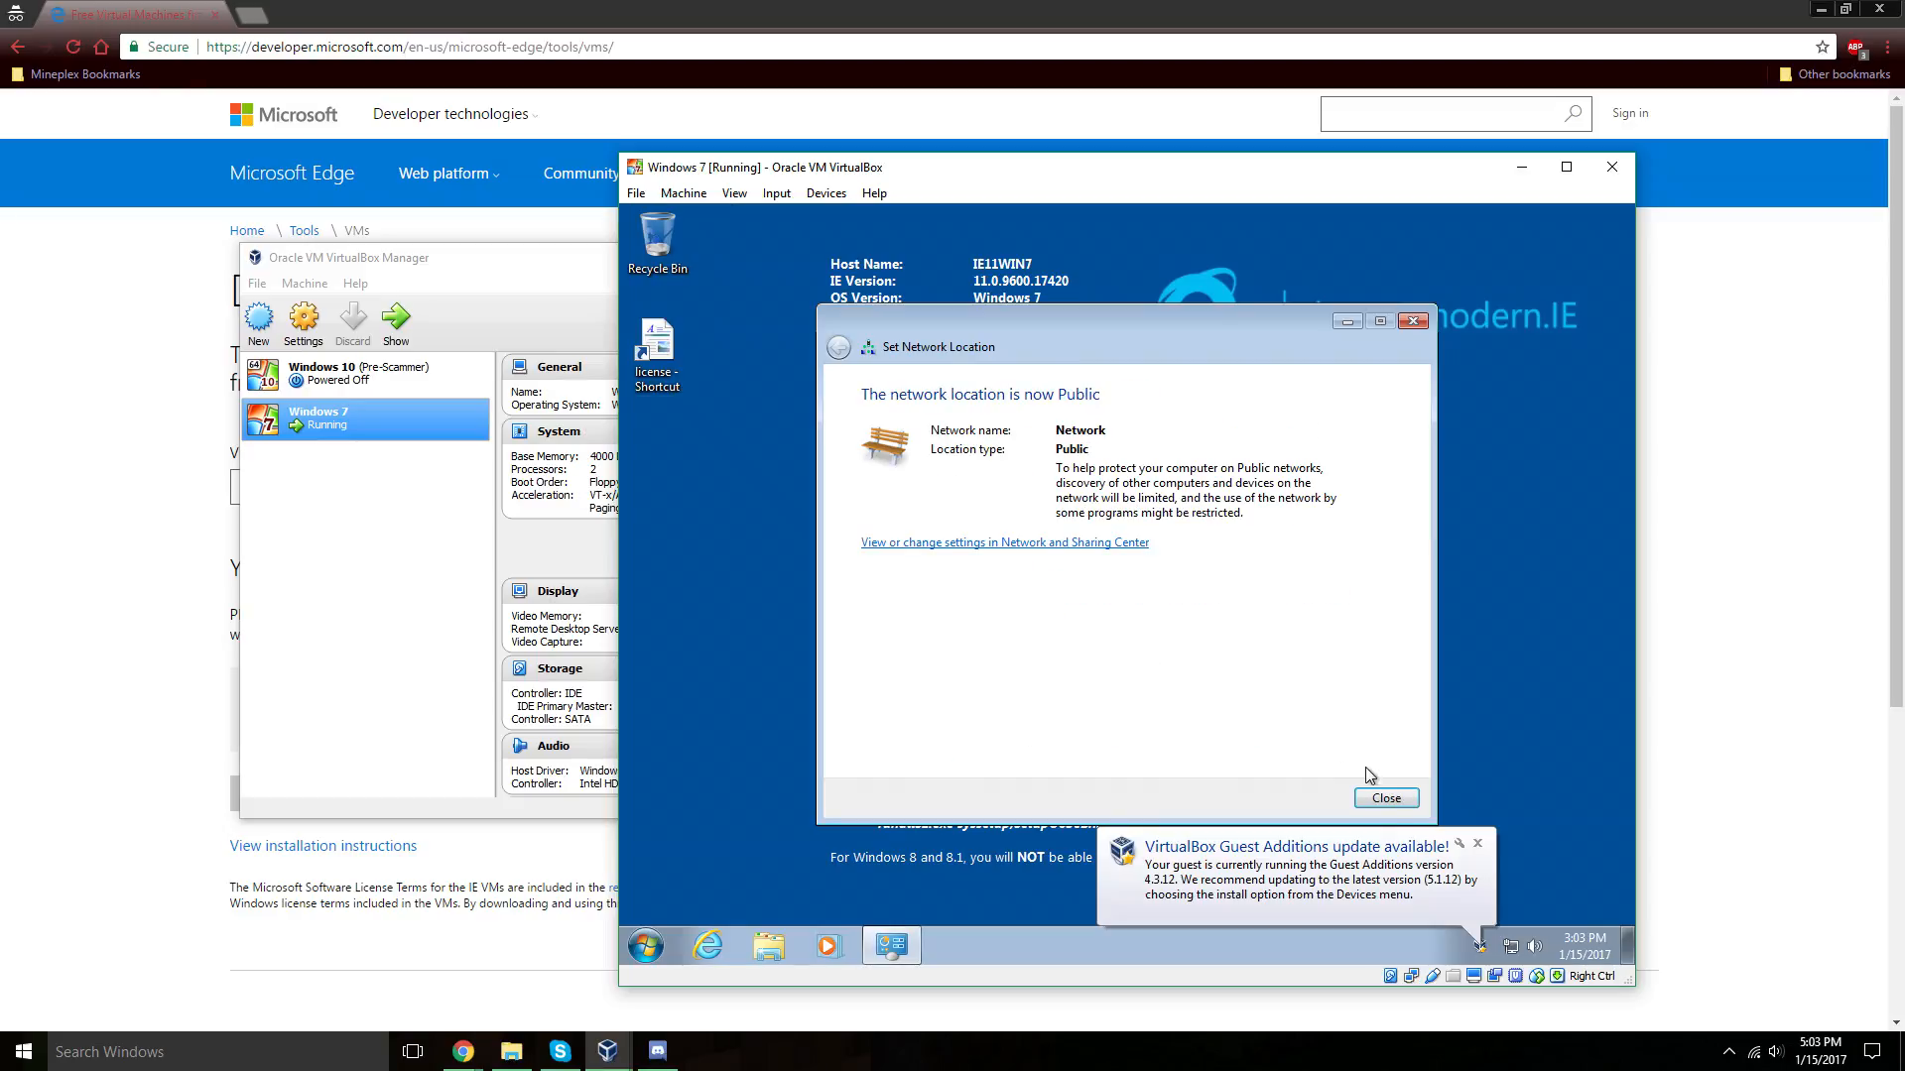
left_click(1386, 795)
left_click(1479, 845)
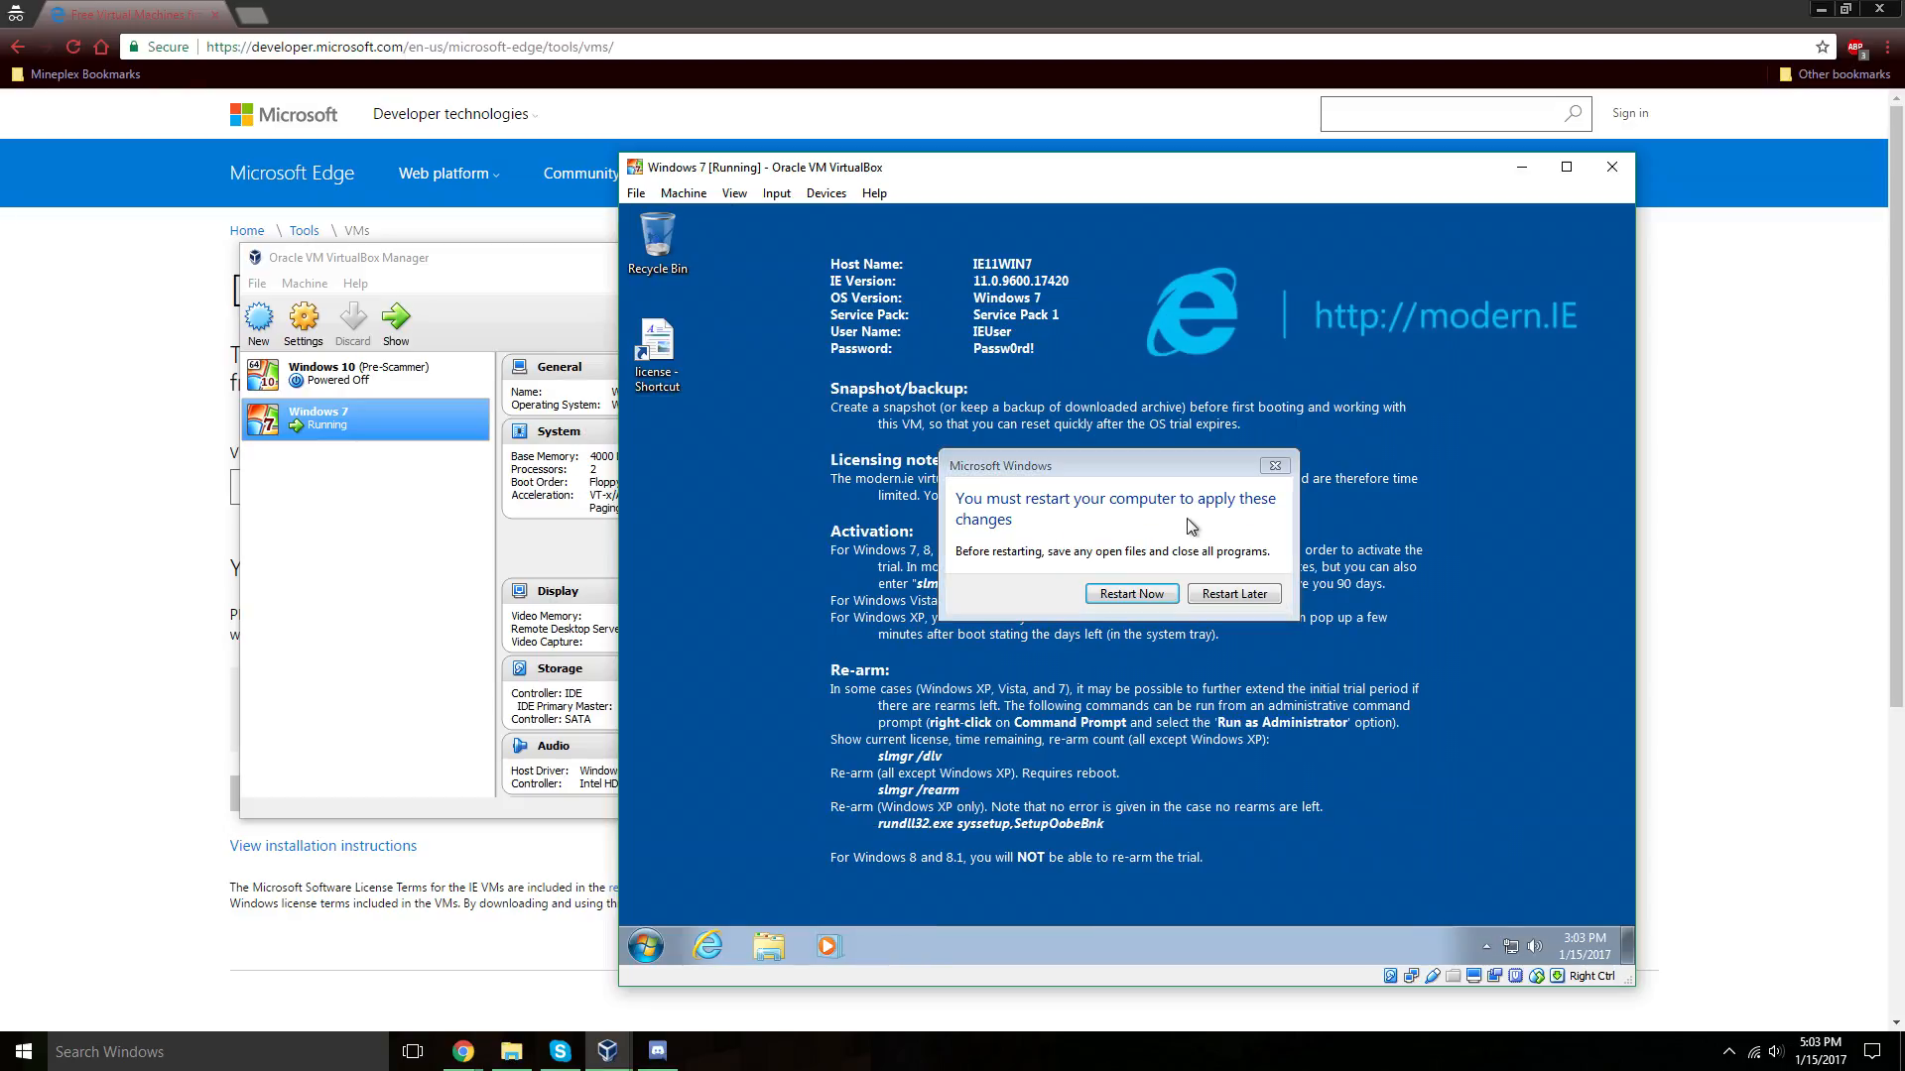
left_click(1232, 593)
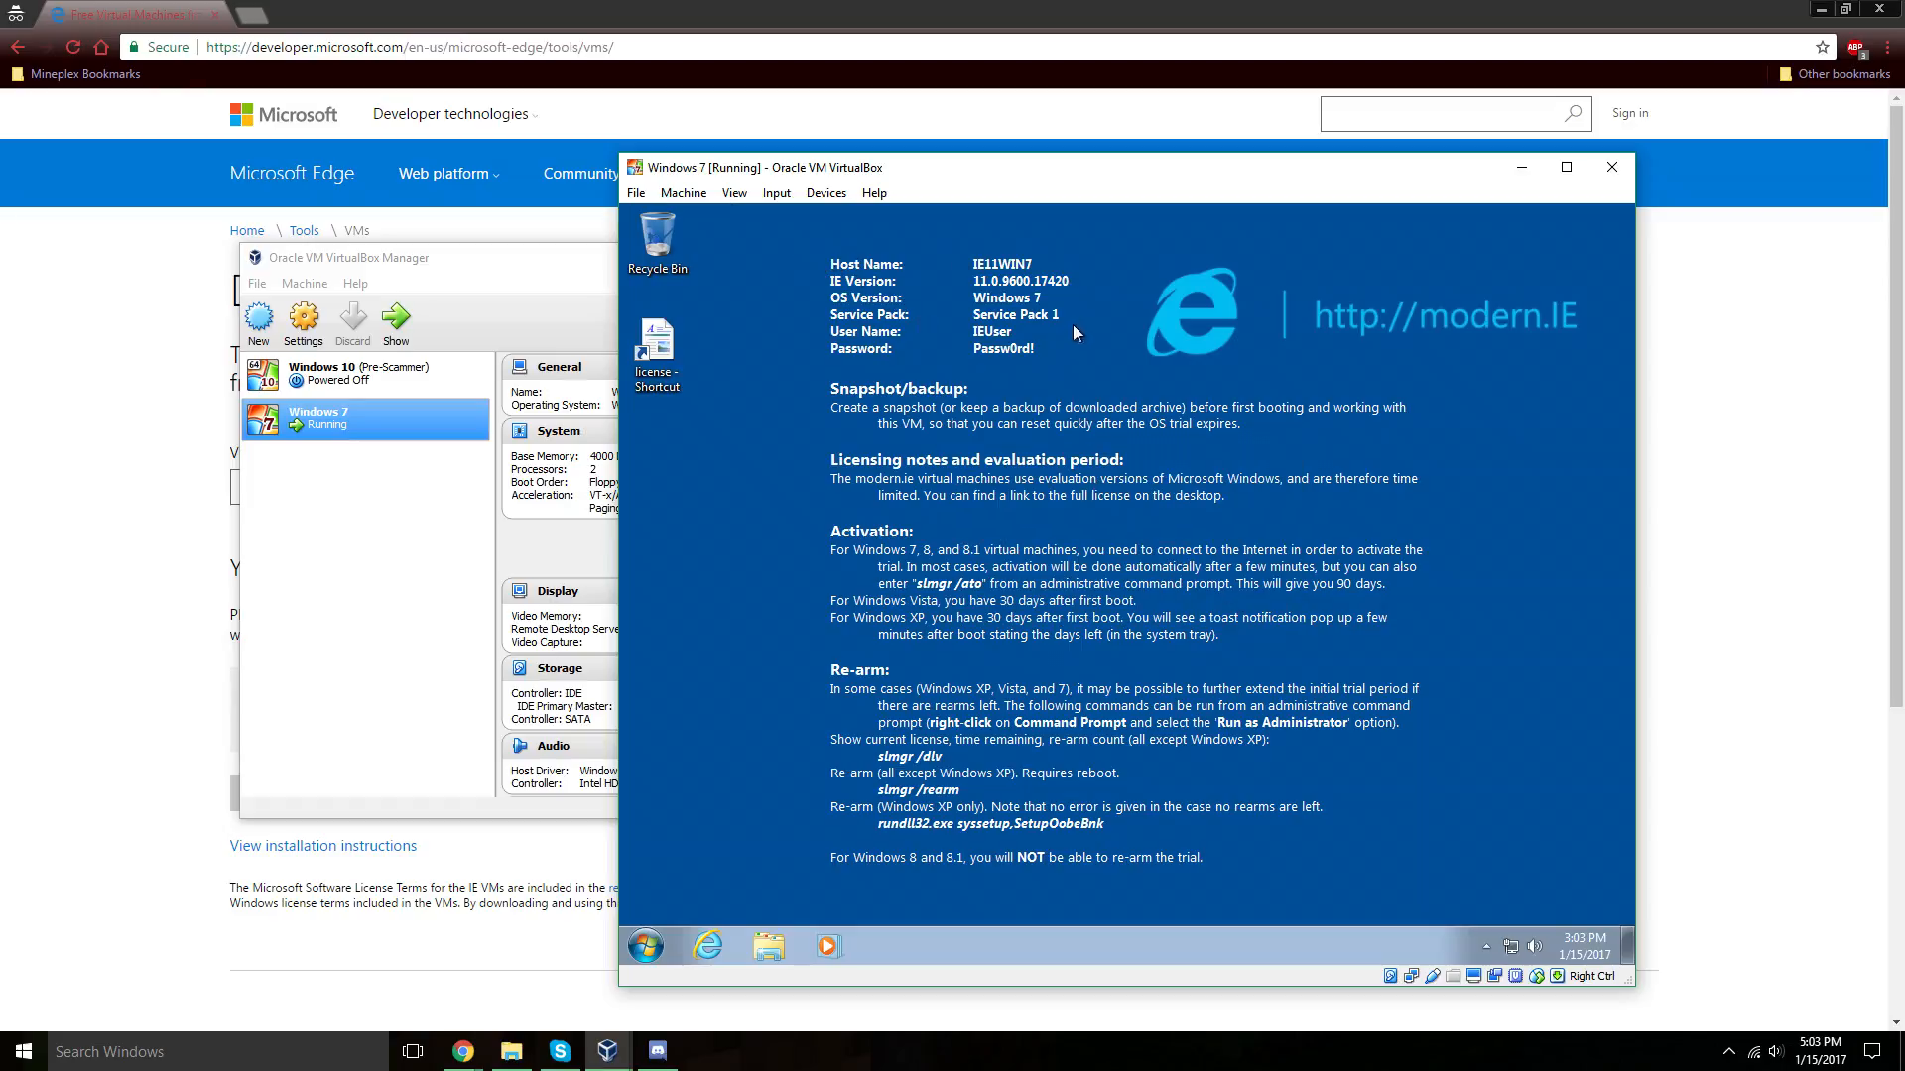
left_click(646, 946)
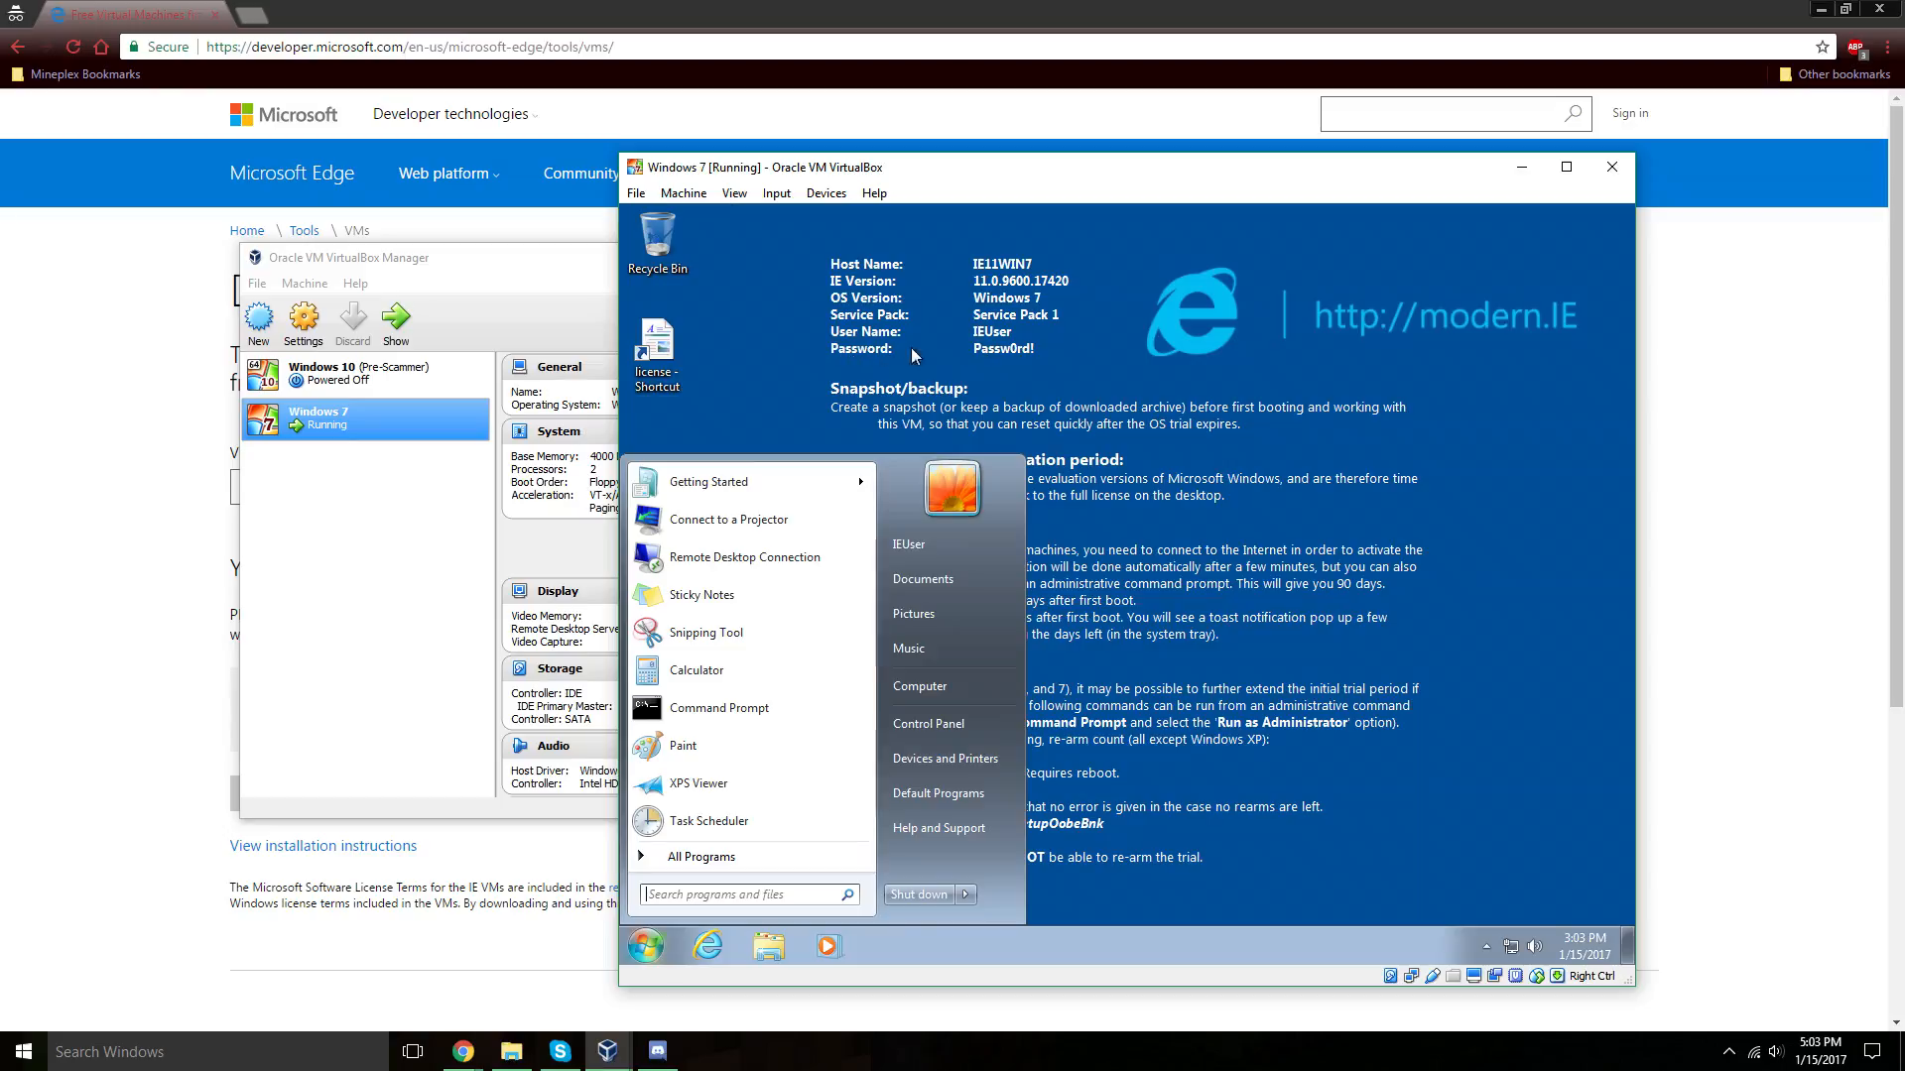
left_click_drag(960, 338, 1060, 355)
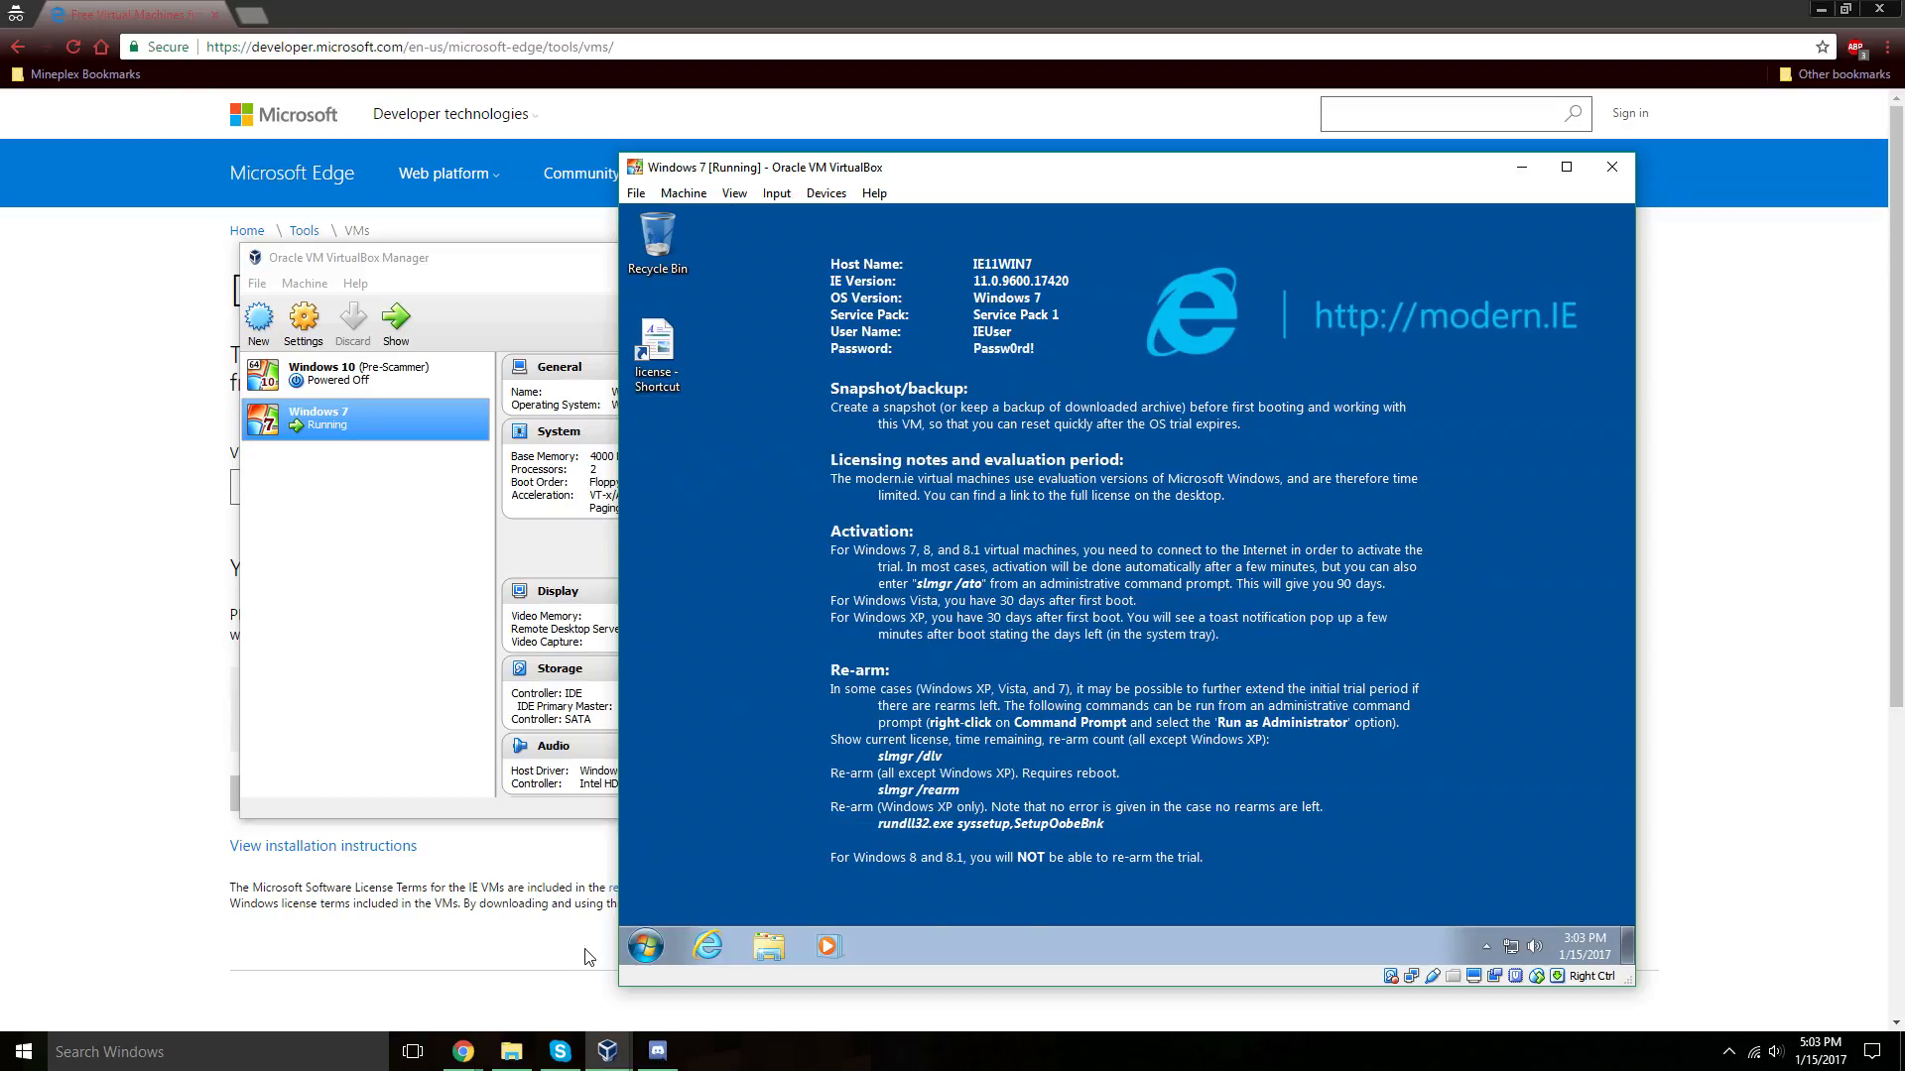
left_click(646, 945)
left_click(920, 544)
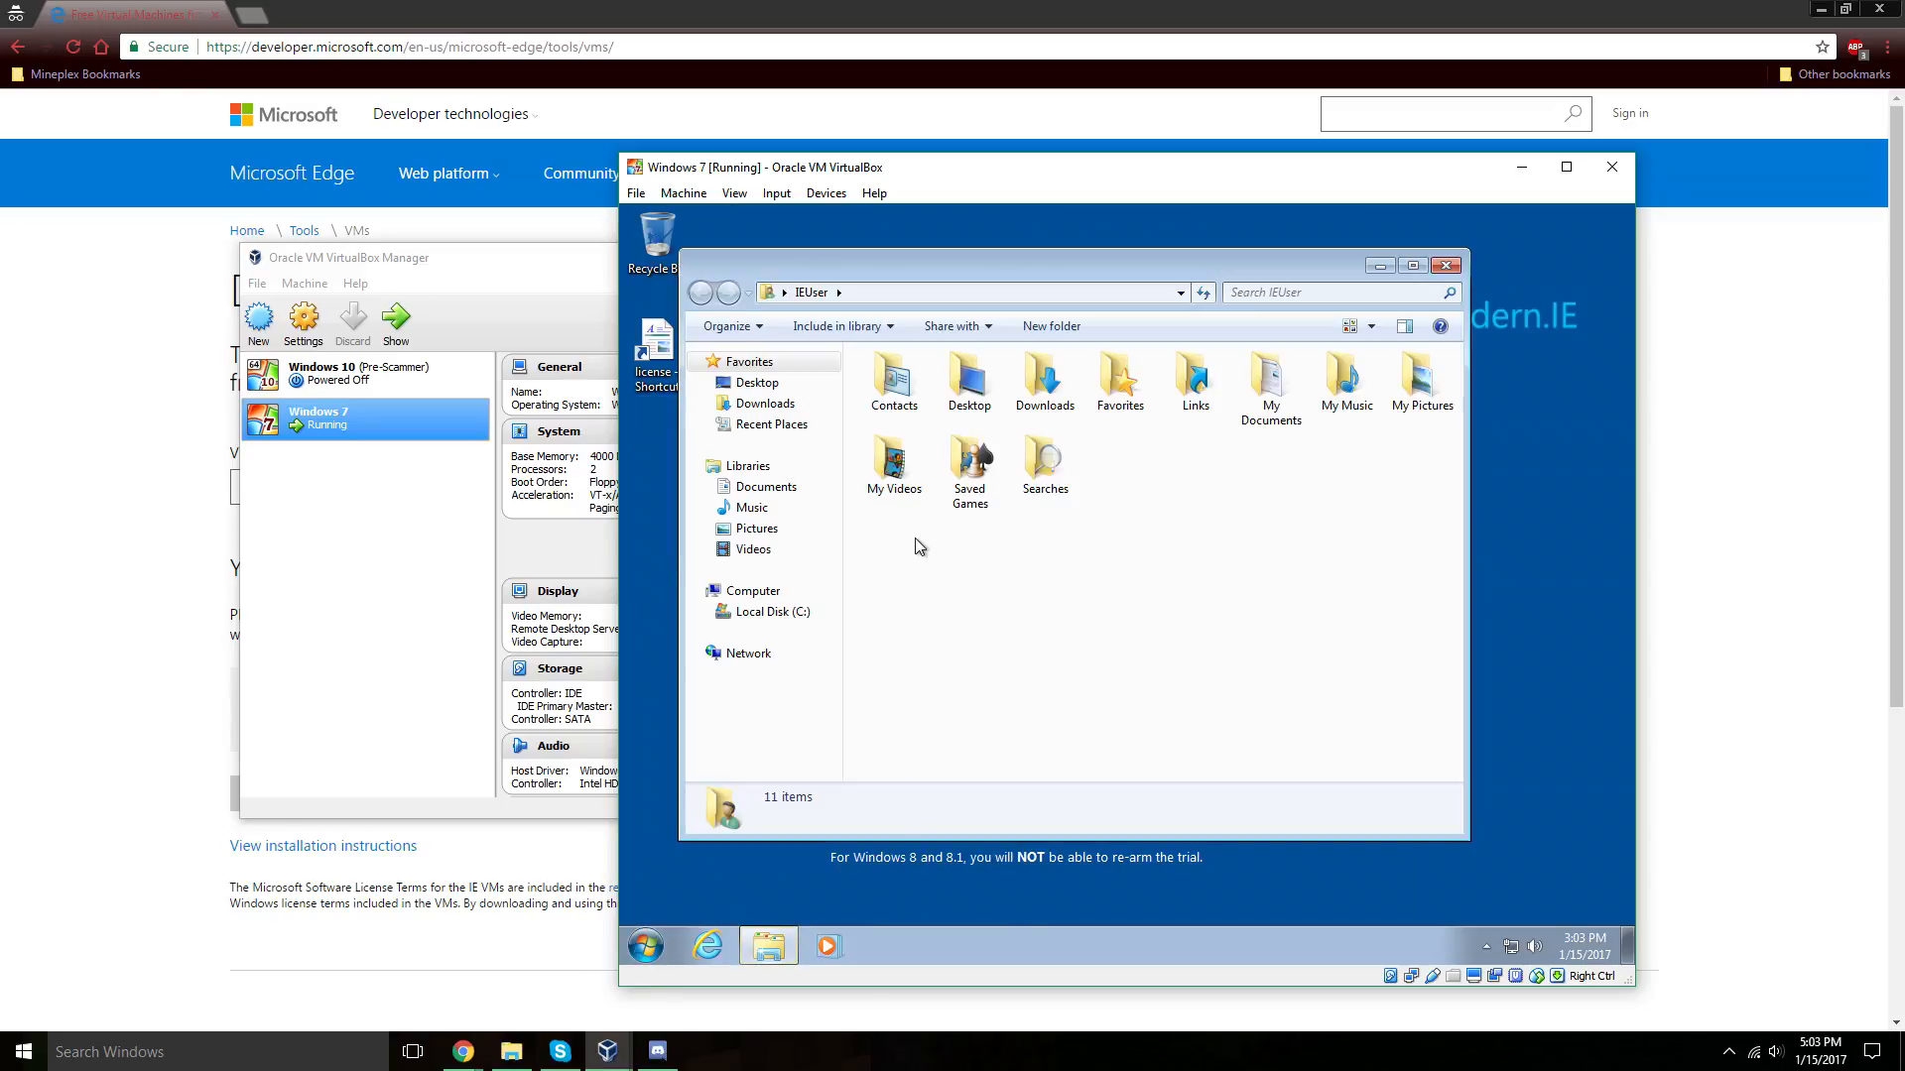
left_click(1446, 265)
Find User Accounts in the guest by searching for User, and replace the administrator account's name with a new full name.
left_click(650, 945)
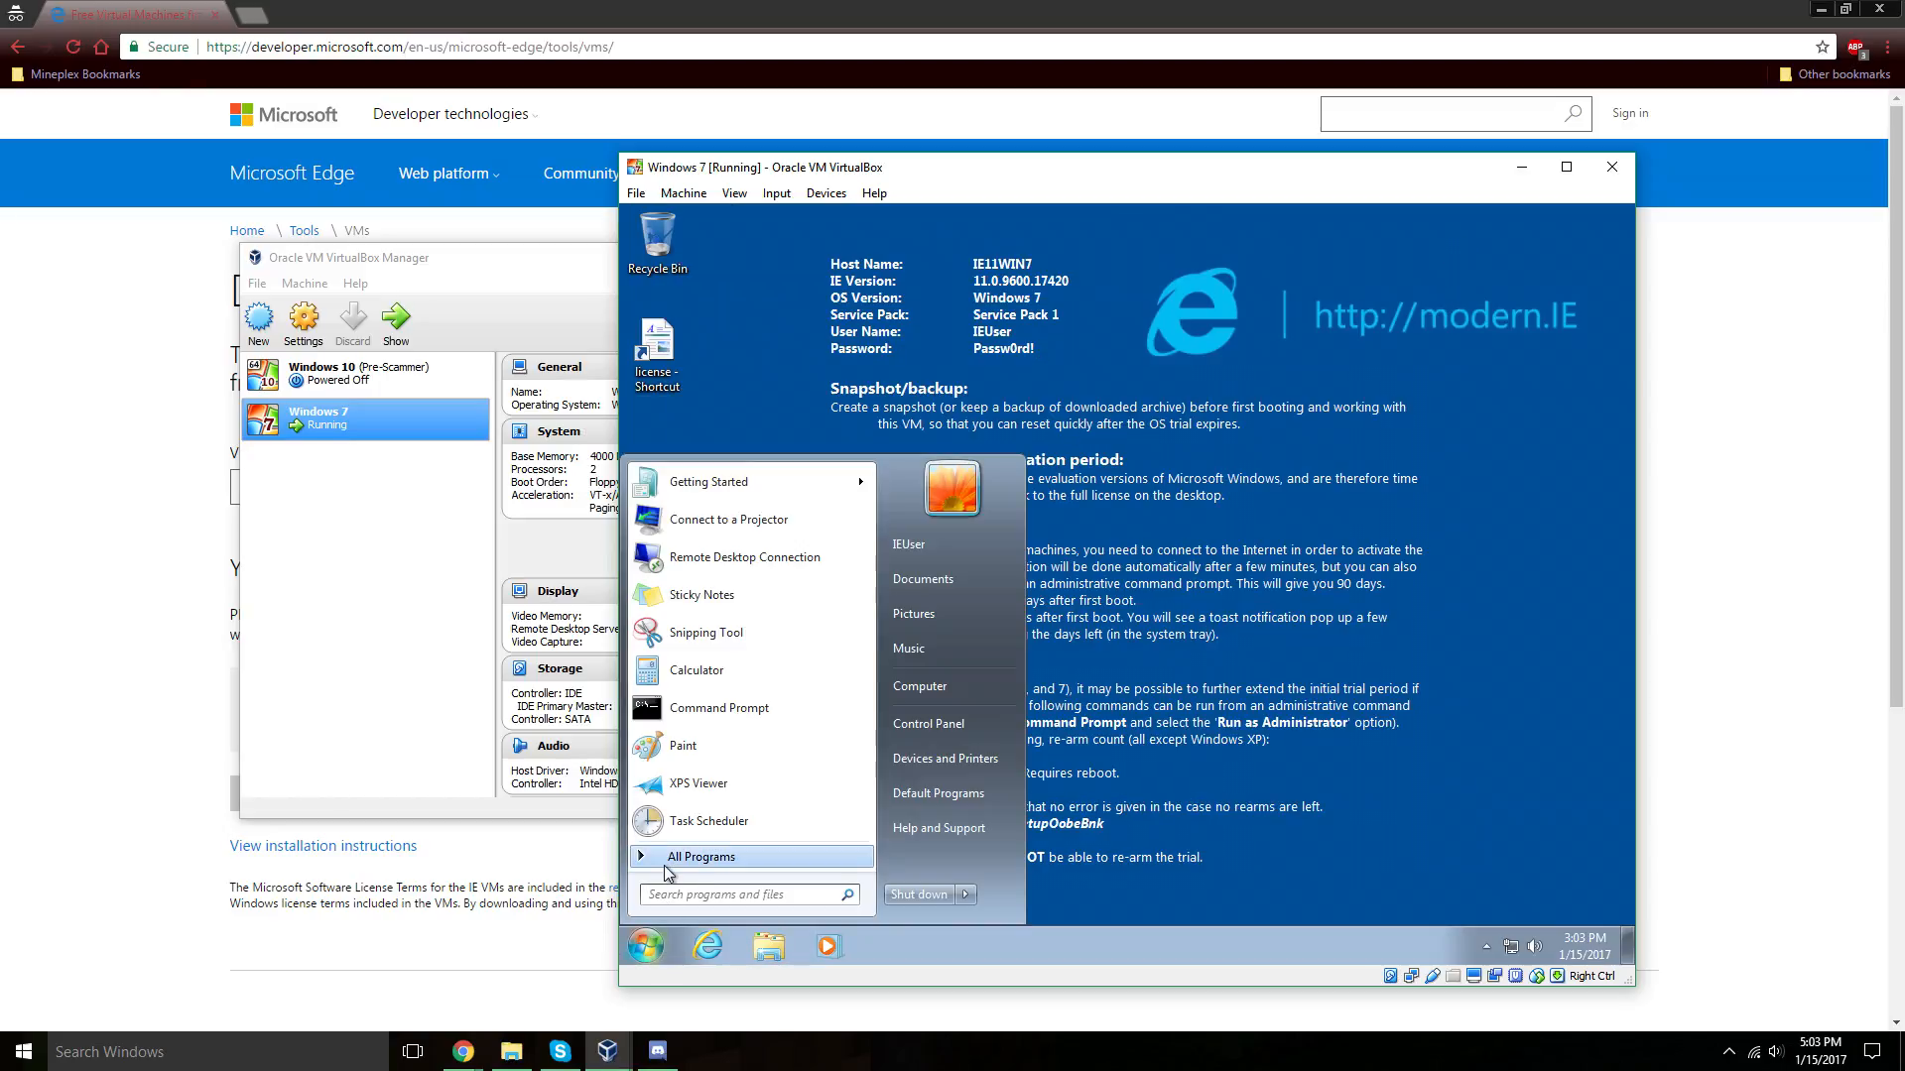
type("User")
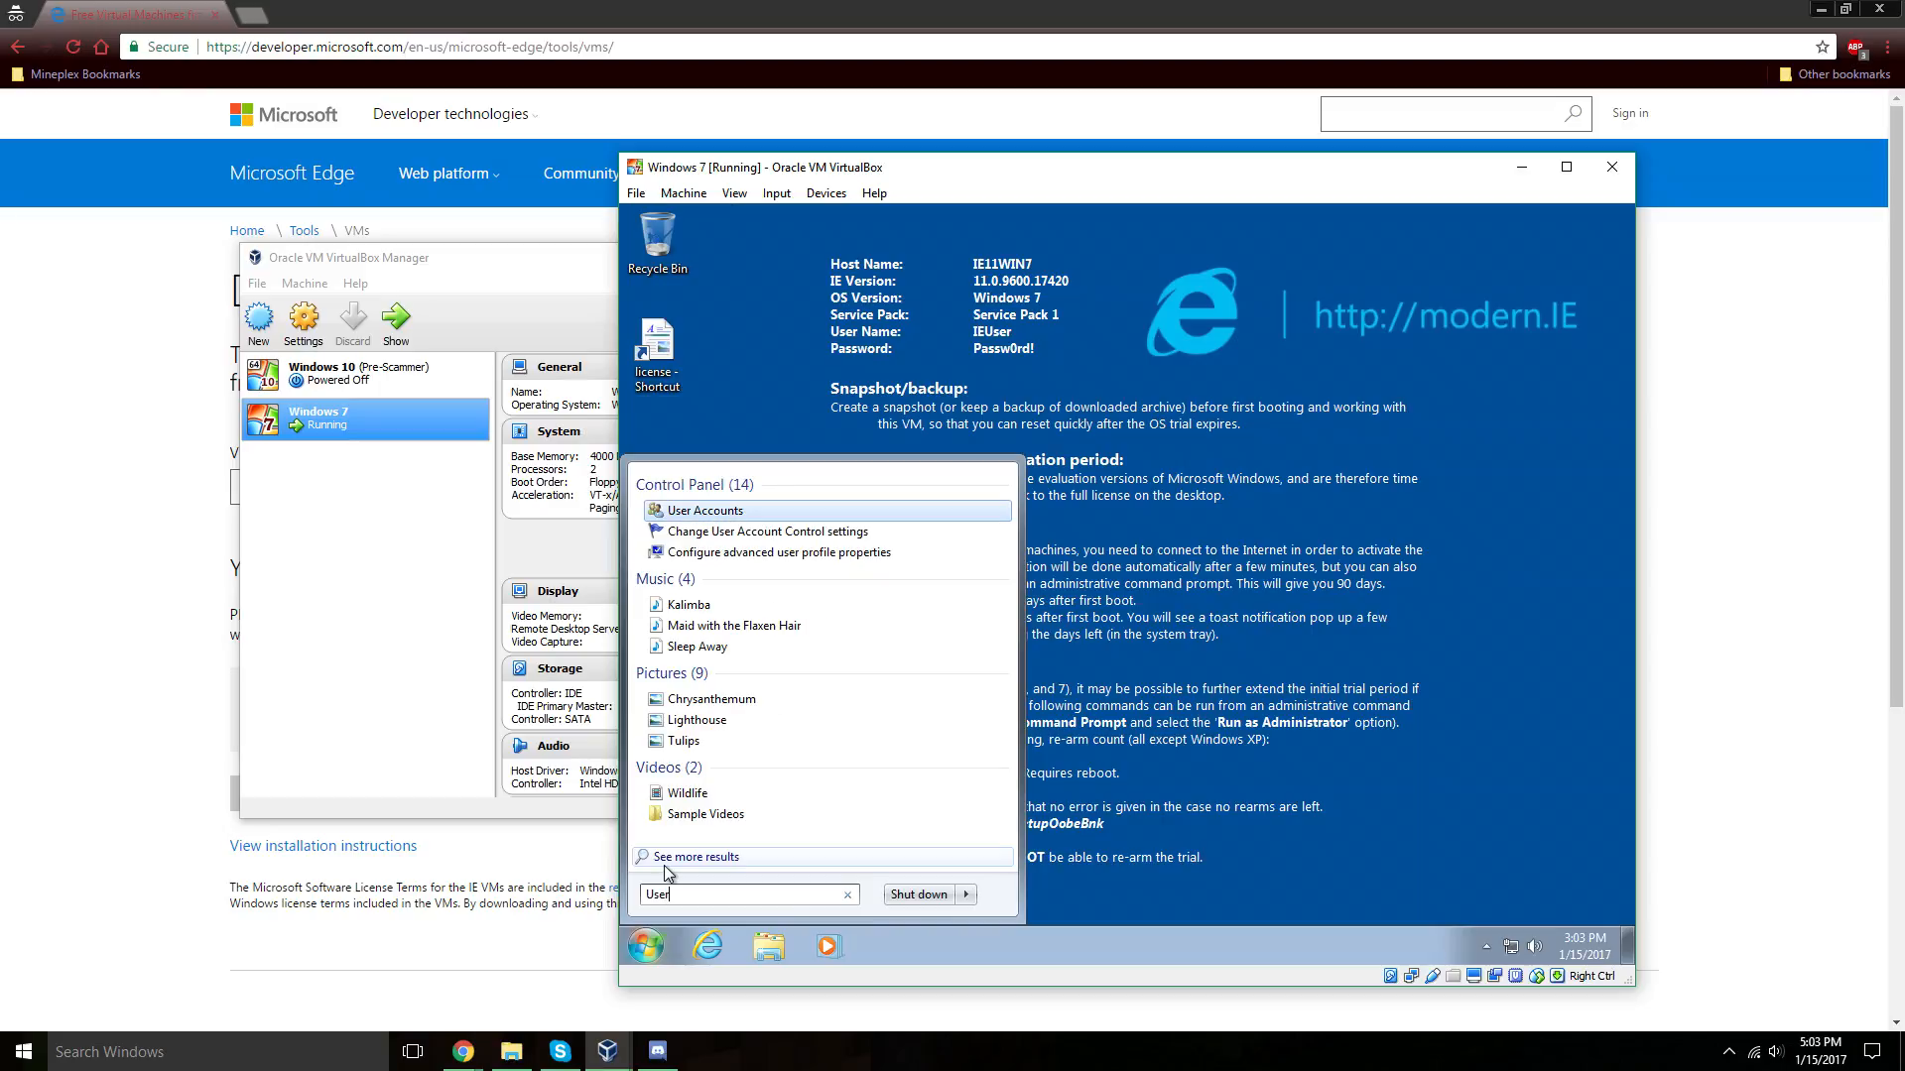
left_click(699, 516)
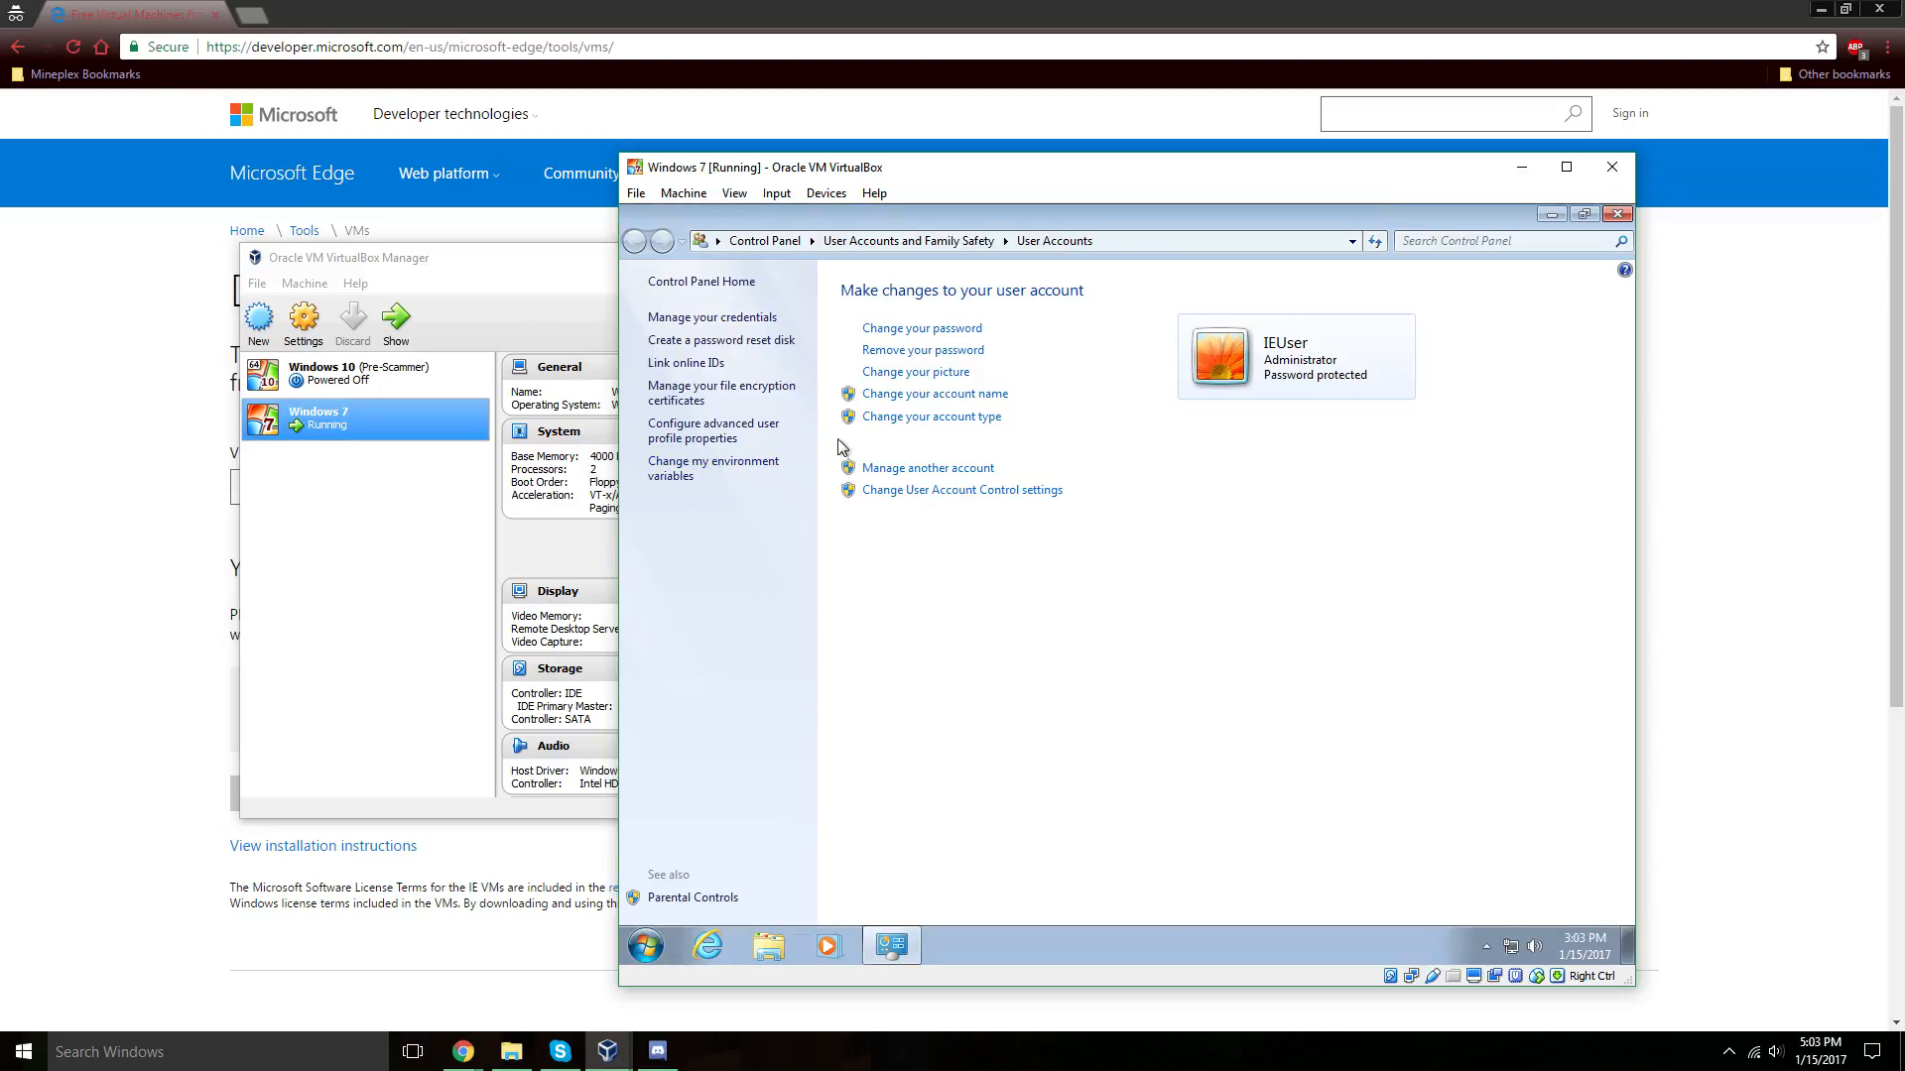
left_click(930, 395)
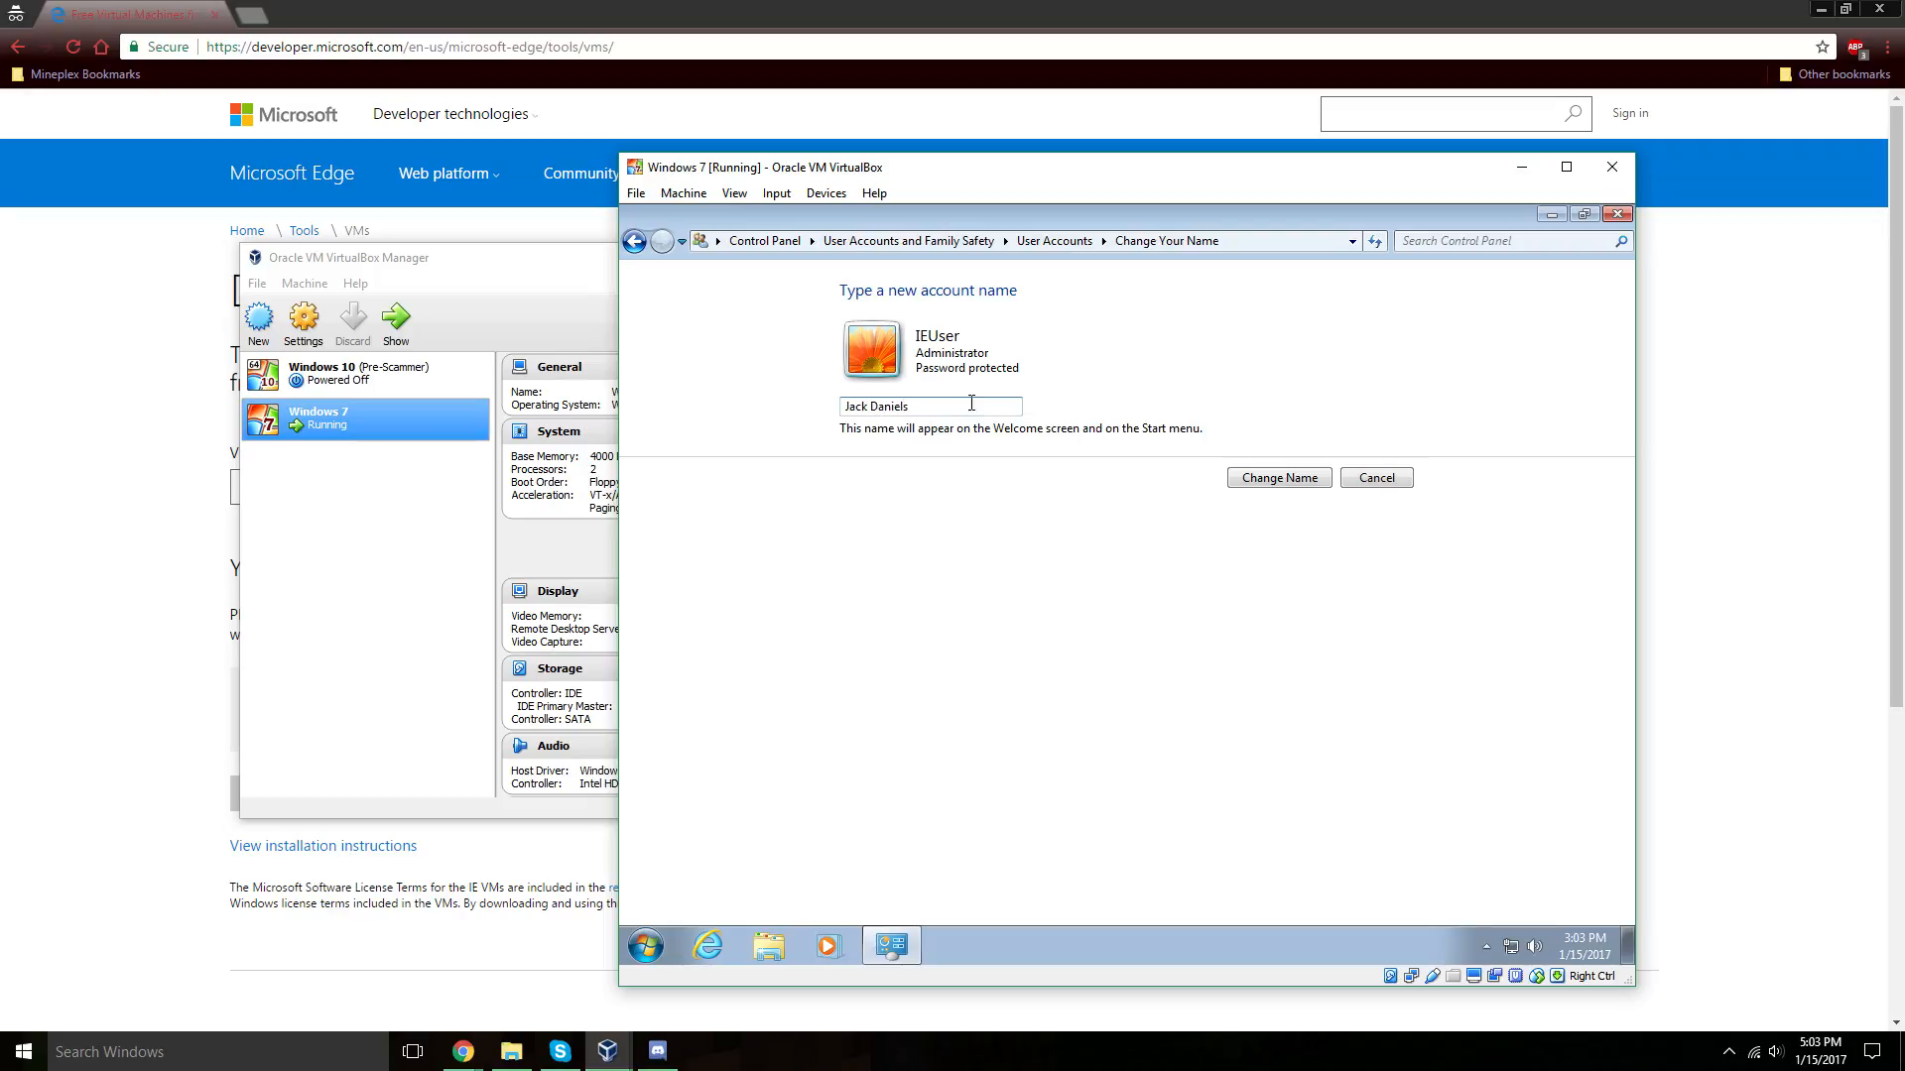
left_click(1280, 480)
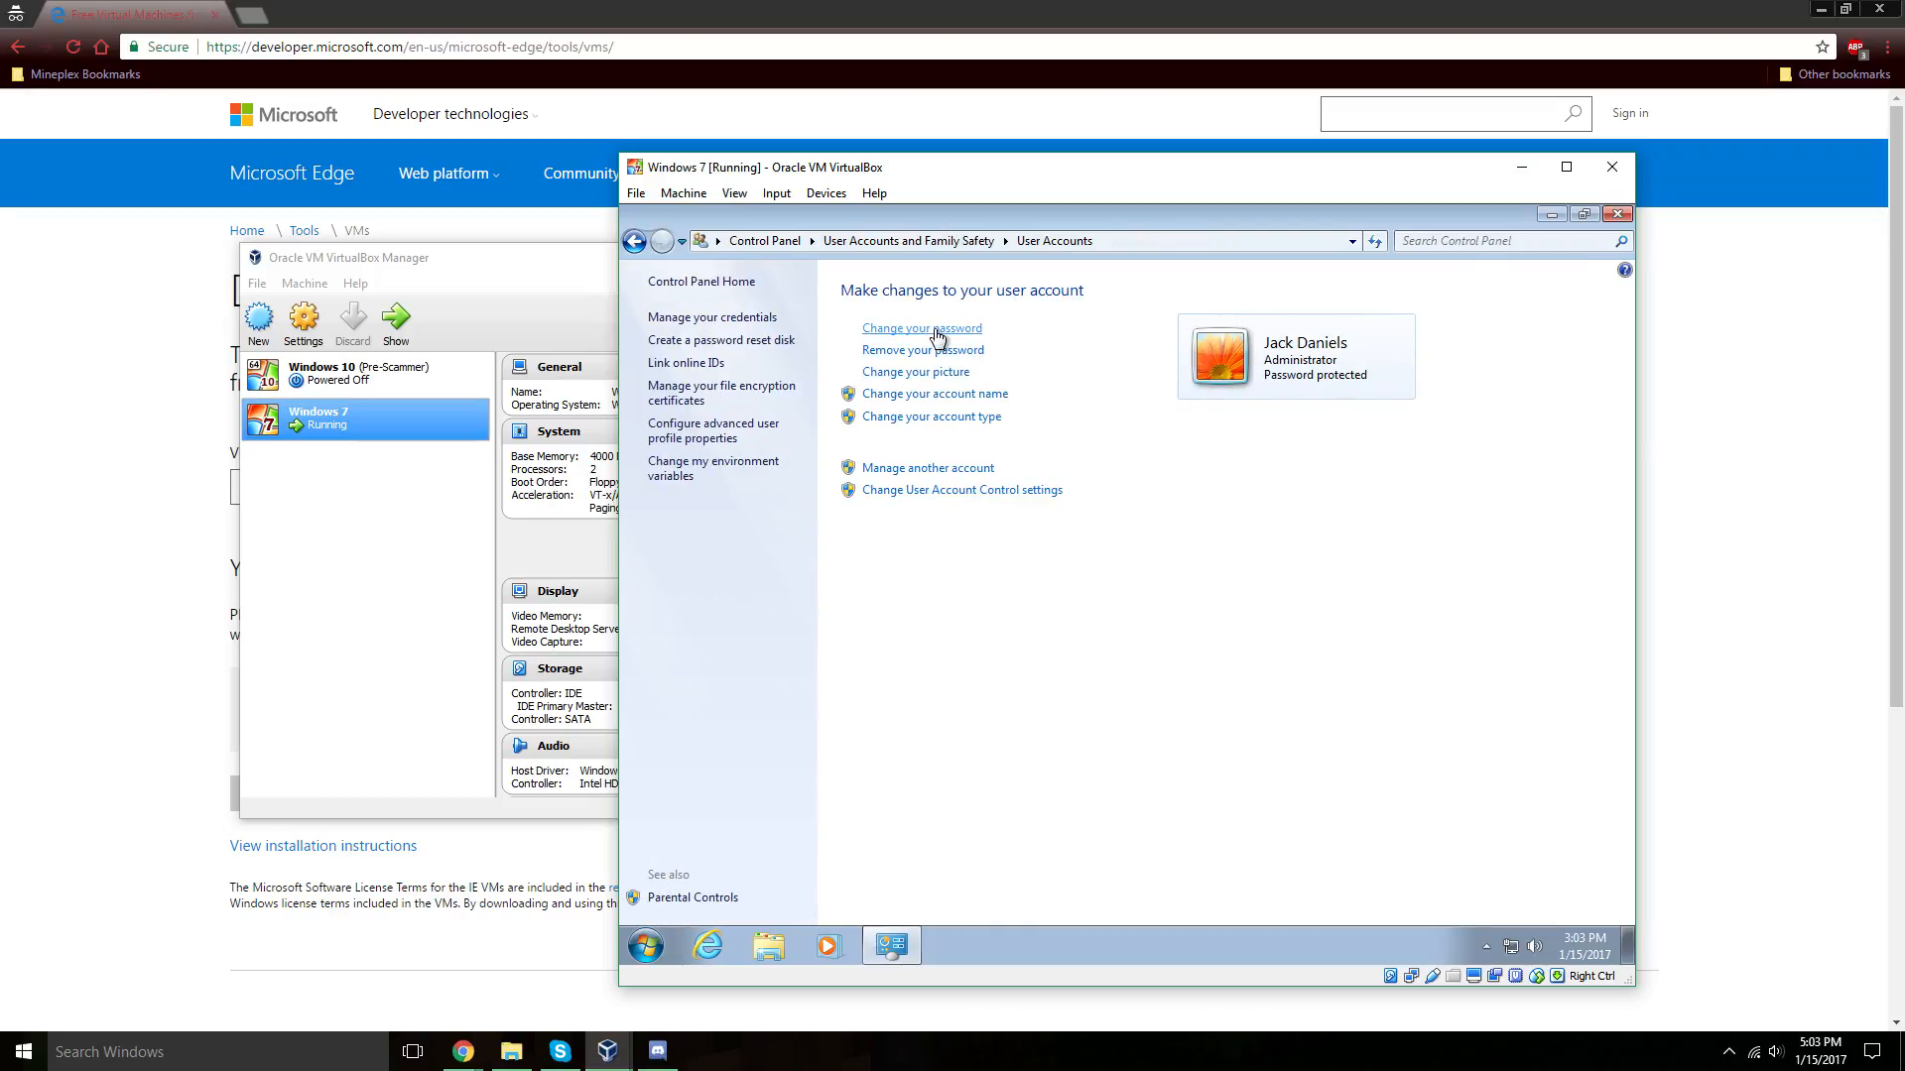
Open the password change form for the account, reposition its window to reveal the wallpaper credentials, and enter the current password.
left_click(936, 331)
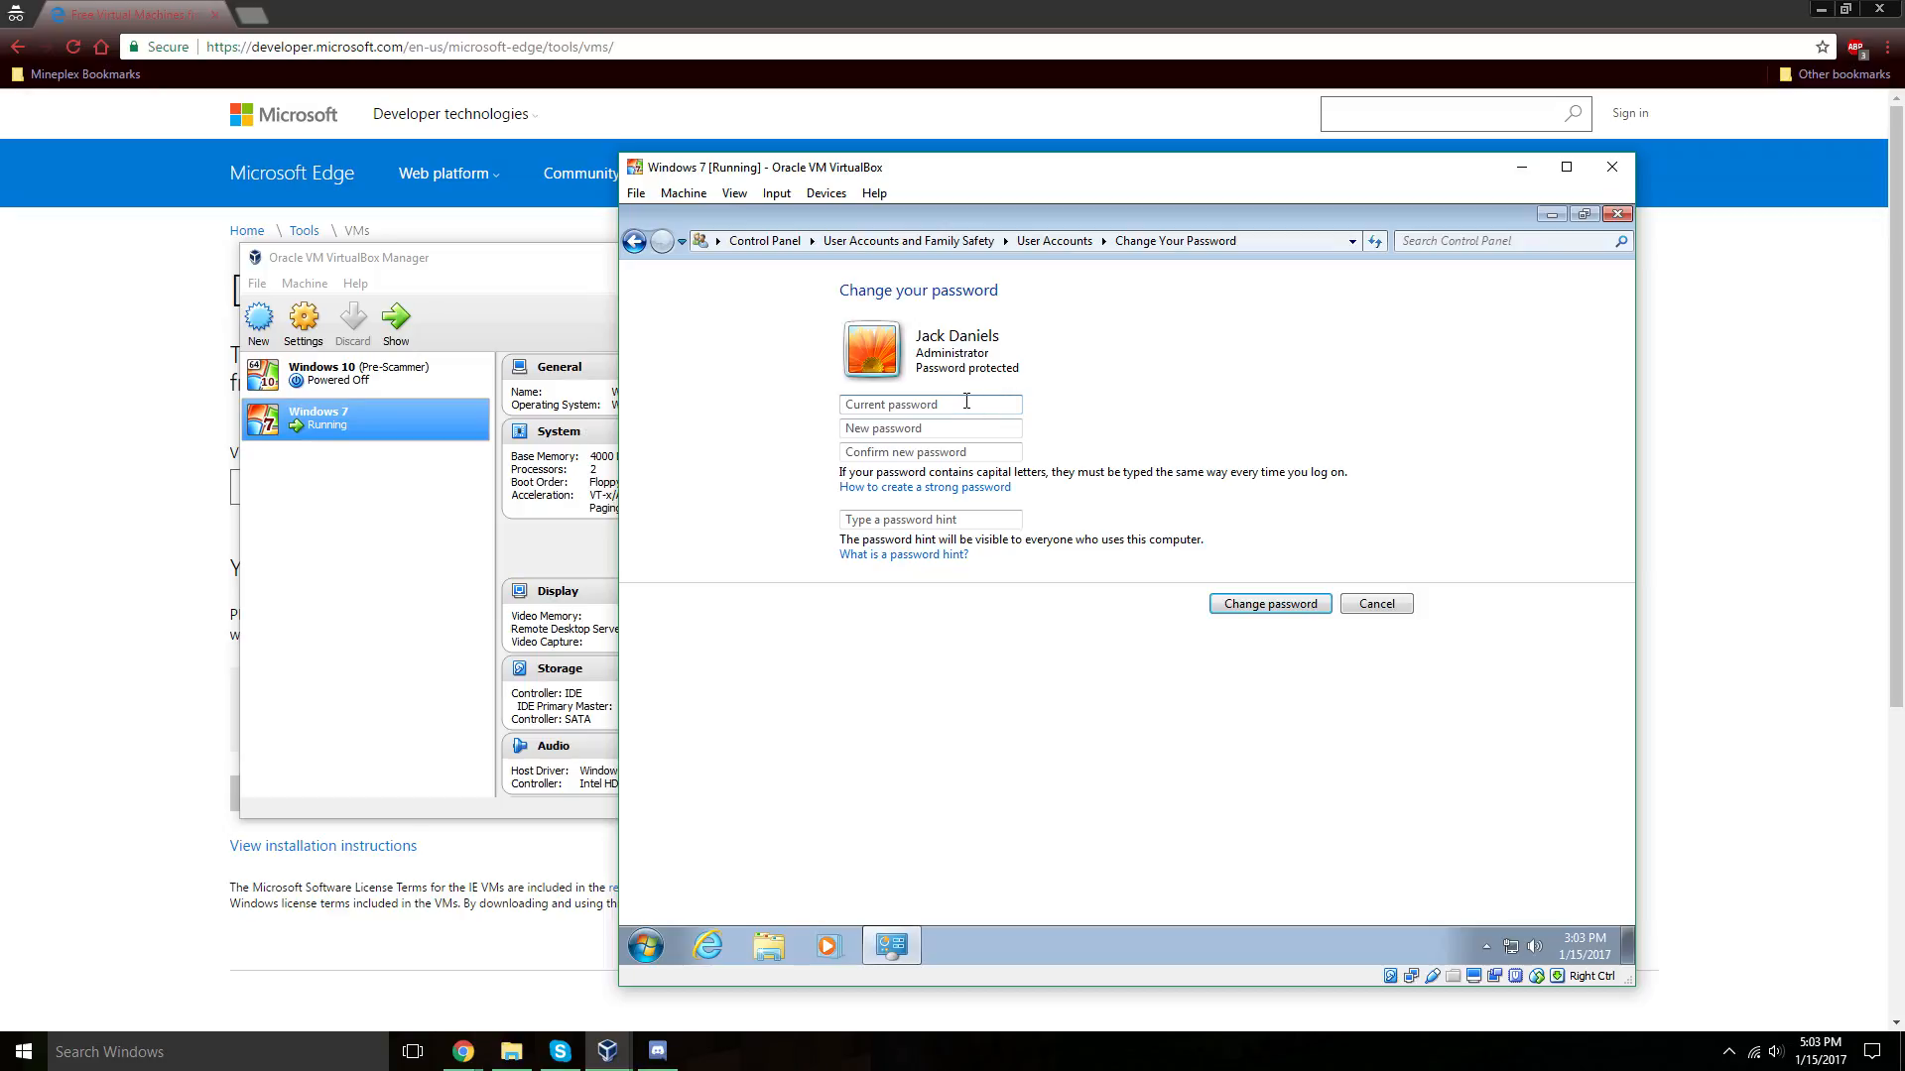
double_click(1034, 216)
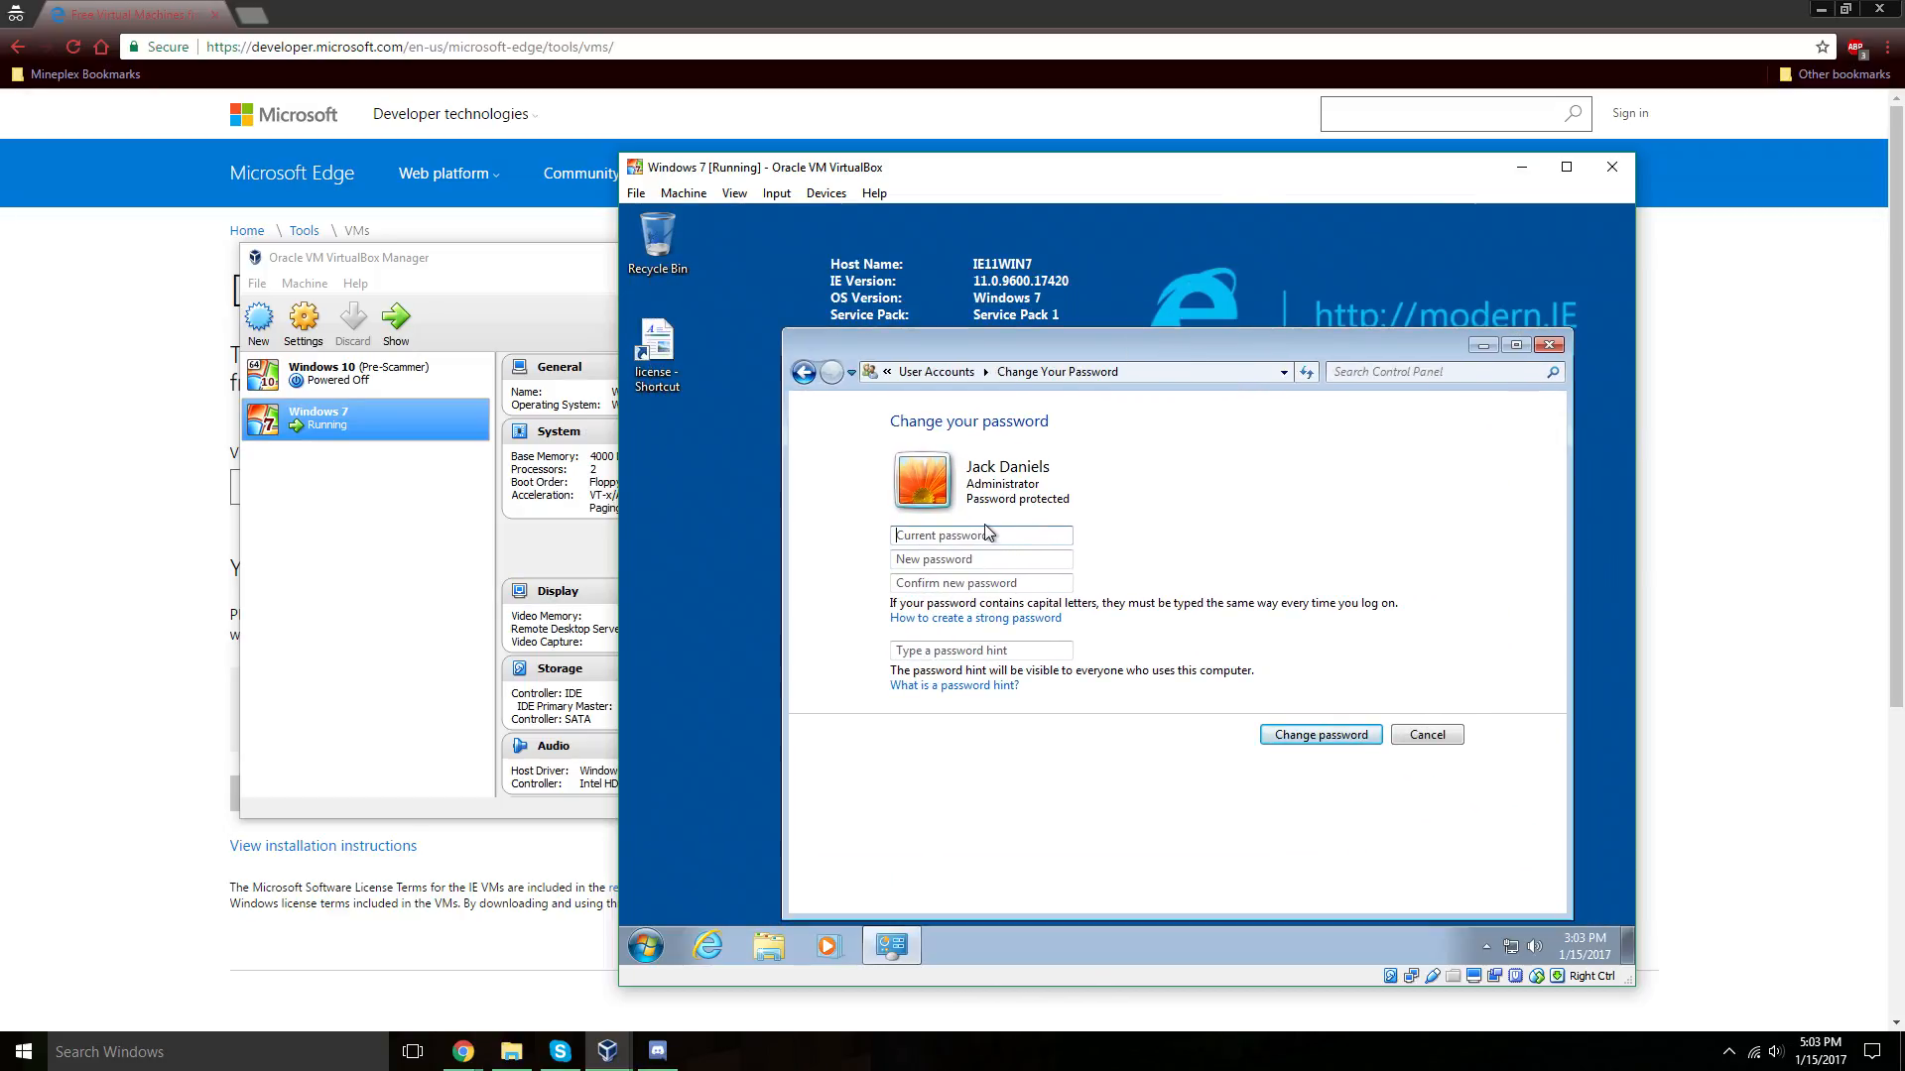
left_click_drag(1022, 350, 956, 490)
left_click(918, 674)
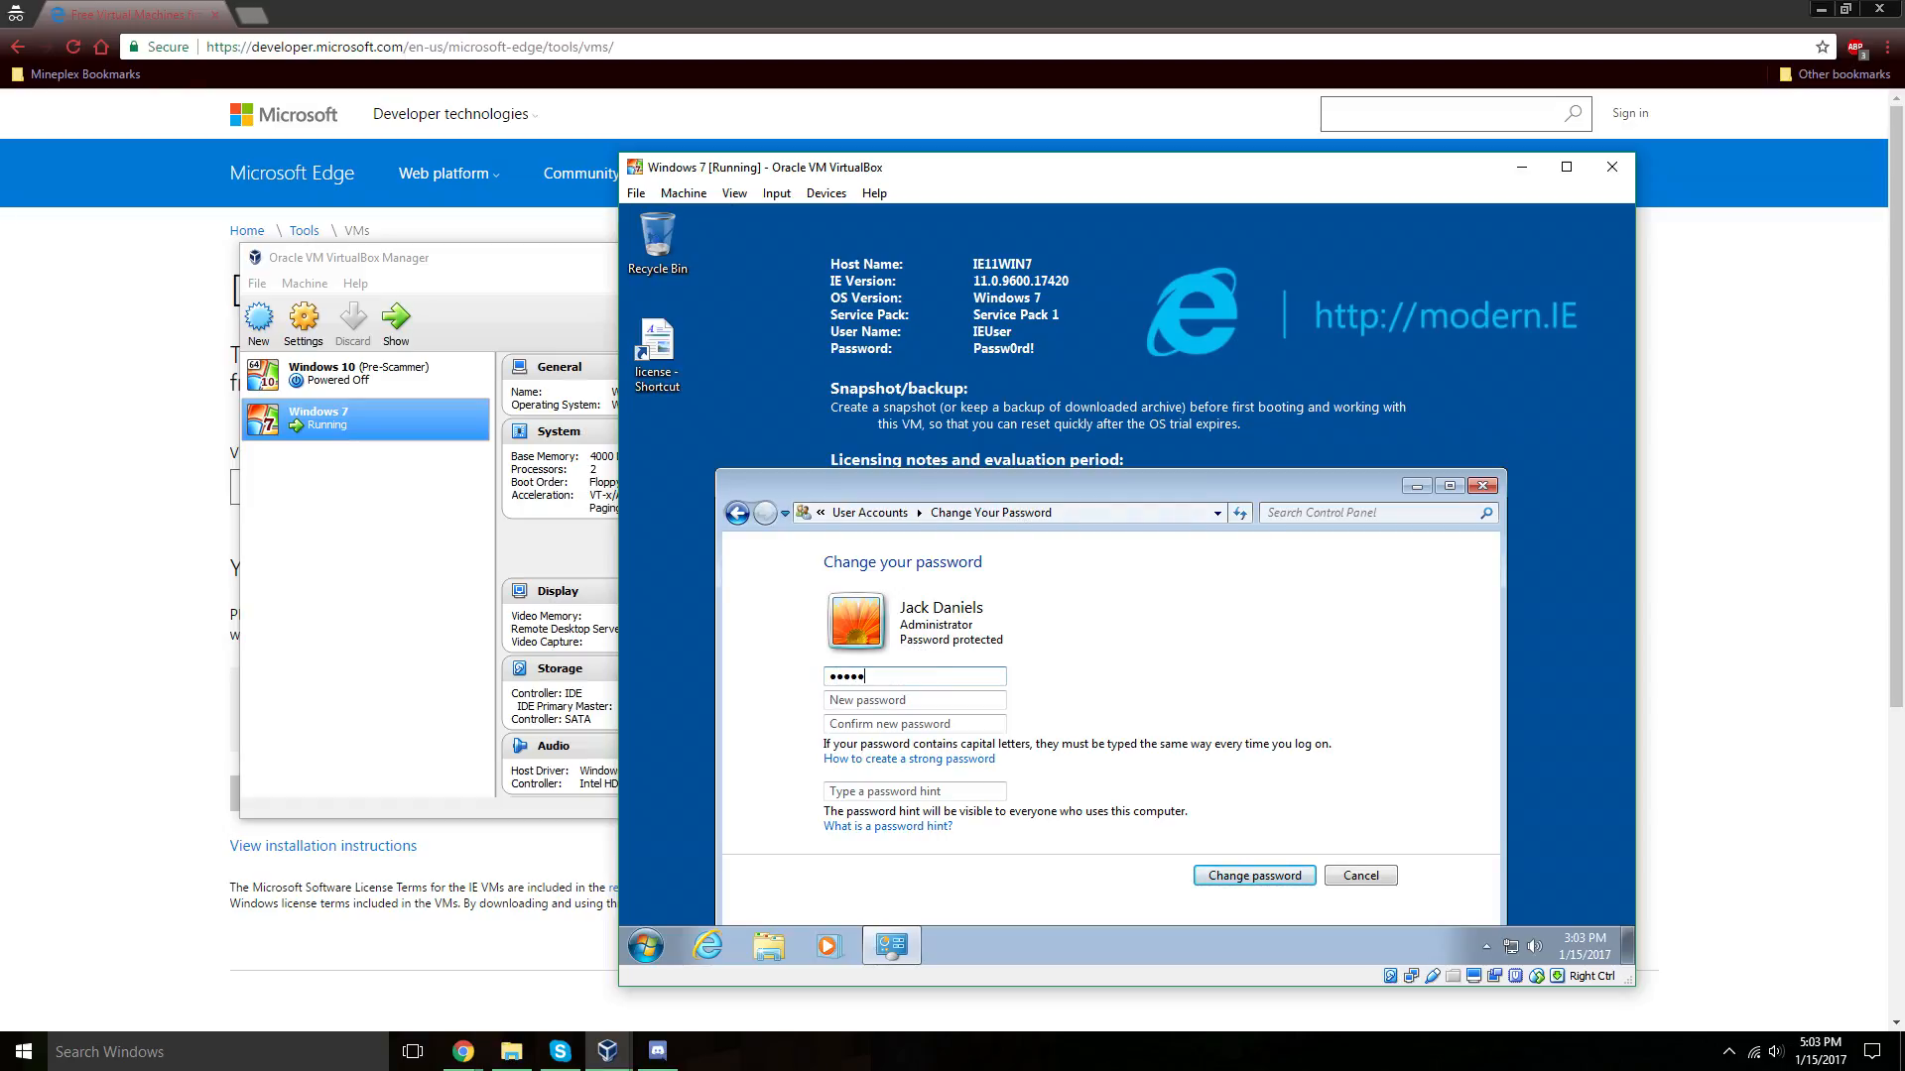
Enter the new account password and repeat it in the confirmation field.
key("Tab")
type("p•••••")
key("ctrl+a")
type("•••")
key("Tab")
type("••")
type("!")
Enter a password hint, apply the password change and close the User Accounts window.
key("Tab")
type("Ma")
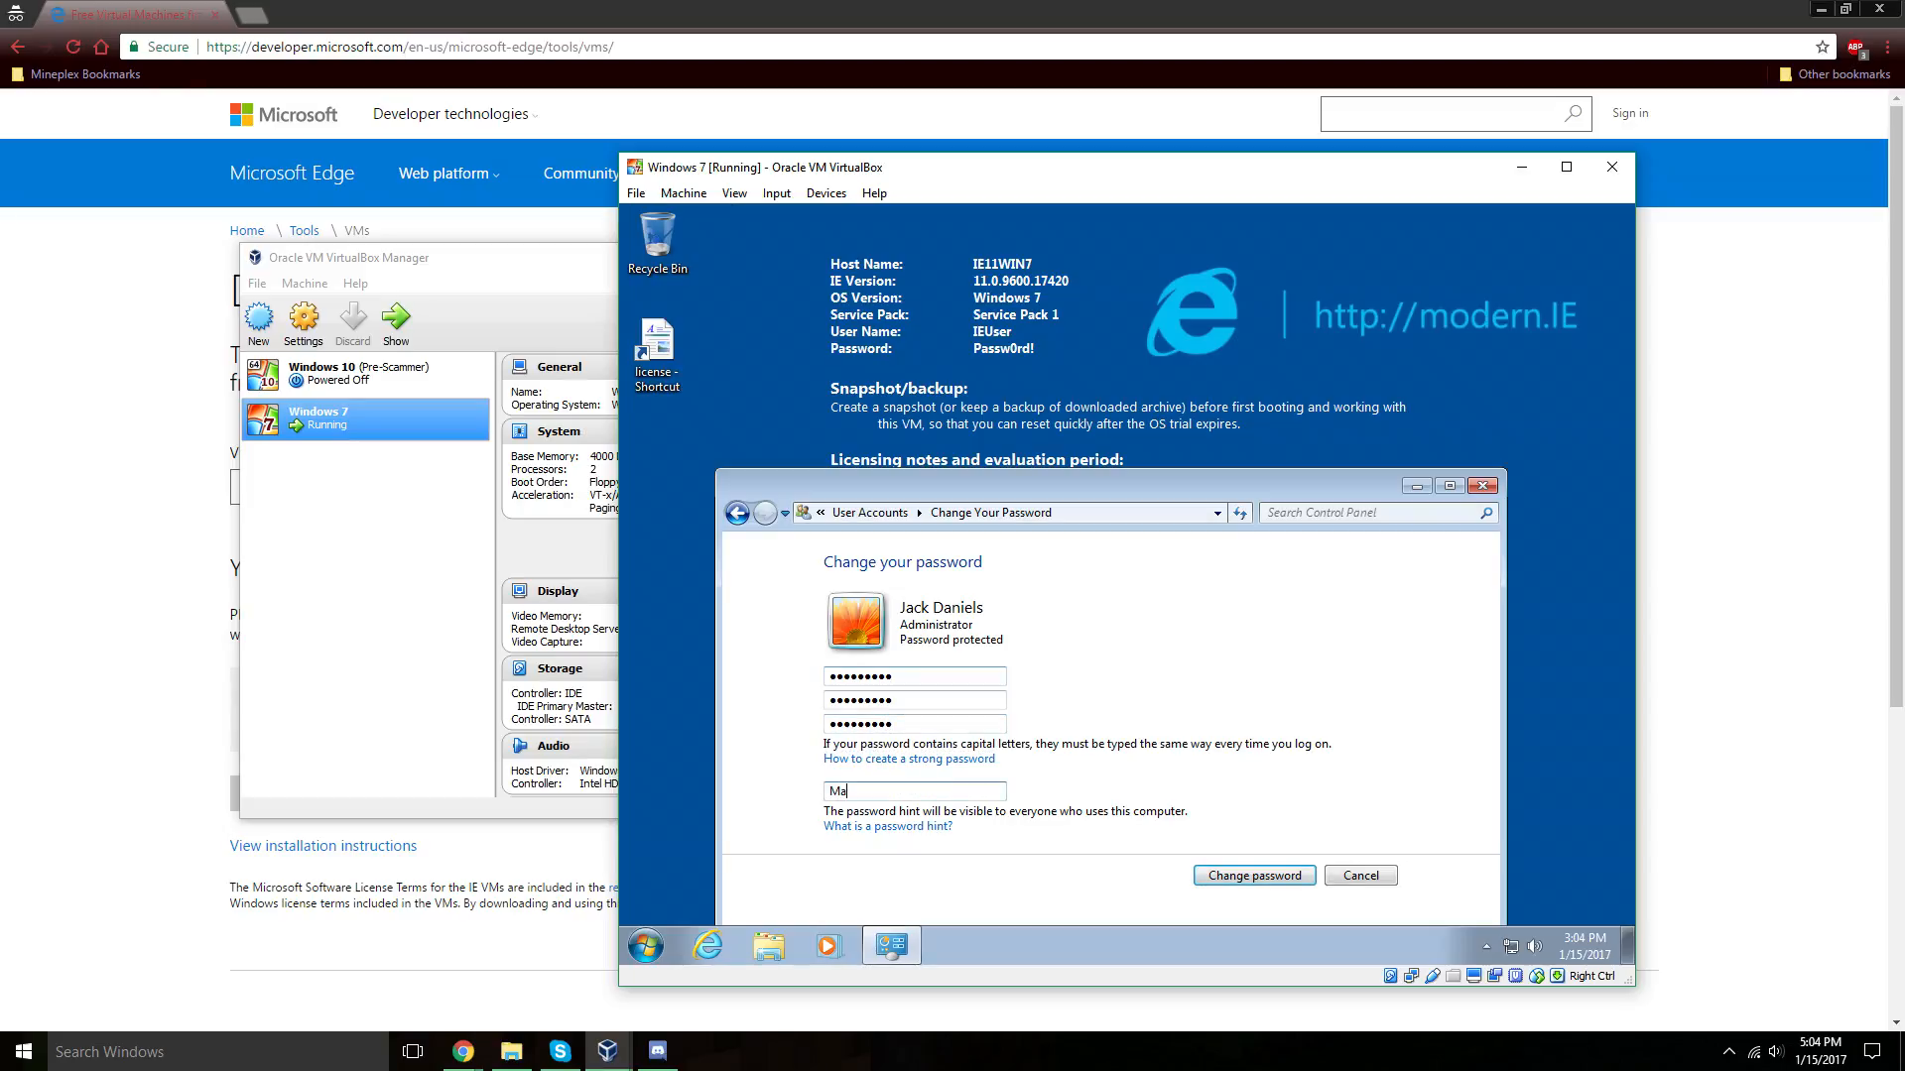
type("darchopd")
left_click_drag(1109, 493, 1189, 255)
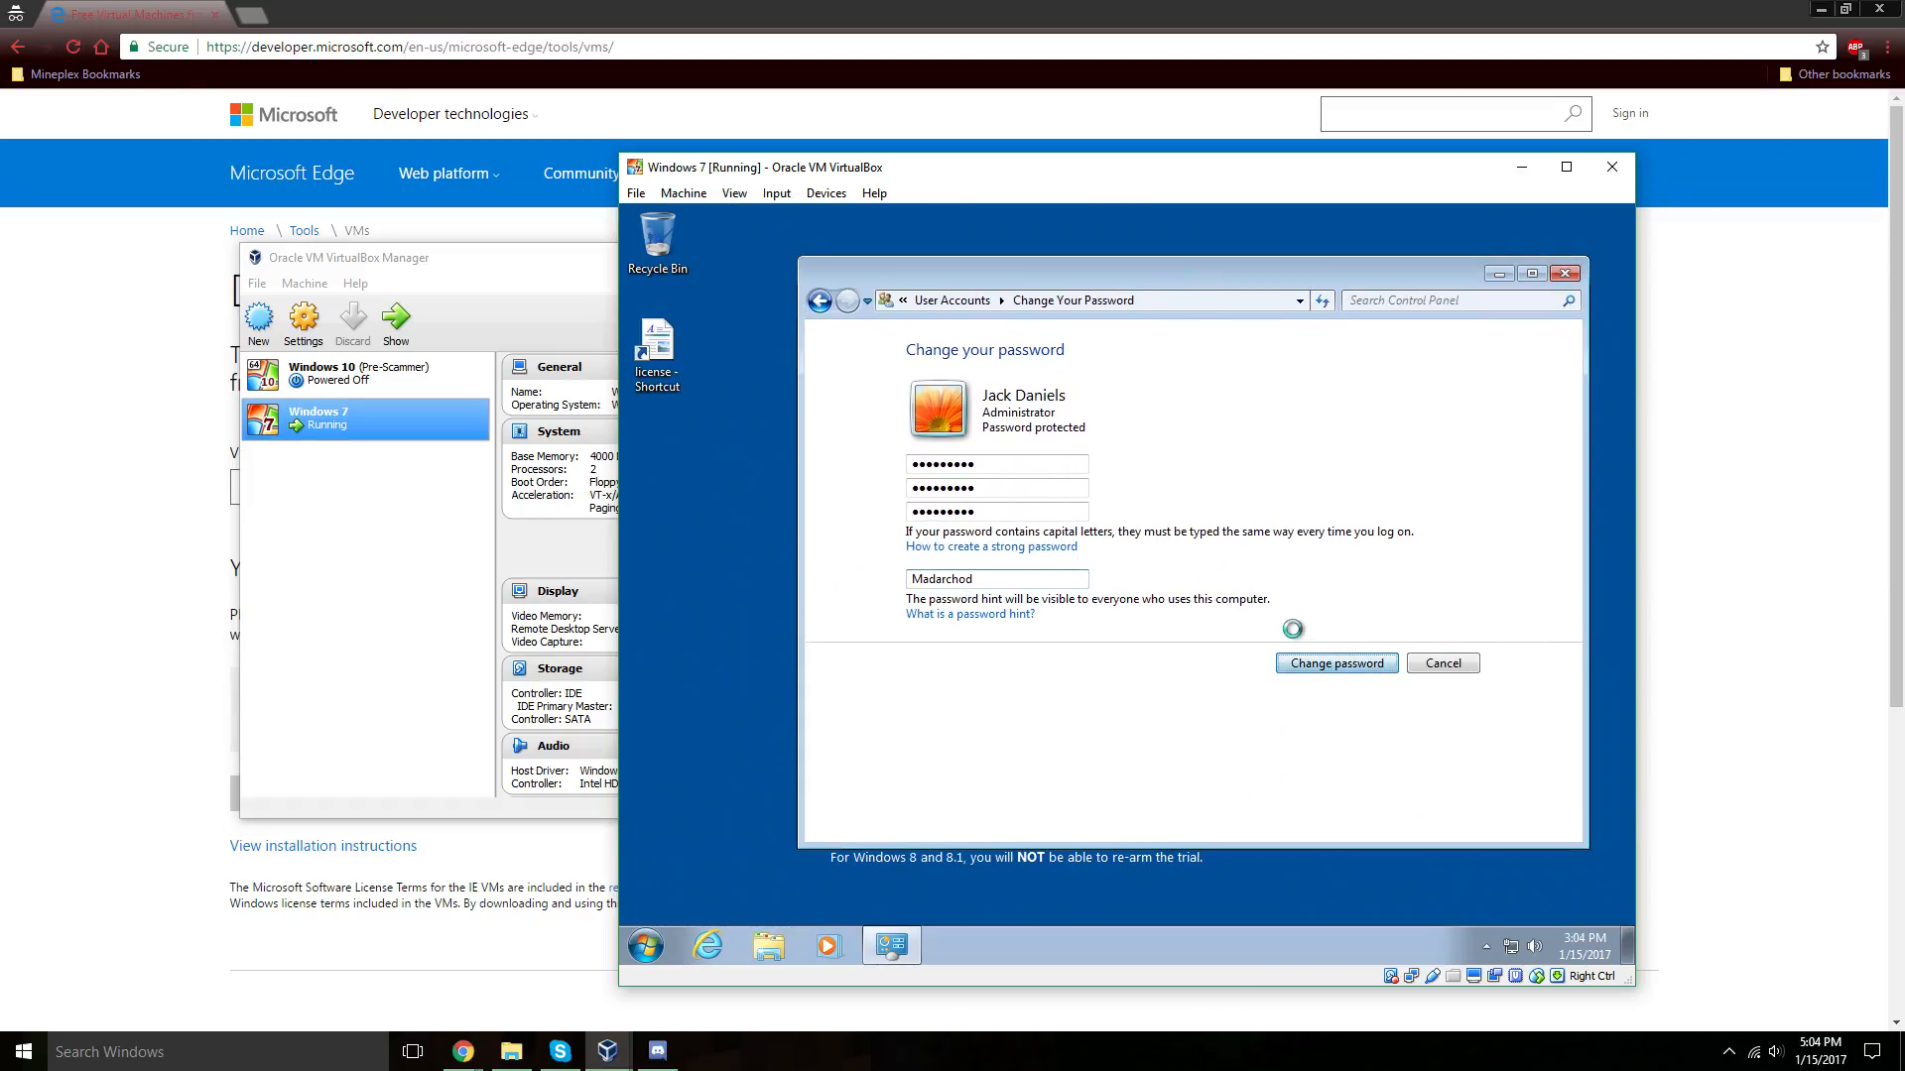
left_click(1387, 661)
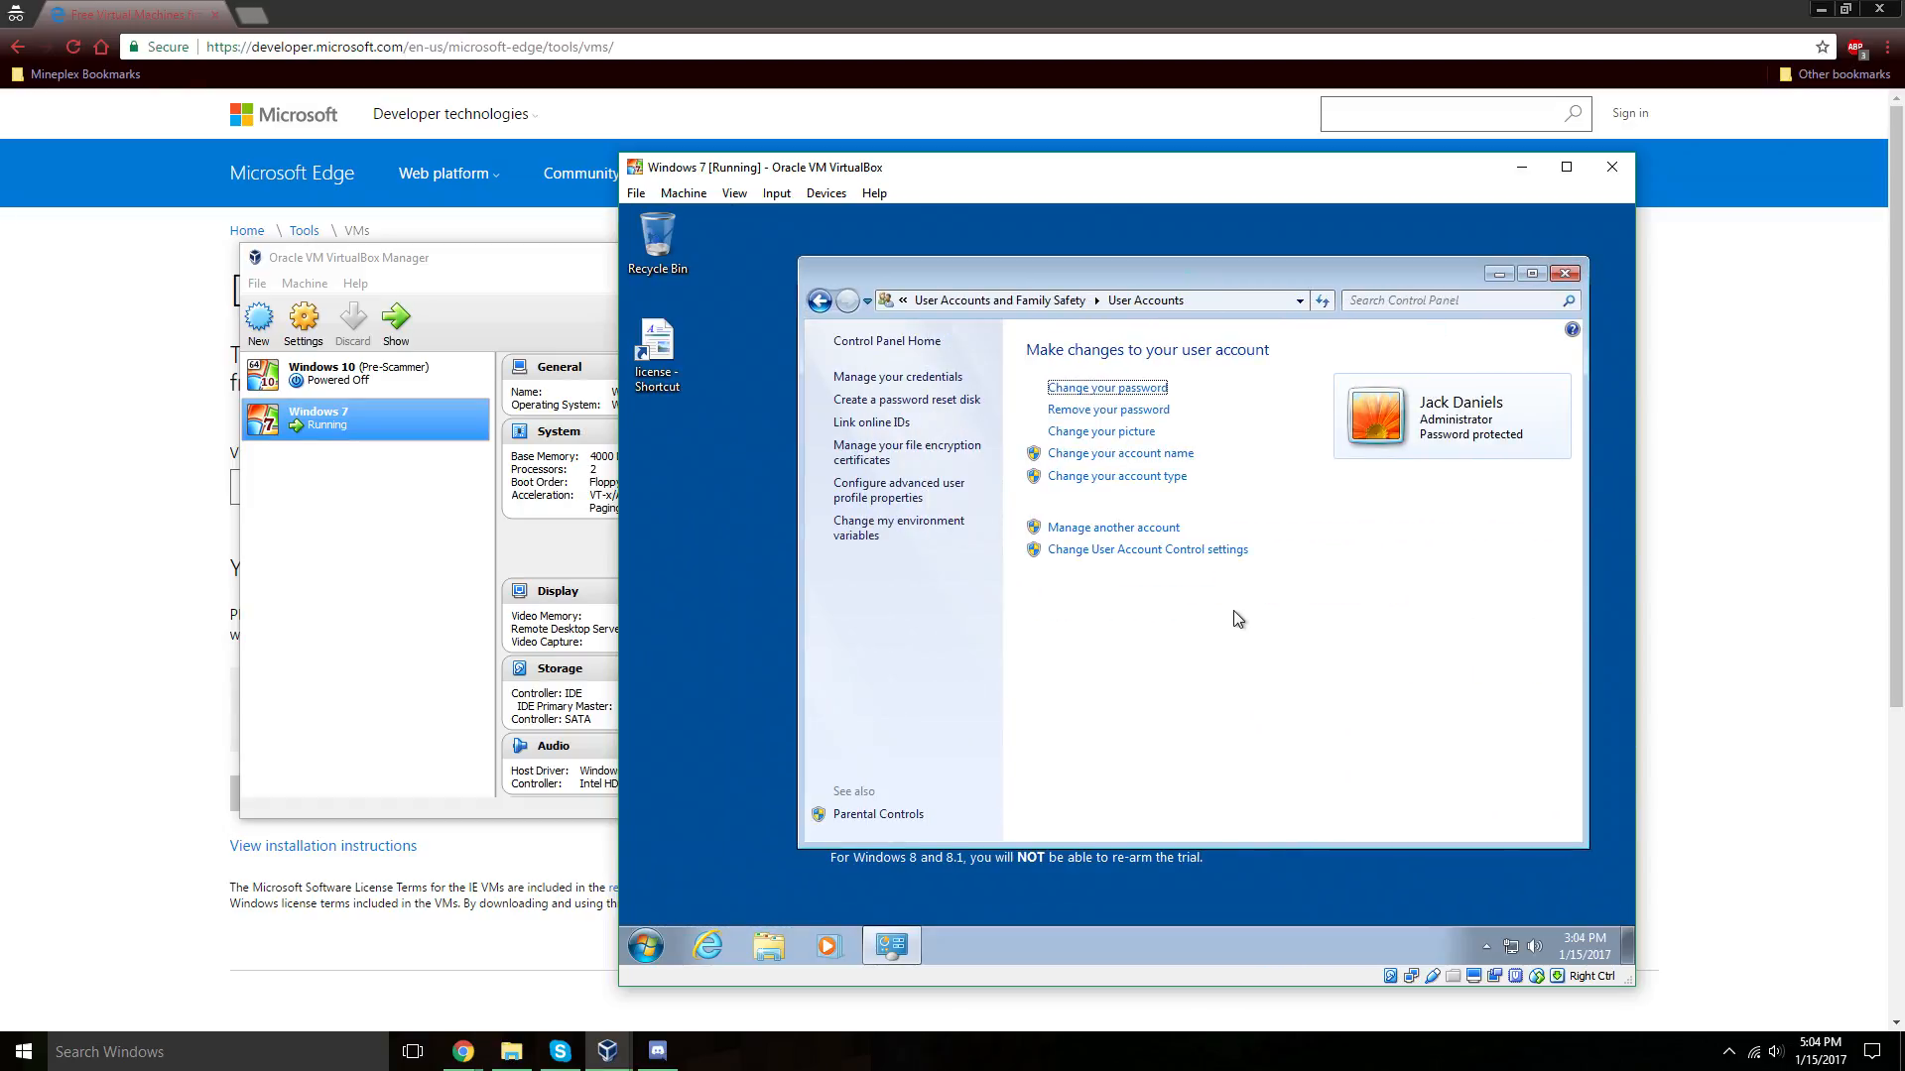
left_click(1531, 274)
left_click(1619, 215)
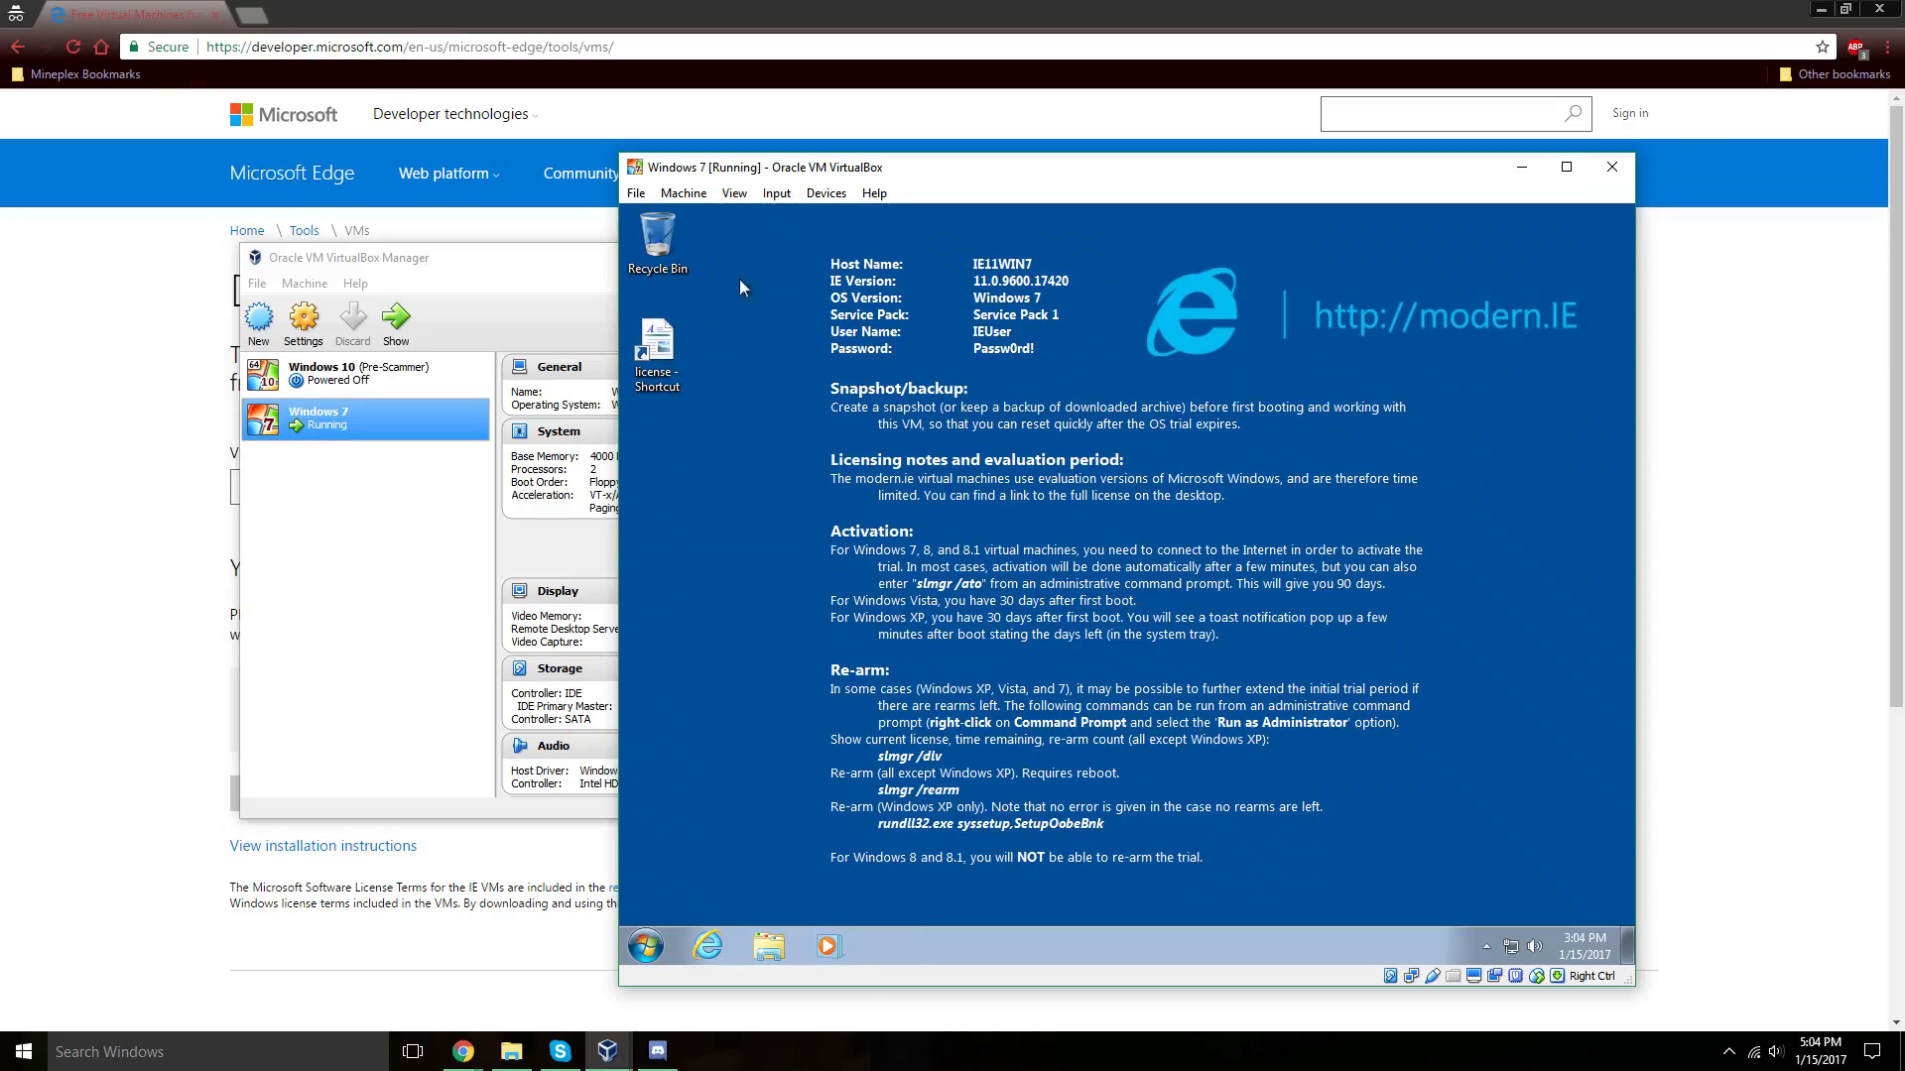
Delete the license shortcut from the guest's desktop, moving it to the Recycle Bin.
right_click(796, 240)
left_click(746, 255)
left_click(663, 353)
key("Delete")
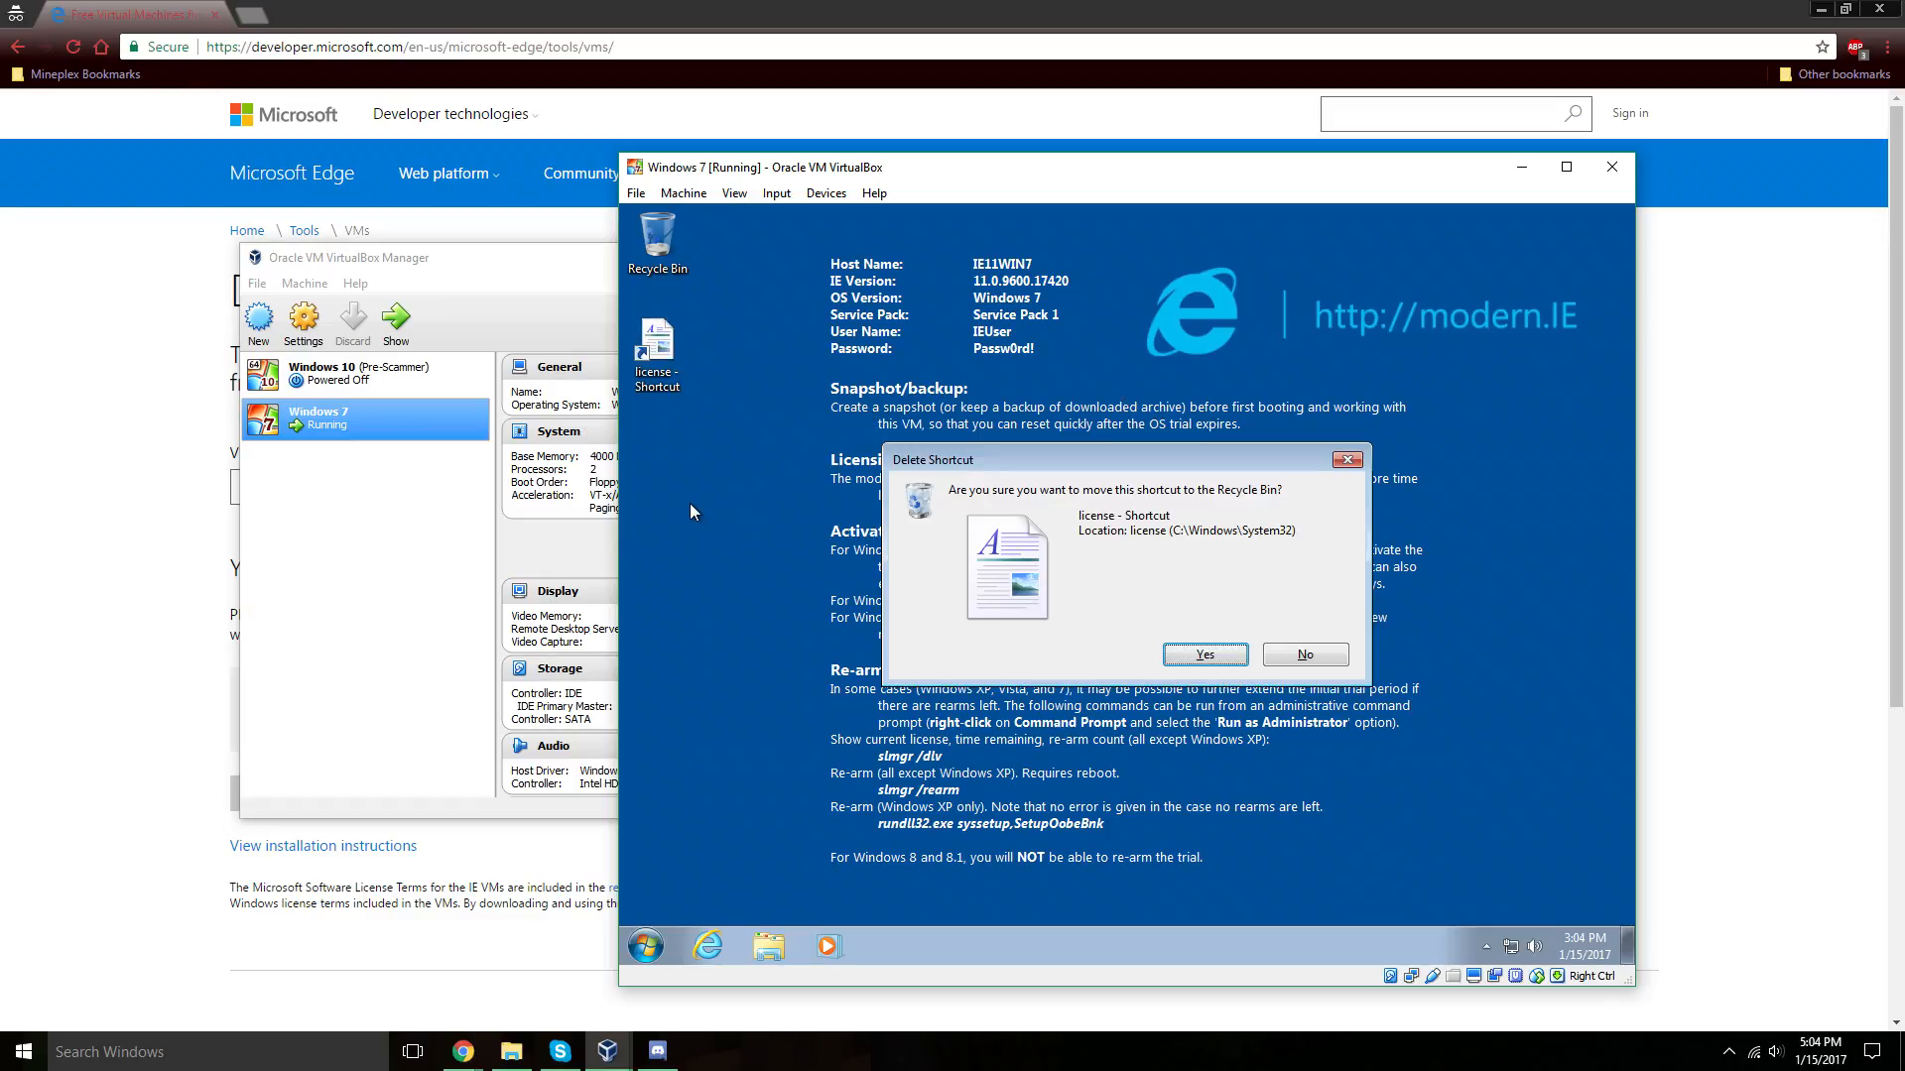
left_click(1216, 653)
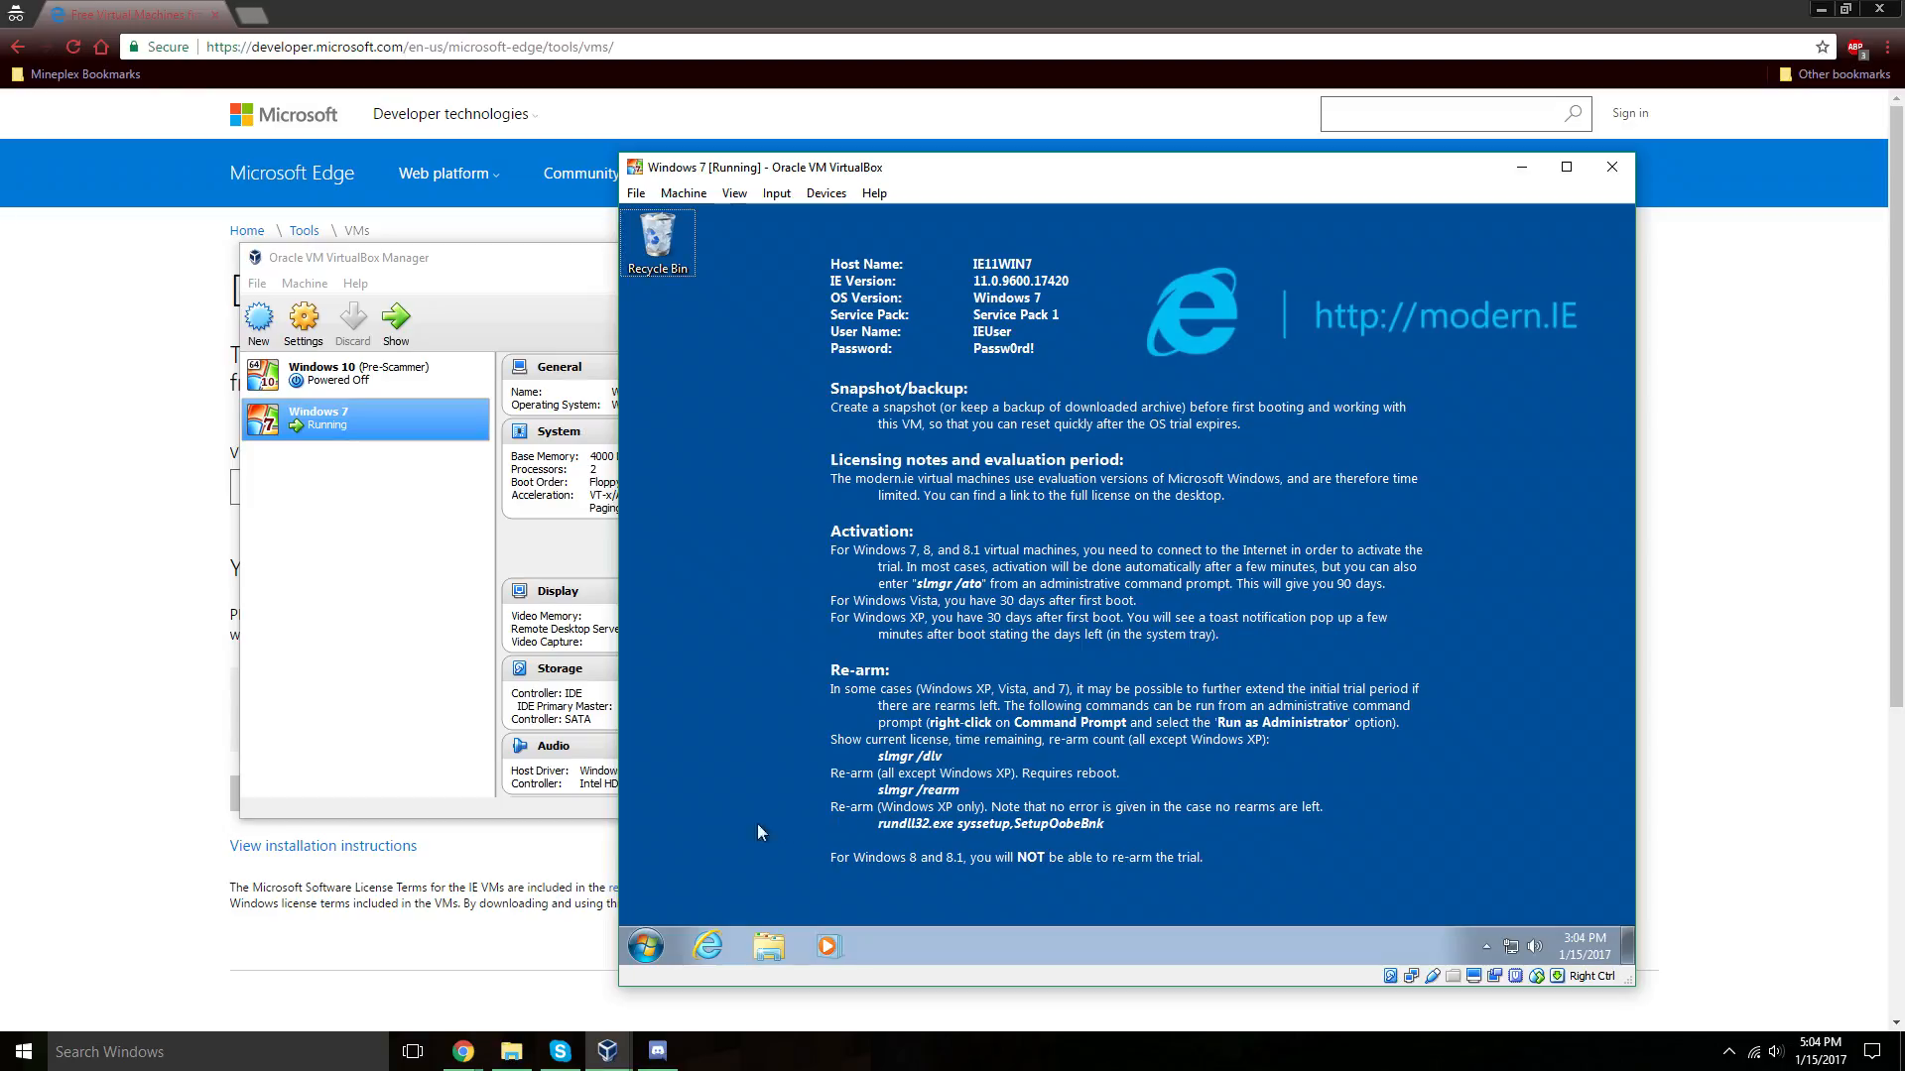
Go to google.com in the guest's Internet Explorer and search for scambaiting tools.
left_click(710, 947)
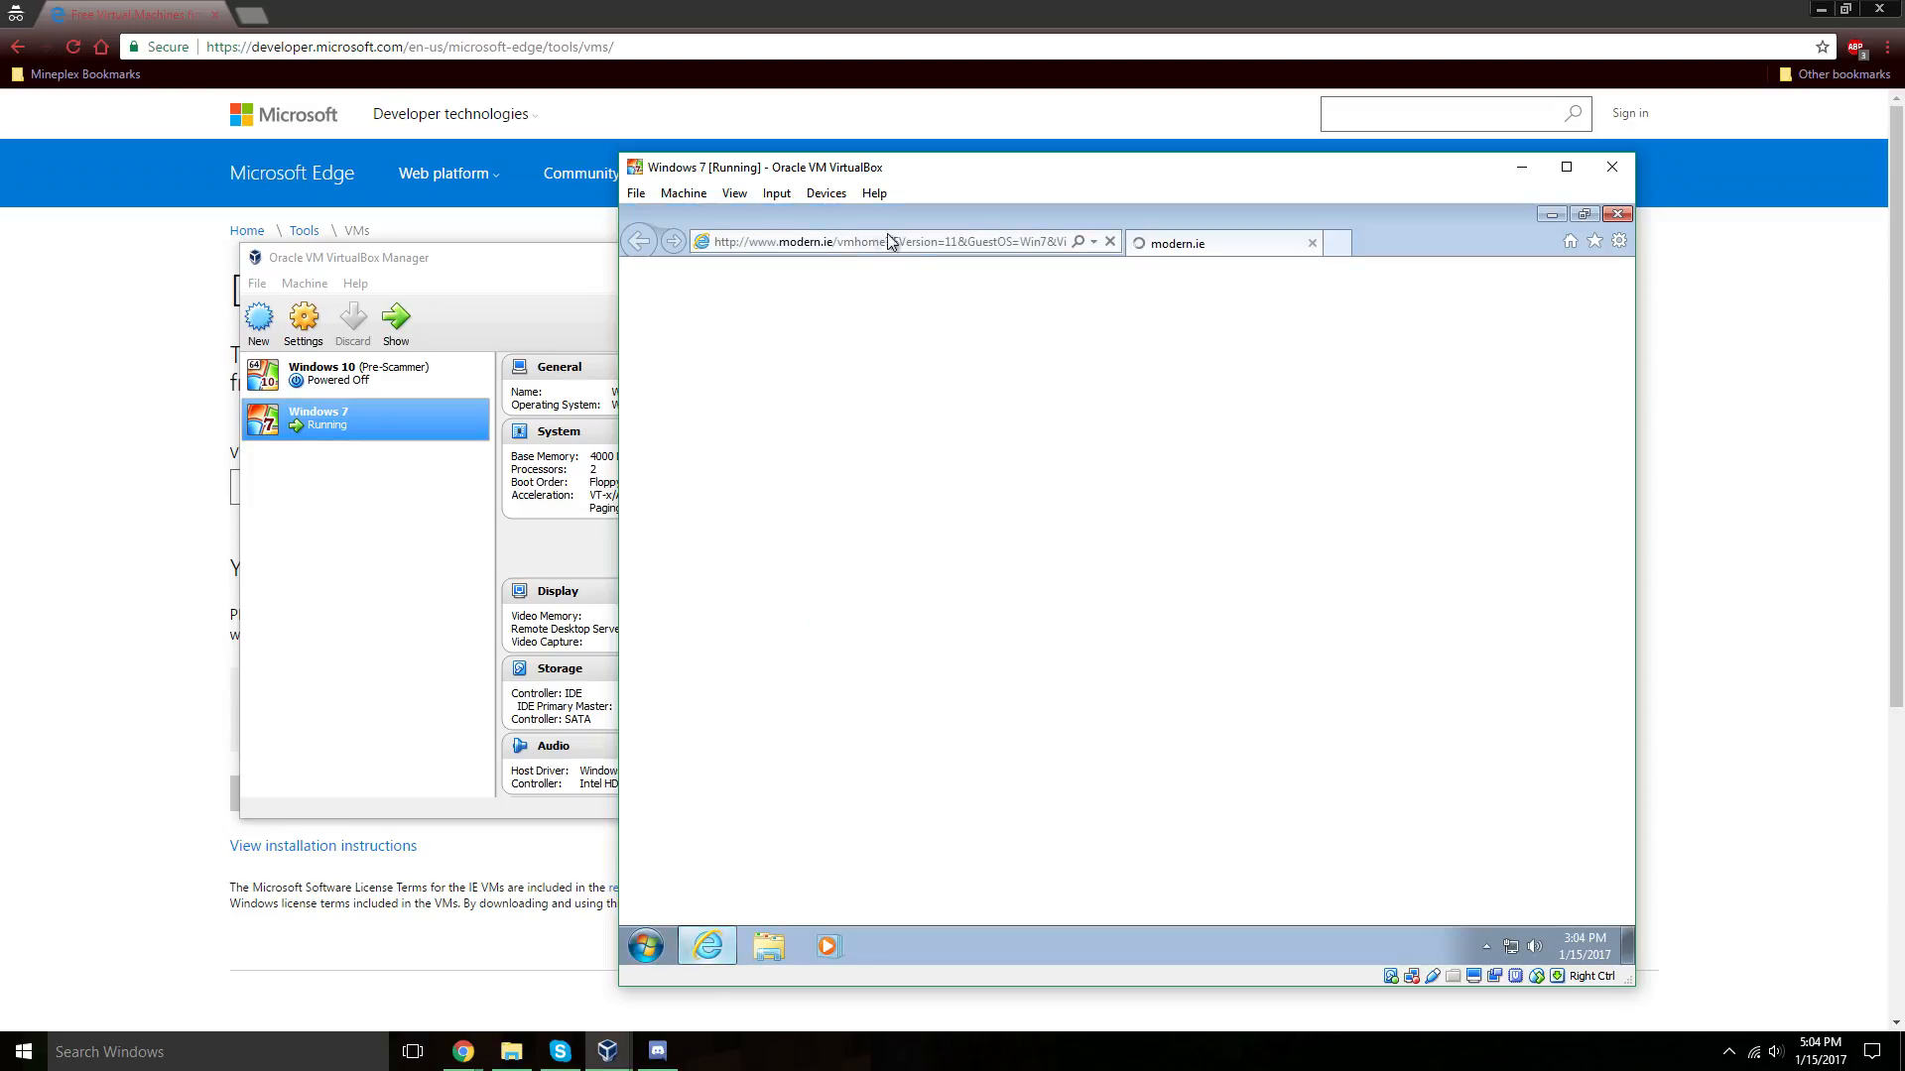
type("google.com")
key("Return")
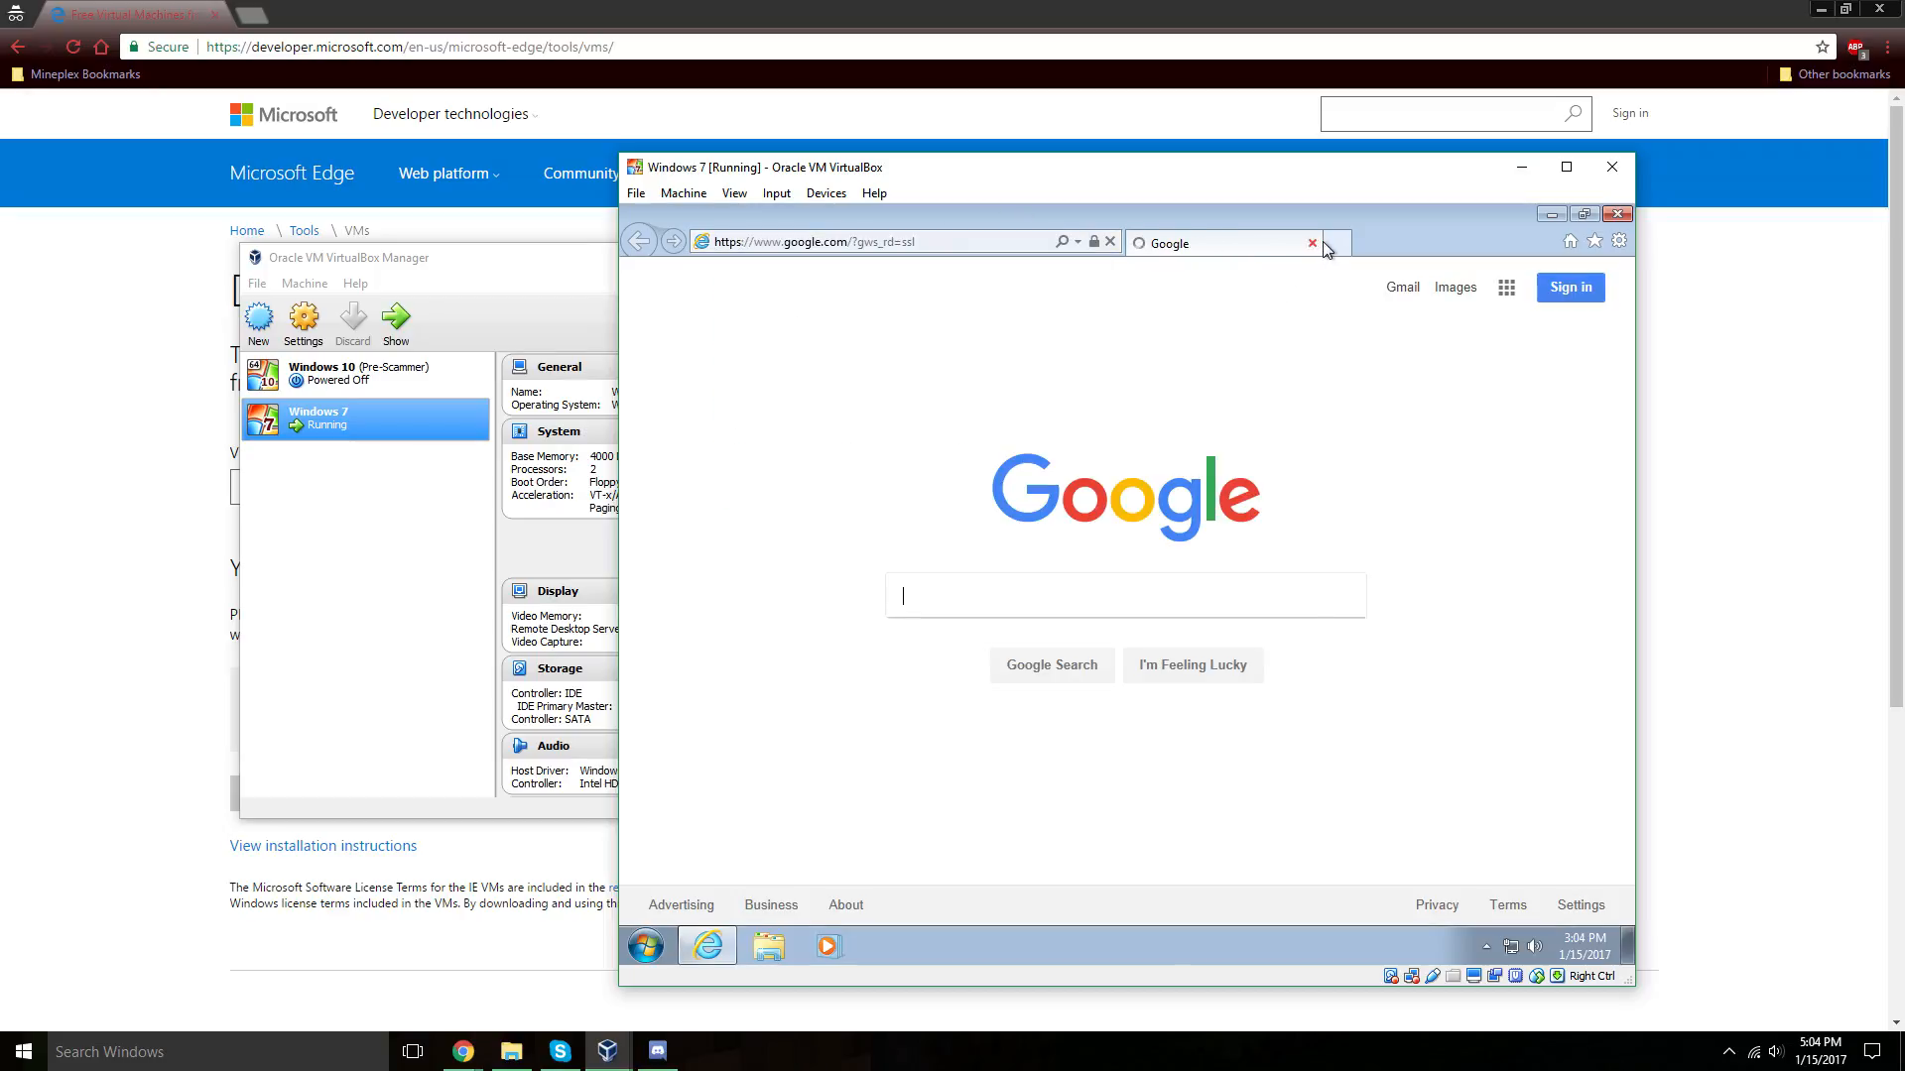
left_click(1130, 596)
type("sca")
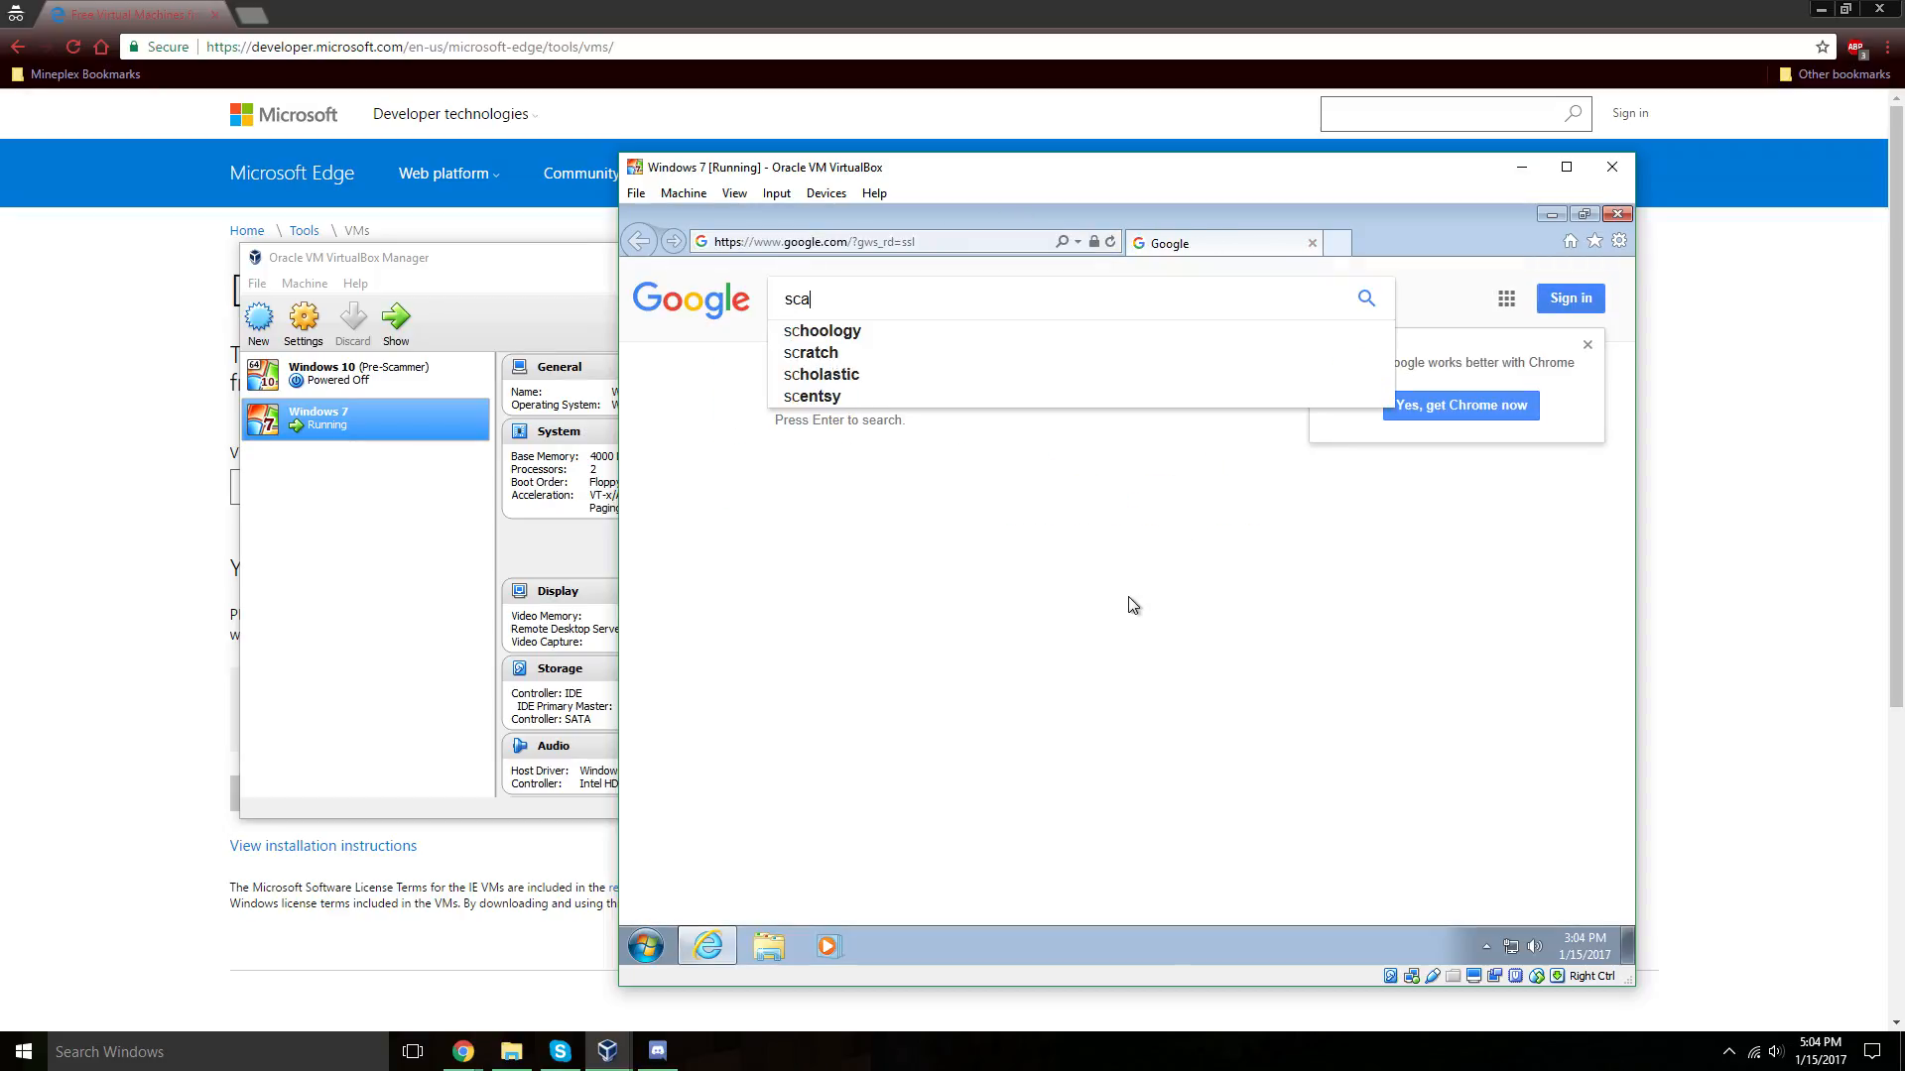
type("mbaiting tools")
key("Return")
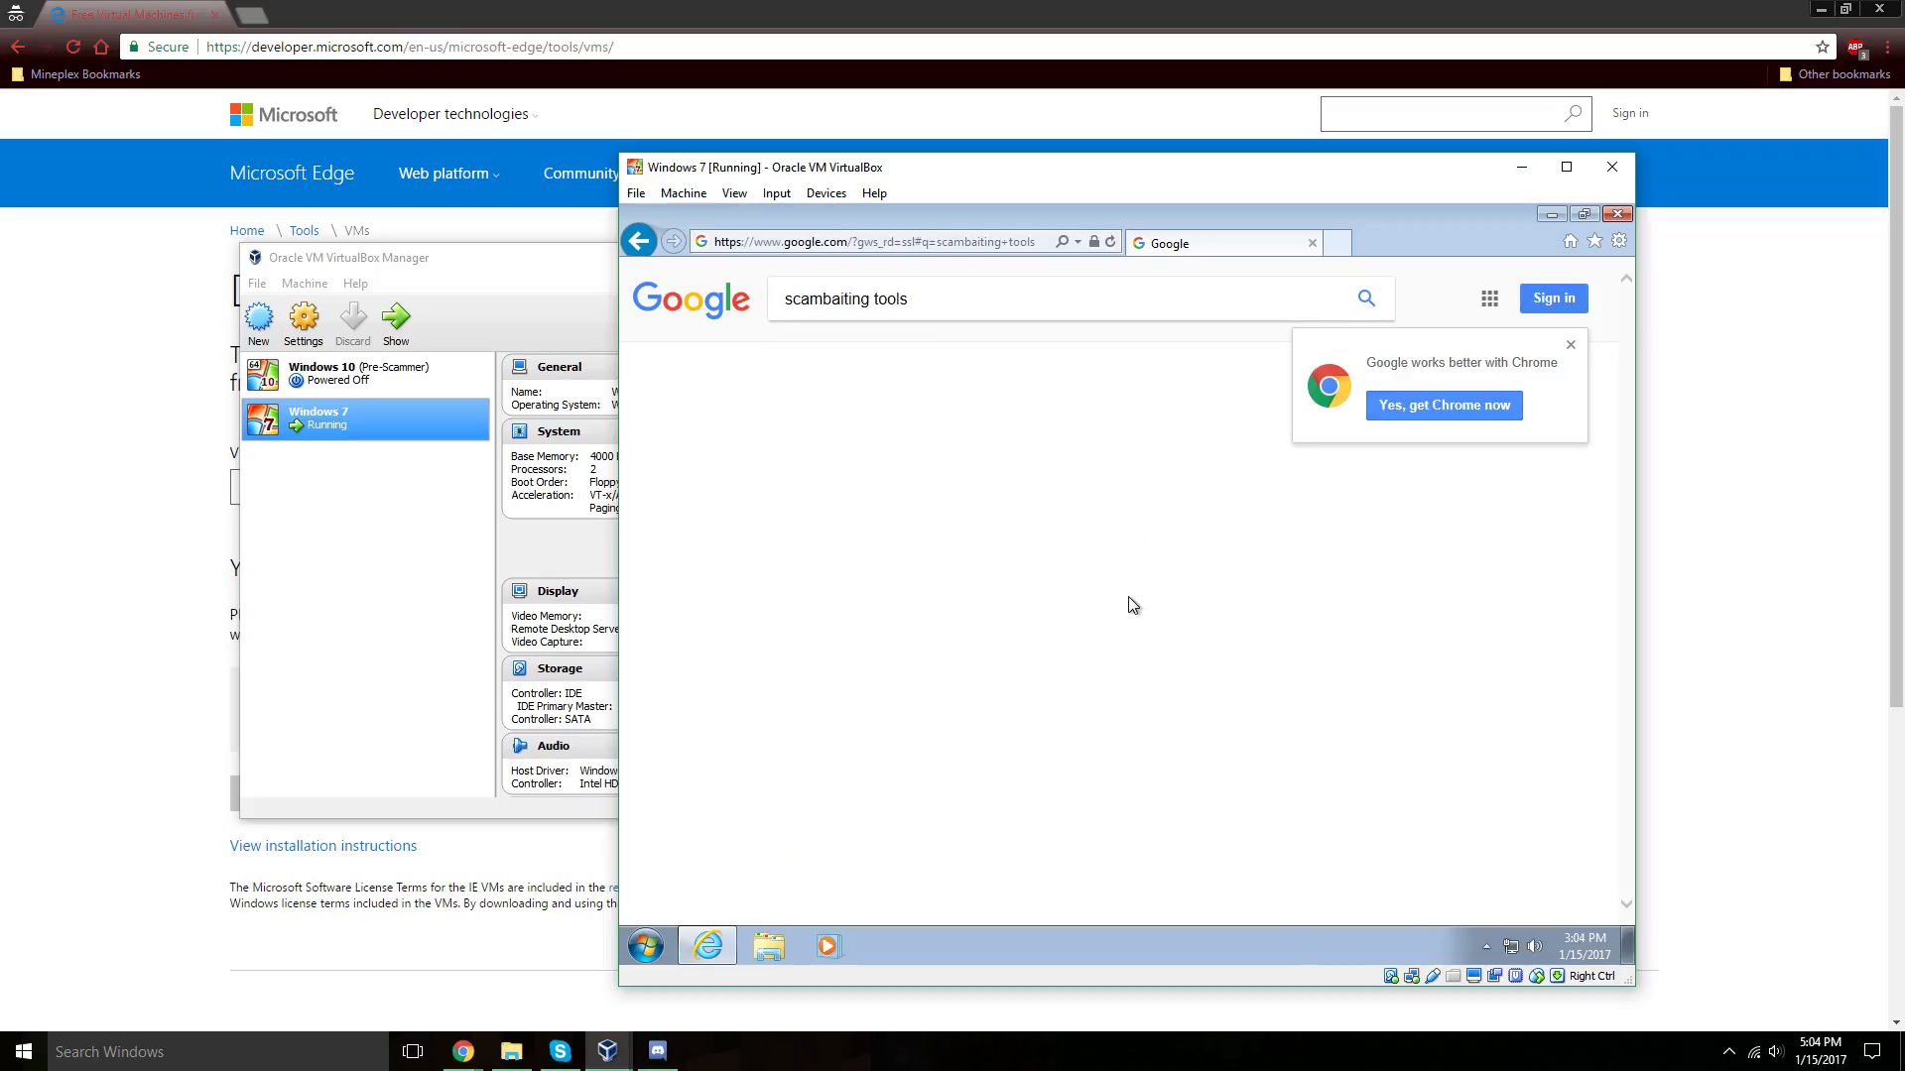
Search Google for antiscammer toolset, dismiss the Chrome promotion and close the browser.
key("ctrl+a")
type("an")
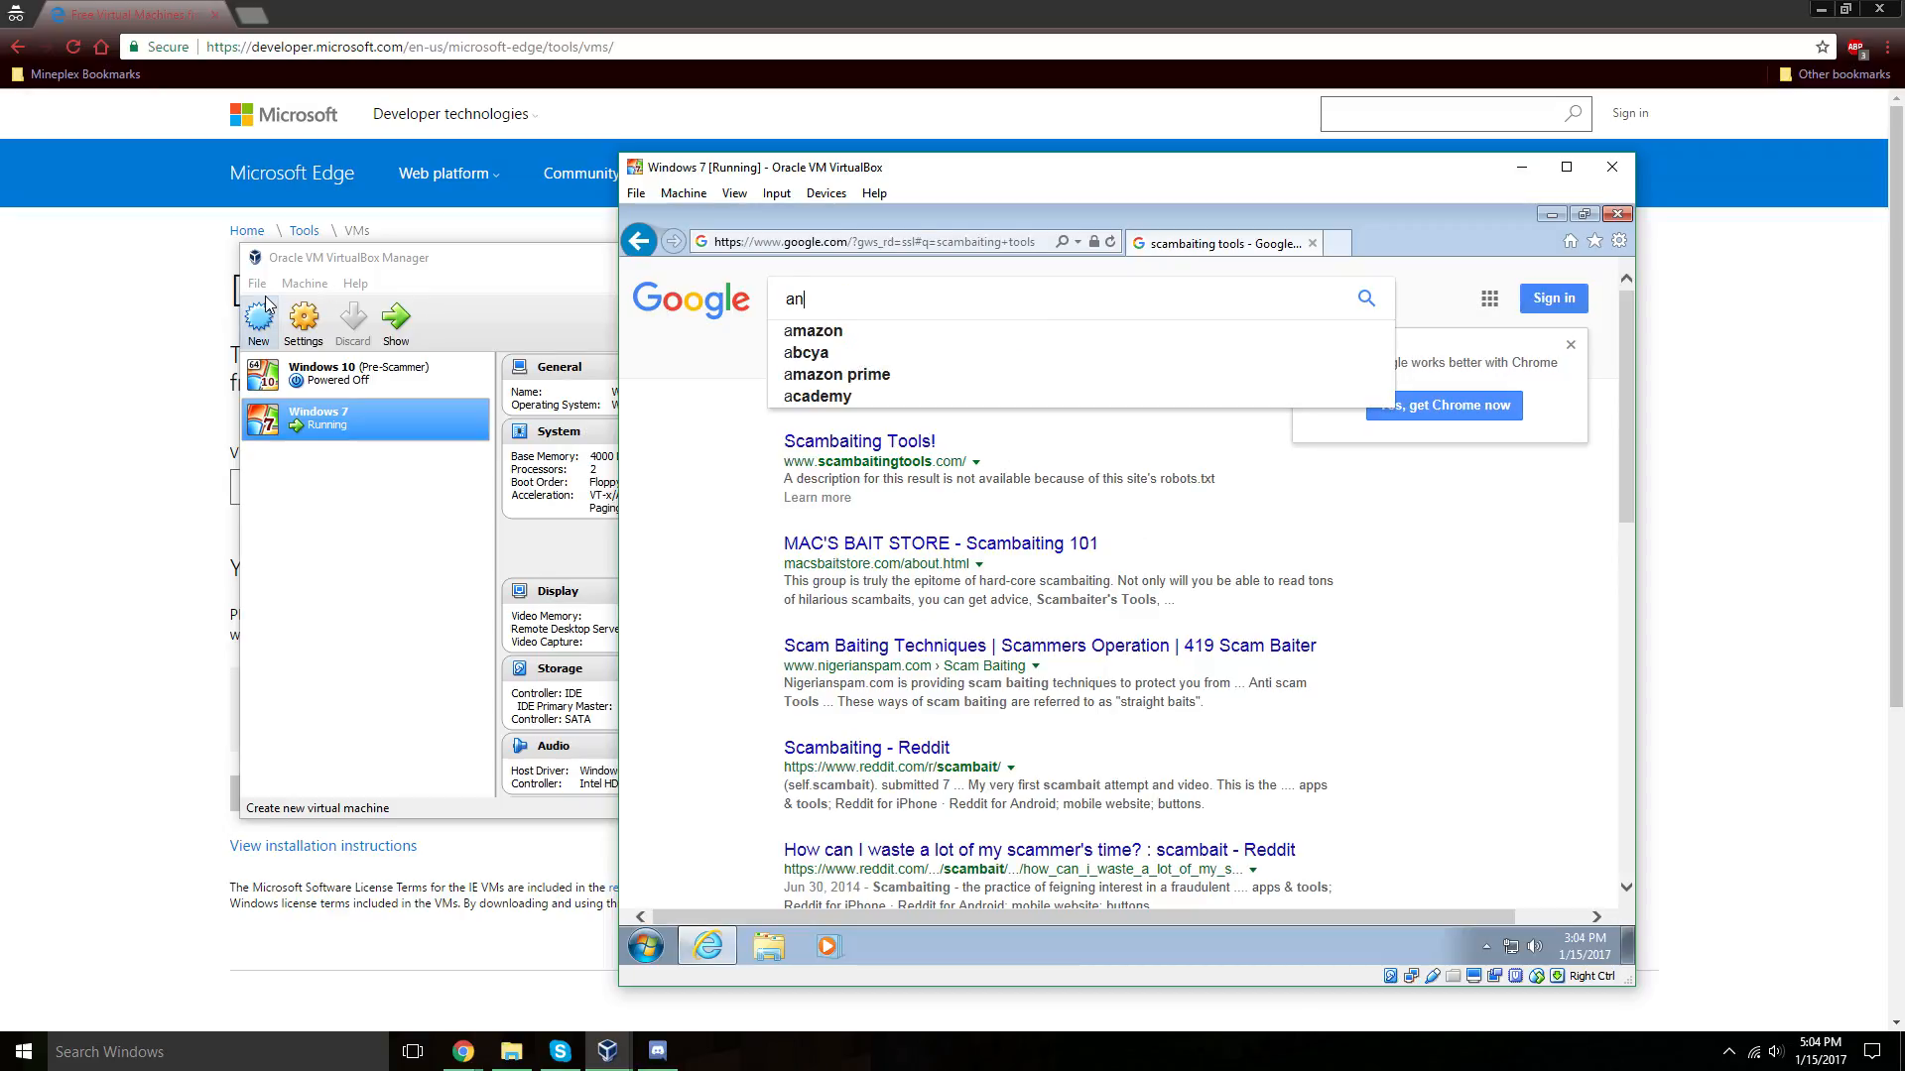
type("tiscammer toolset")
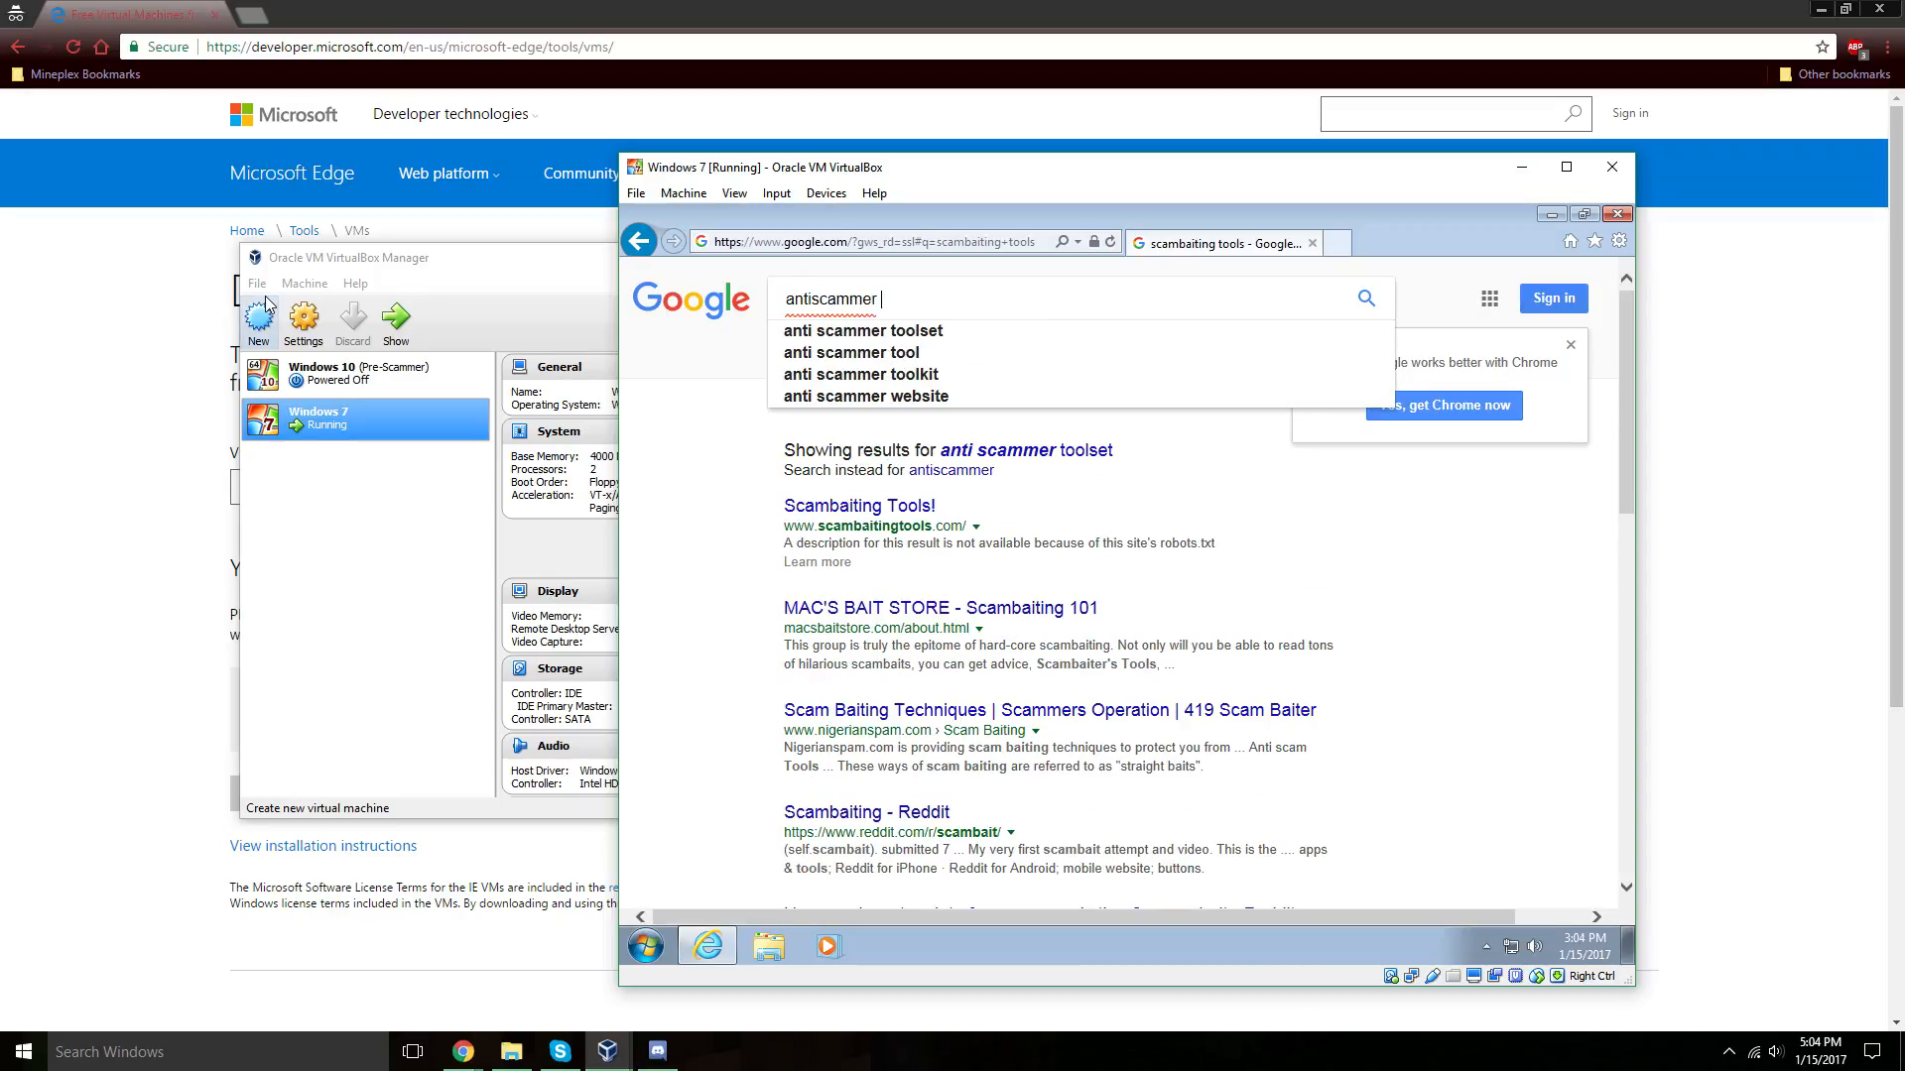
key("Return")
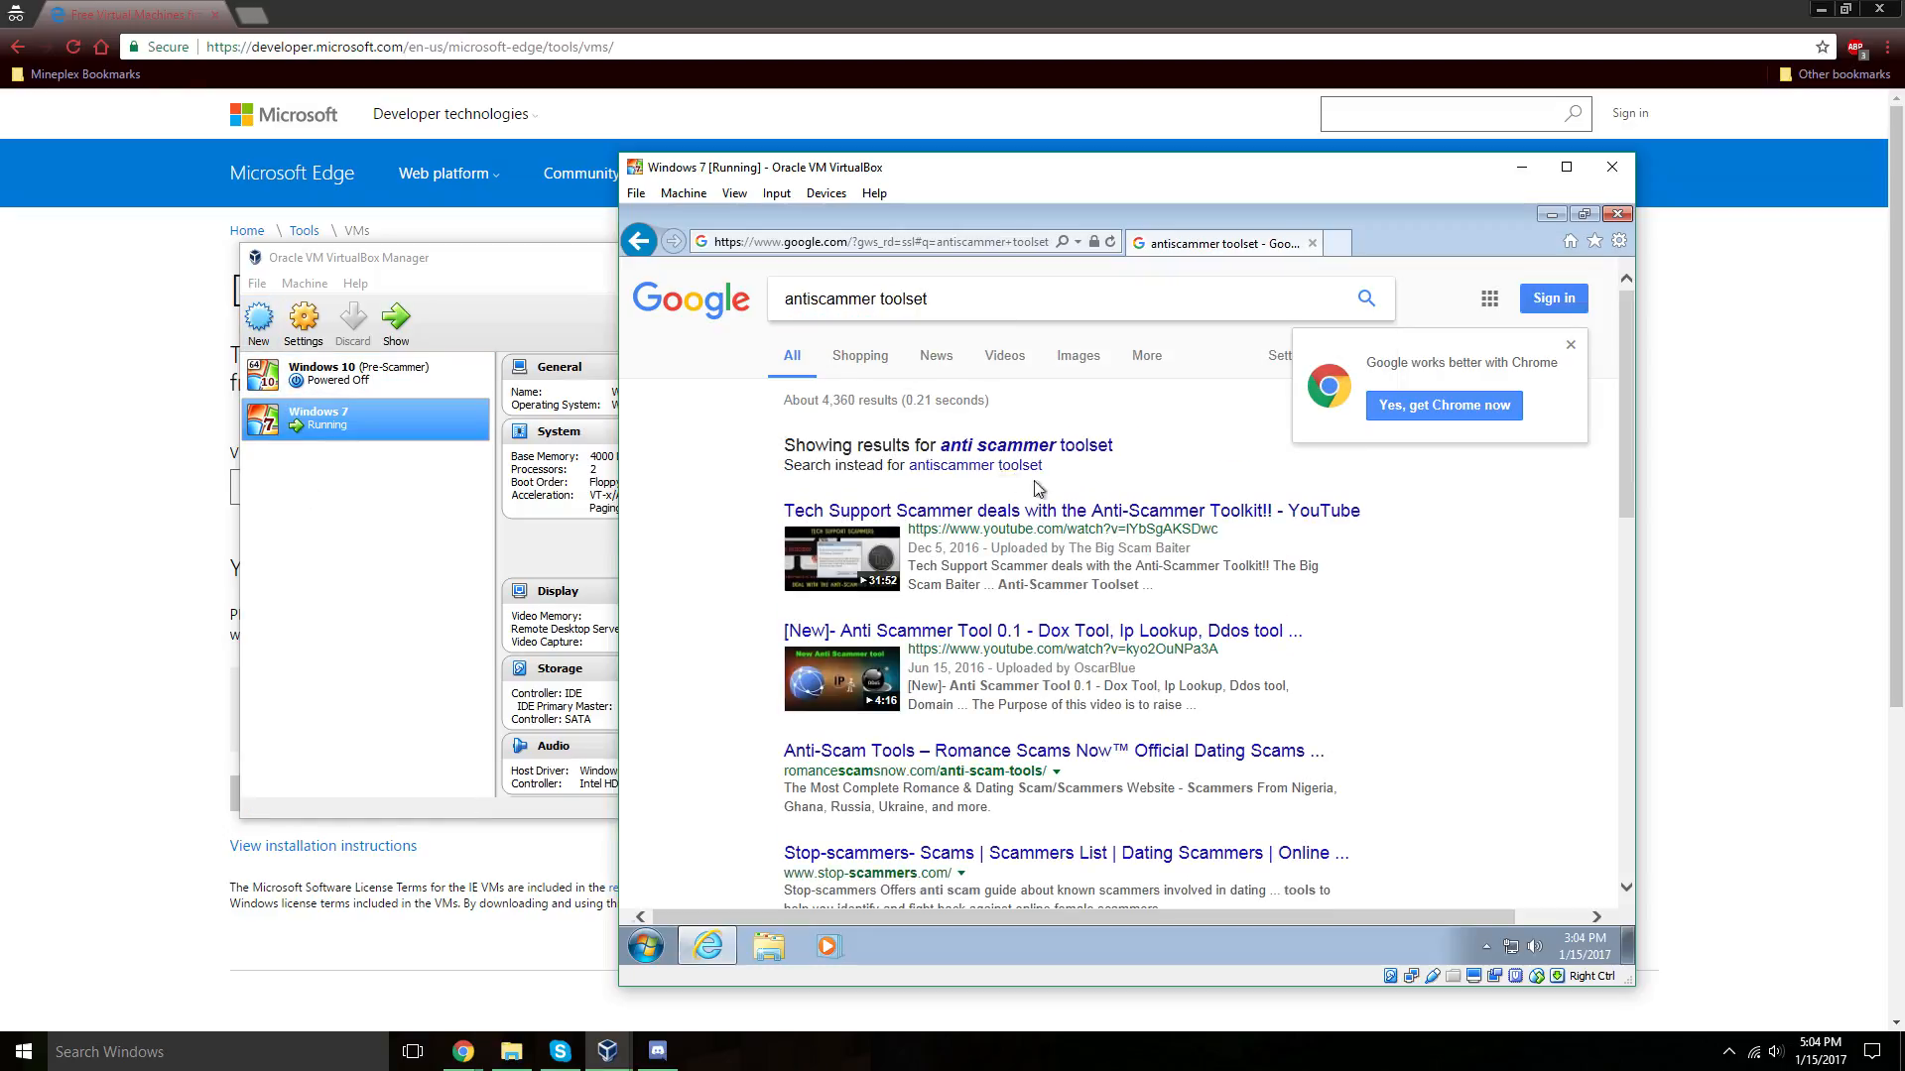
left_click(1571, 345)
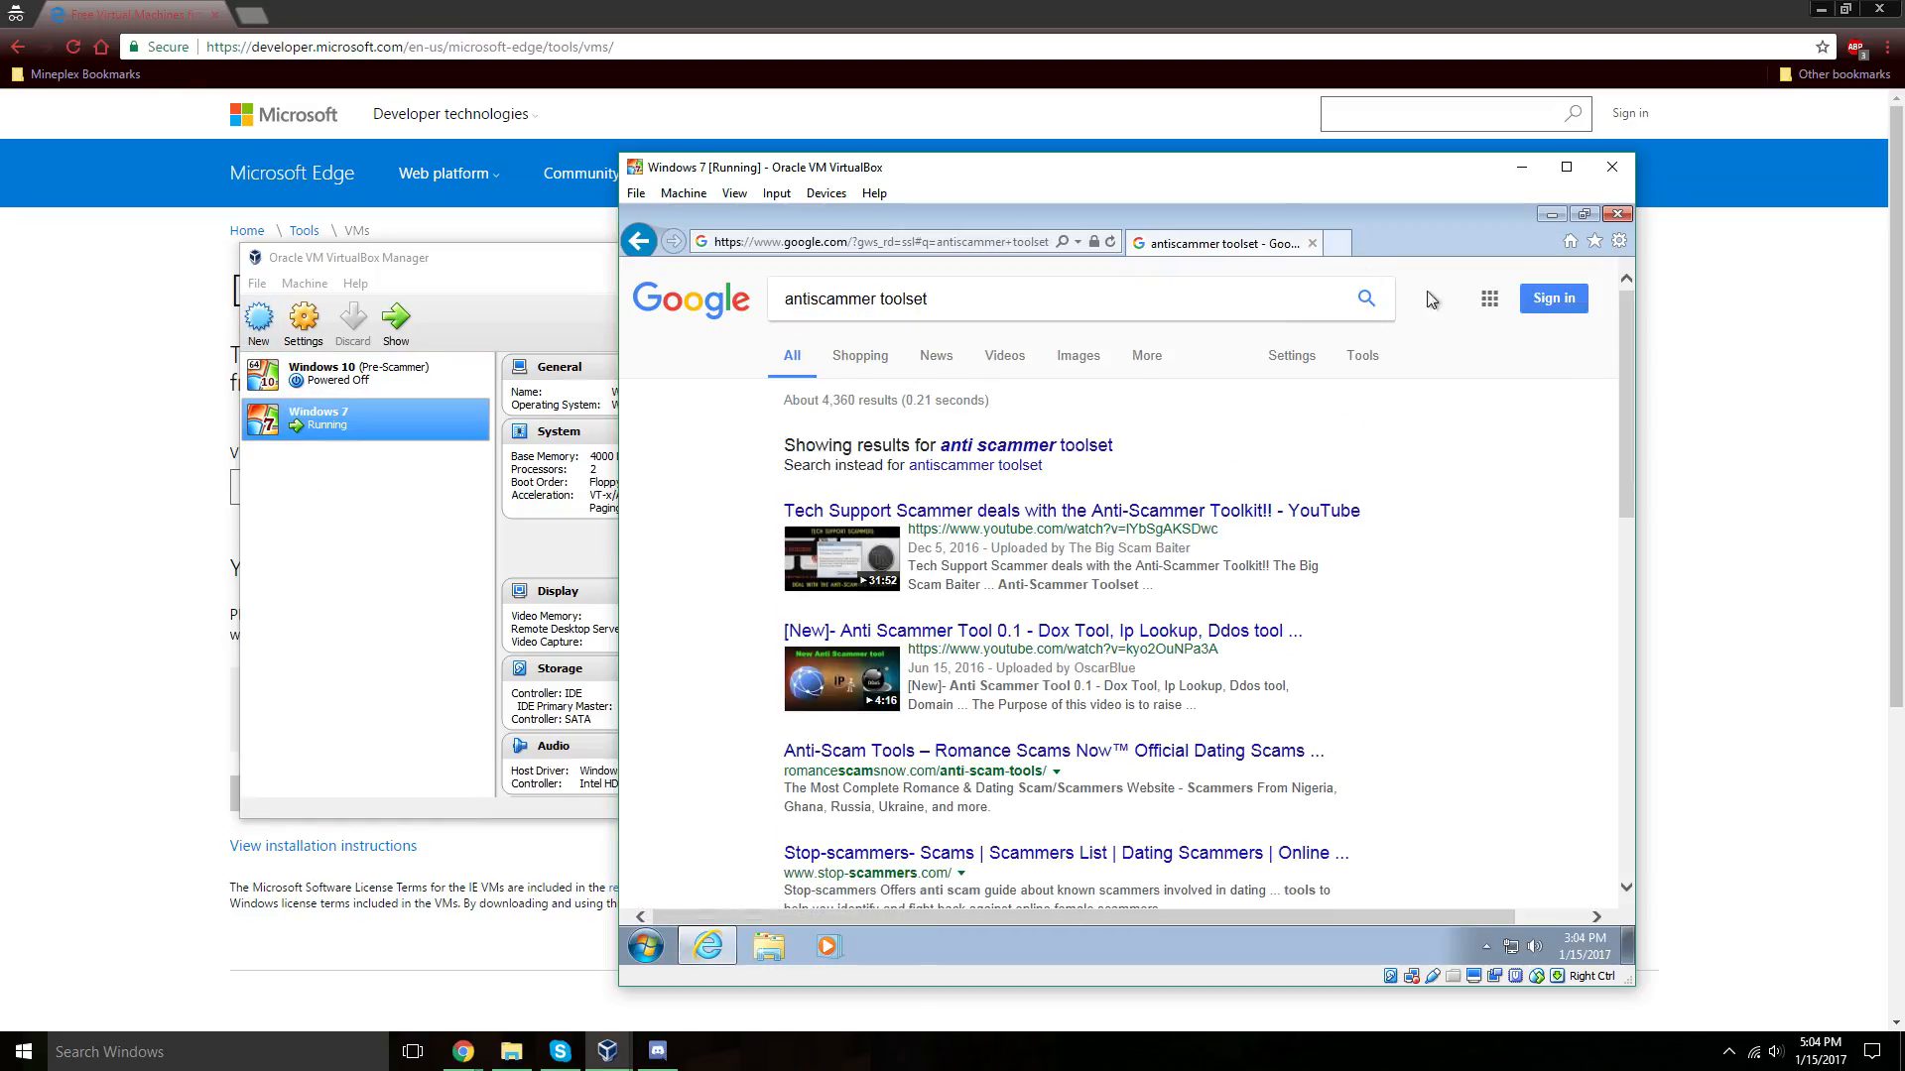
left_click(1312, 243)
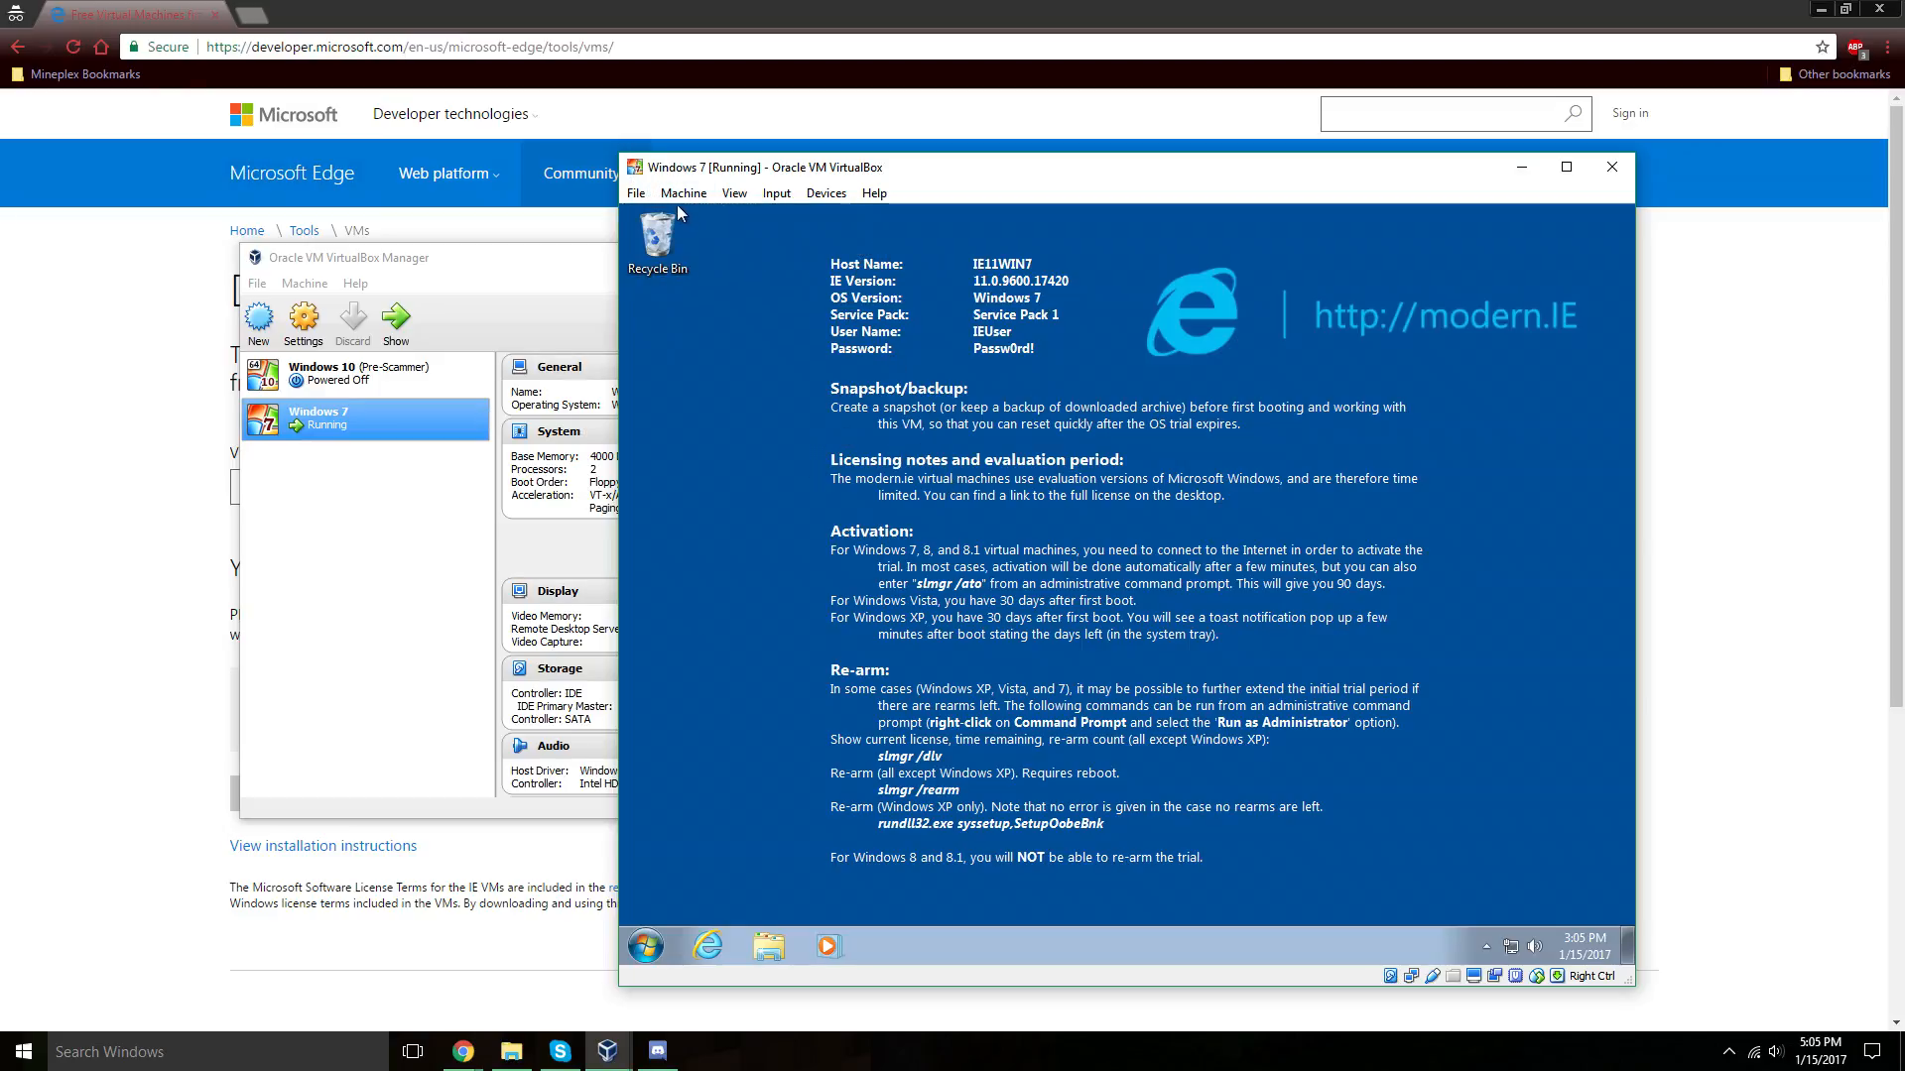
Take a snapshot of the running Windows 7 virtual machine named Pre-Scammer.
left_click(636, 194)
mouse_move(671, 197)
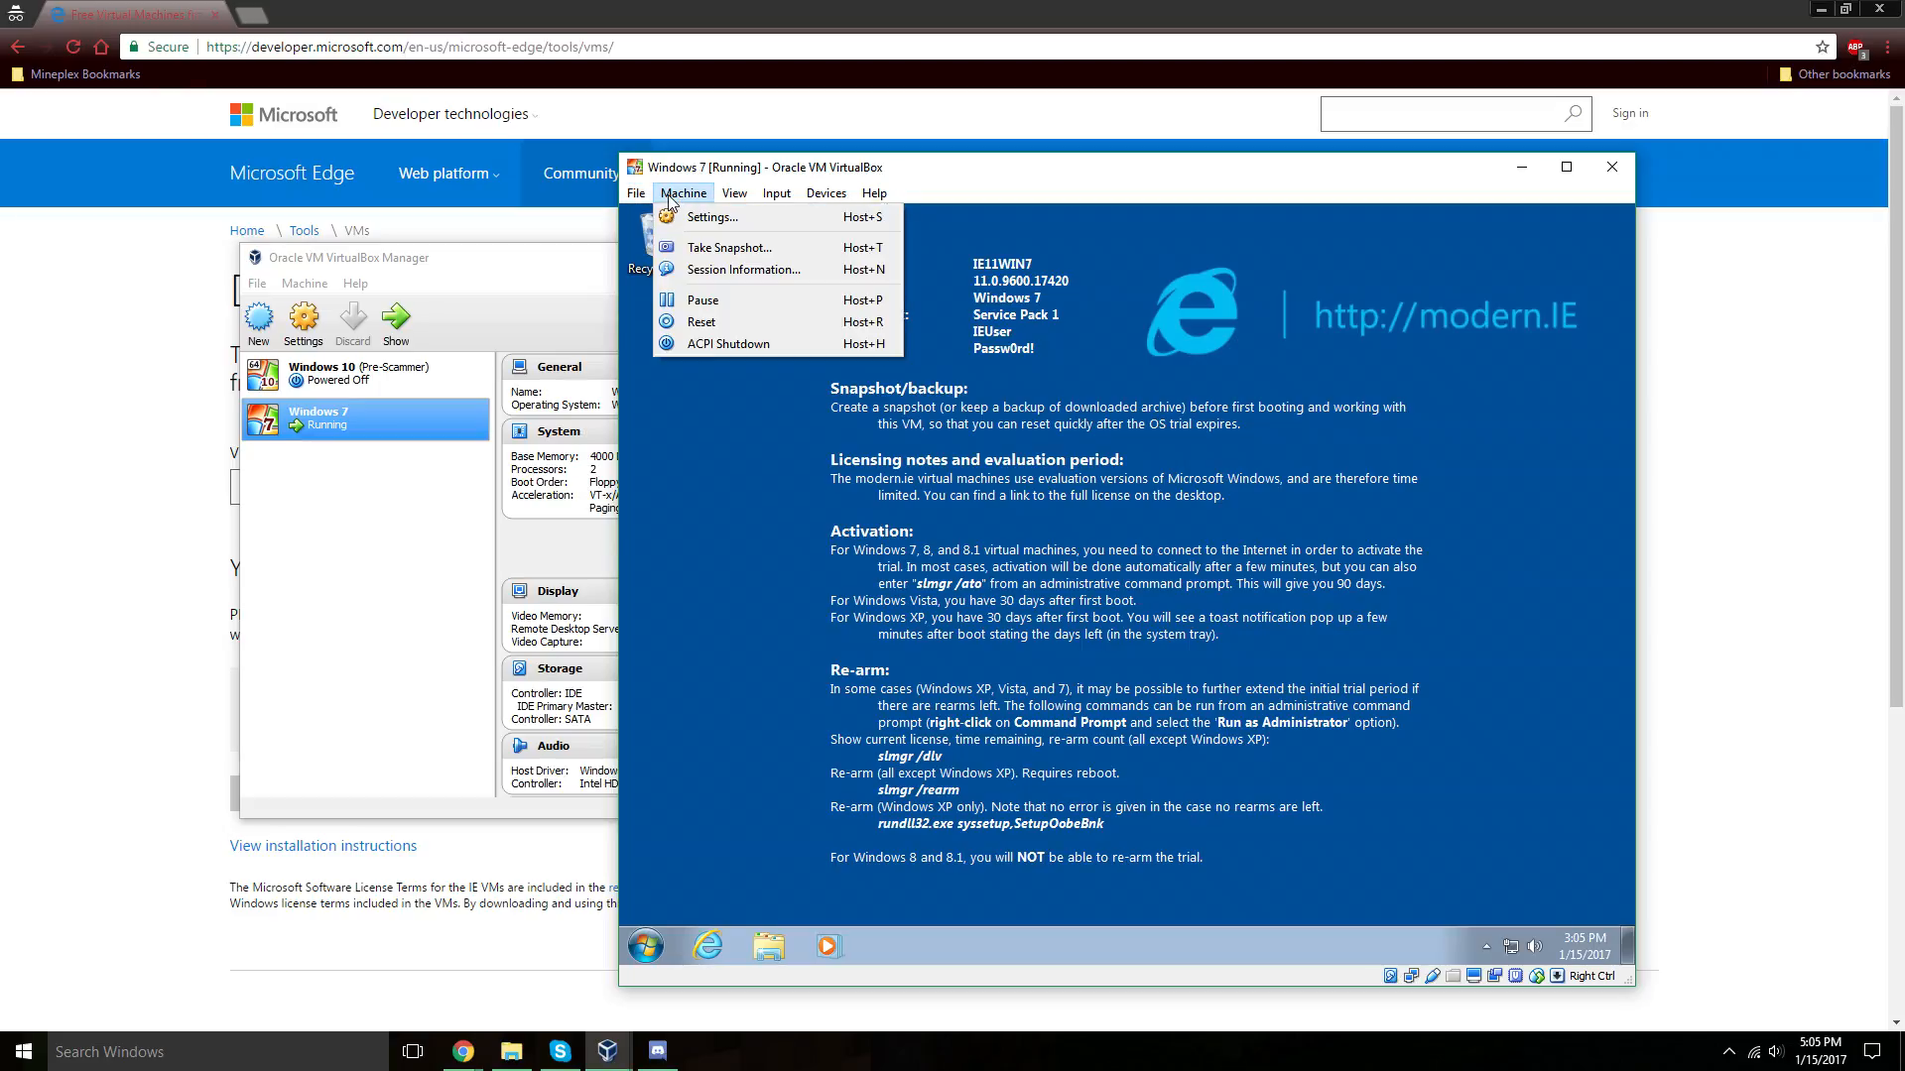
left_click(706, 248)
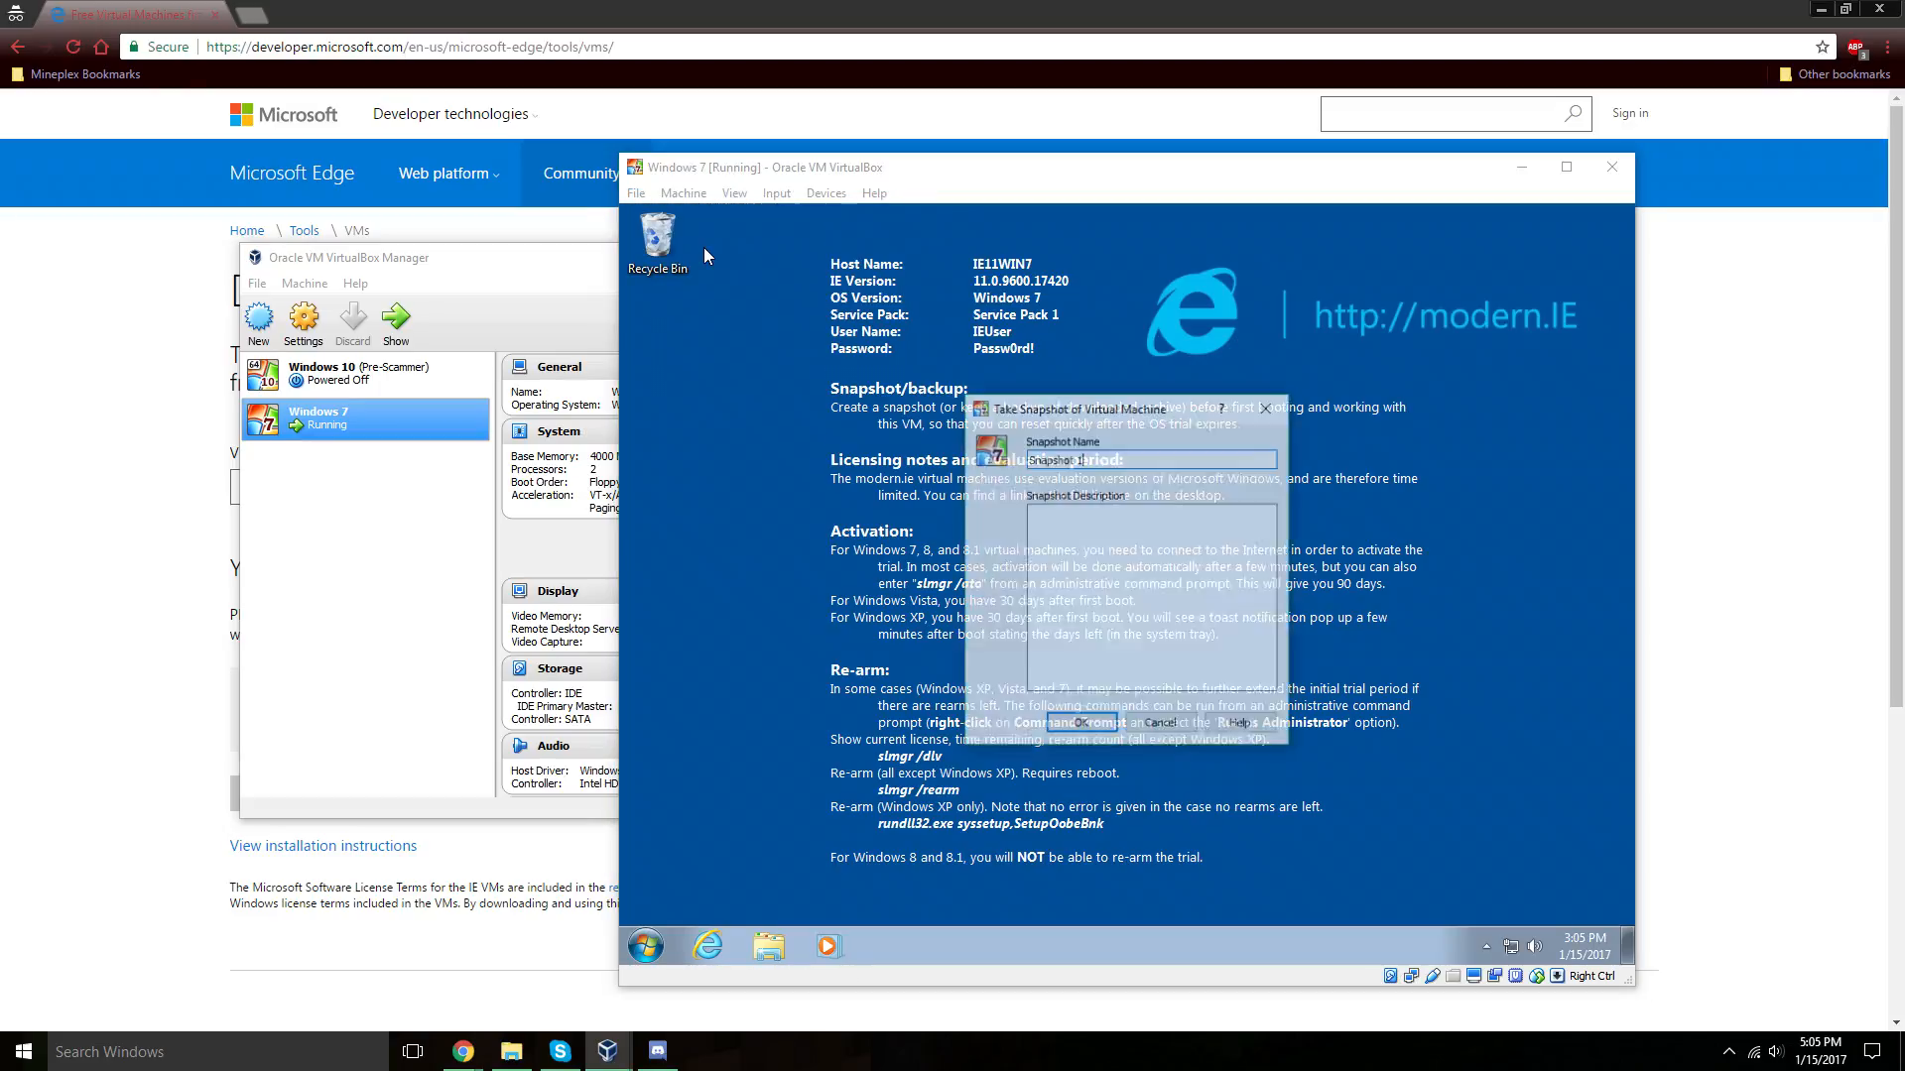
left_click_drag(1135, 457, 794, 448)
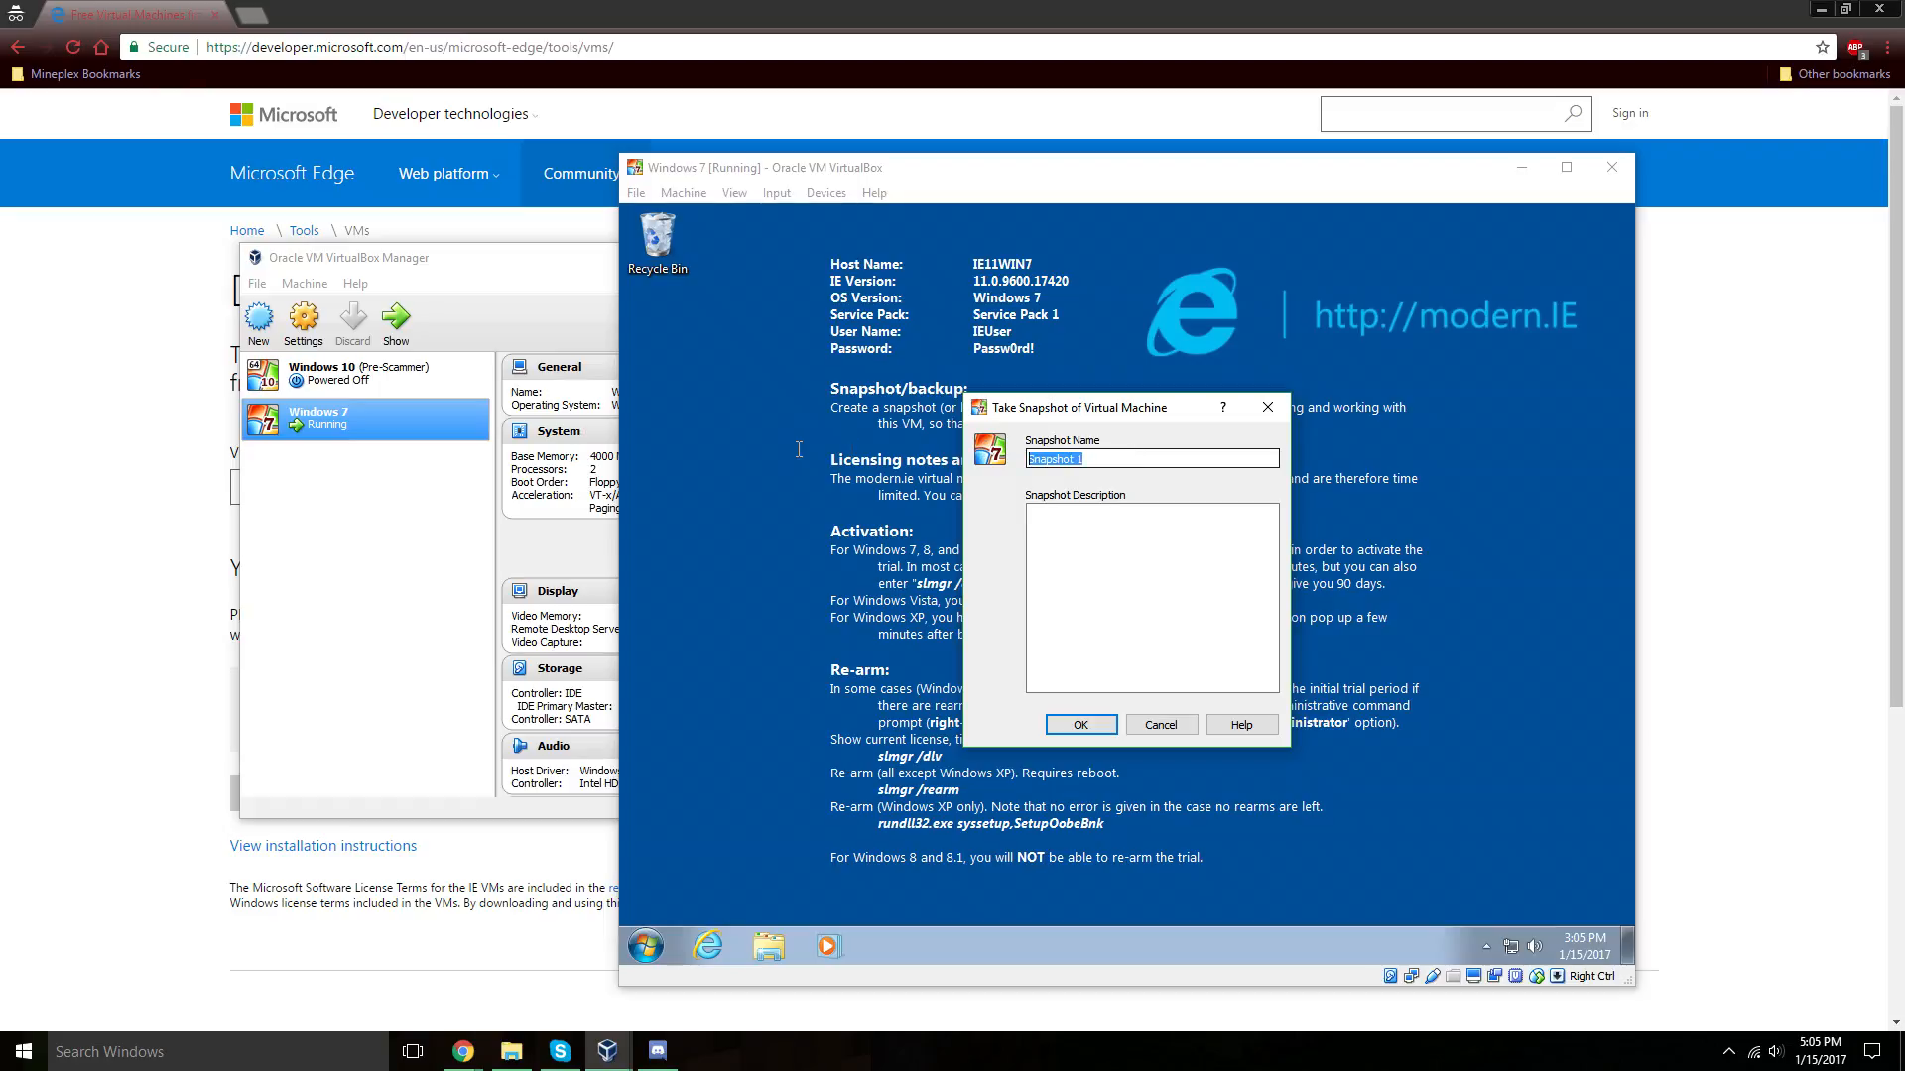
type("Pre=--Scammer")
left_click(1080, 725)
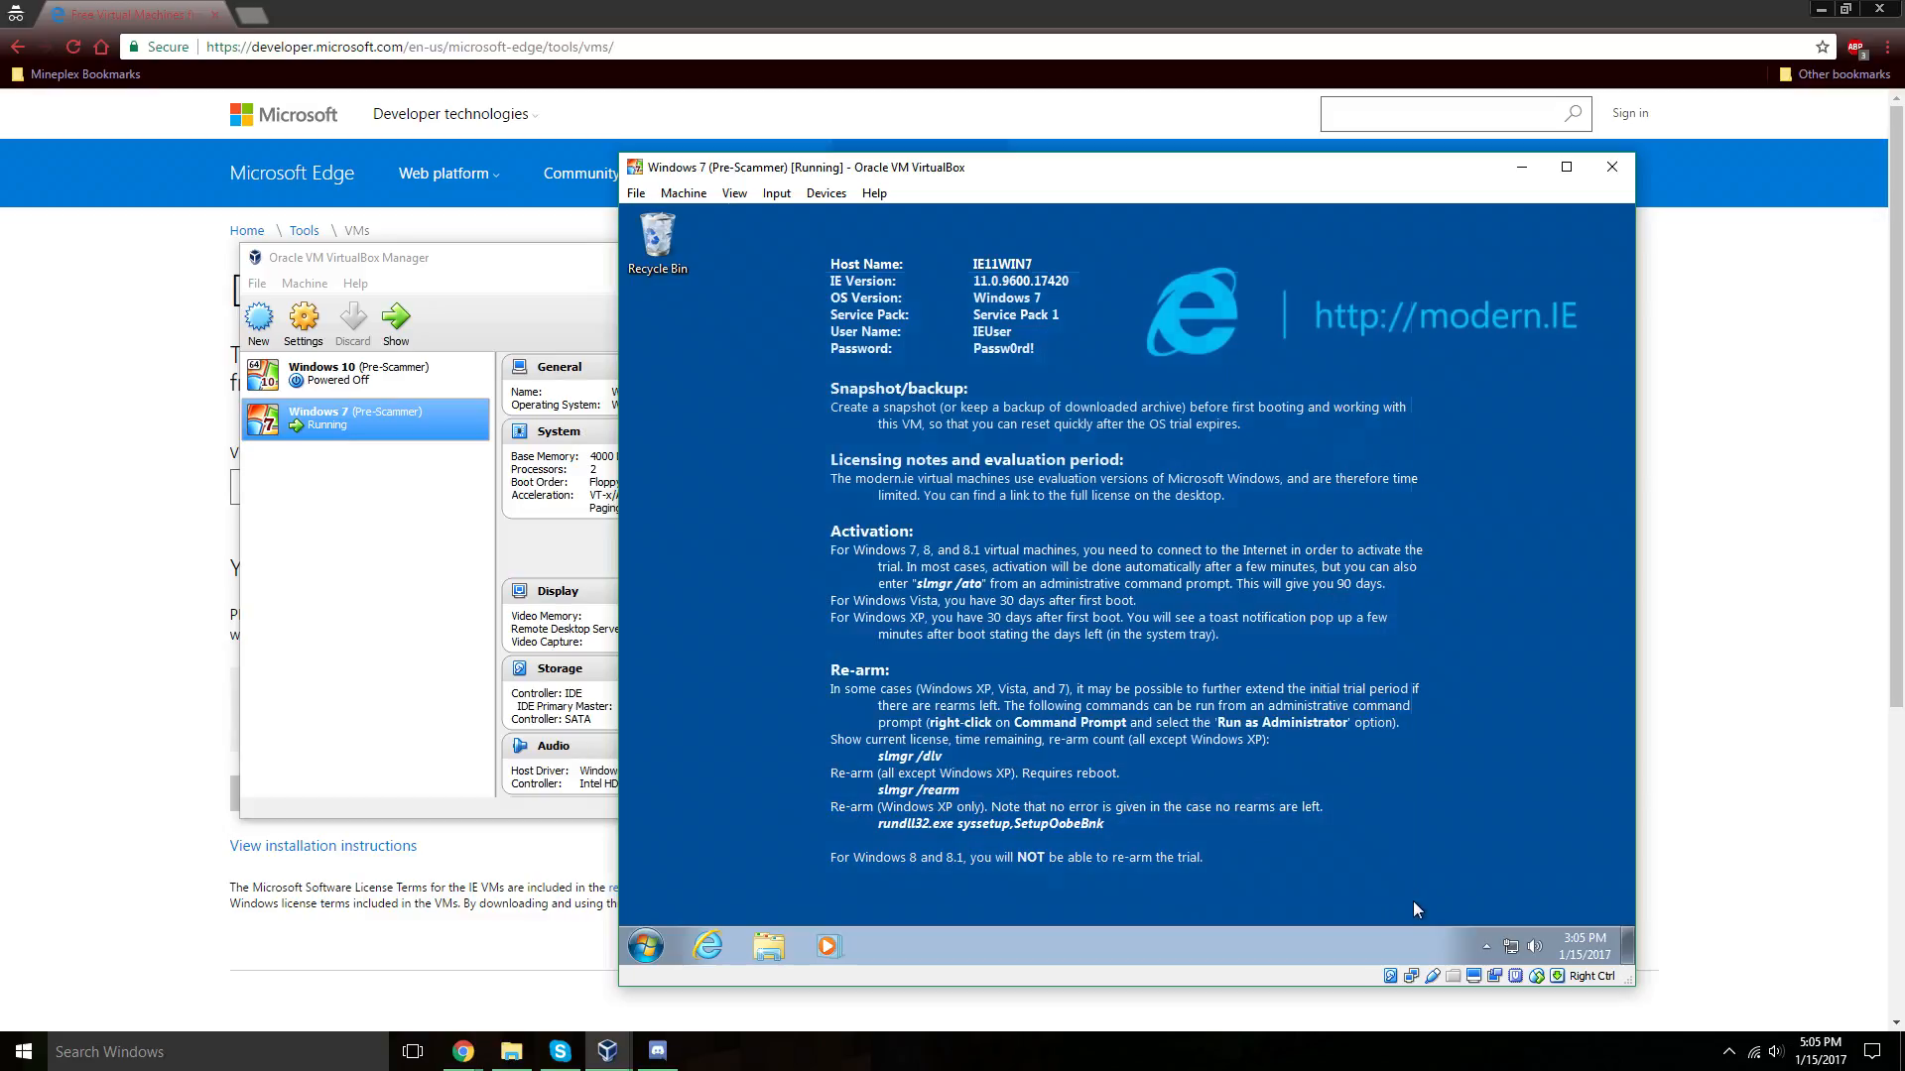
Open Internet Explorer in the guest and search the web for malcolm merlyn.
left_click(707, 945)
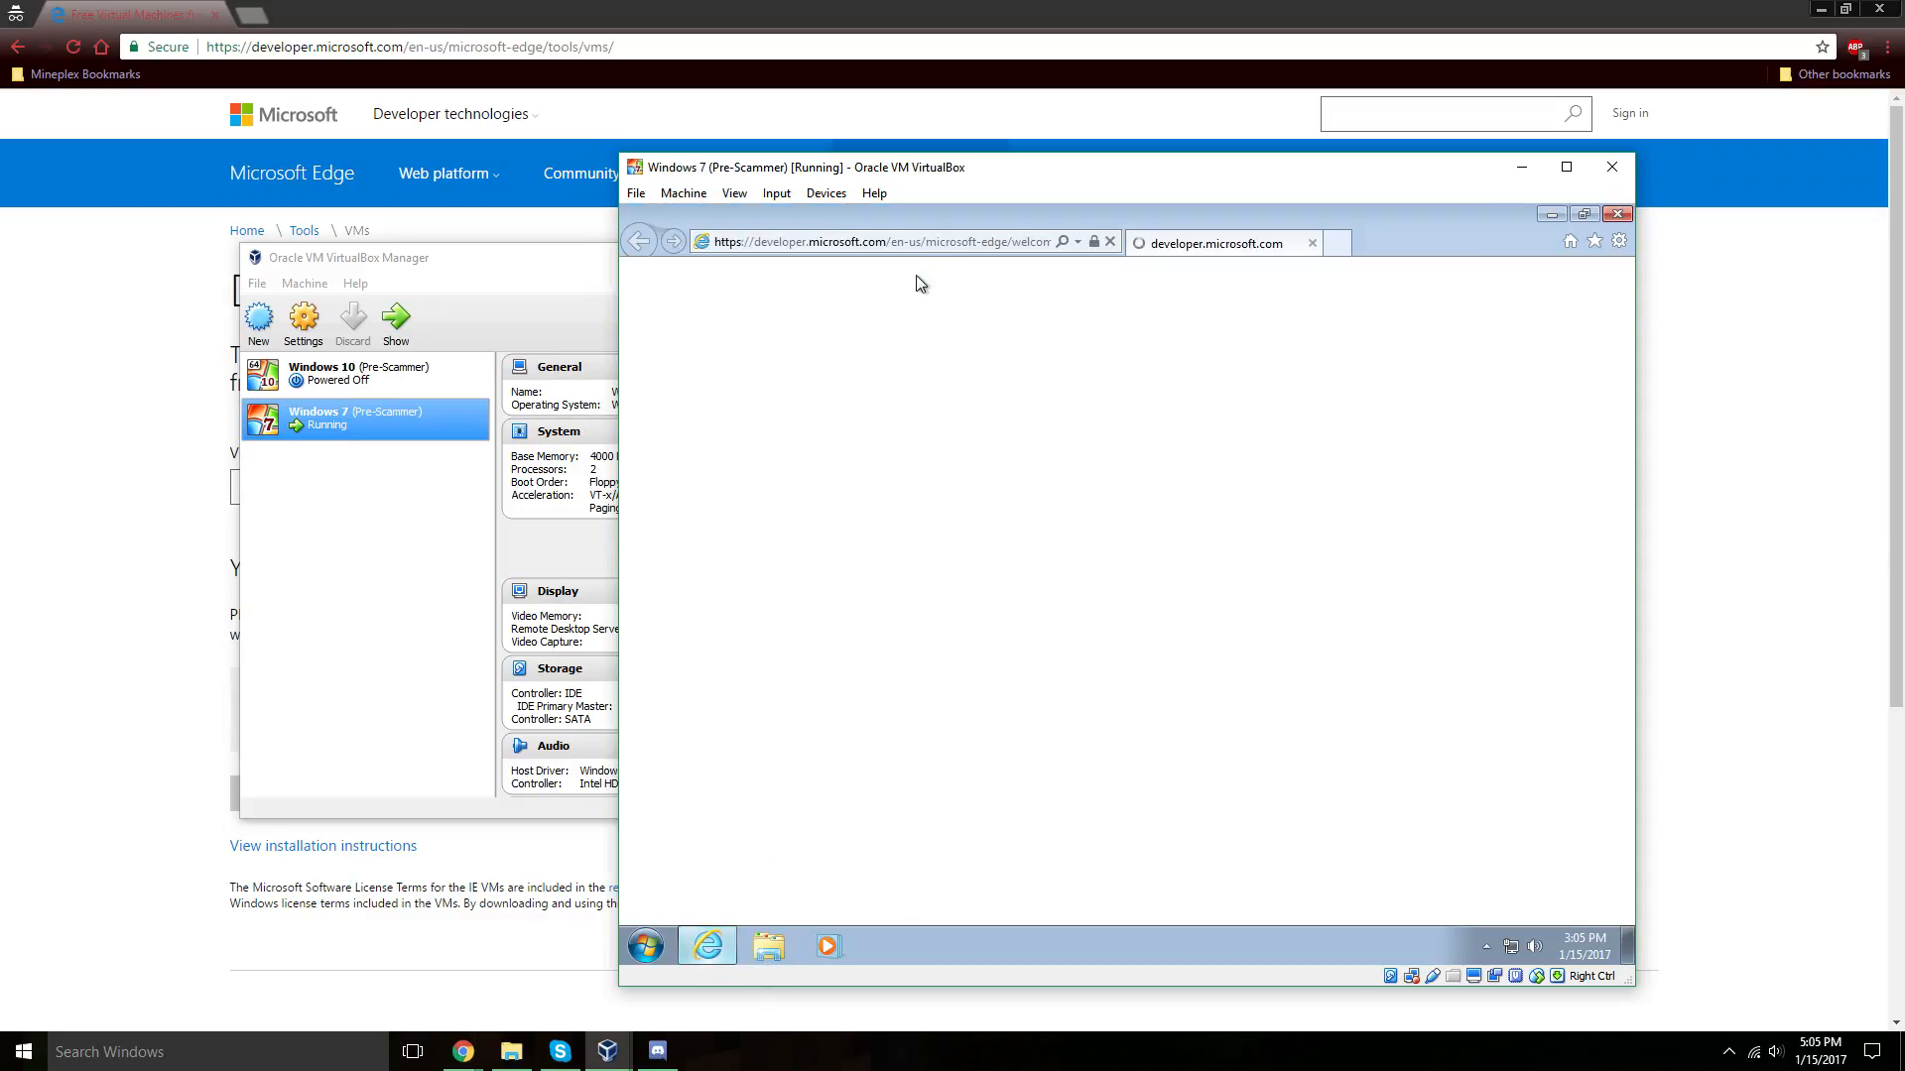
left_click(932, 244)
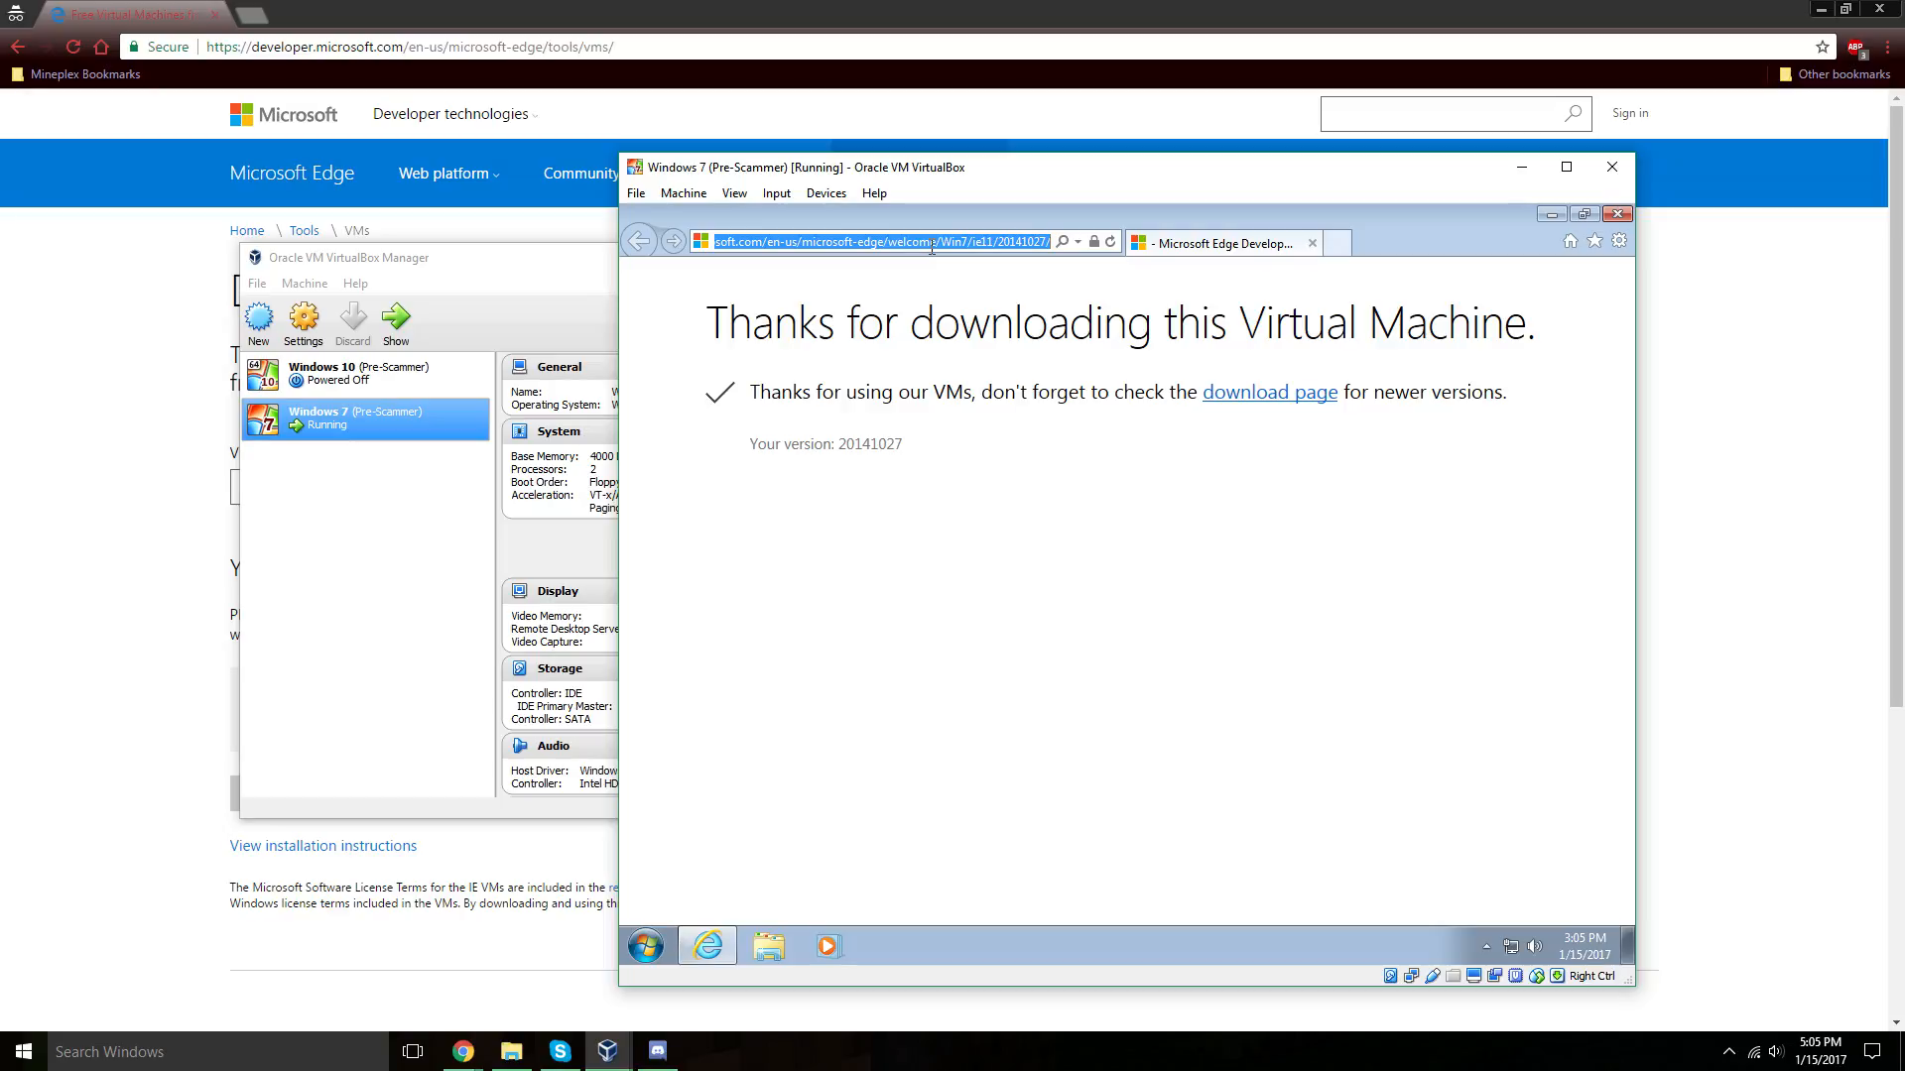
type("malcolm merlyn")
key("Return")
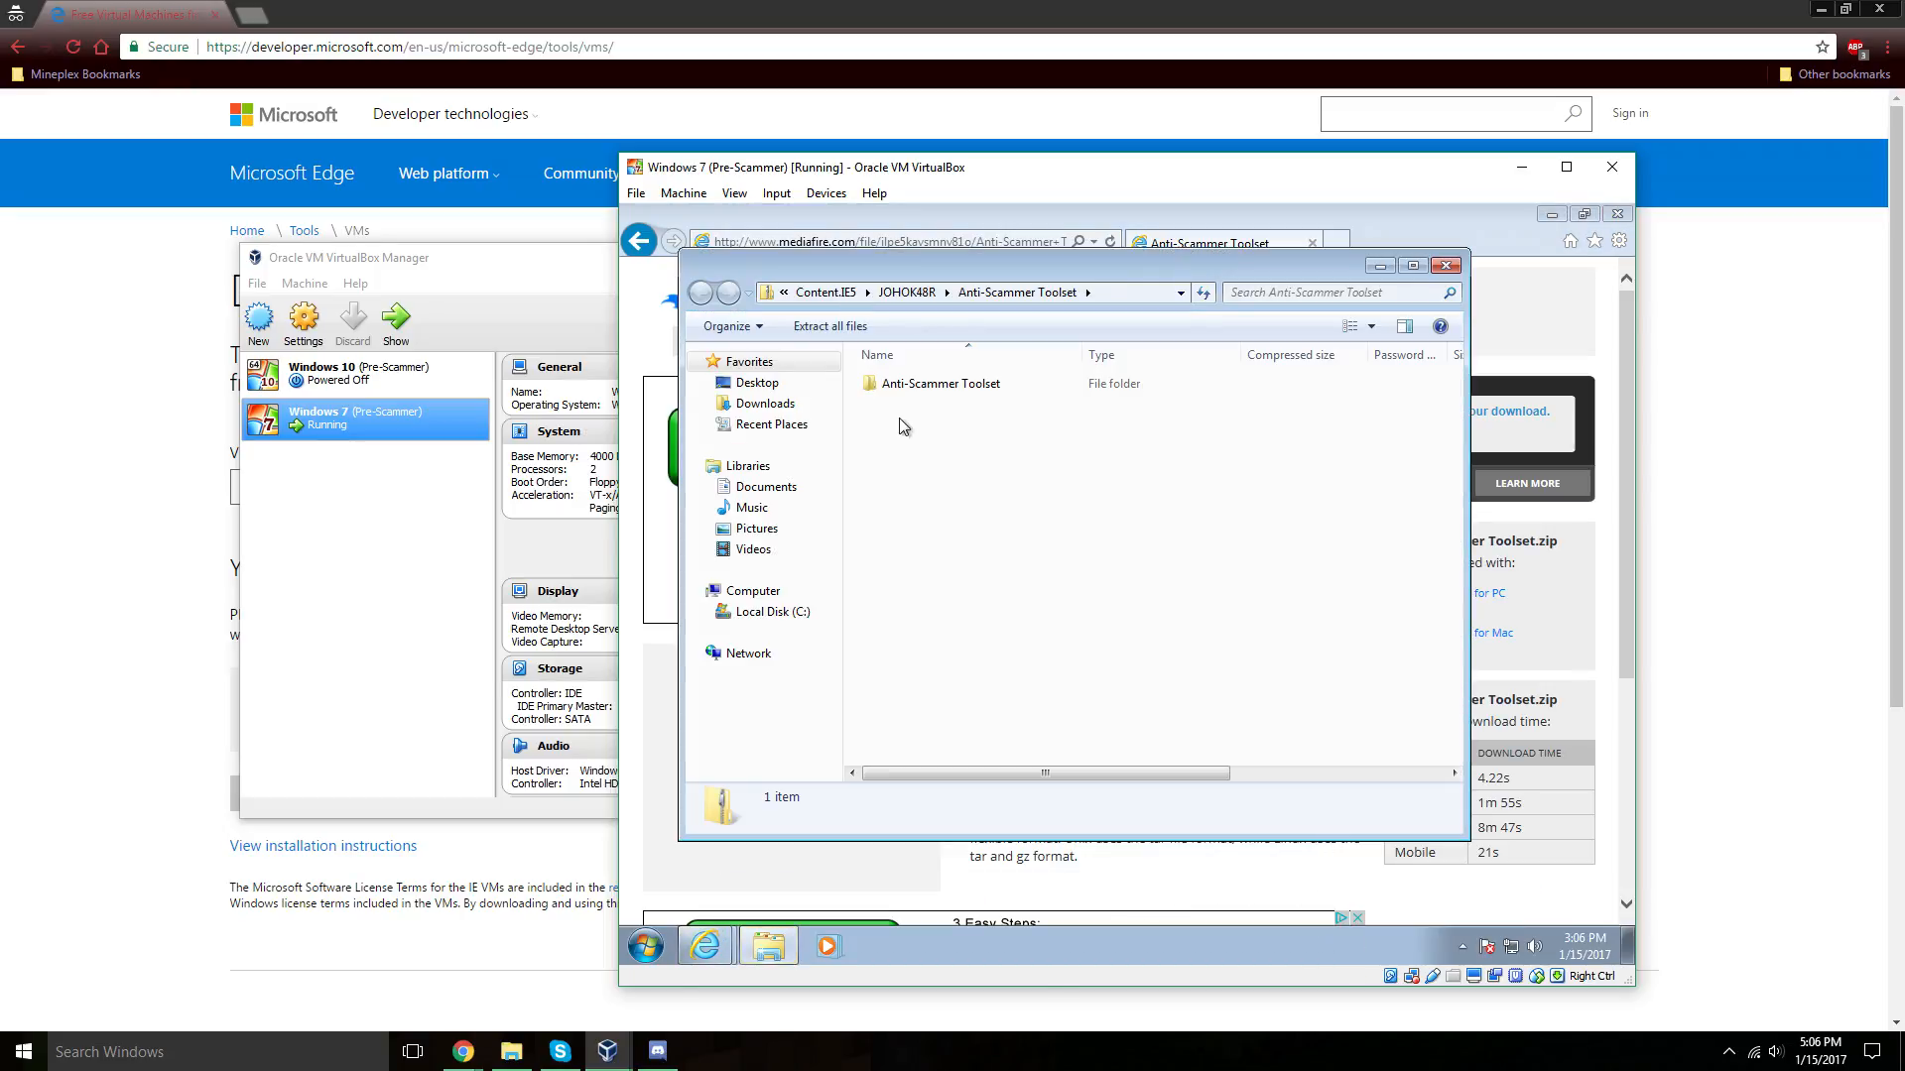
Extract all files from the Anti-Scammer Toolset archive into the Anti-Scammer Toolset folder under Documents.
left_click(987, 398)
left_click(832, 326)
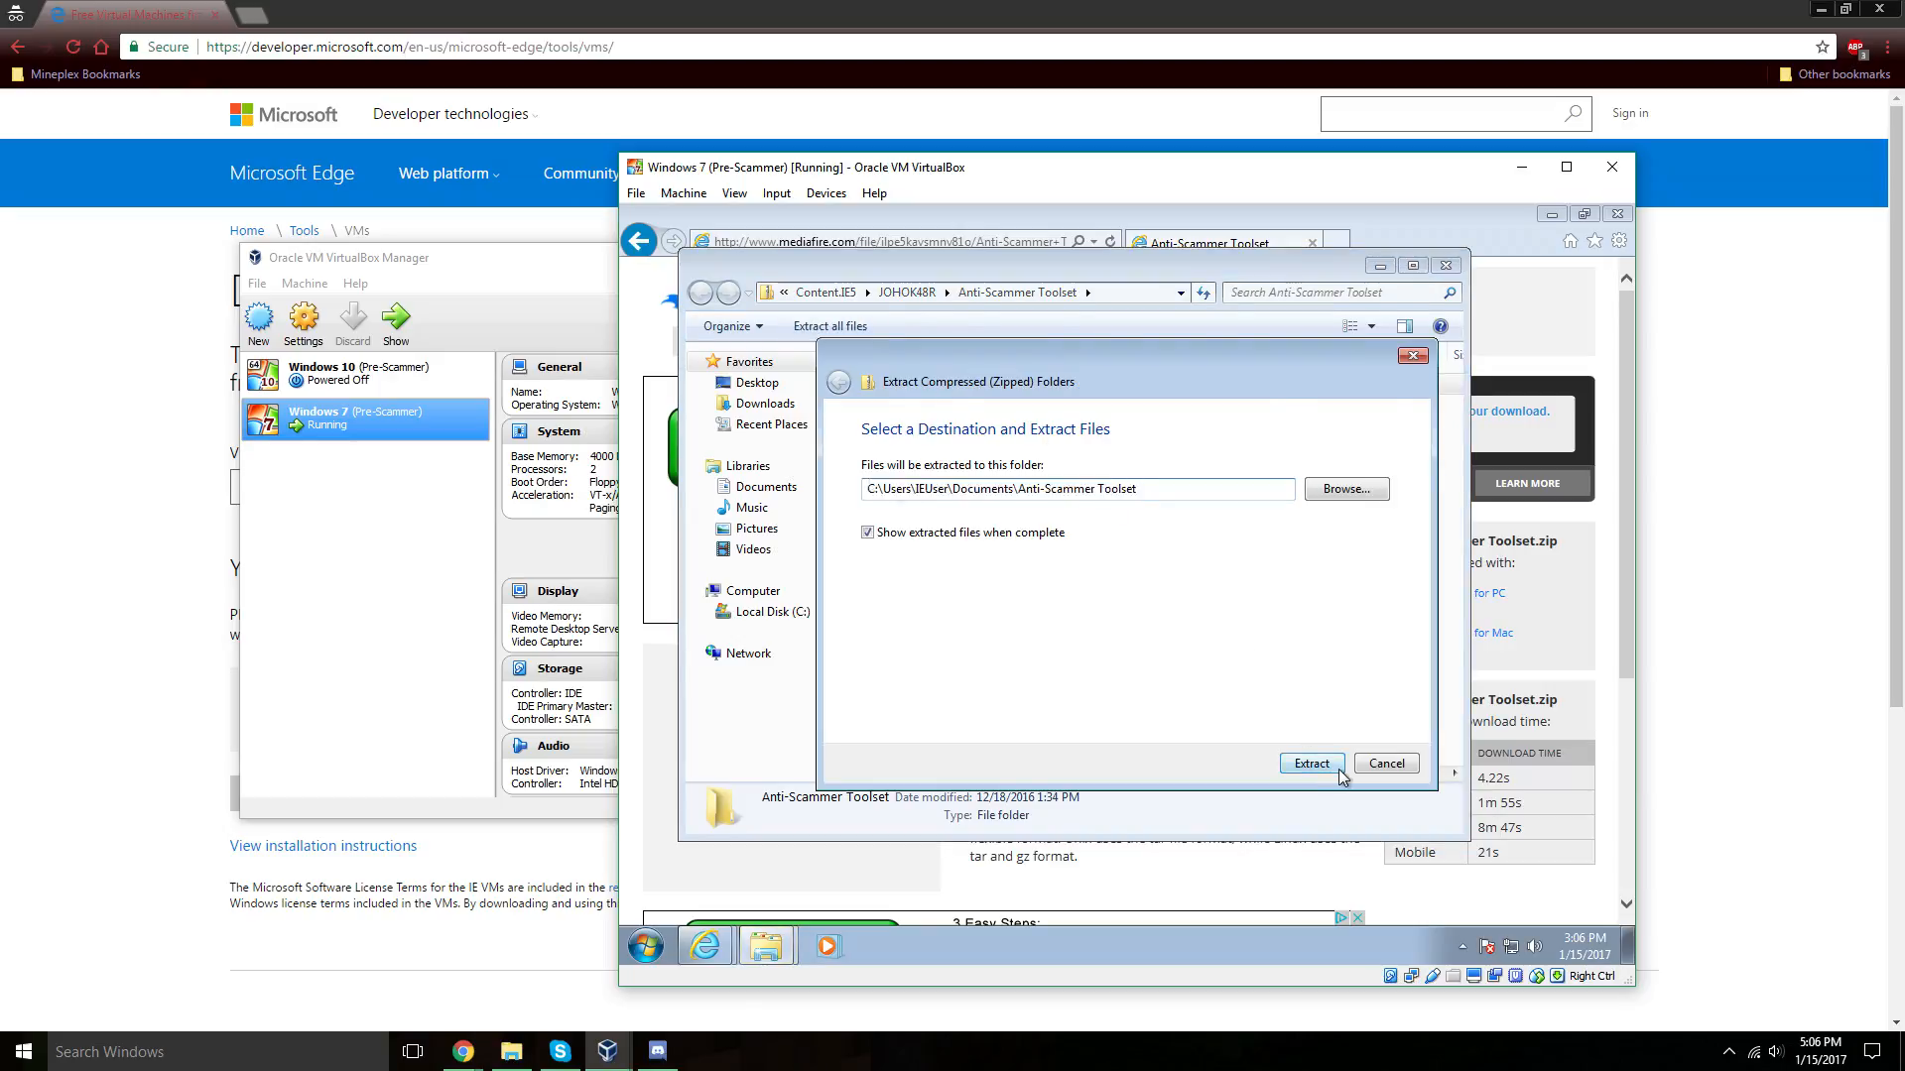
left_click(1326, 766)
Check the extracted toolset folder in My Documents, and close the folder window, the browser tab and the pop-up advert.
left_click(810, 322)
left_click(834, 322)
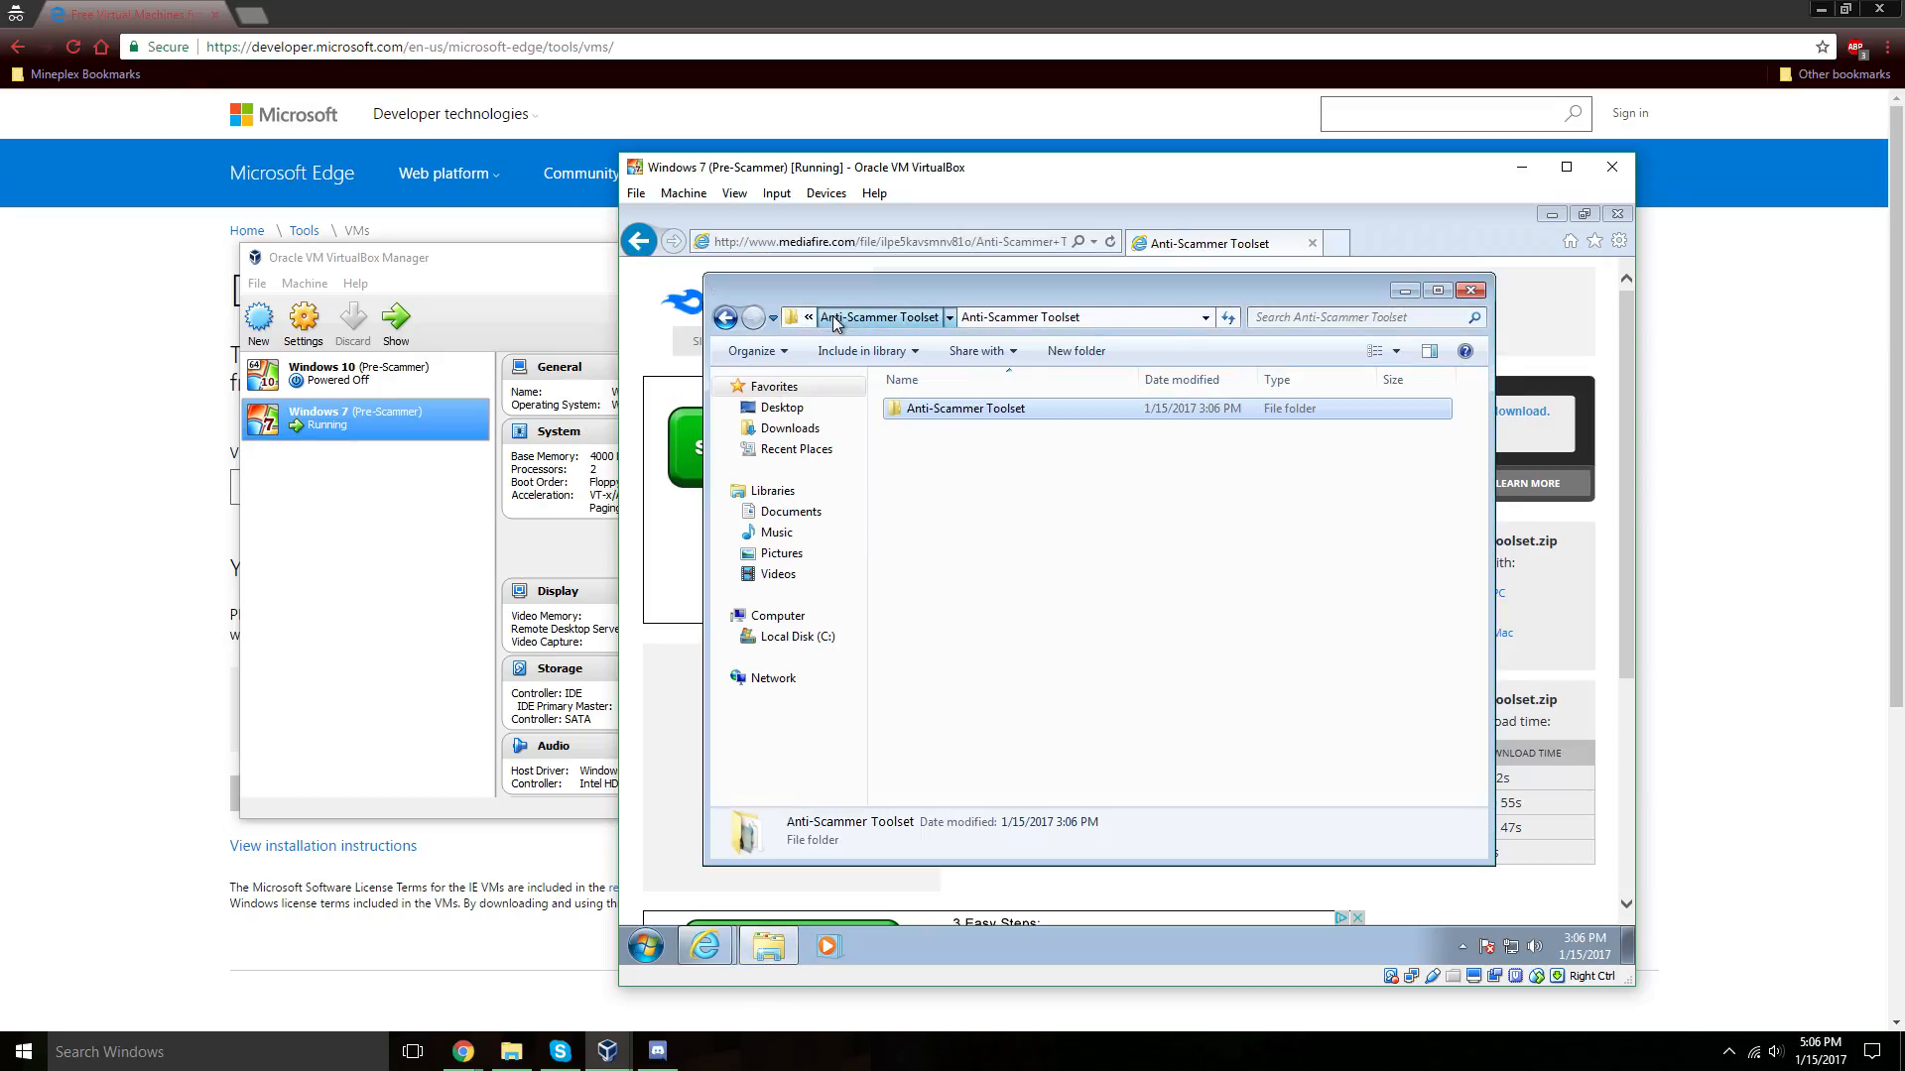
left_click(838, 323)
double_click(1295, 412)
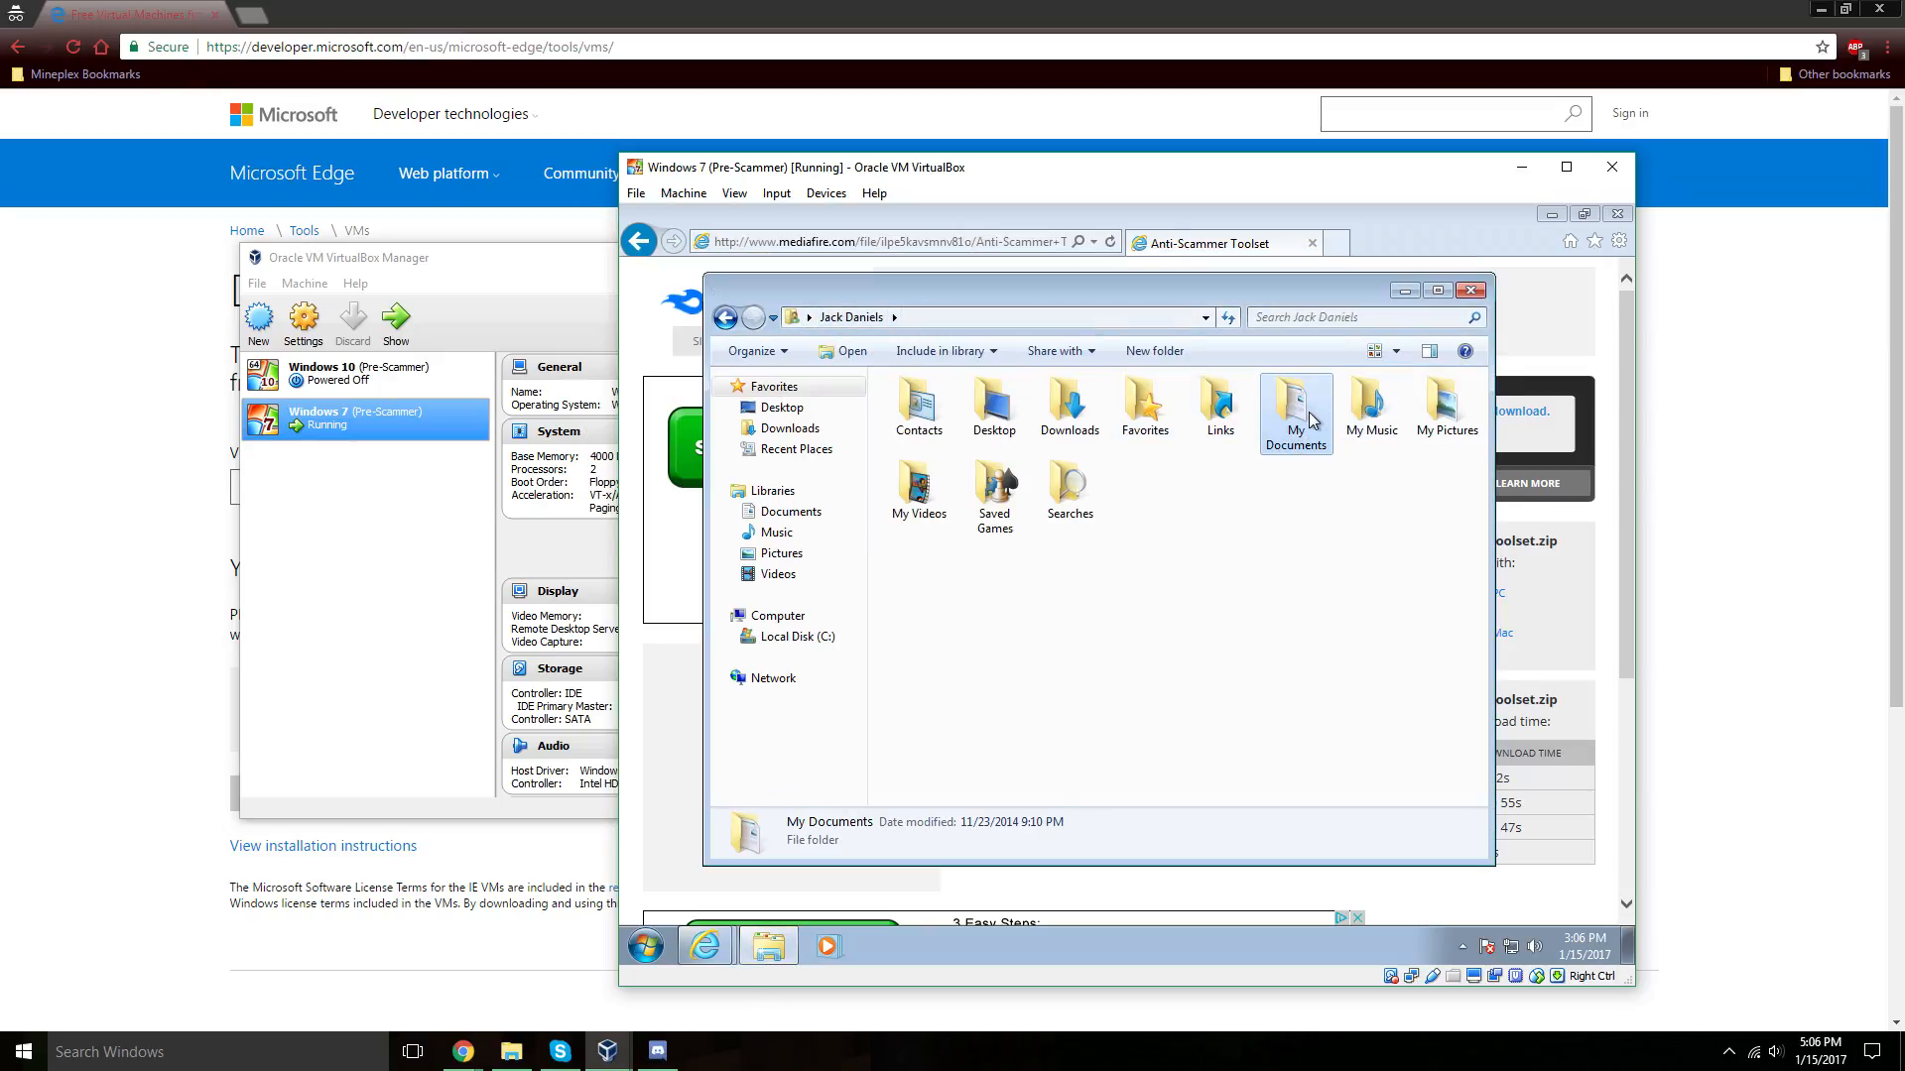
double_click(1069, 412)
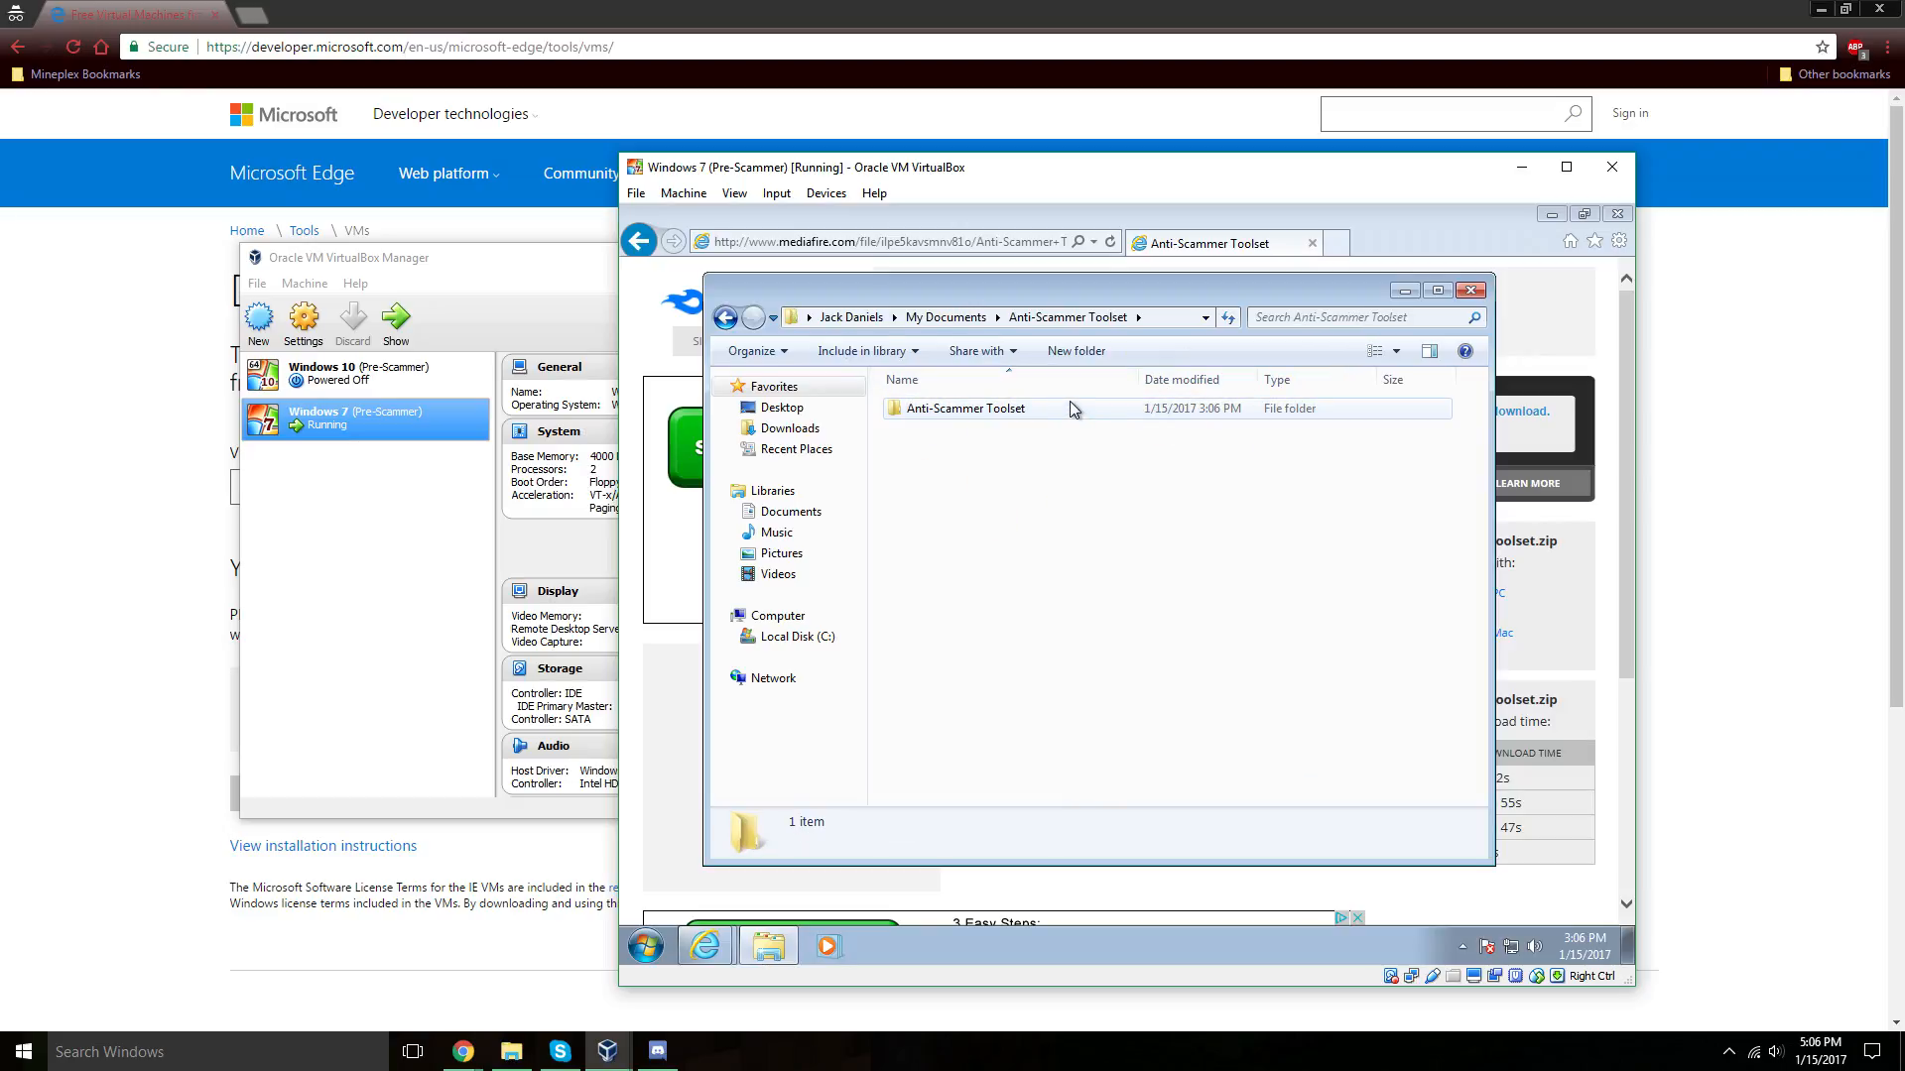
left_click(1472, 292)
left_click(1311, 244)
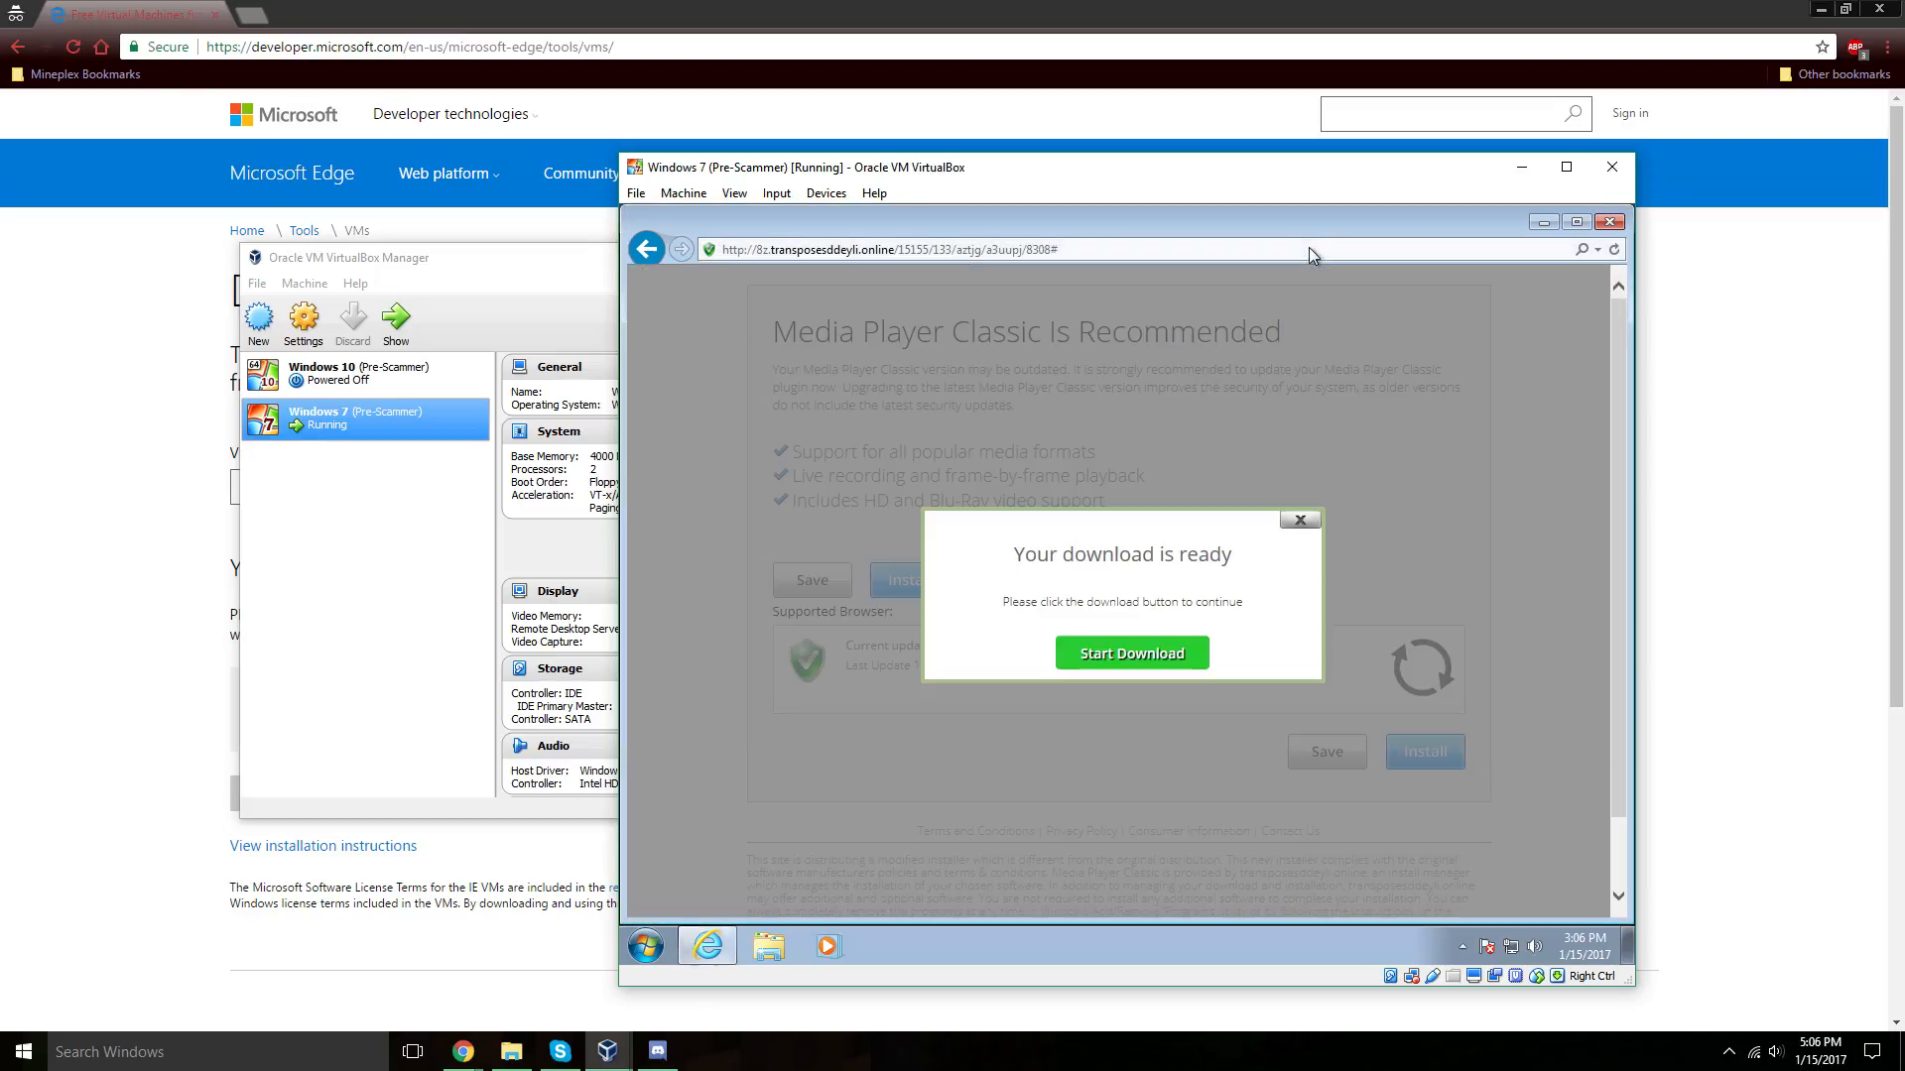
left_click(1608, 221)
Take a second snapshot of the running virtual machine.
left_click(695, 194)
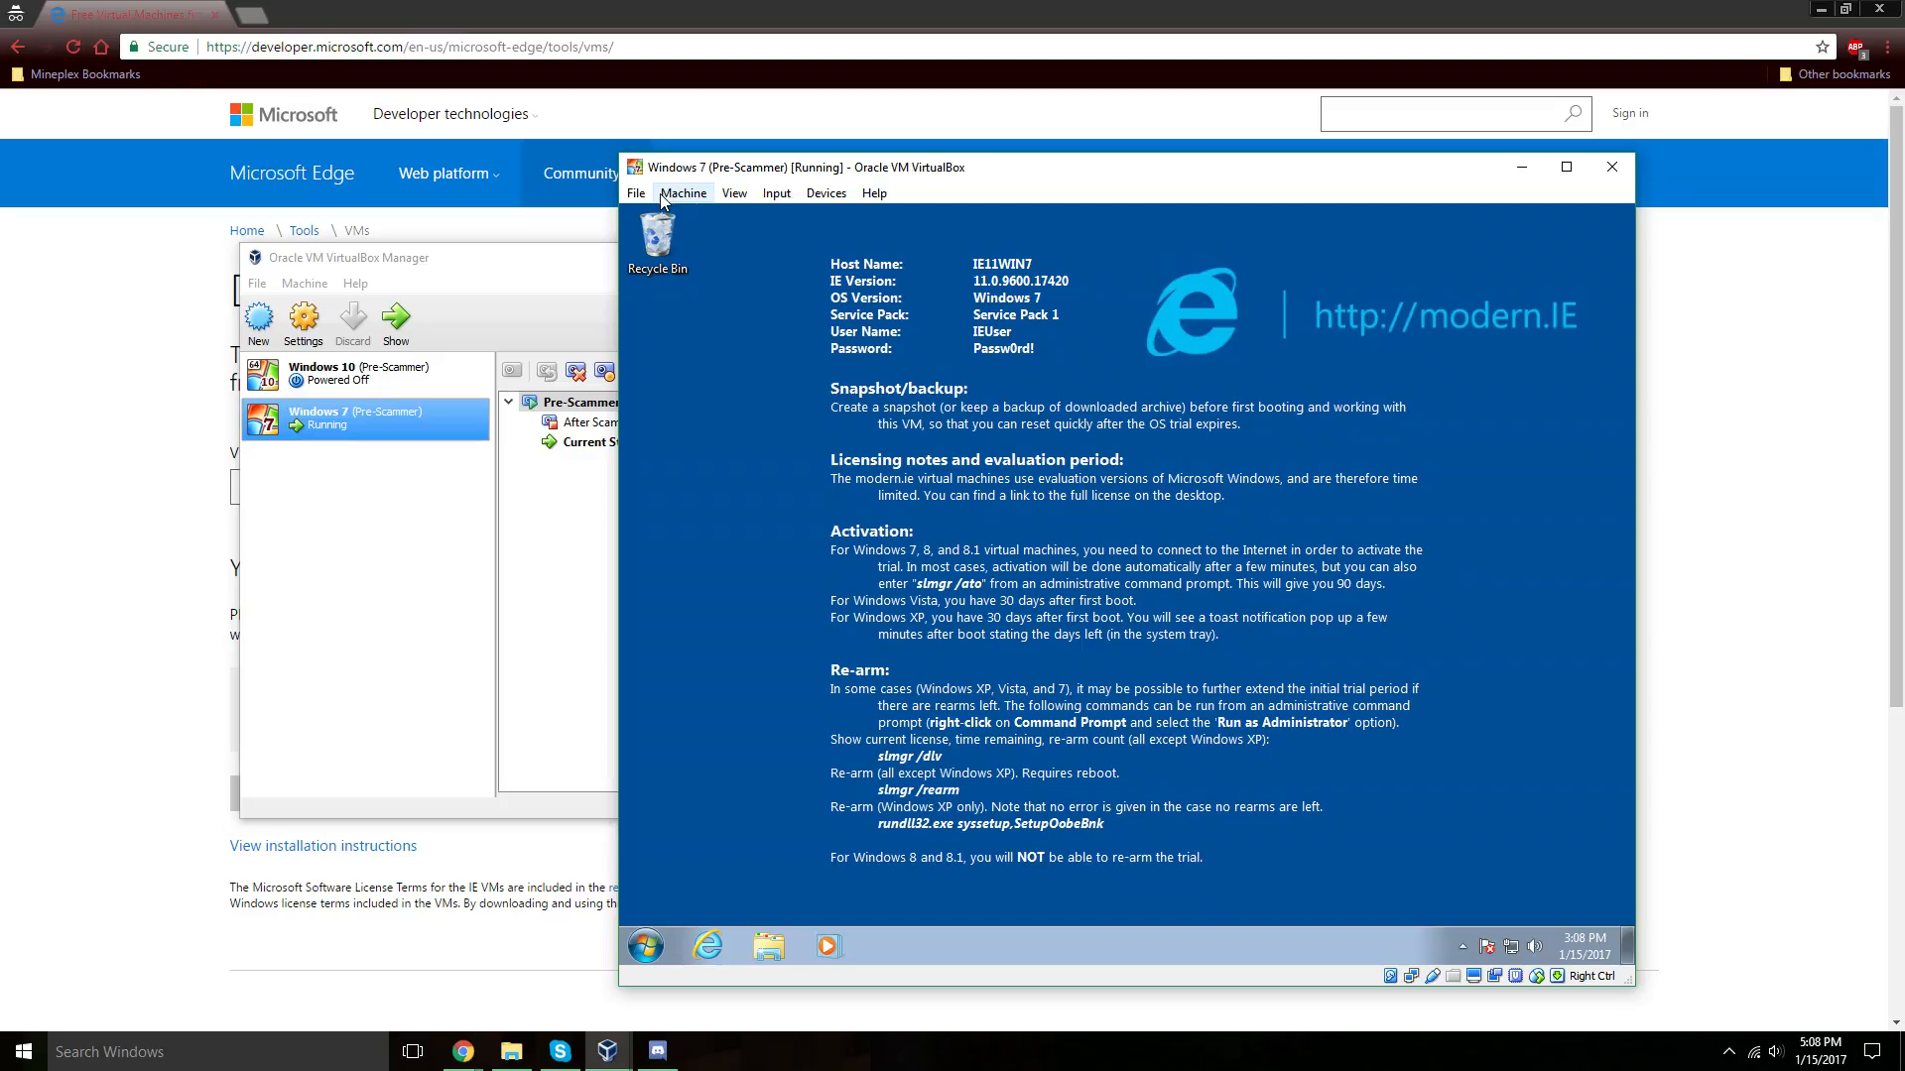
left_click_drag(1156, 266, 1585, 361)
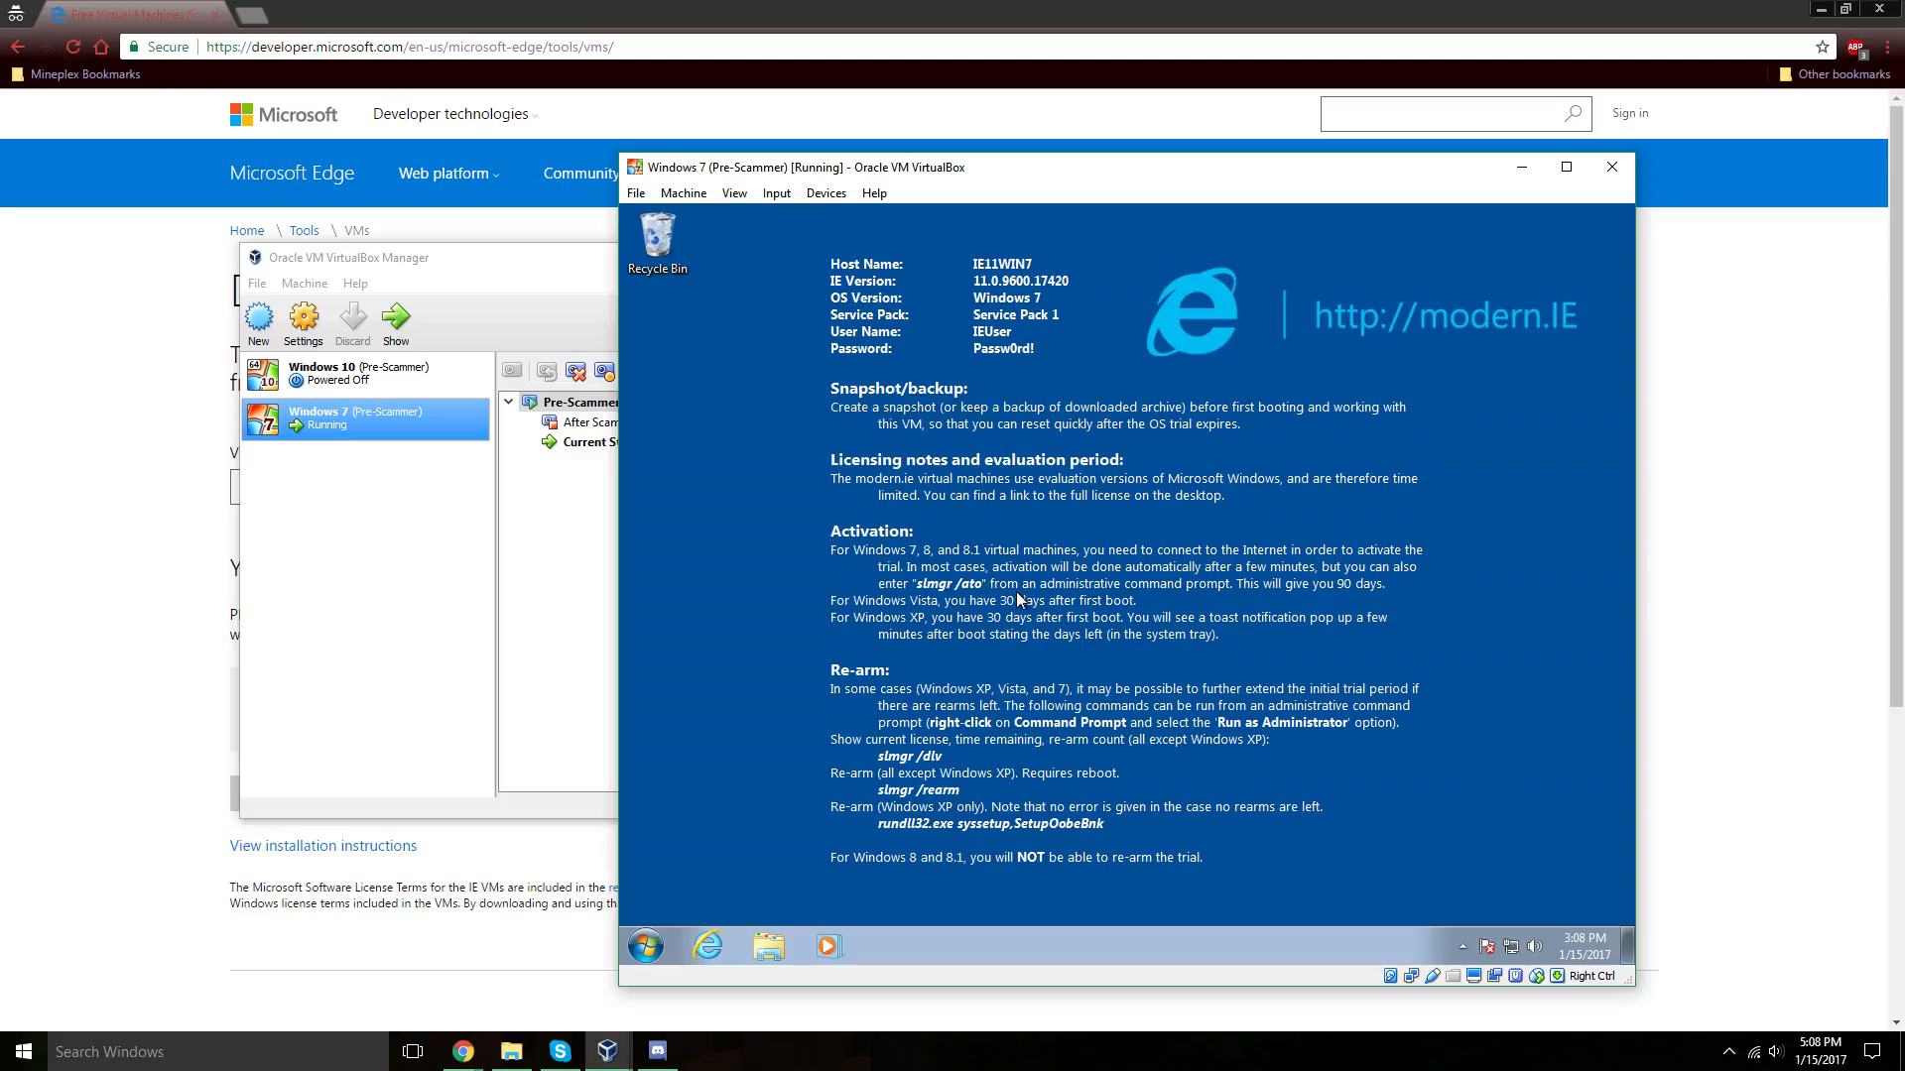
left_click_drag(818, 262, 1599, 825)
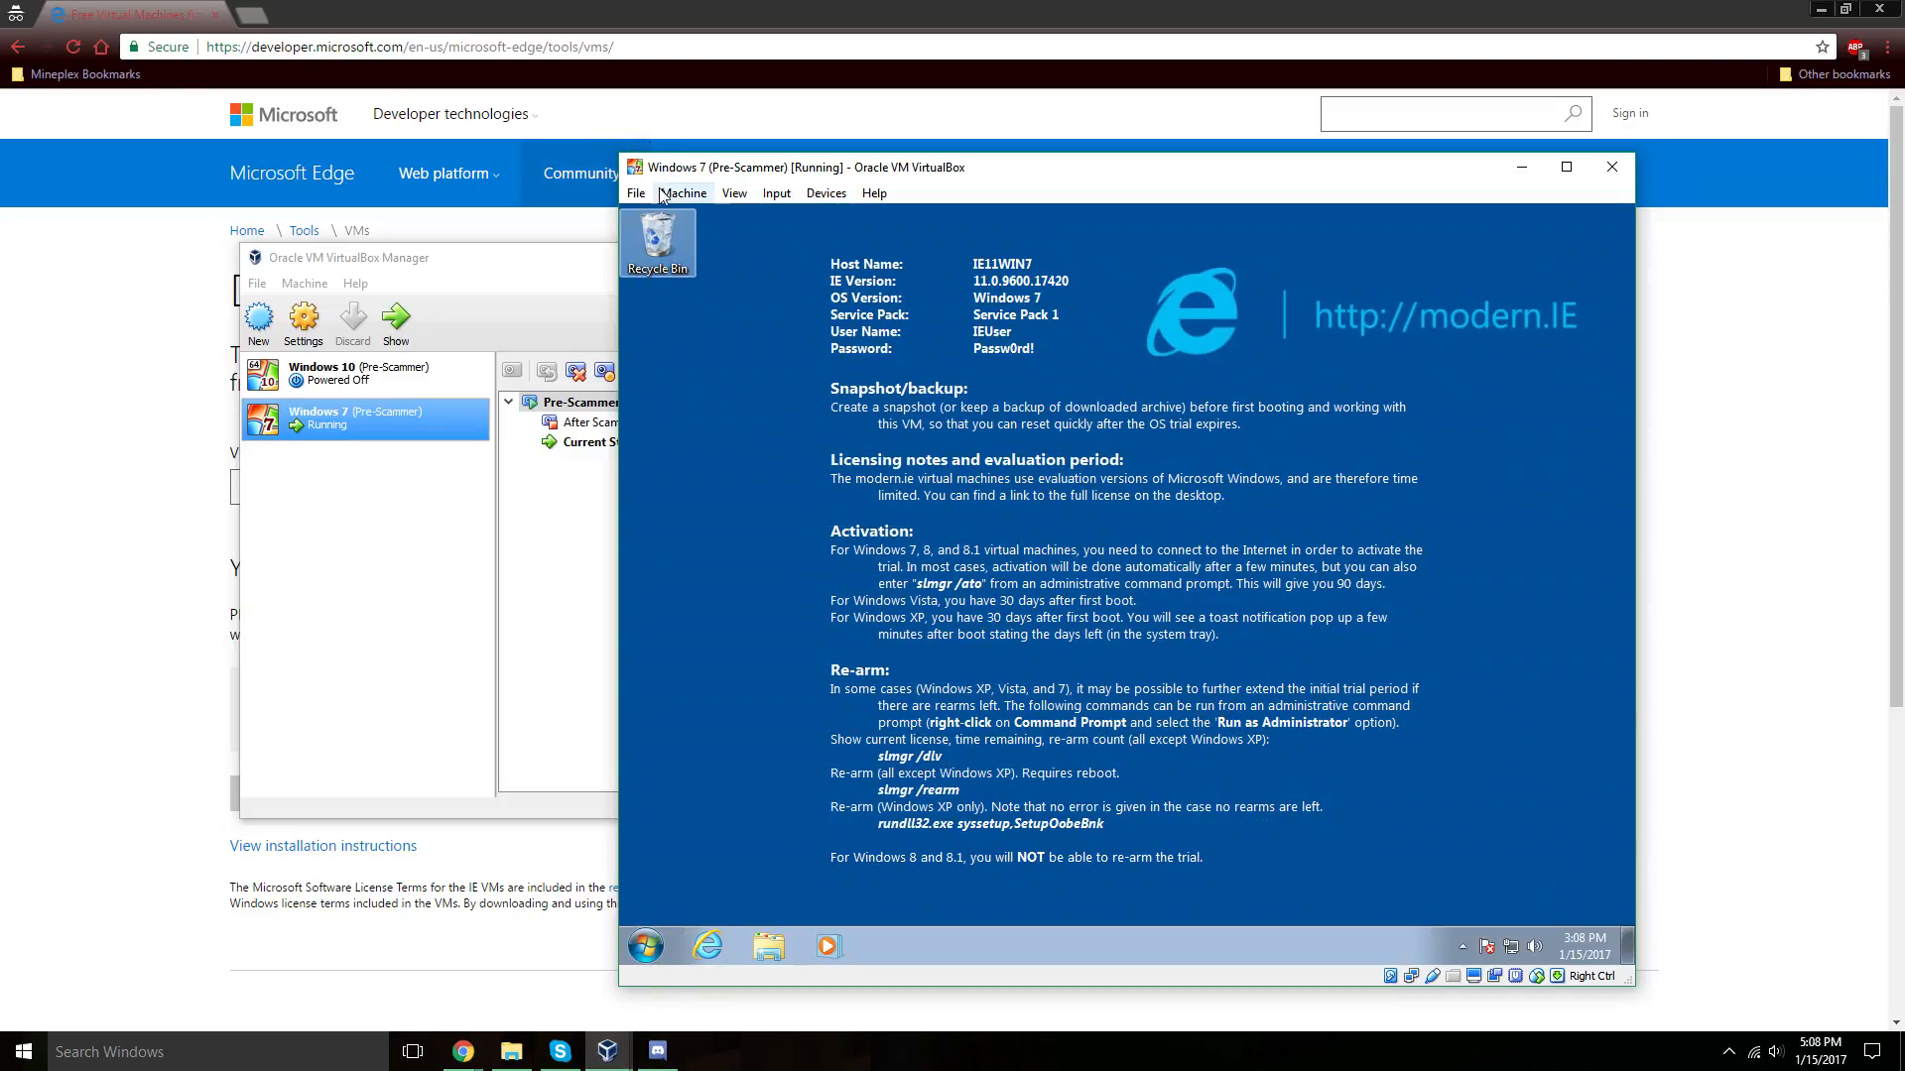
Shut down the Windows 7 guest from within Windows.
left_click(646, 945)
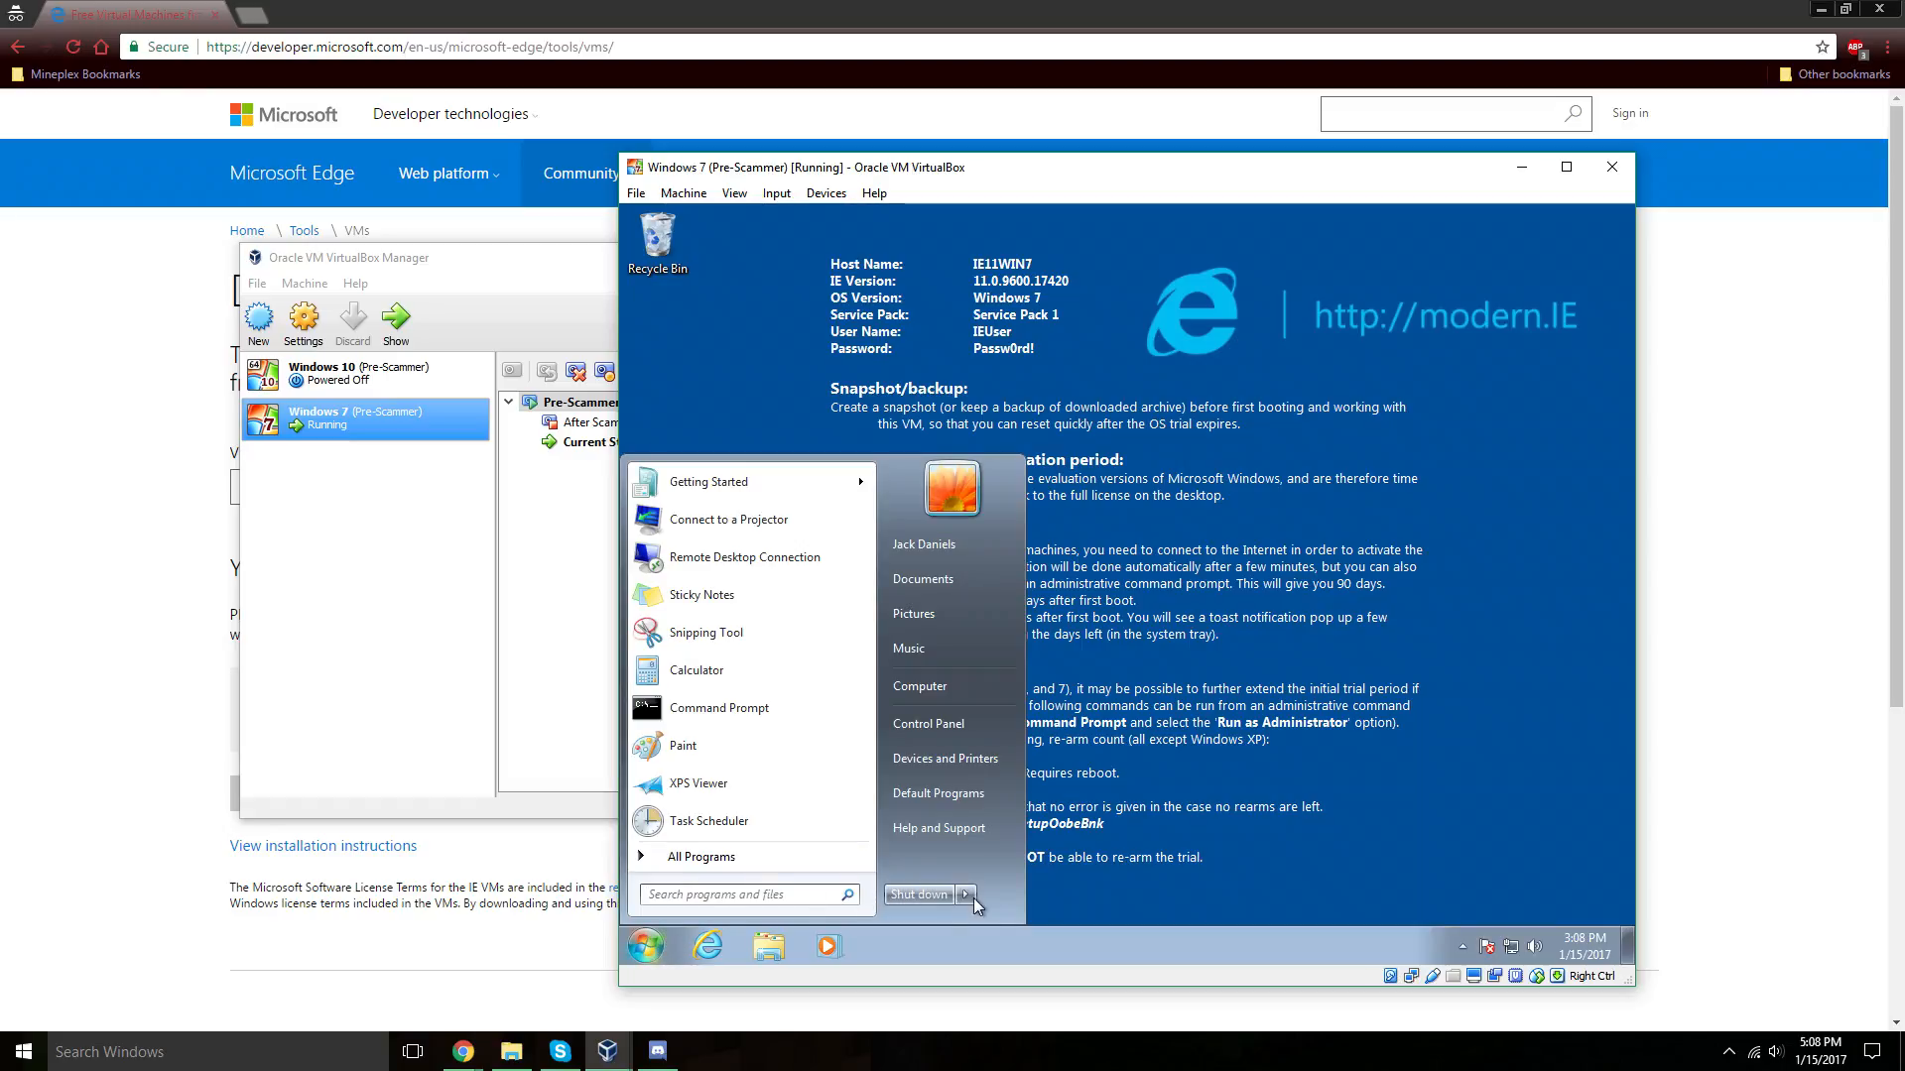
left_click(926, 892)
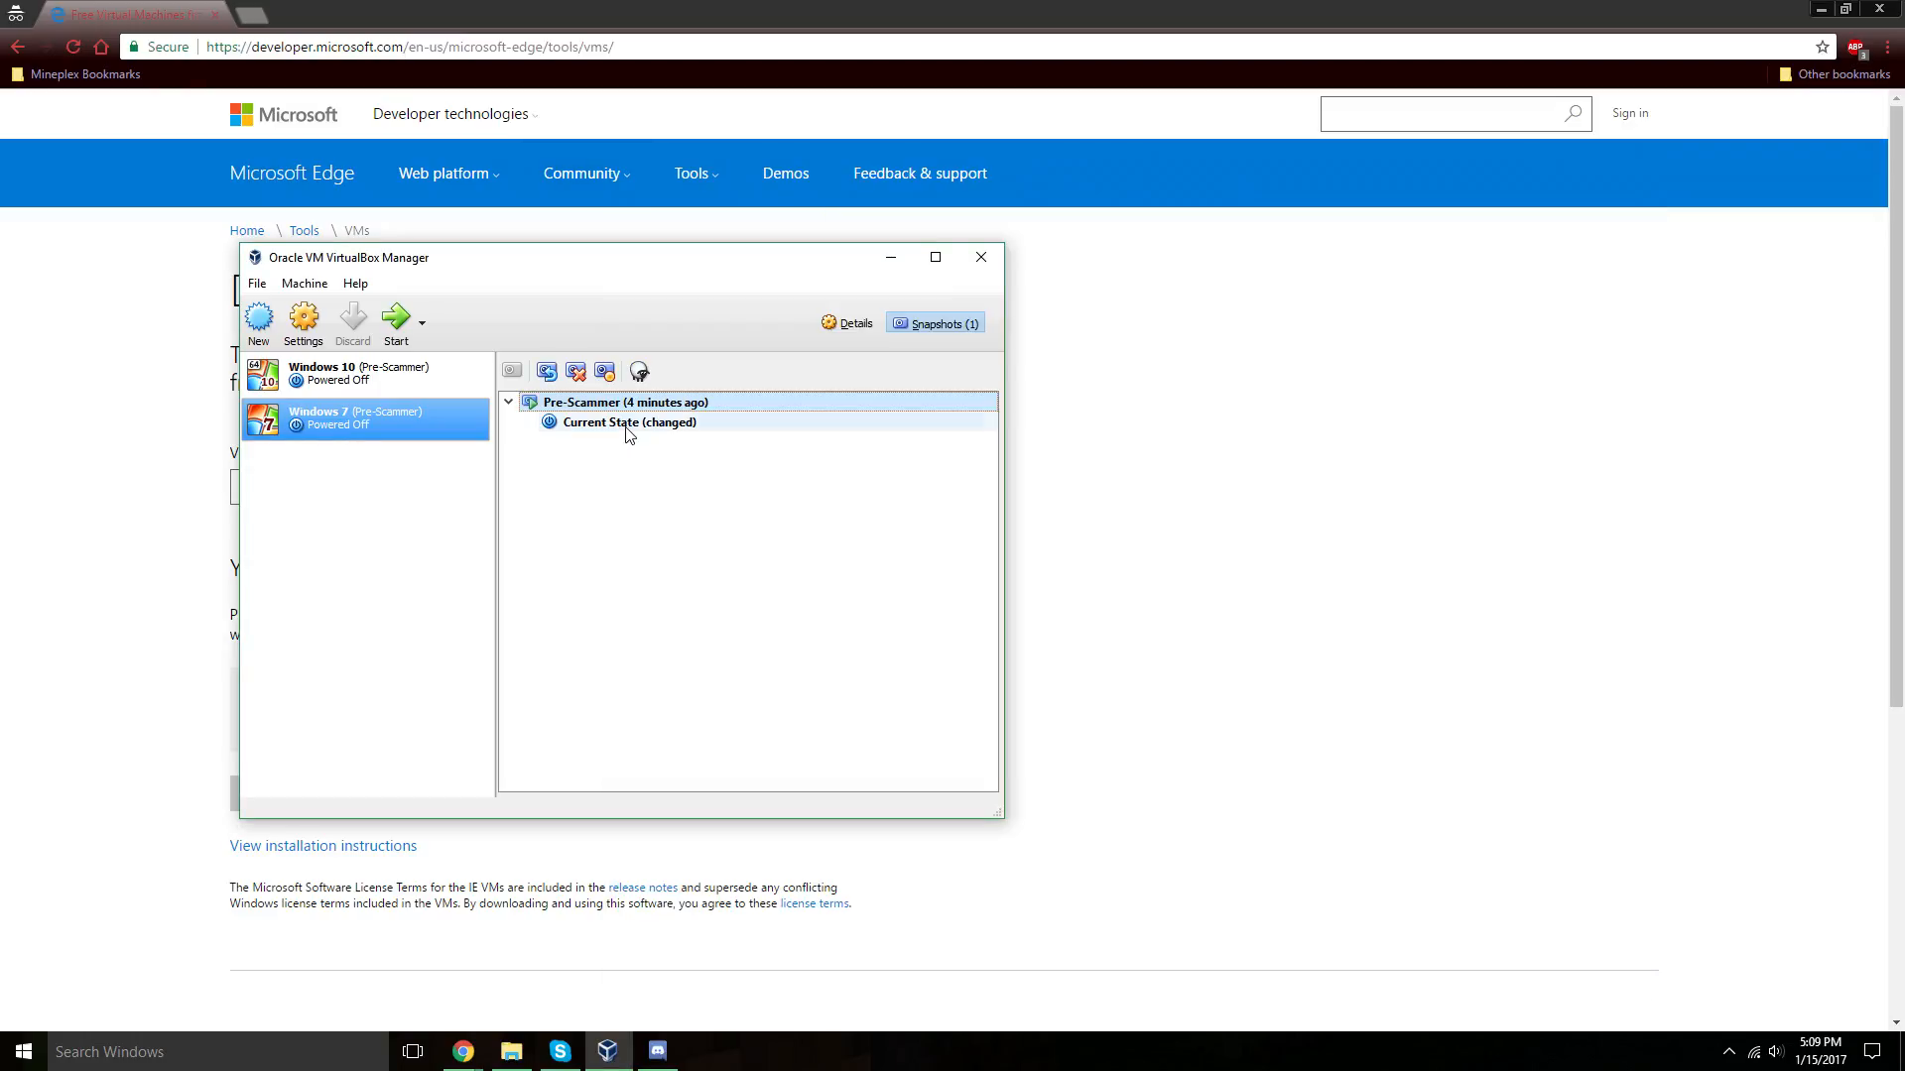
Restore the Windows 7 machine's Pre-Scammer snapshot without creating a snapshot of the current state, and start the machine.
left_click(626, 427)
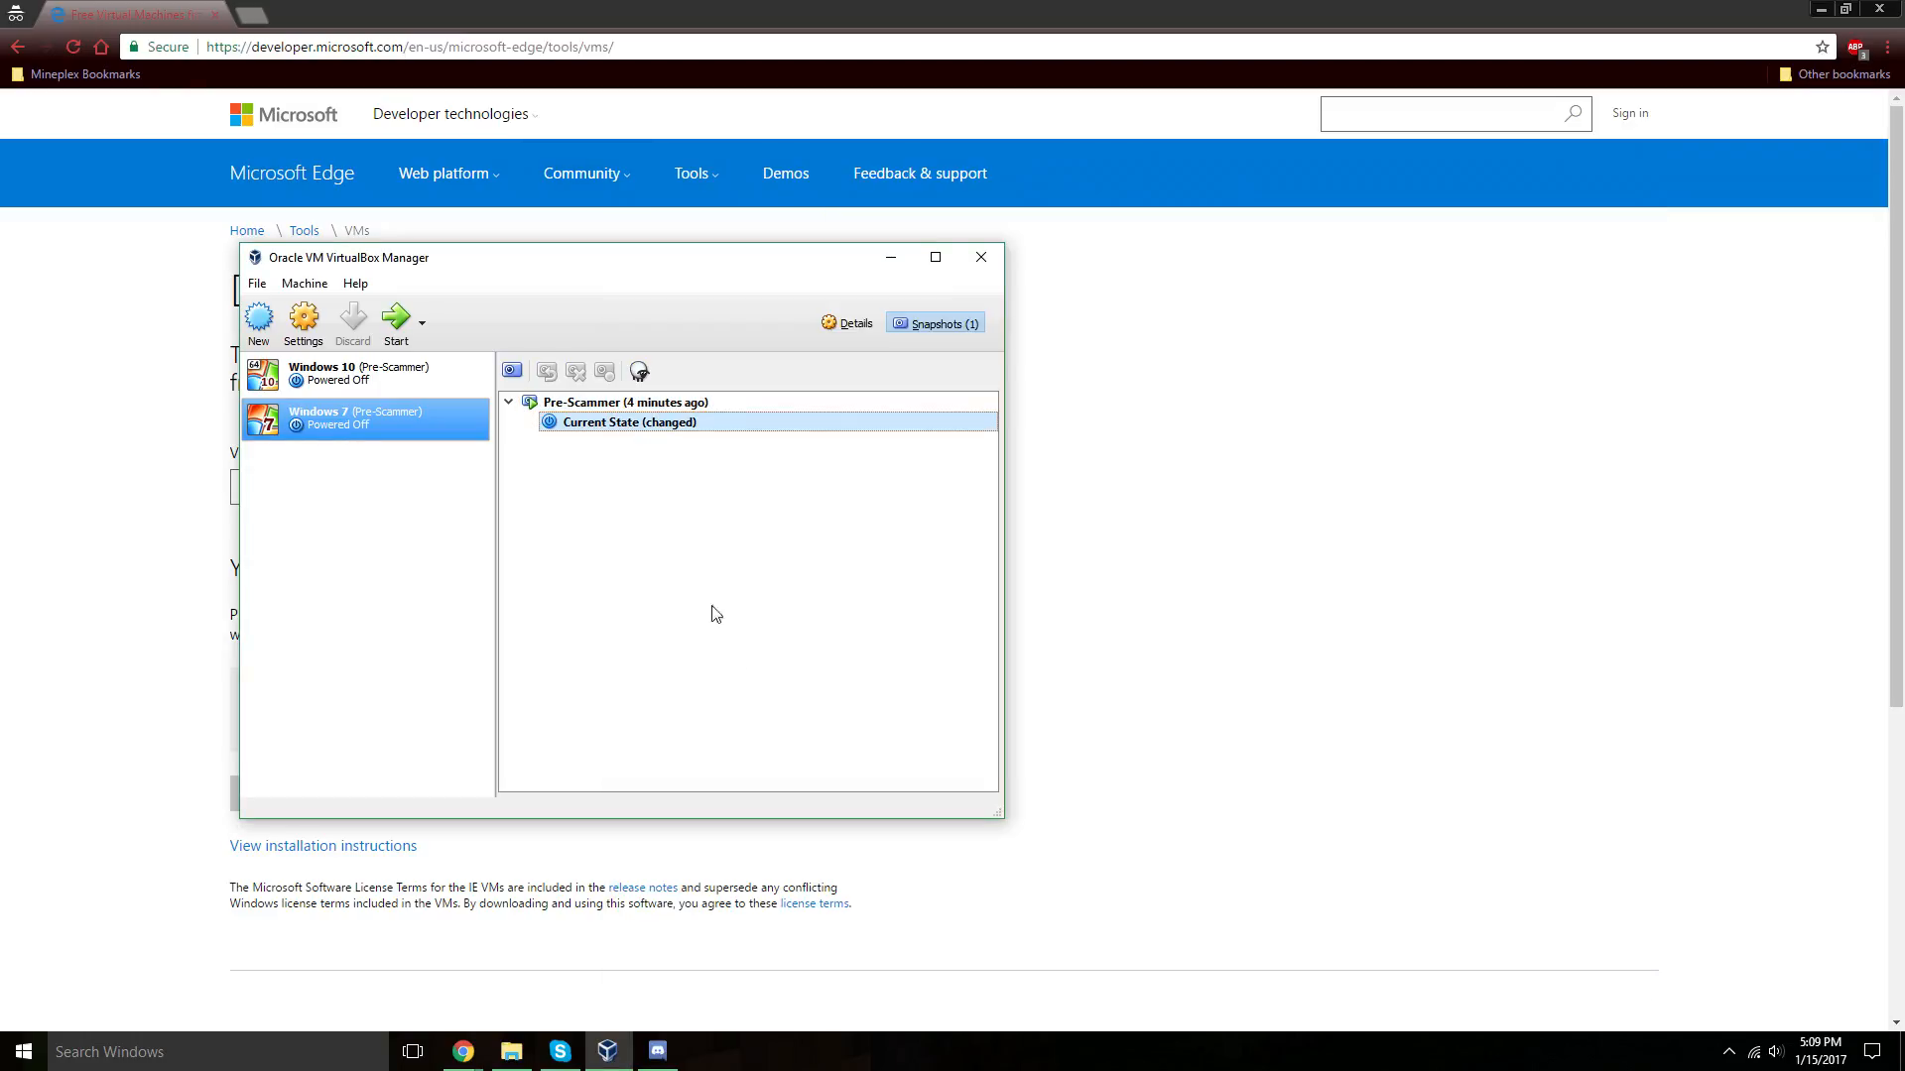
left_click(595, 403)
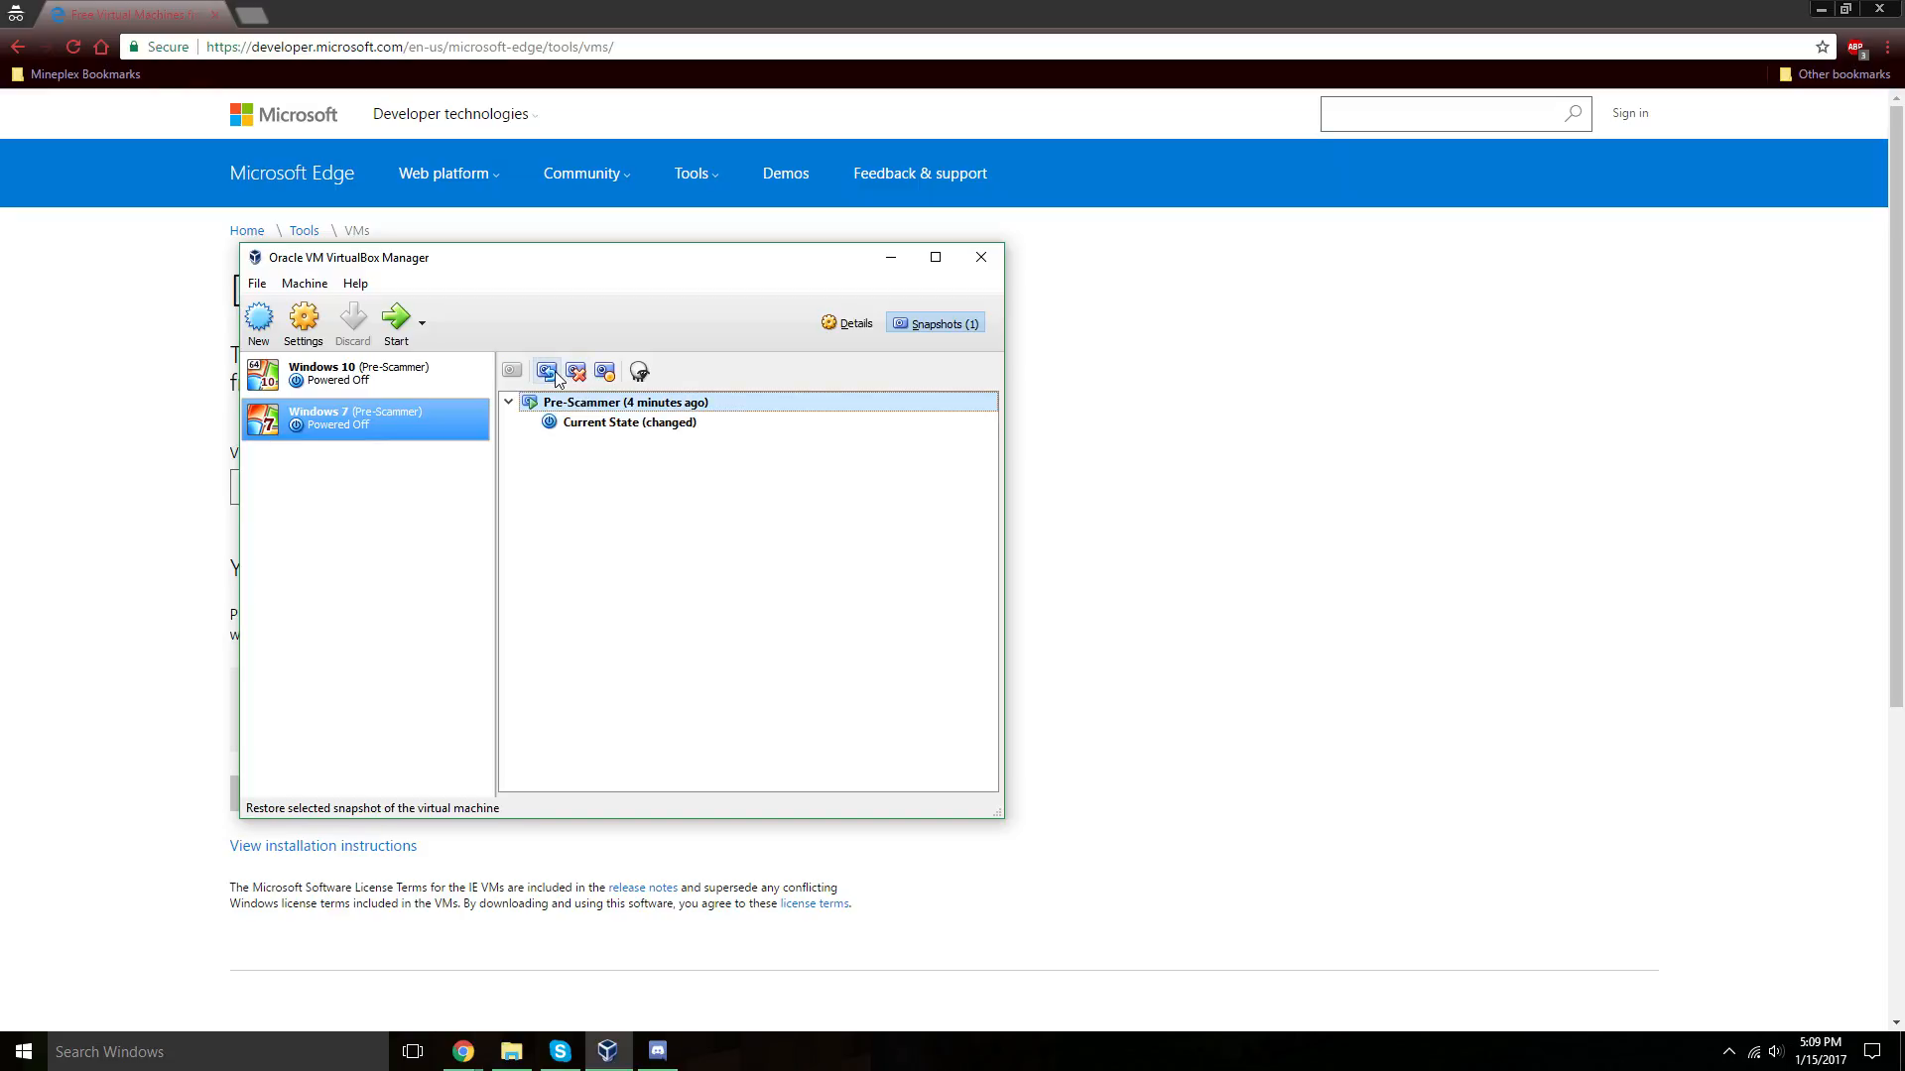
right_click(562, 404)
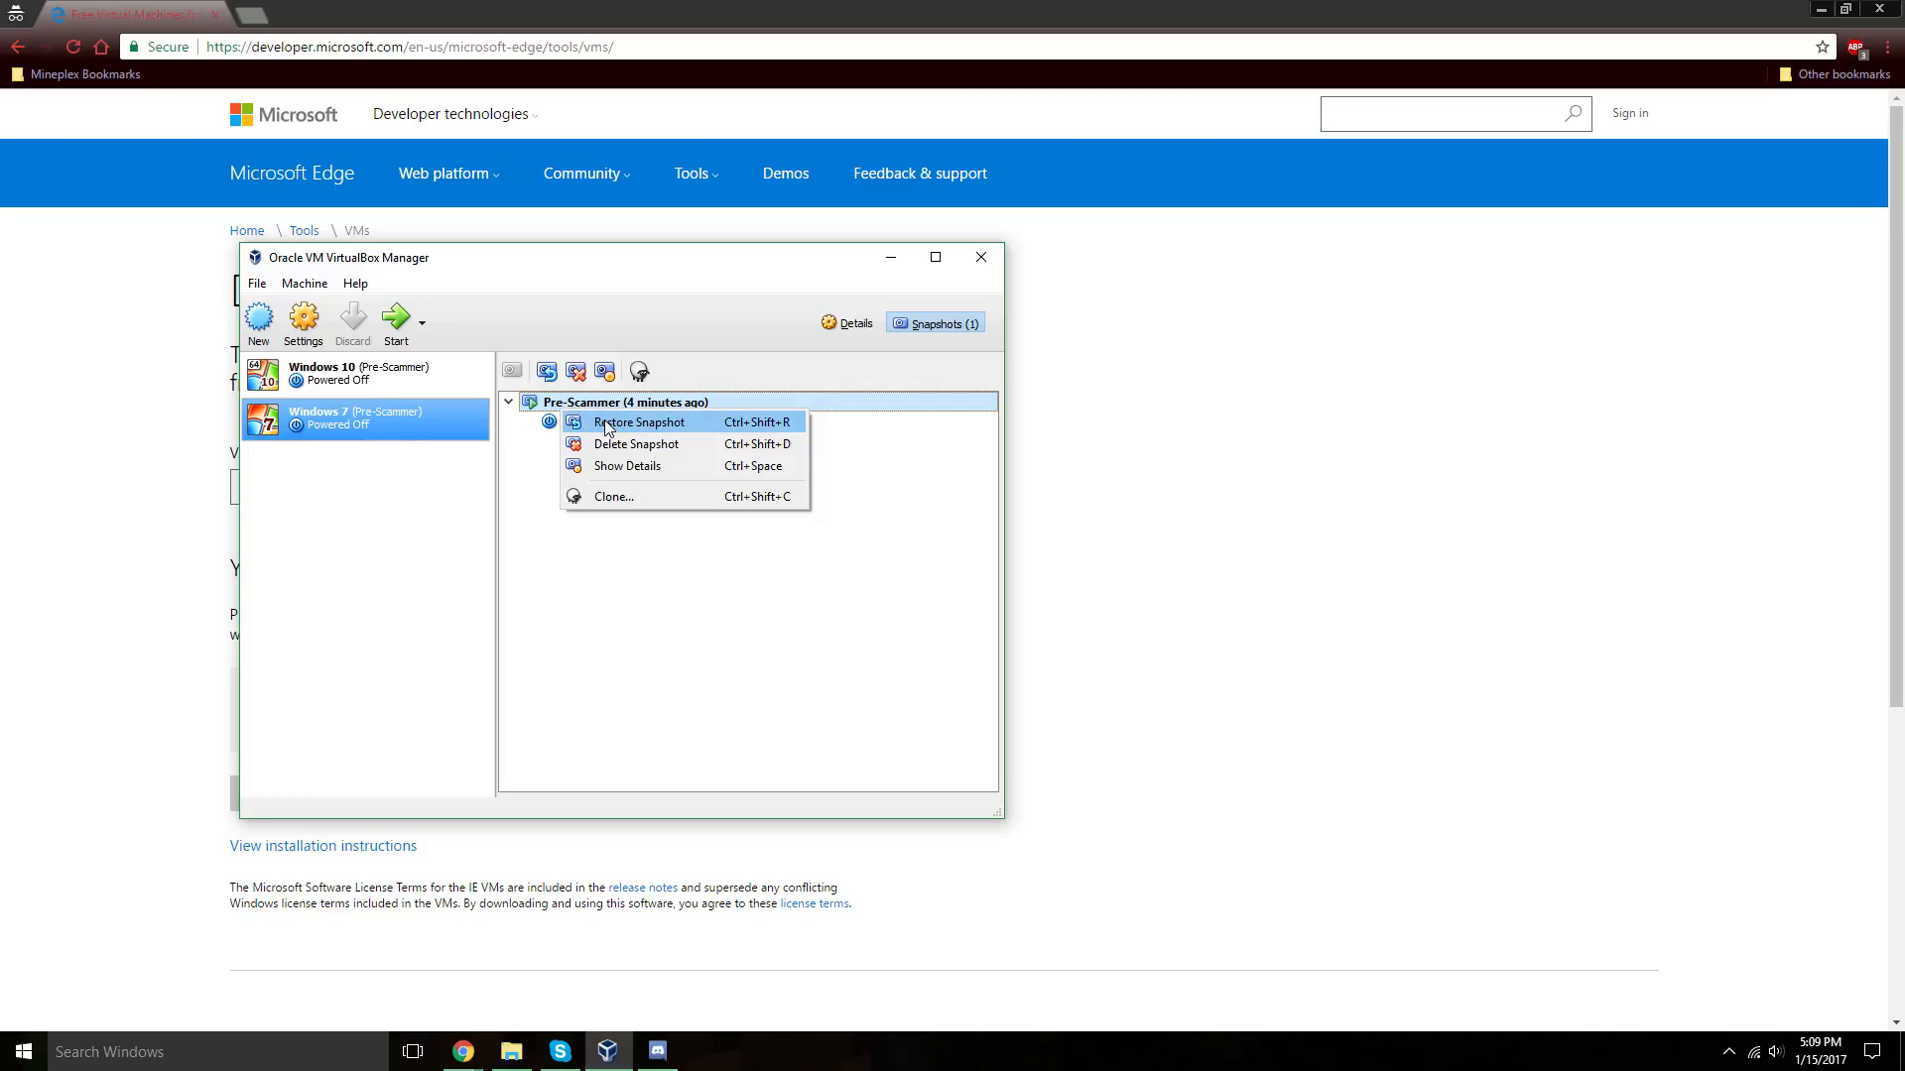
left_click(607, 426)
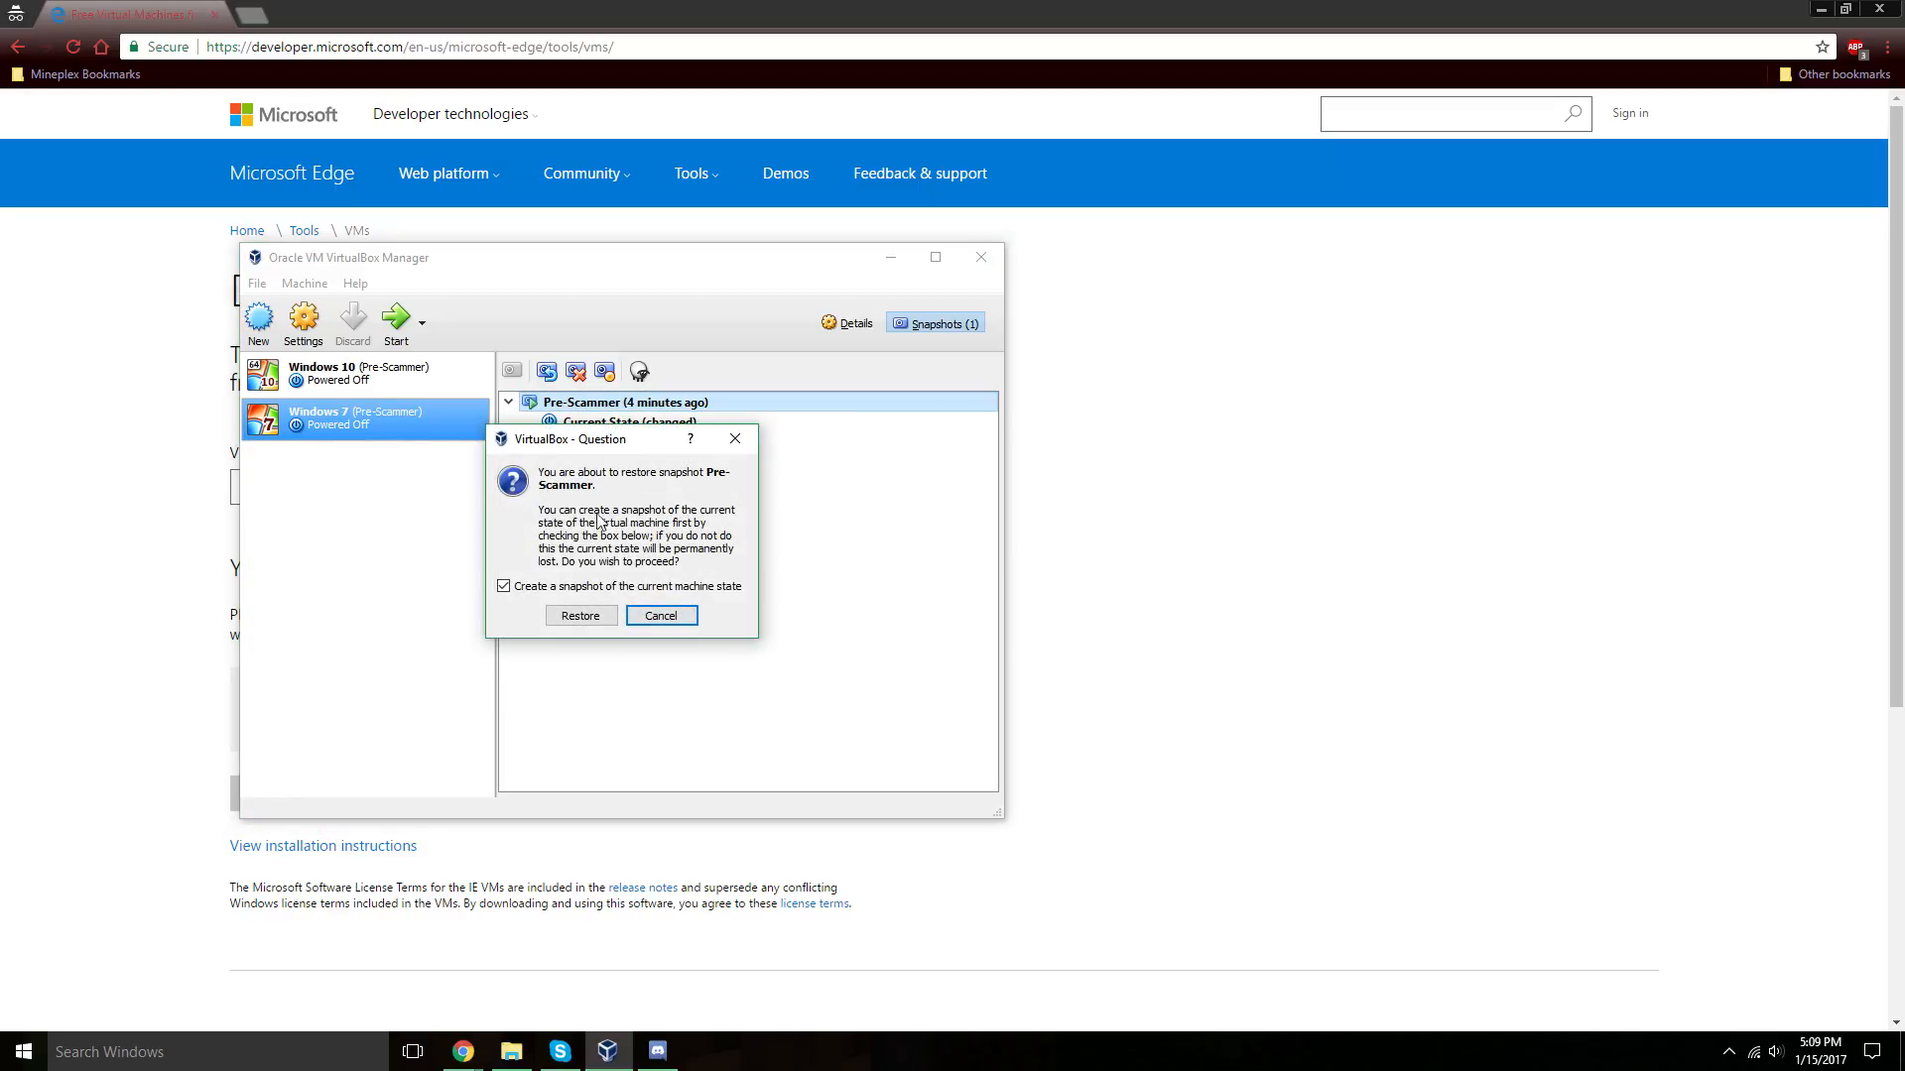
left_click(504, 586)
left_click(585, 616)
left_click(397, 432)
left_click(397, 327)
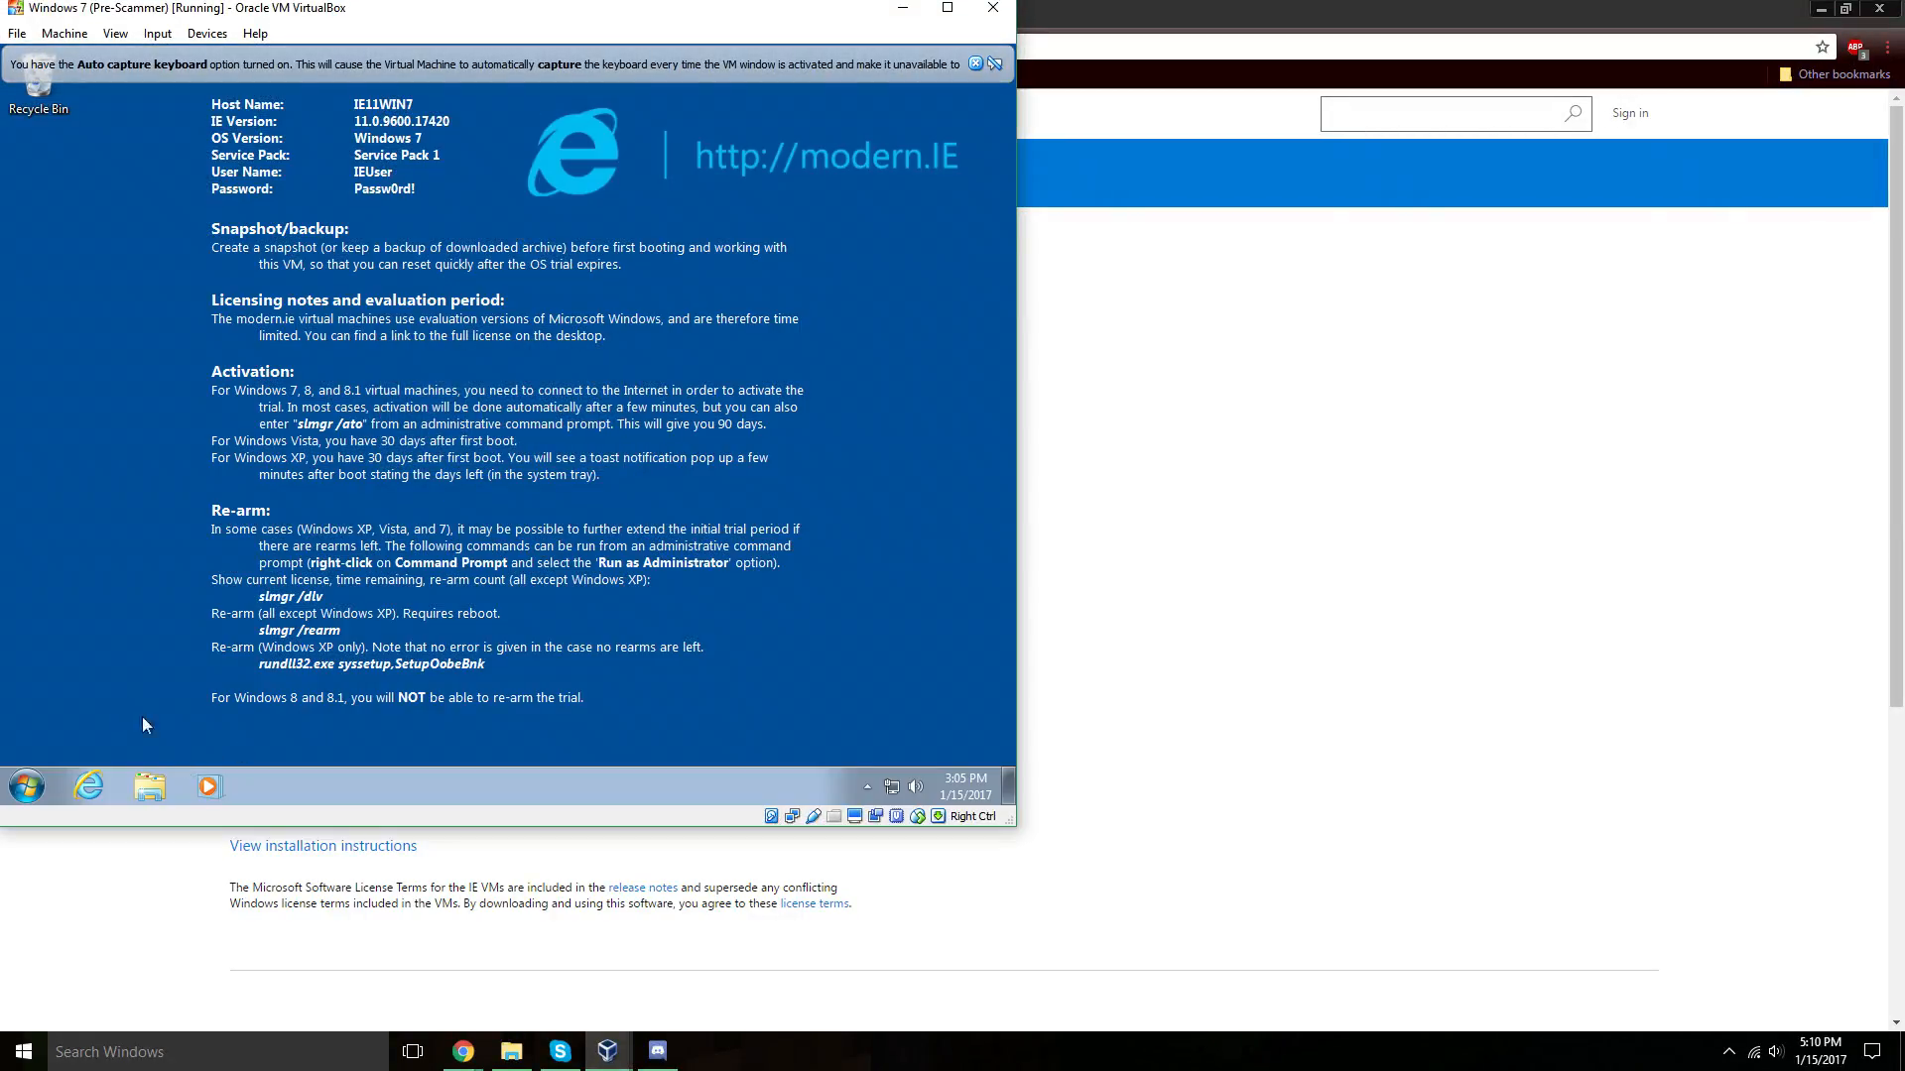
Check the Documents and Downloads folders in the restored Windows 7 guest, and close the folder window.
left_click(151, 787)
double_click(302, 264)
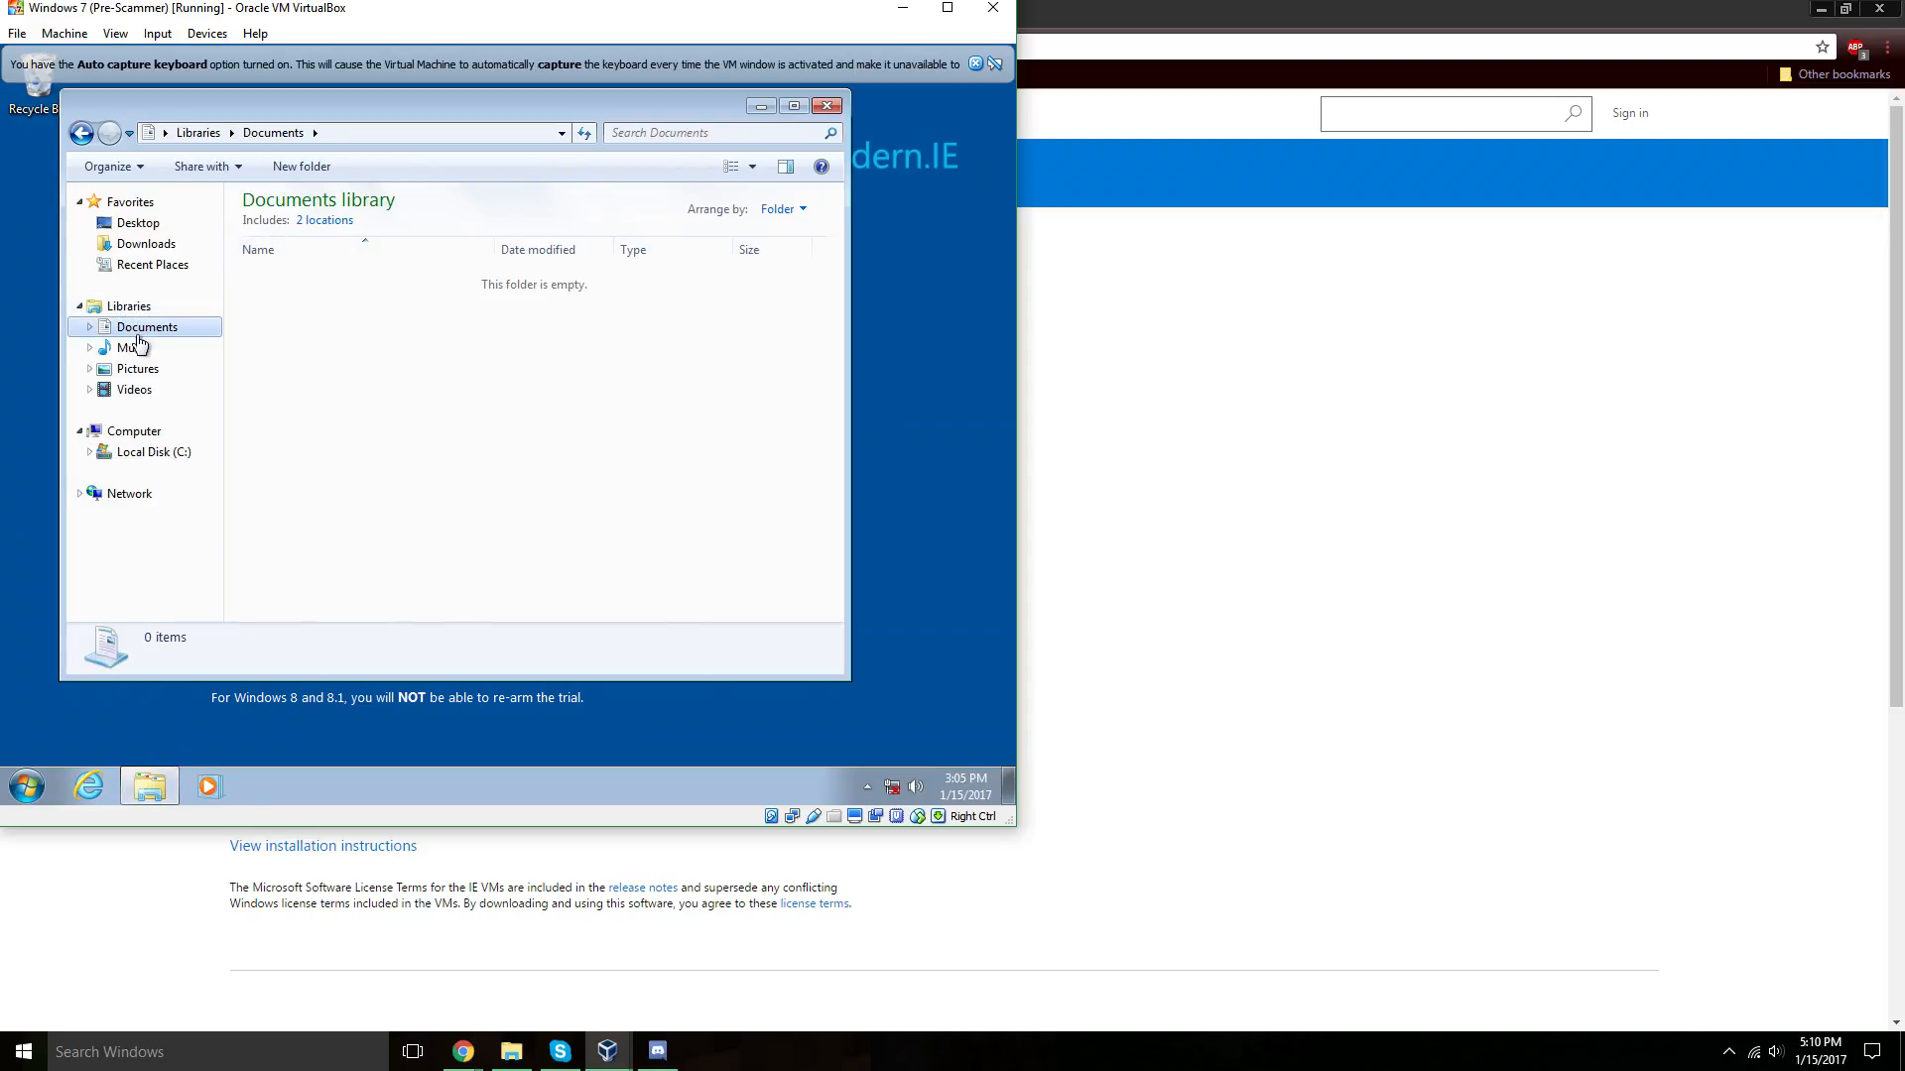
left_click(139, 244)
left_click_drag(692, 350, 230, 162)
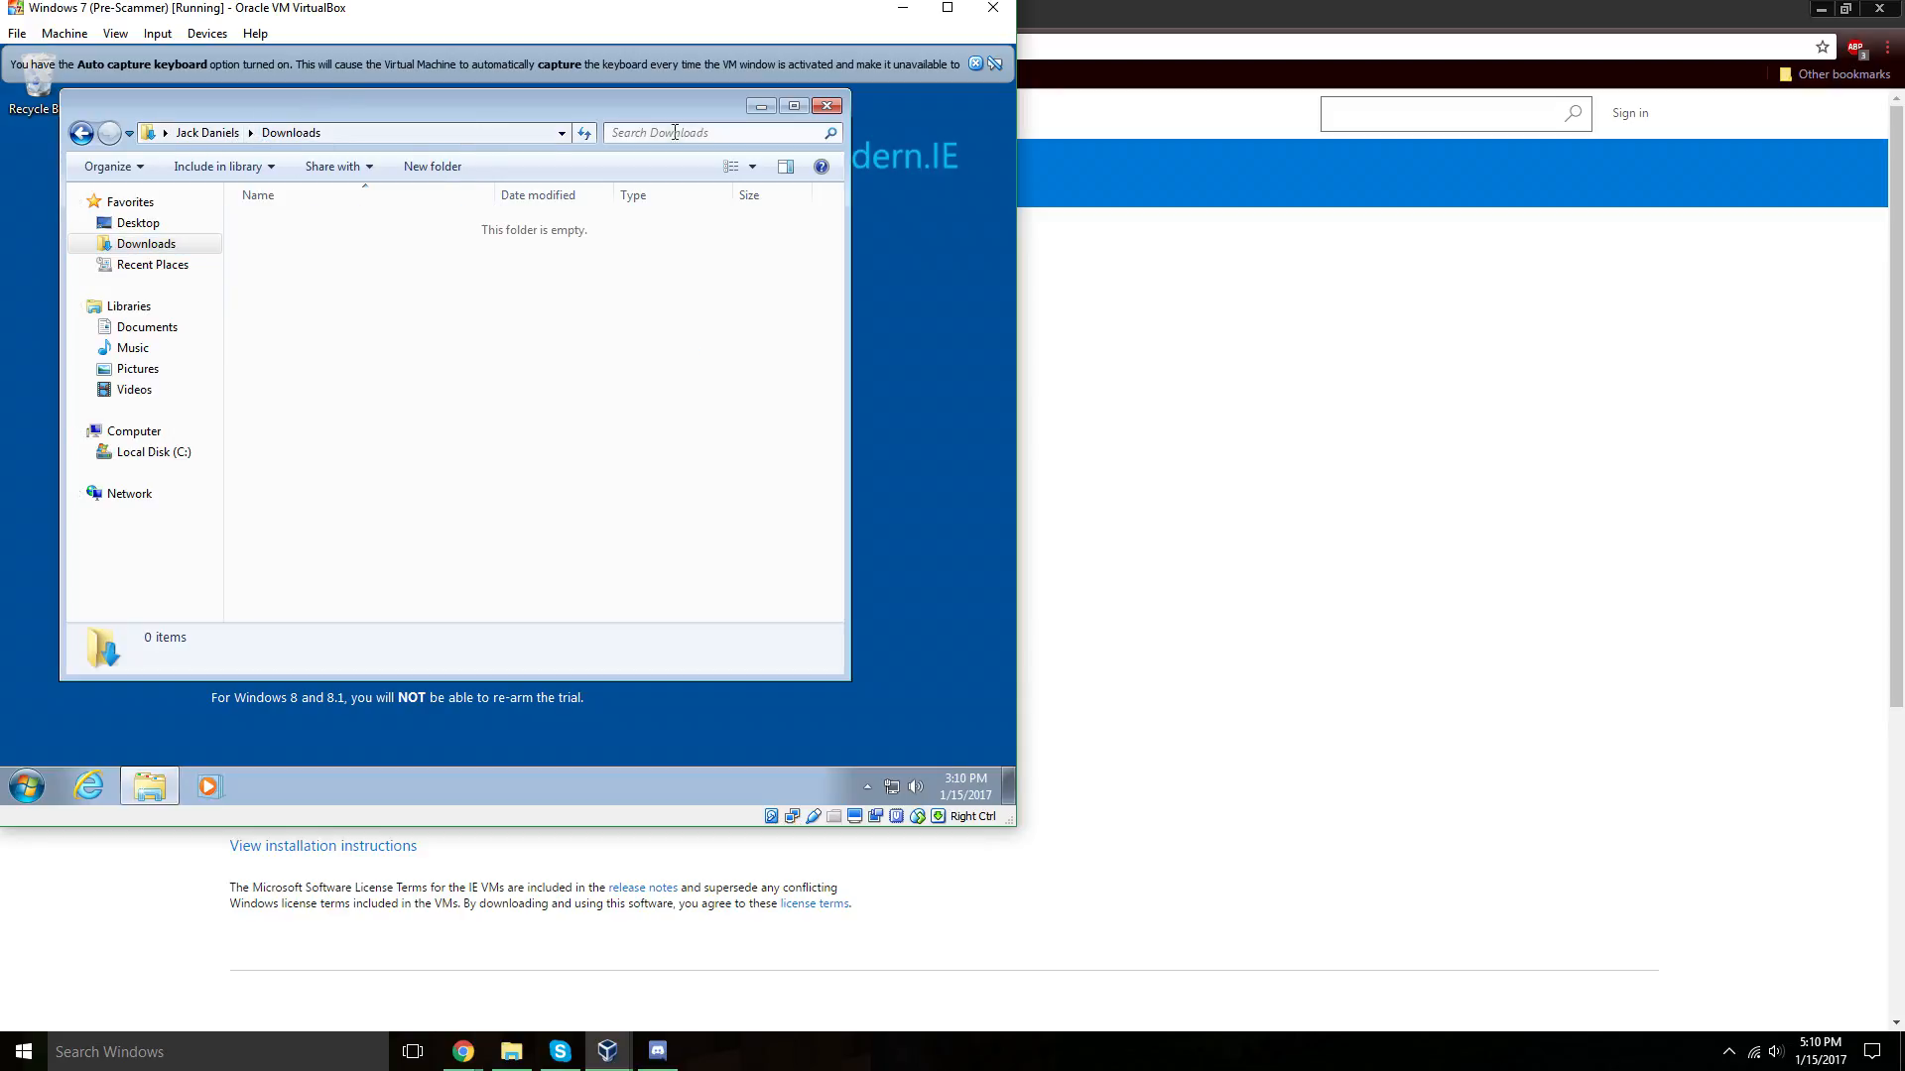
left_click(827, 105)
left_click_drag(711, 18, 1168, 71)
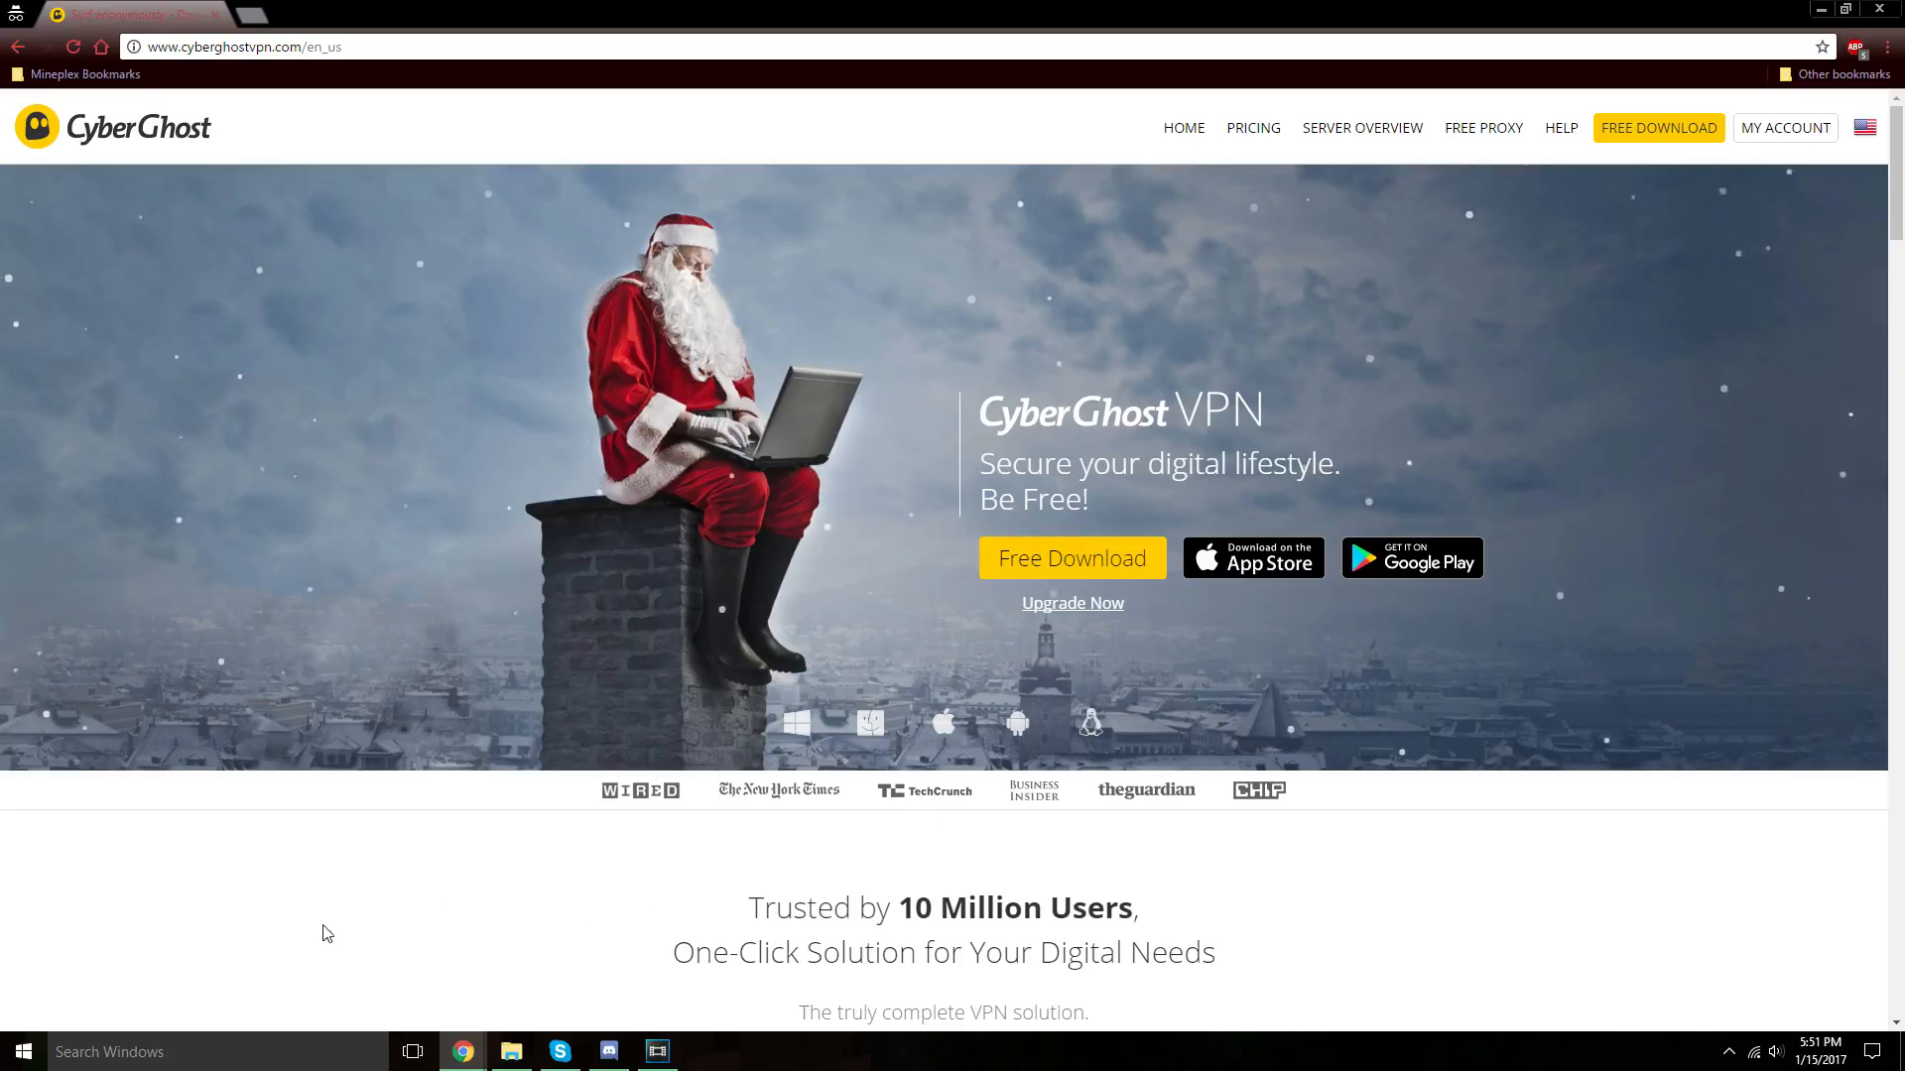
Launch CyberGhost 6 on the host, choose to protect the newly detected Wi-Fi once, and dismiss the limited offer.
left_click(24, 1051)
type("cyber")
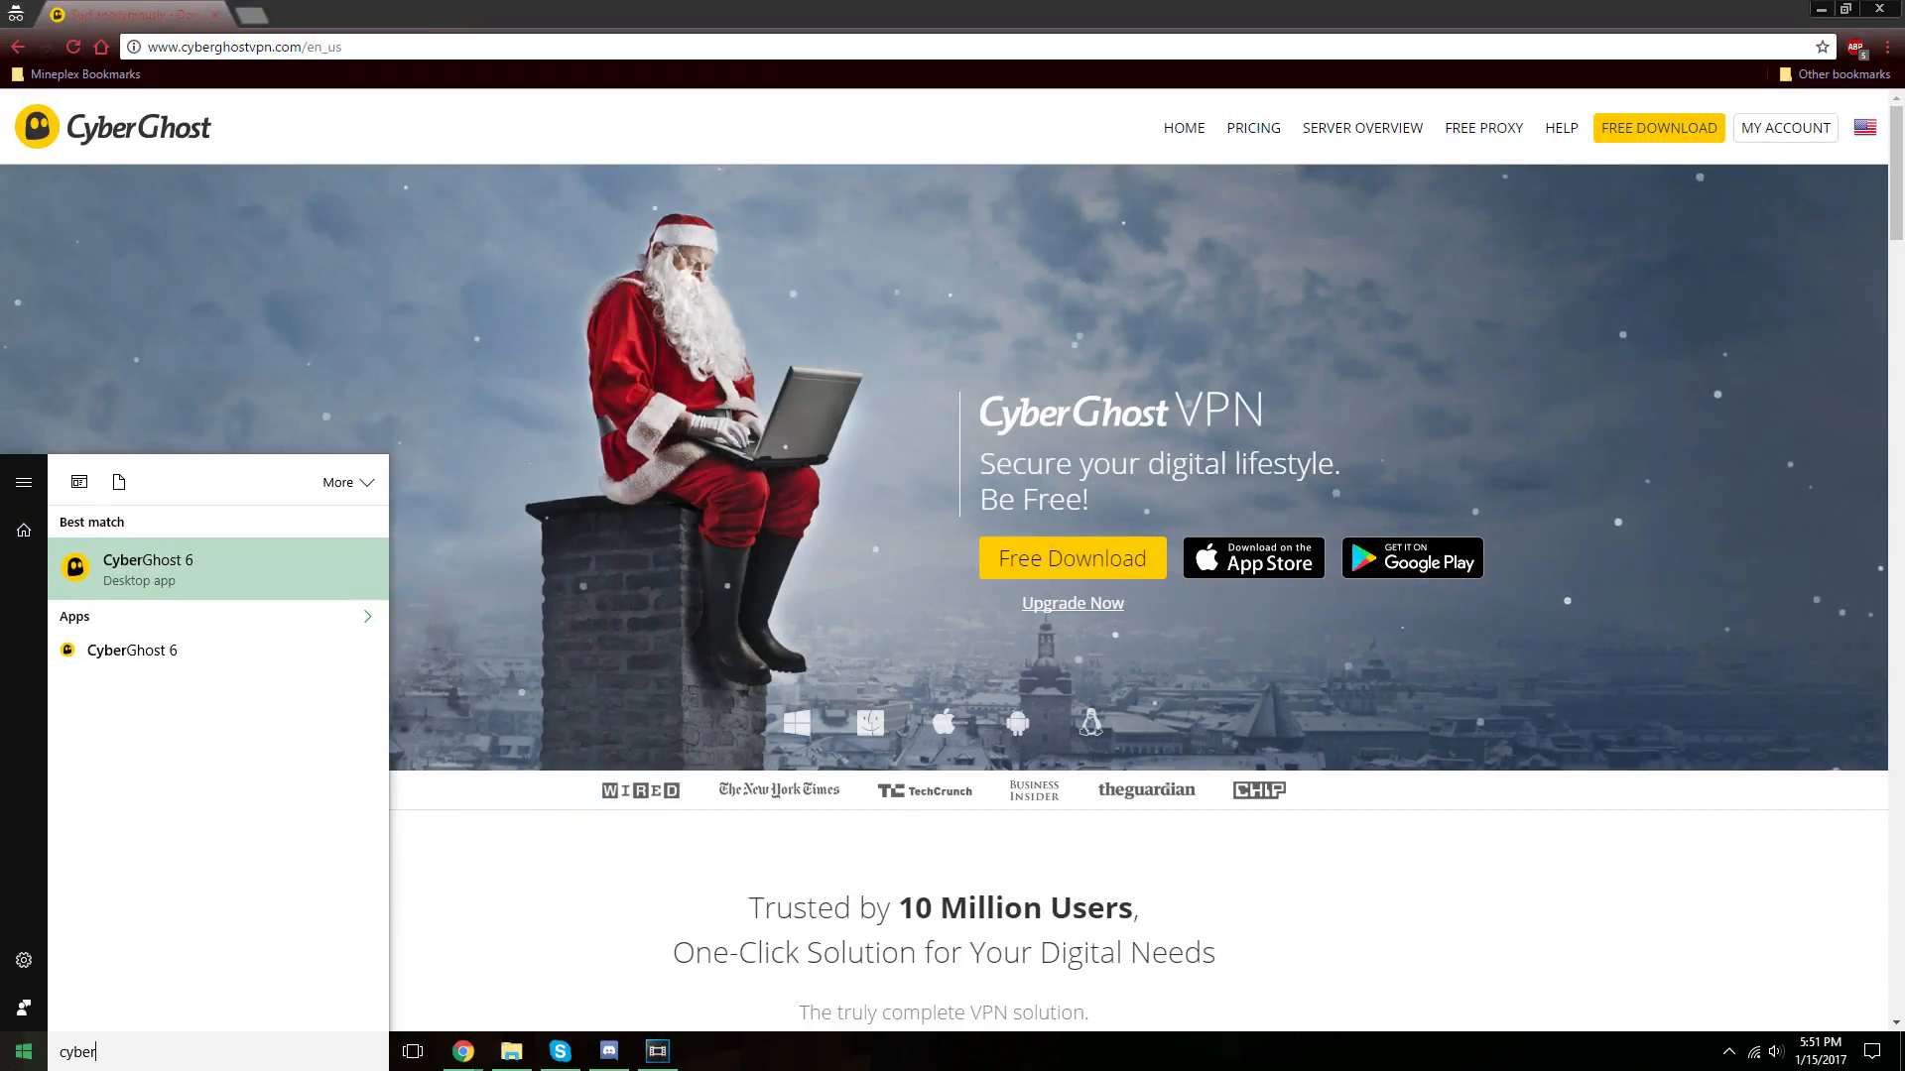
key("Return")
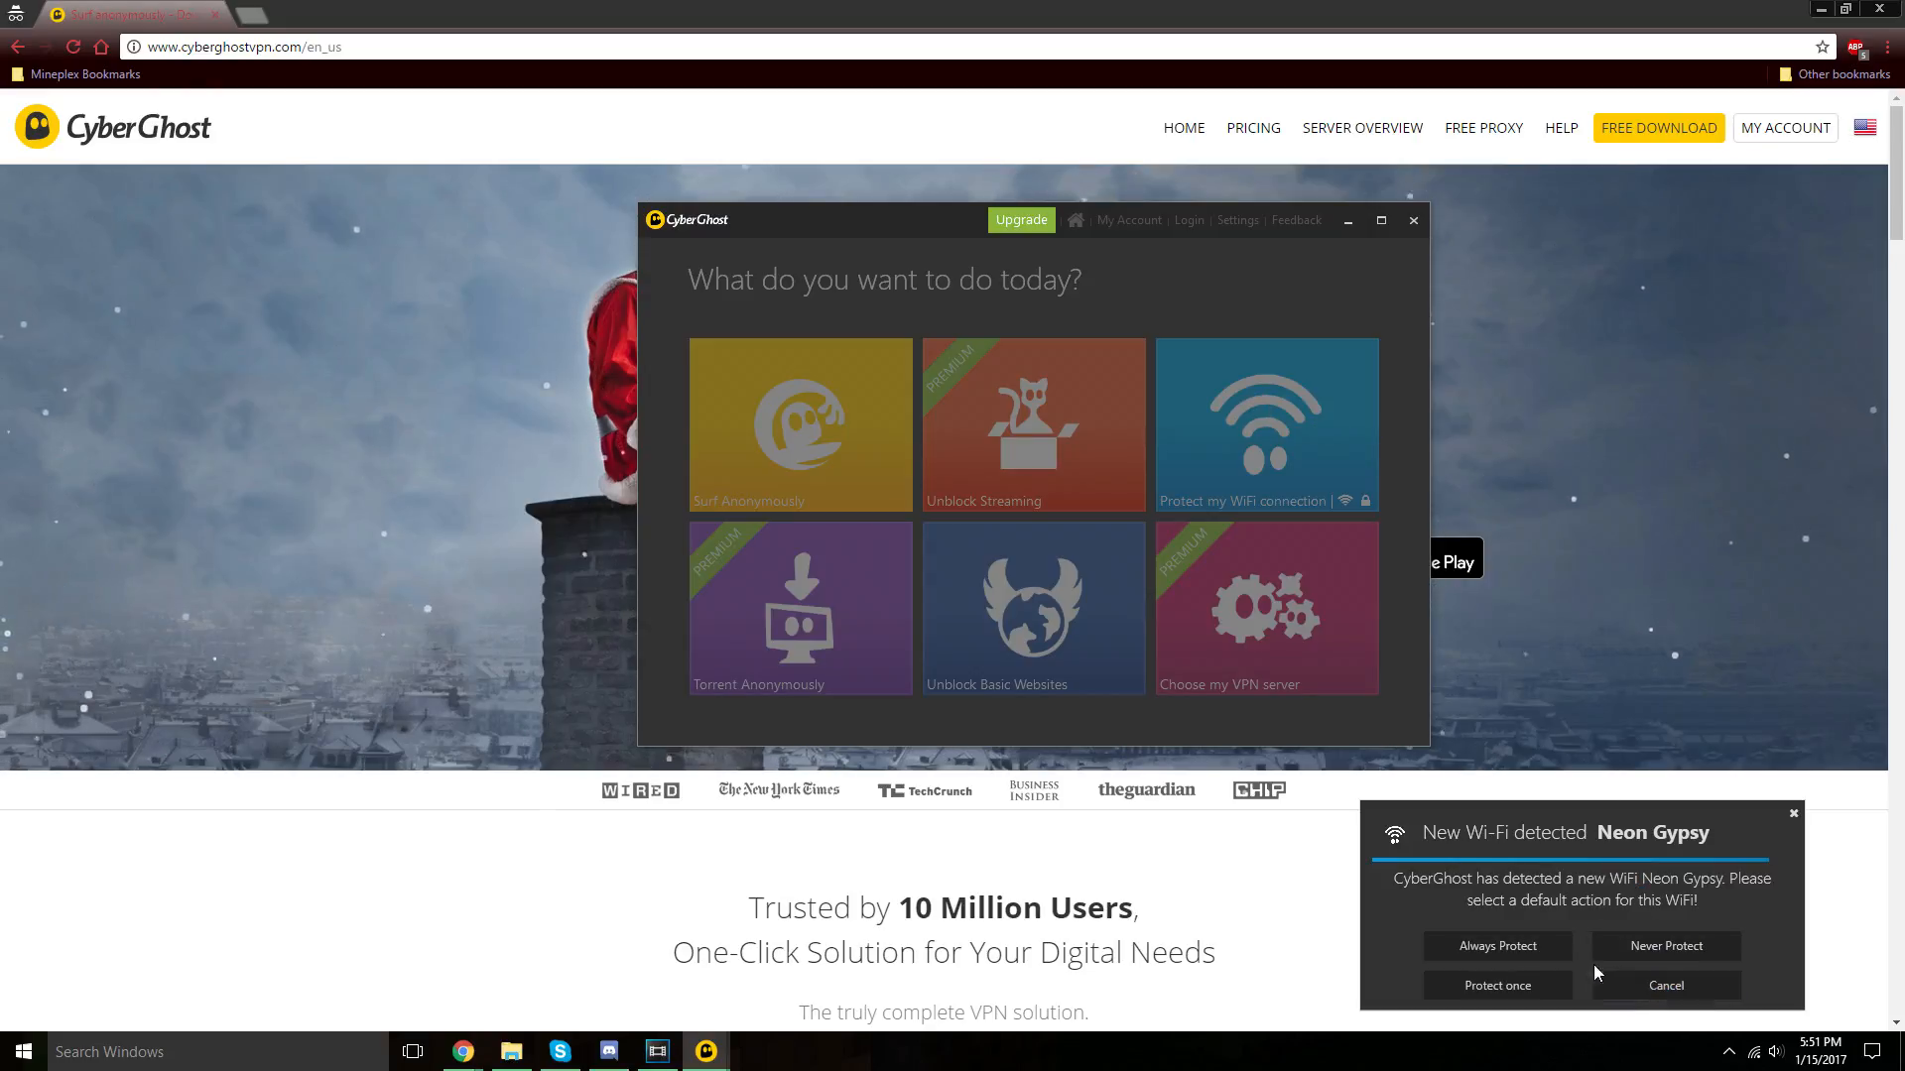
left_click(1530, 988)
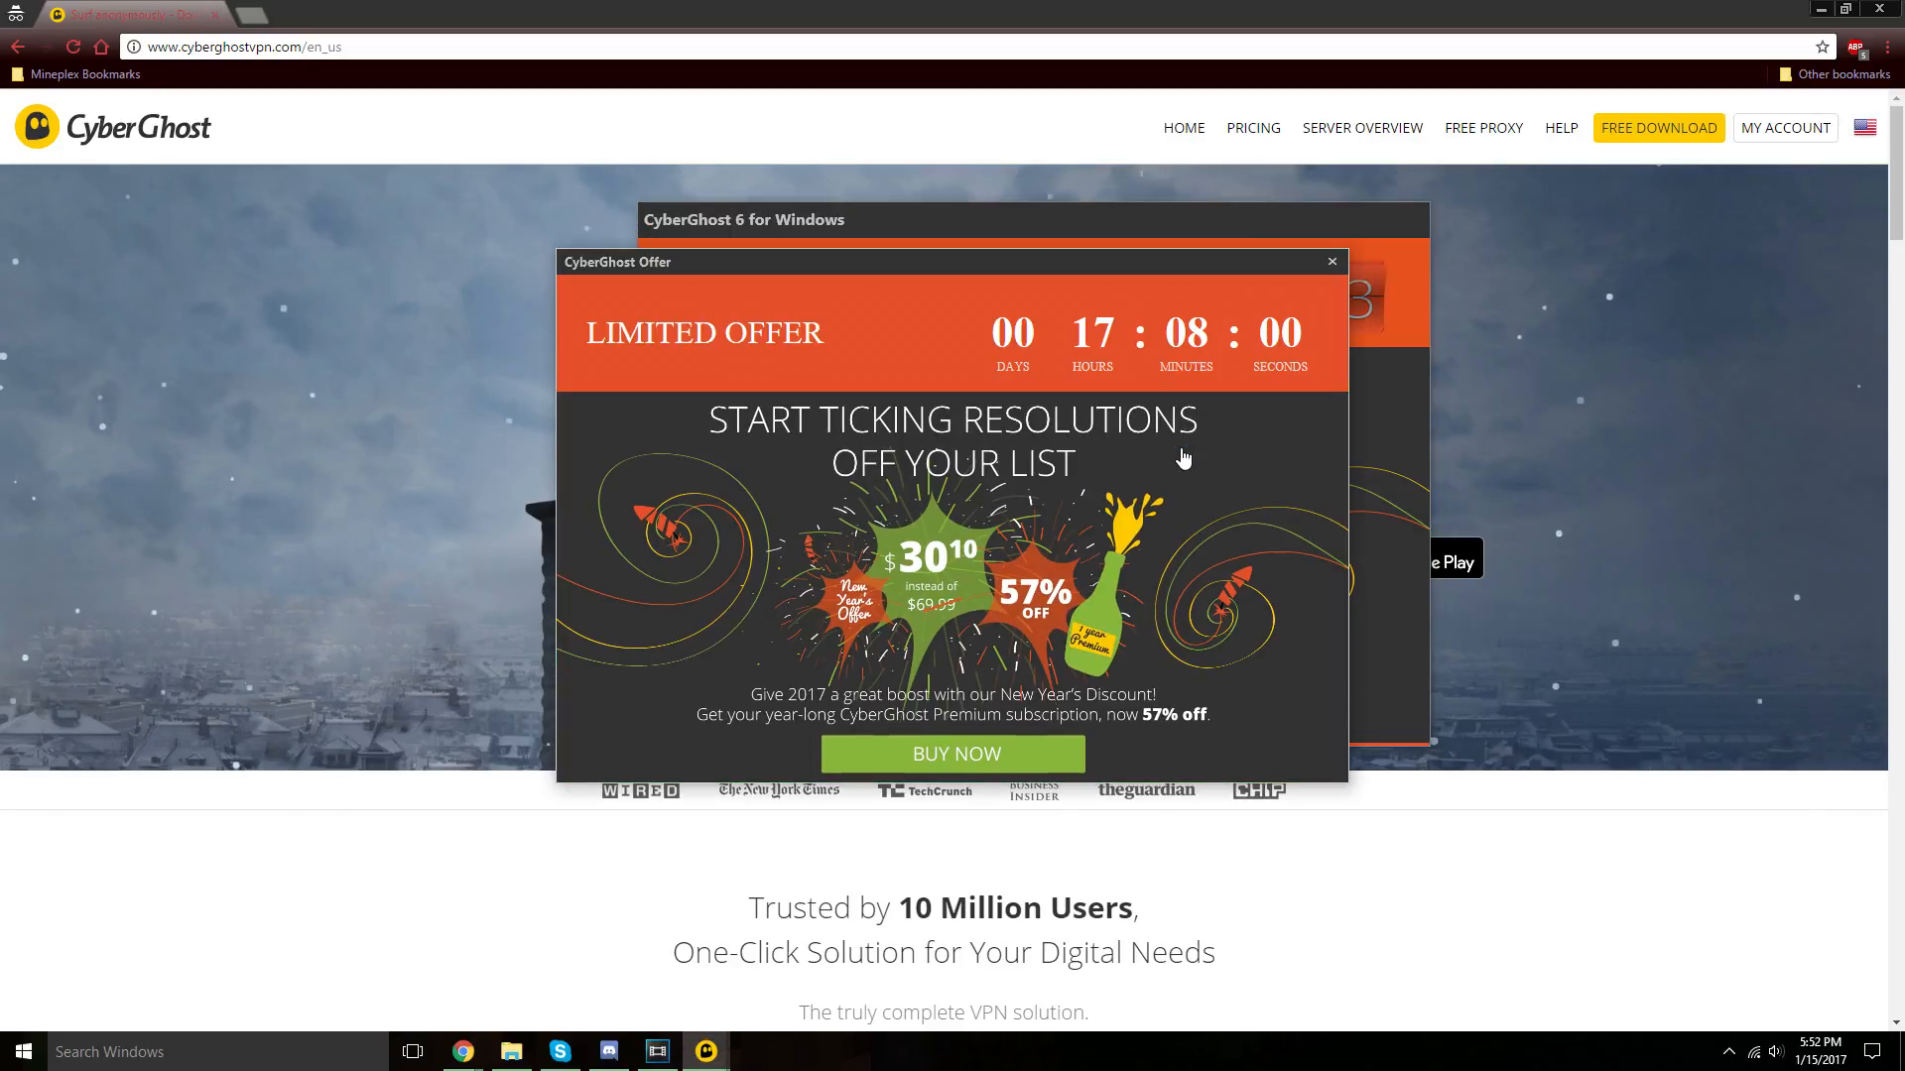
left_click(1333, 261)
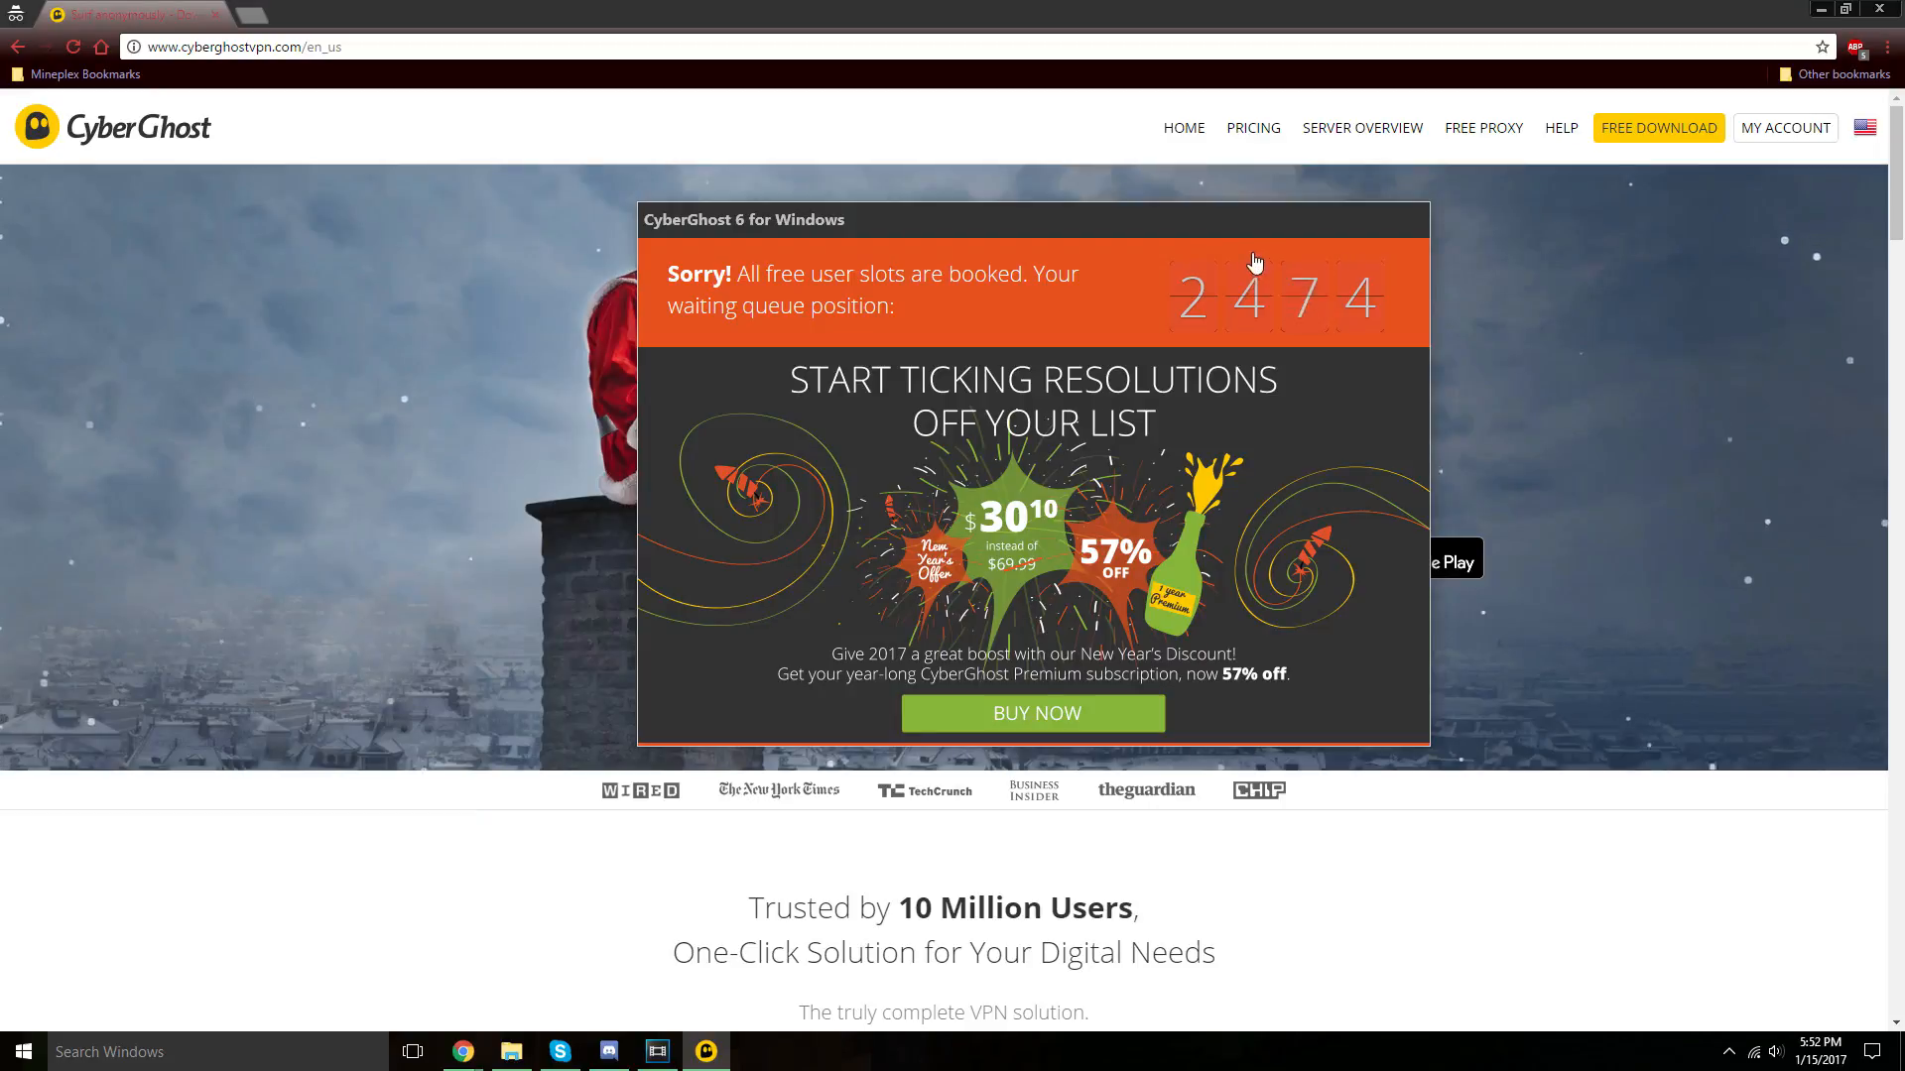